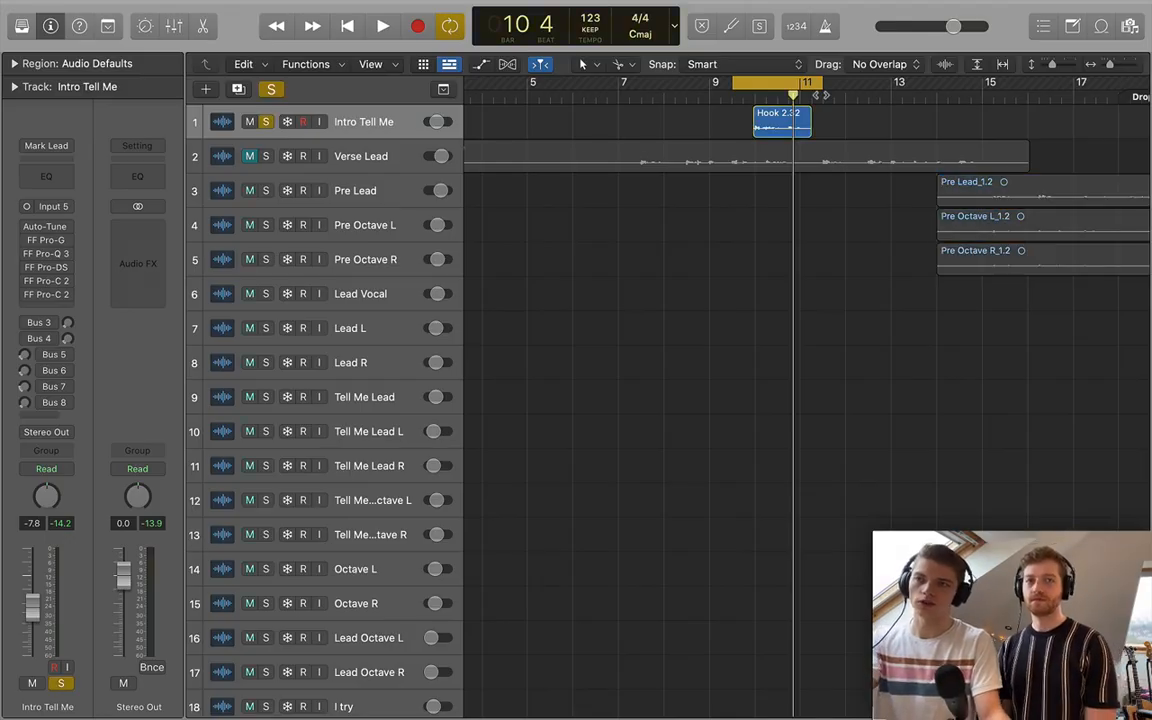
Play back the soloed Intro Tell Me vocal through the cycle range.
key("s")
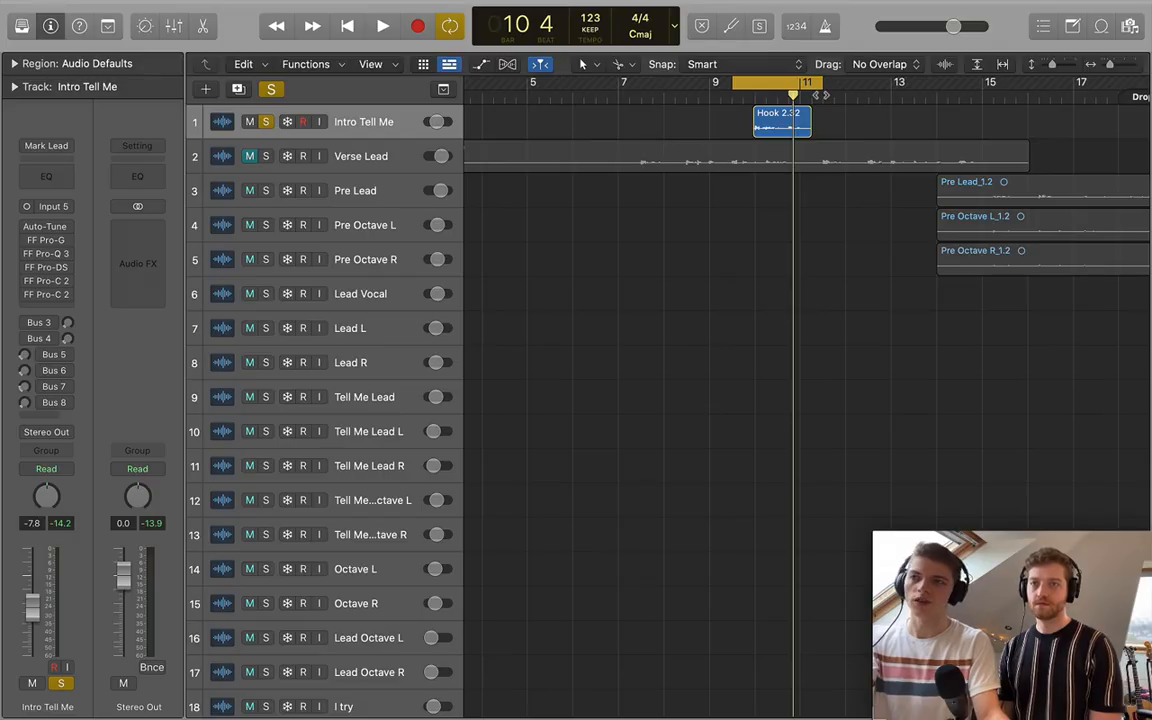
key("space")
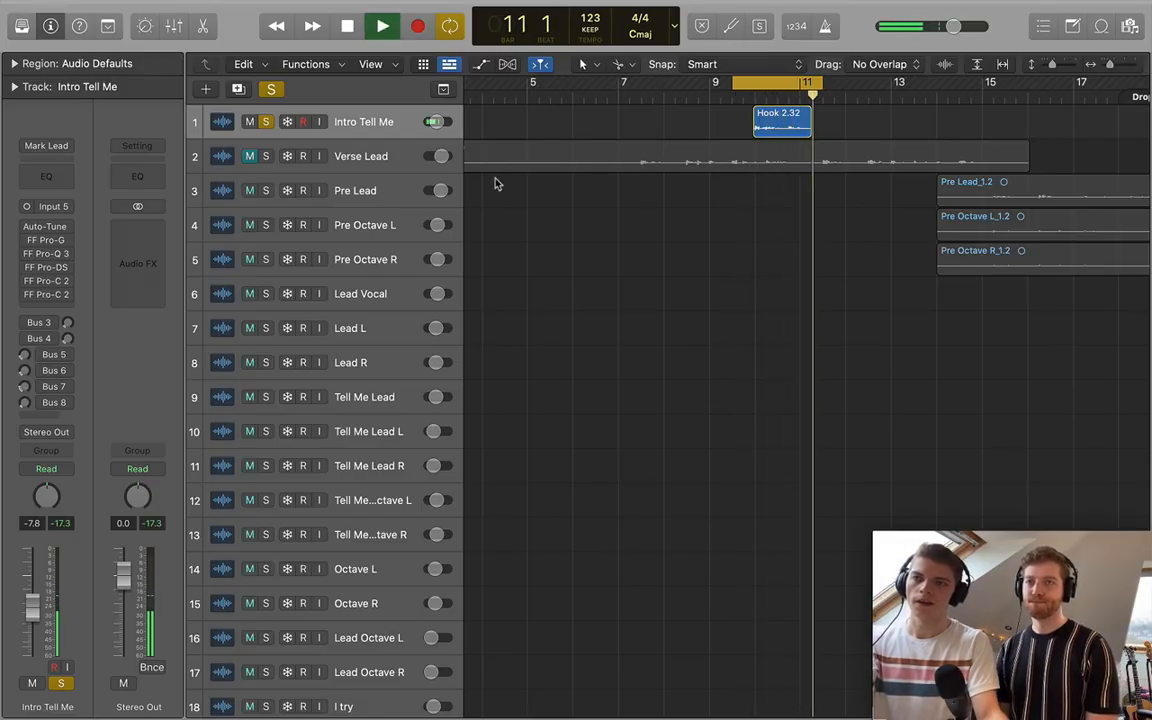
key("space")
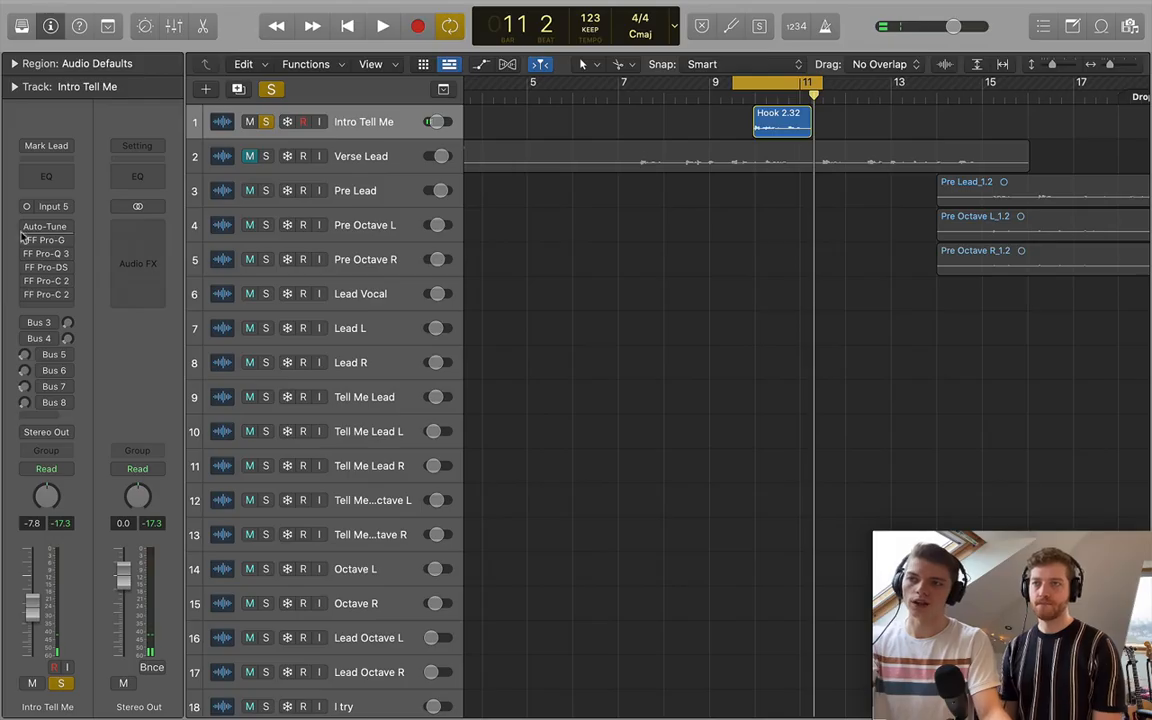
Inspect the Auto-Tune Access settings on the Intro Tell Me track and listen to the vocal again.
left_click(47, 227)
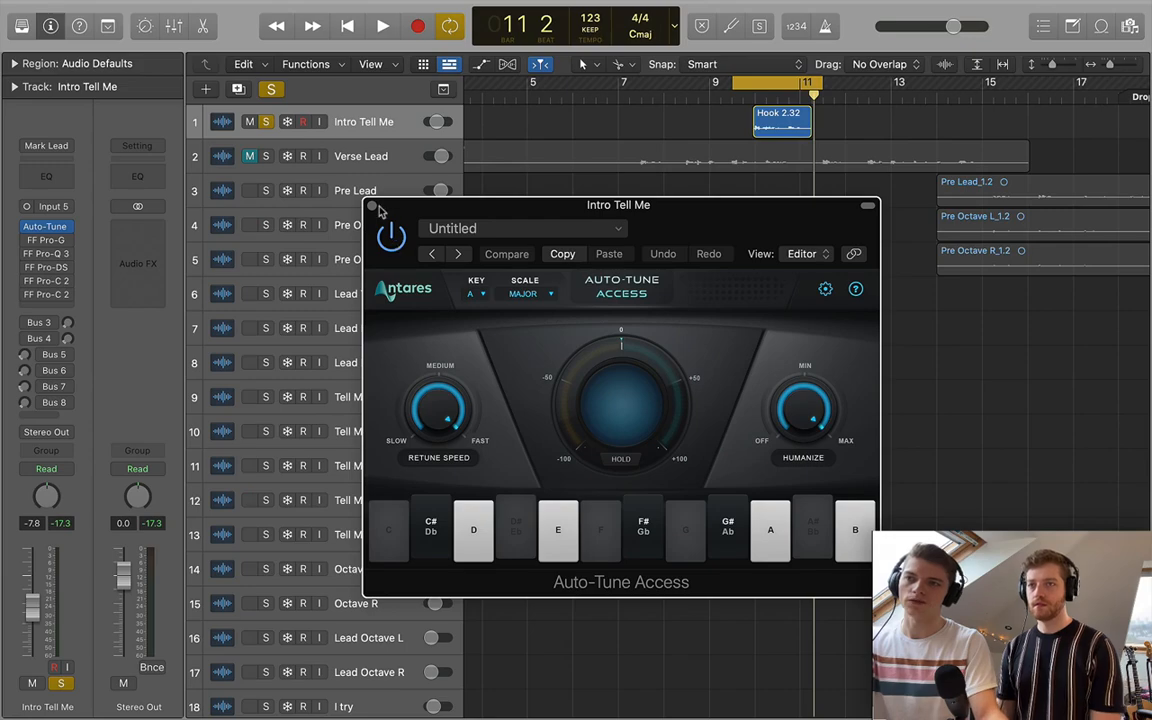
left_click(371, 205)
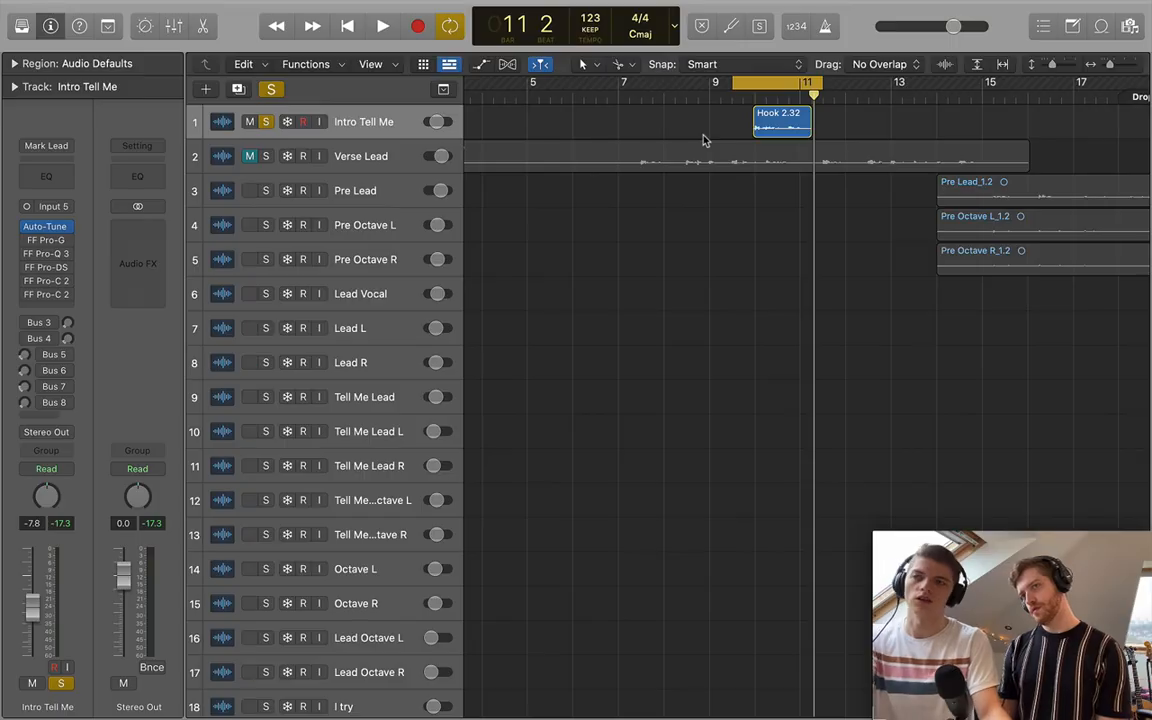
mouse_move(73, 282)
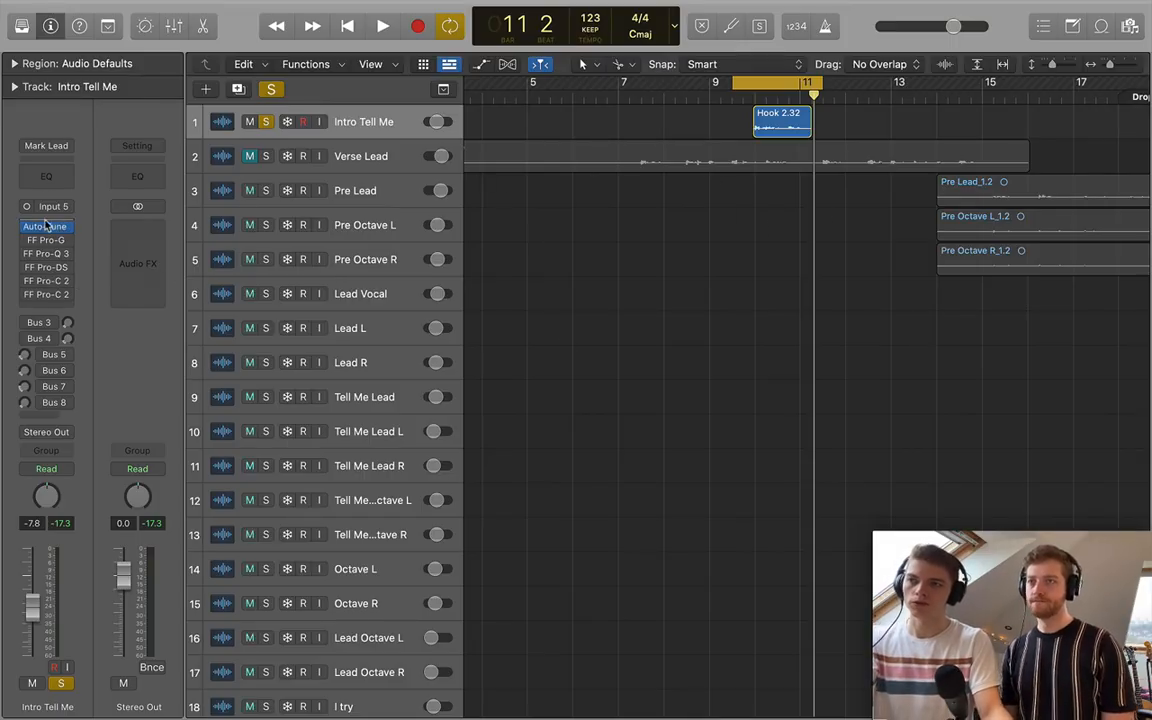
key("space")
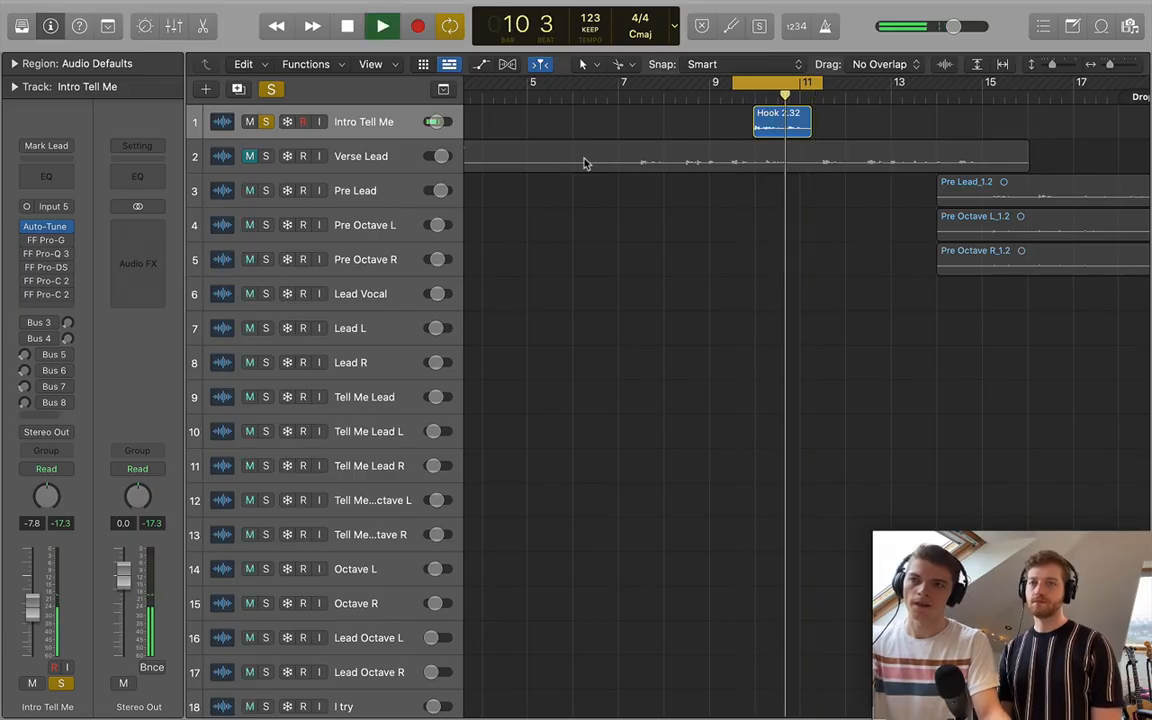
key("space")
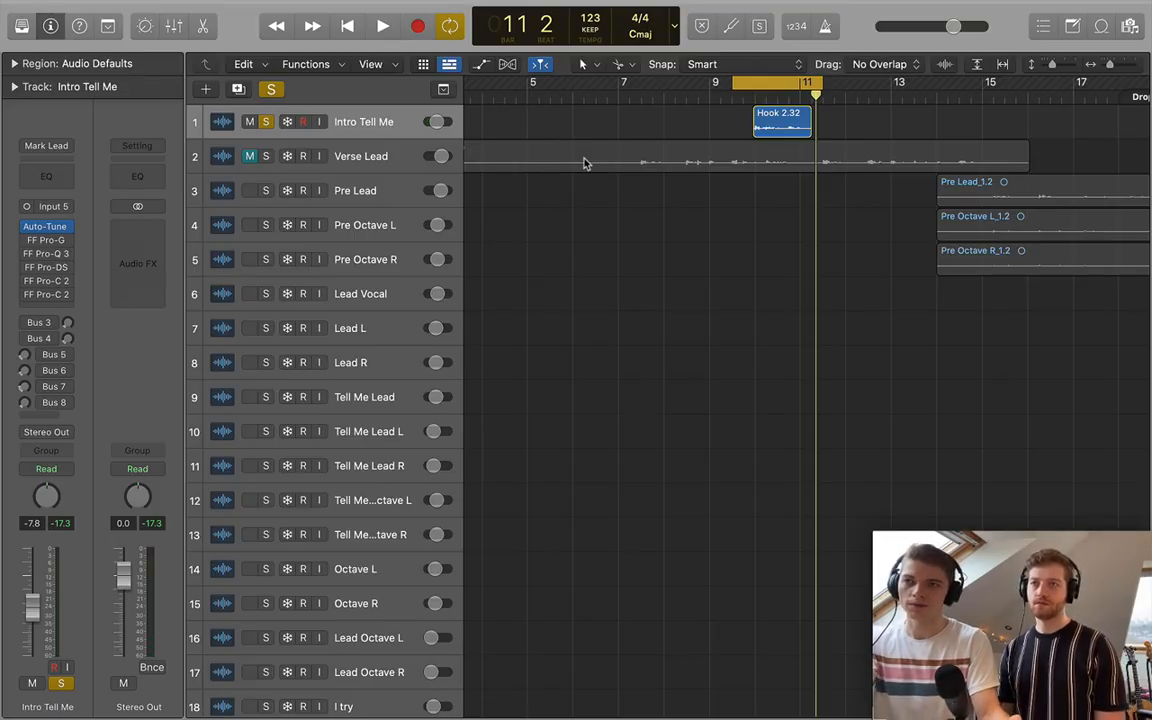
Expand the Intro Tell Me track's parameters and select the Hook 2.32 region.
left_click(15, 86)
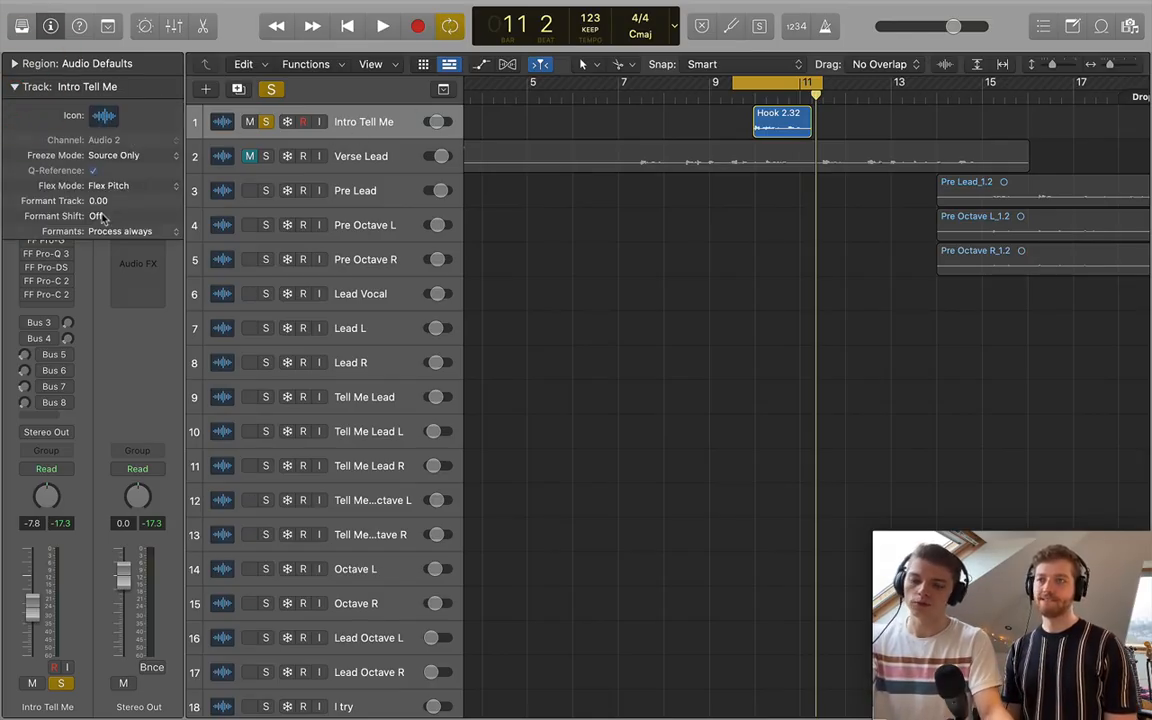
left_click(15, 88)
left_click(15, 88)
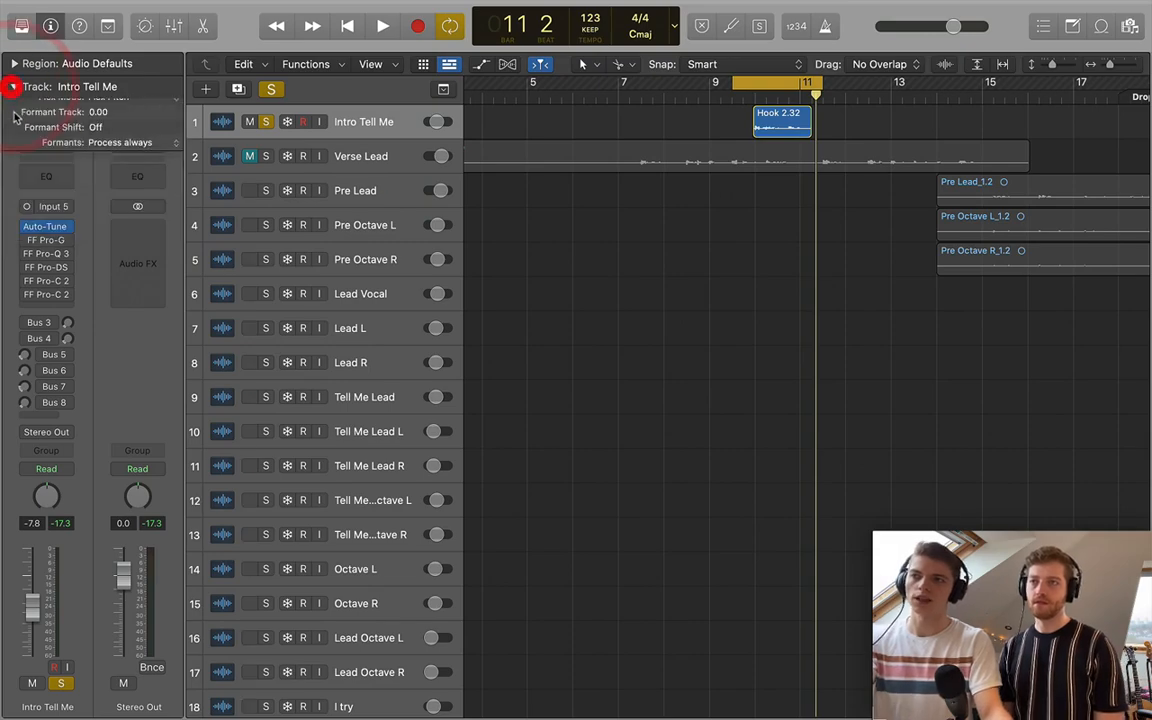
left_click(773, 128)
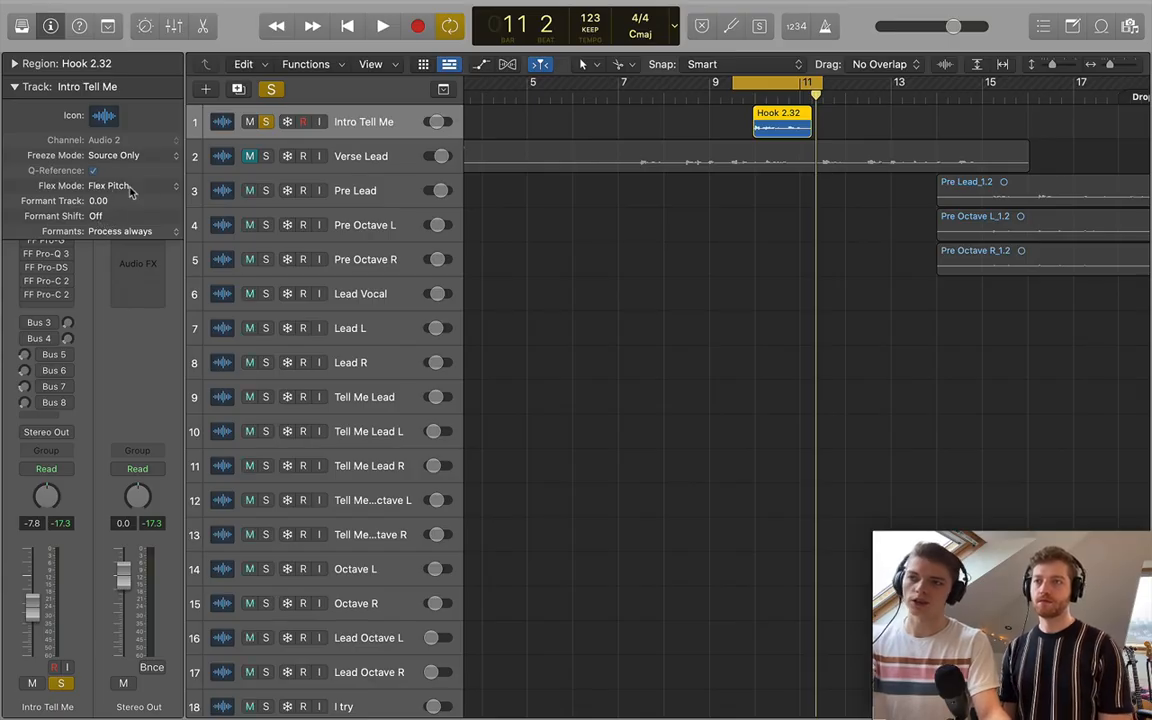
left_click(510, 64)
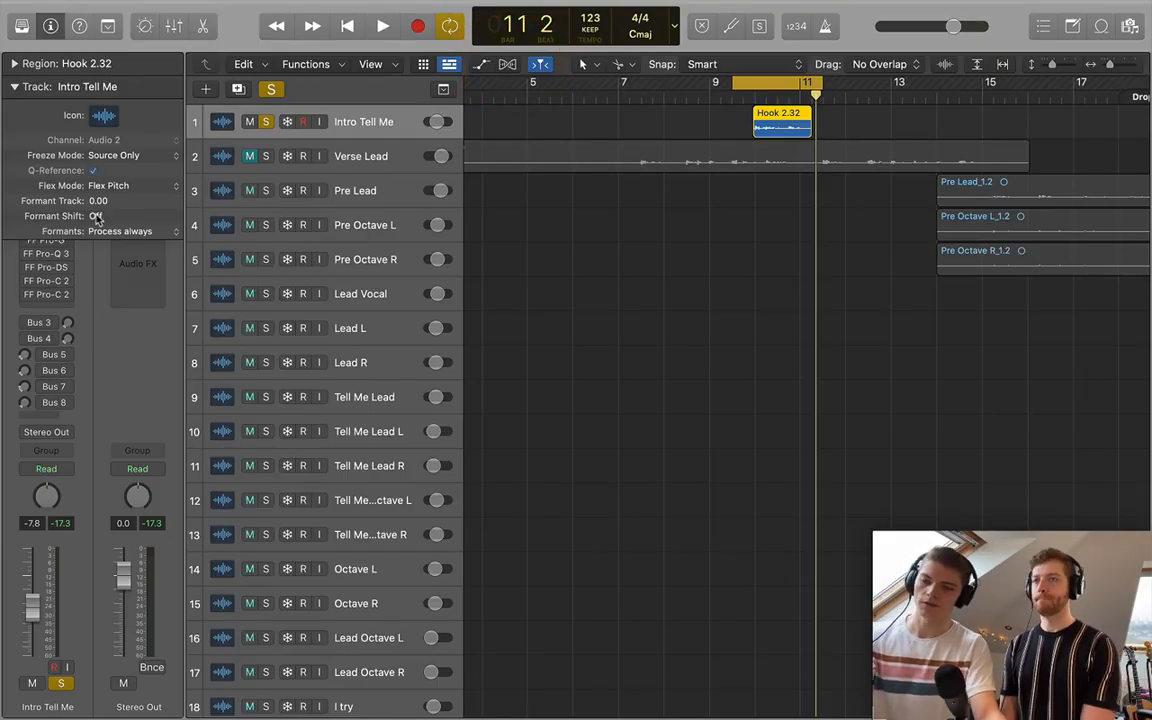
Set the Intro Tell Me track's formant shift to -3.0 and audition the vocal.
mouse_move(96, 218)
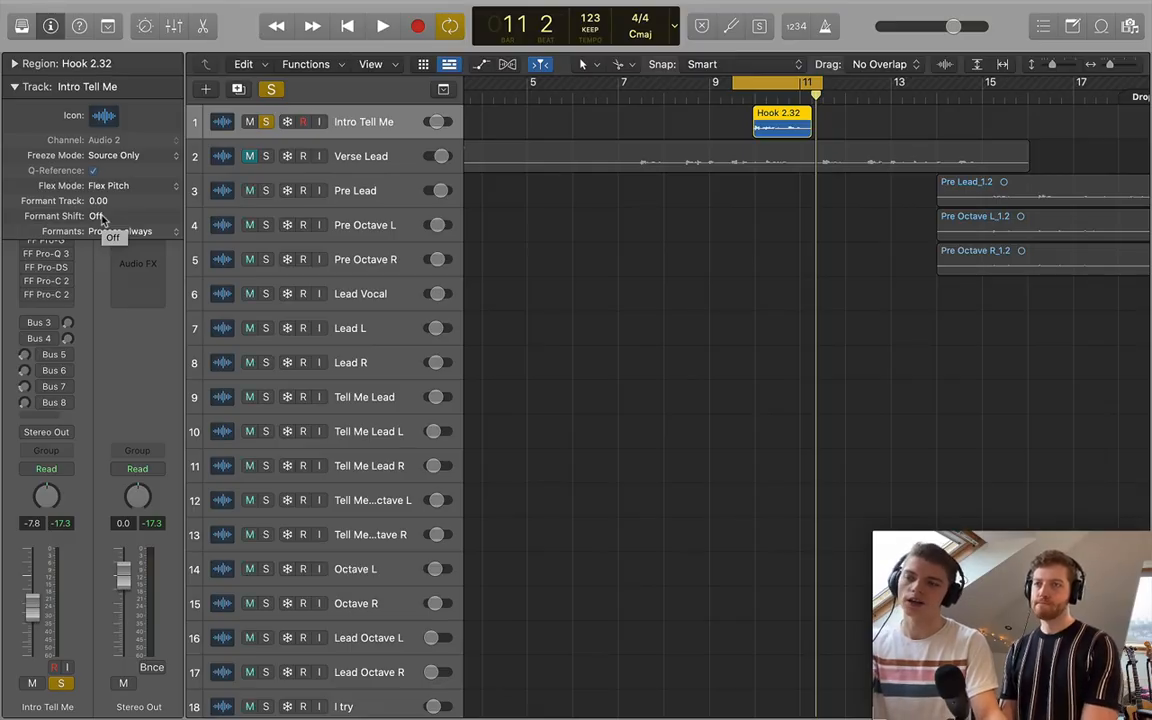
left_click_drag(101, 219, 104, 240)
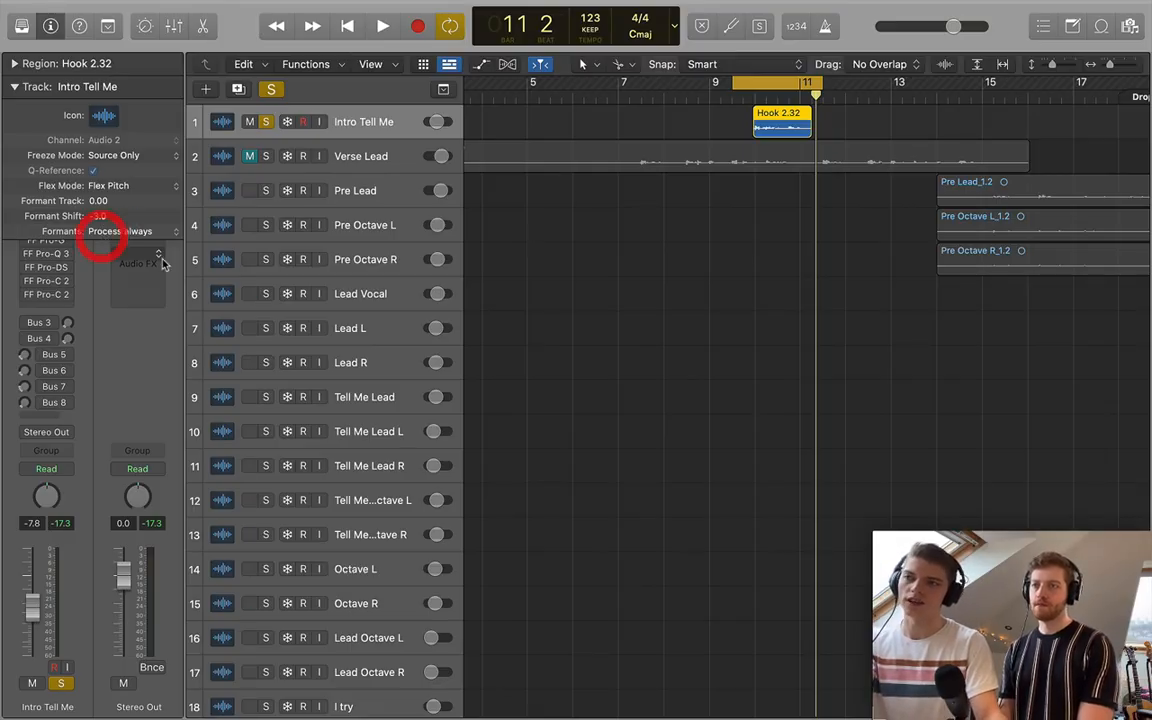
key("space")
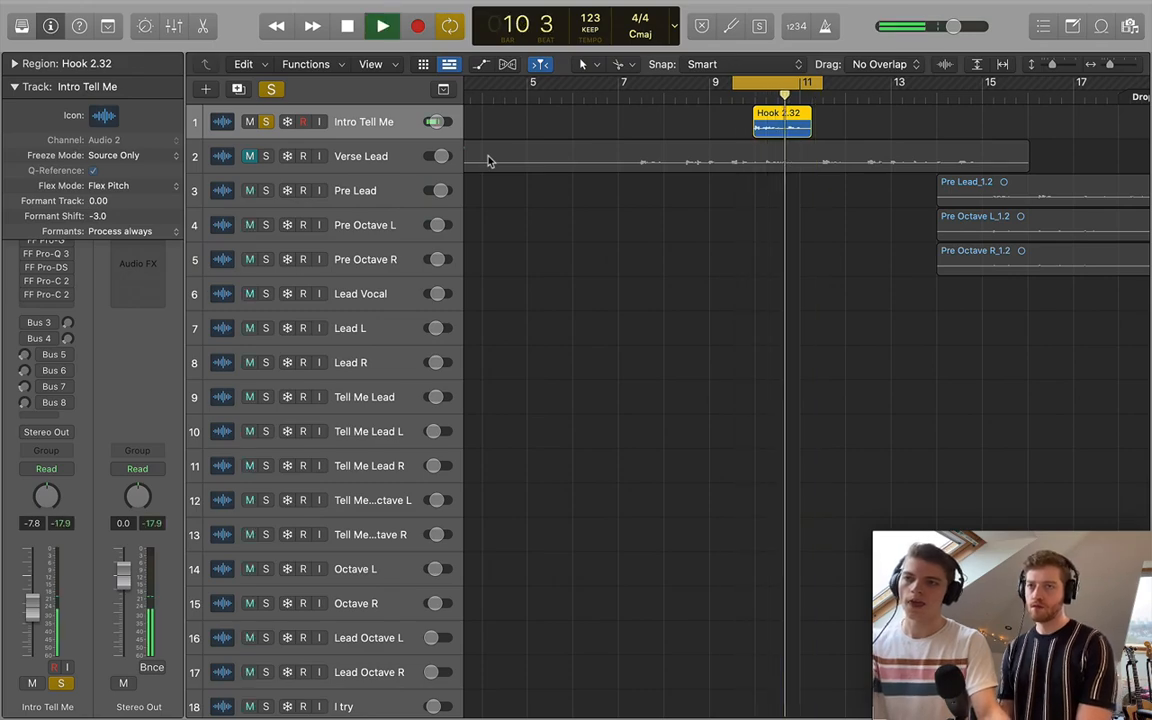
key("space")
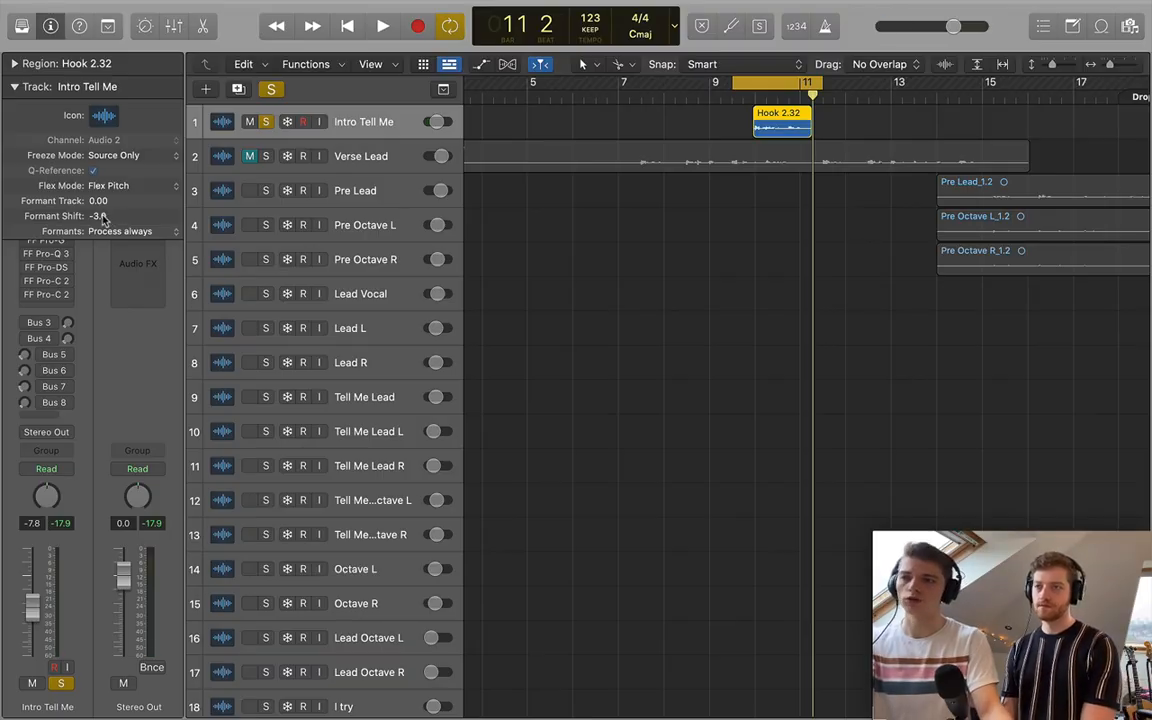
Audition the Intro Tell Me vocal with a formant shift of 4.0 and reset the shift to Off.
mouse_move(103, 218)
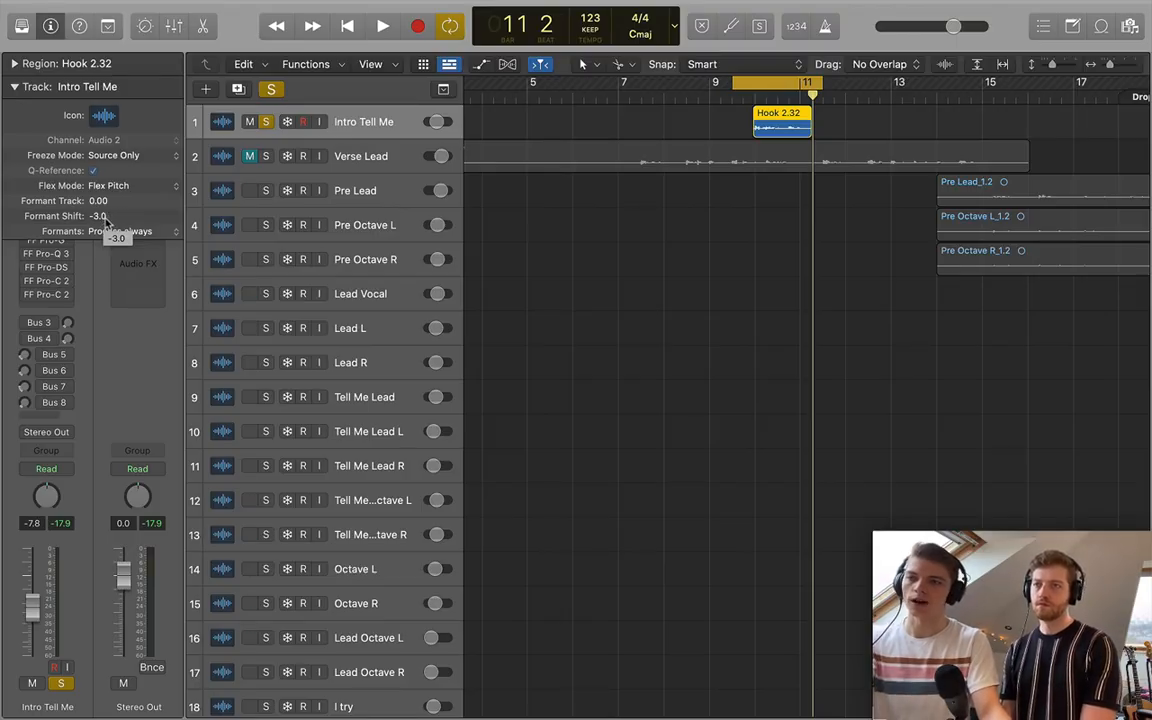
left_click_drag(106, 222, 98, 165)
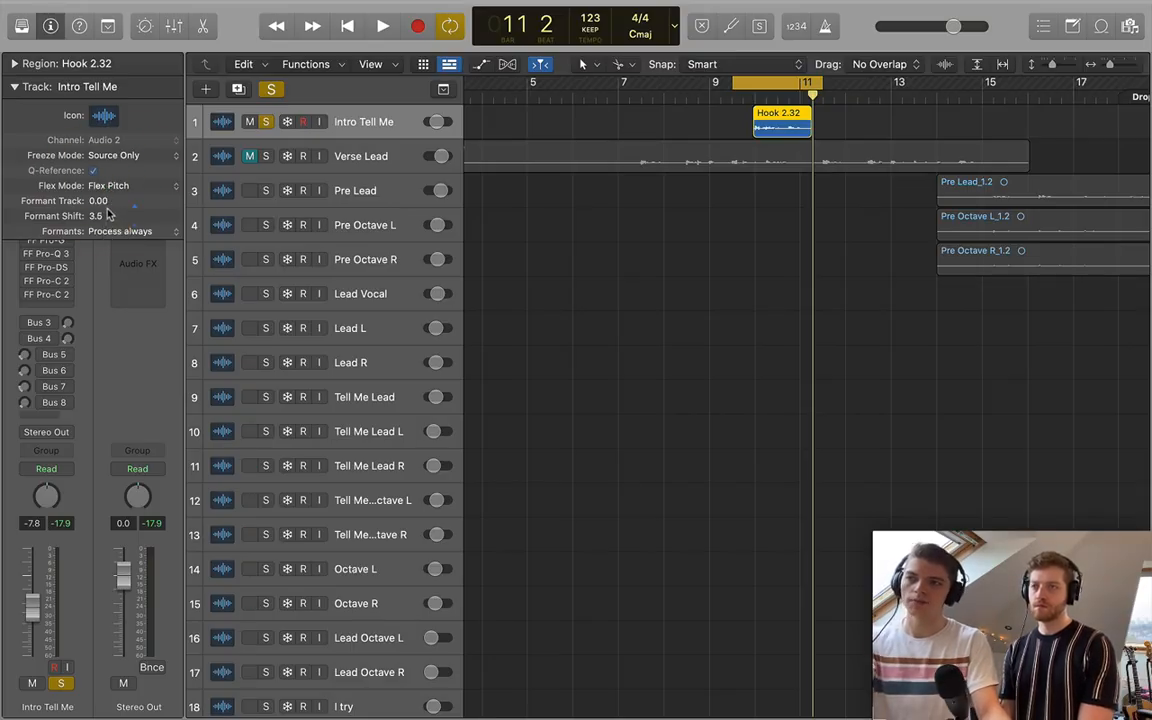
left_click_drag(108, 215, 108, 205)
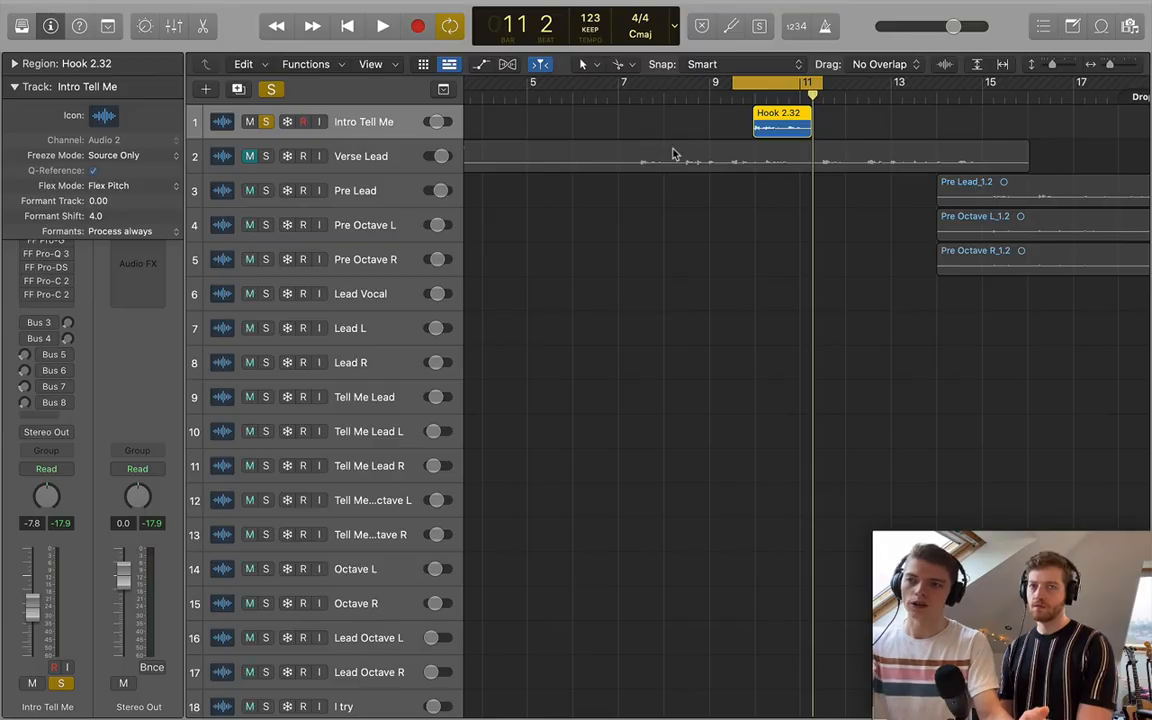
key("space")
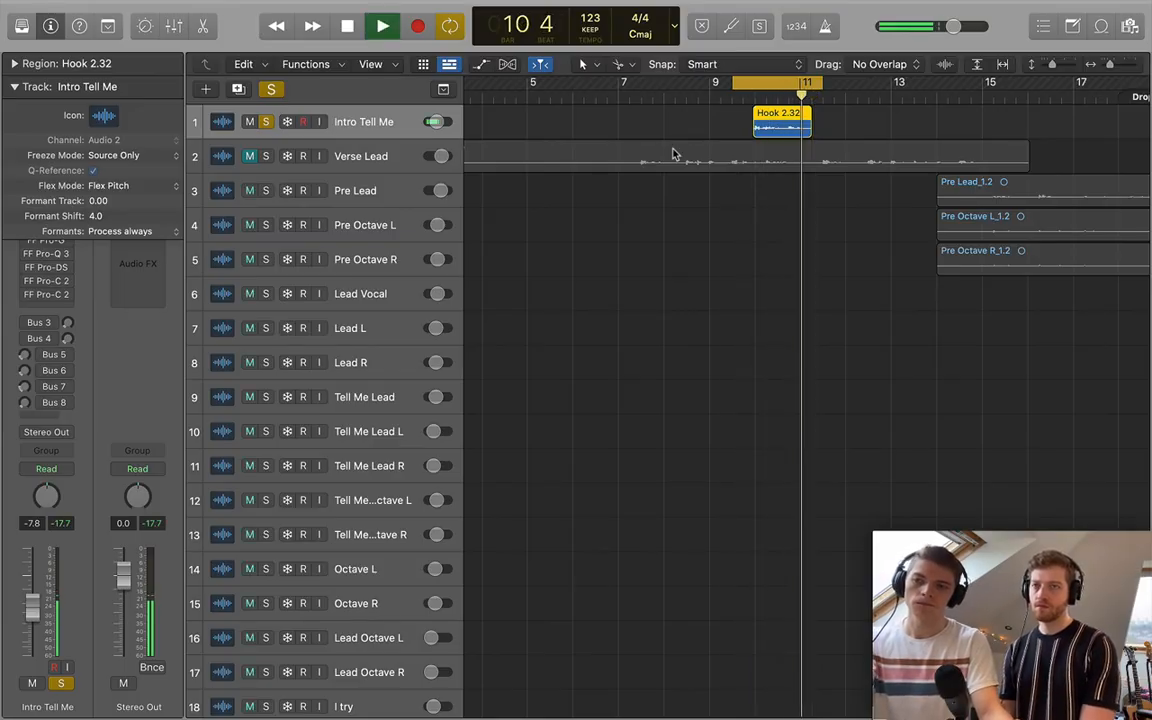
key("space")
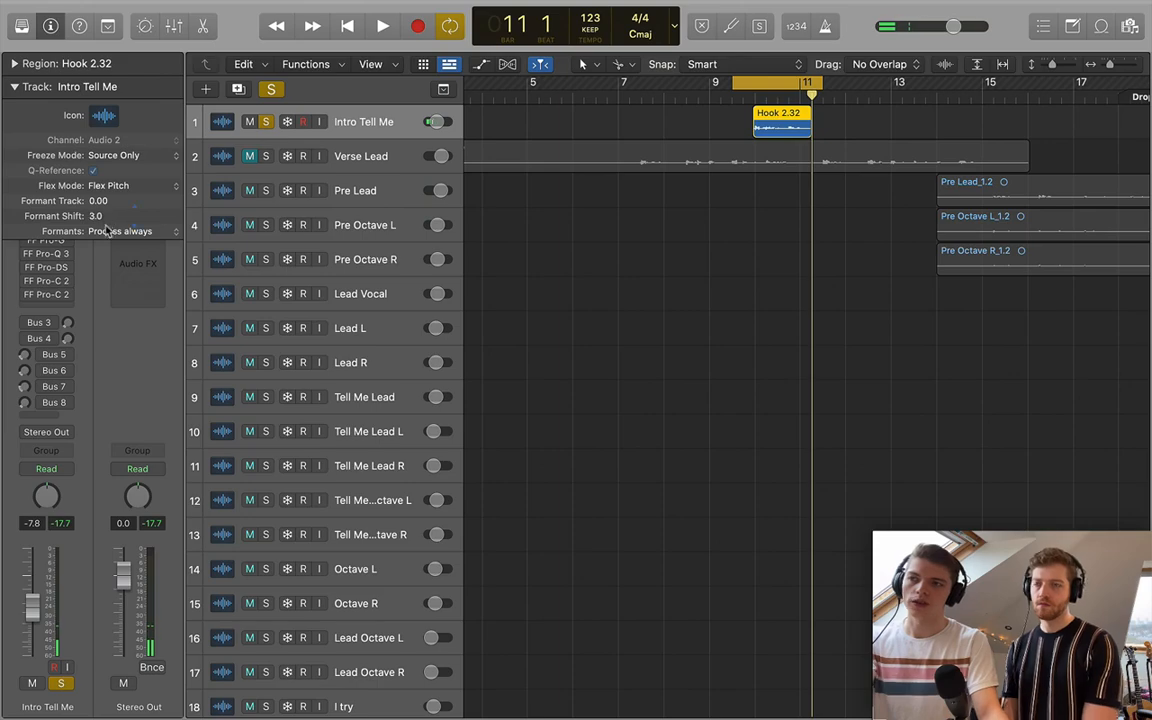
left_click(95, 217, "alt")
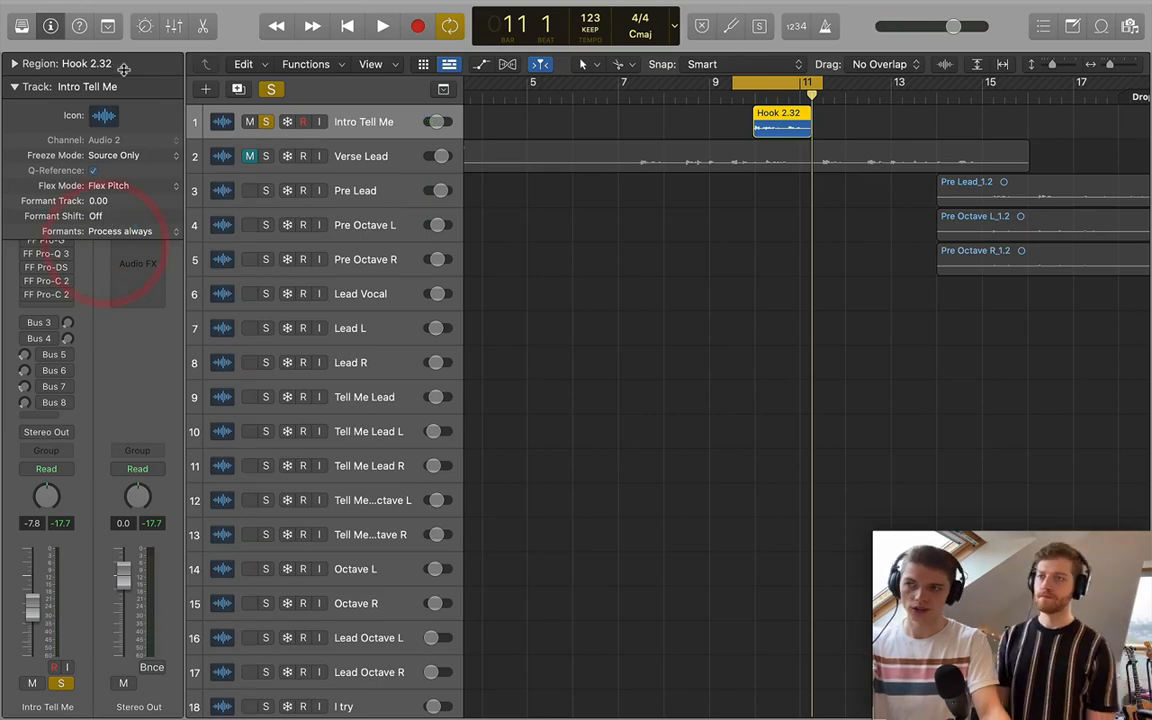
Transpose the Hook 2.32 region on the Intro Tell Me track by +12 semitones and play it back.
left_click(12, 63)
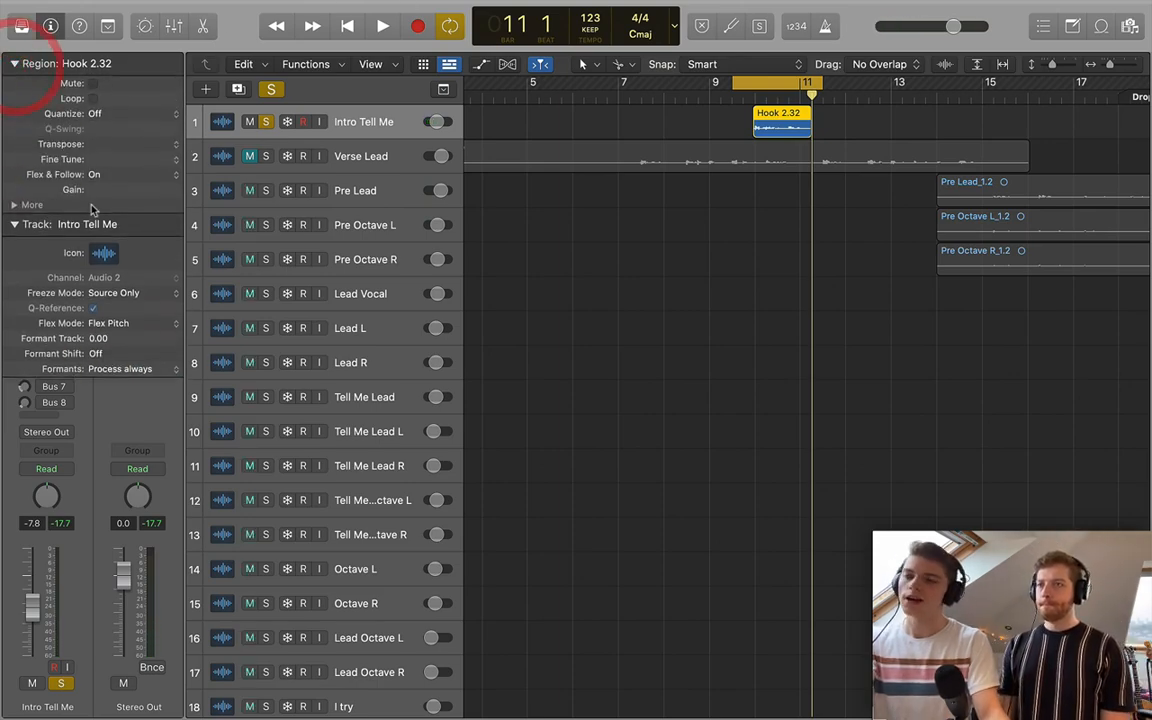
left_click(112, 145)
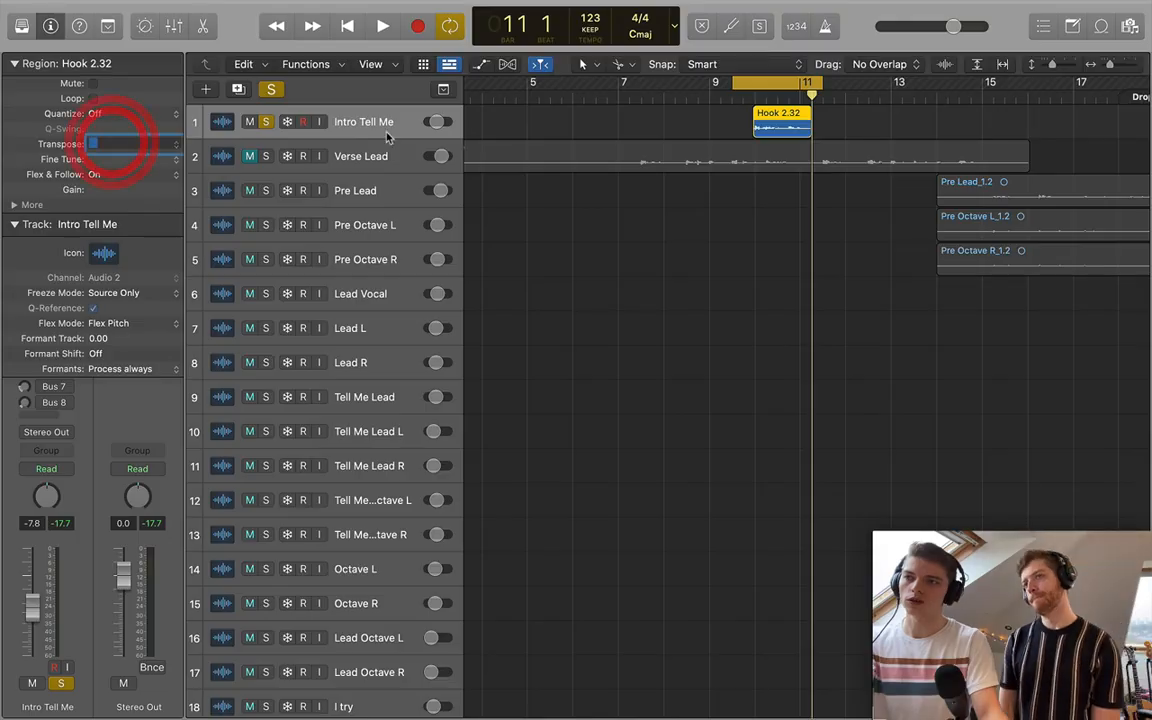
left_click(559, 124)
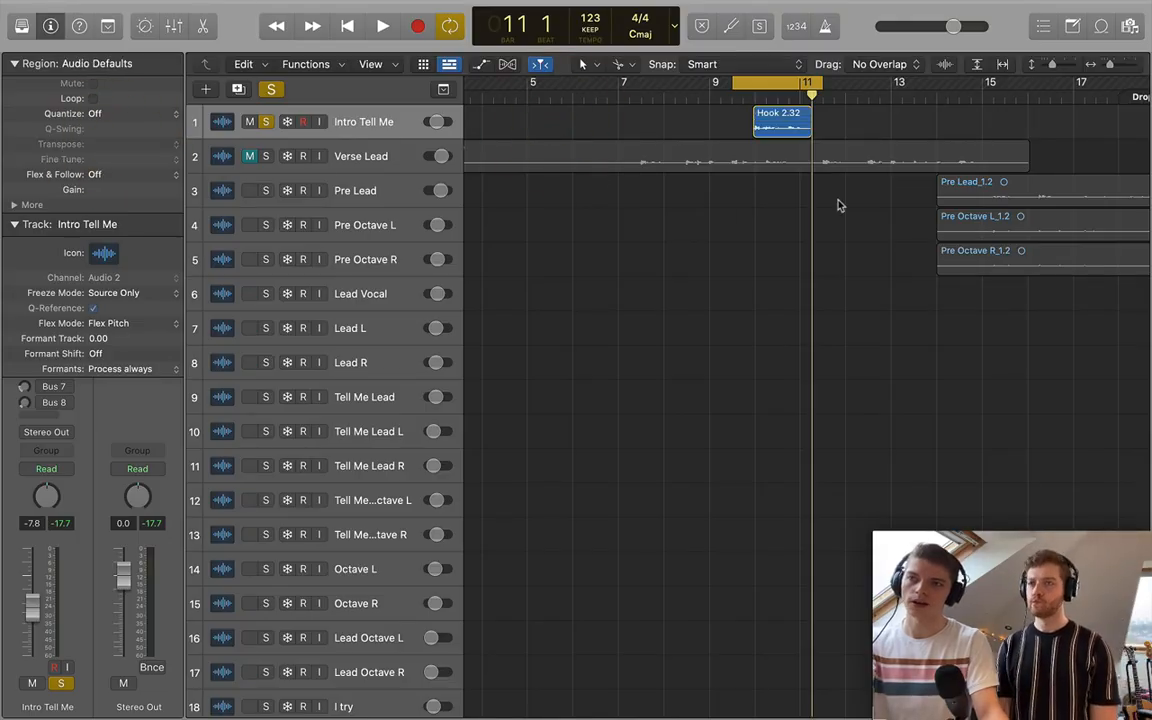
left_click(814, 130)
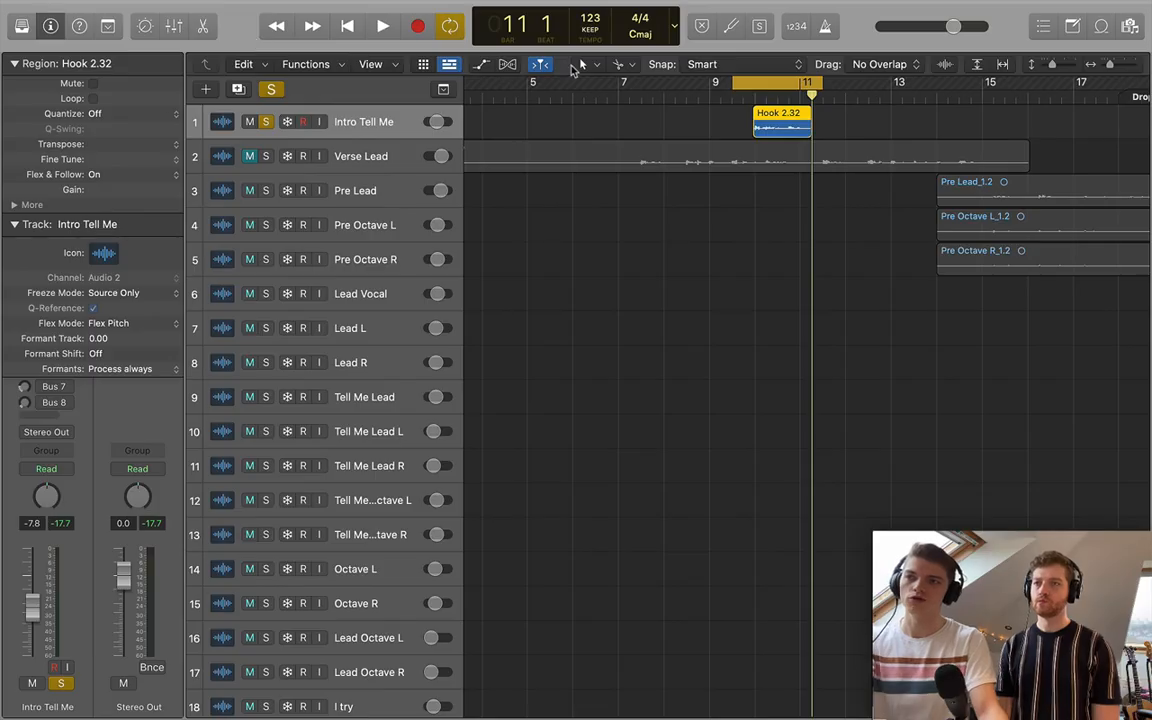
left_click(790, 128)
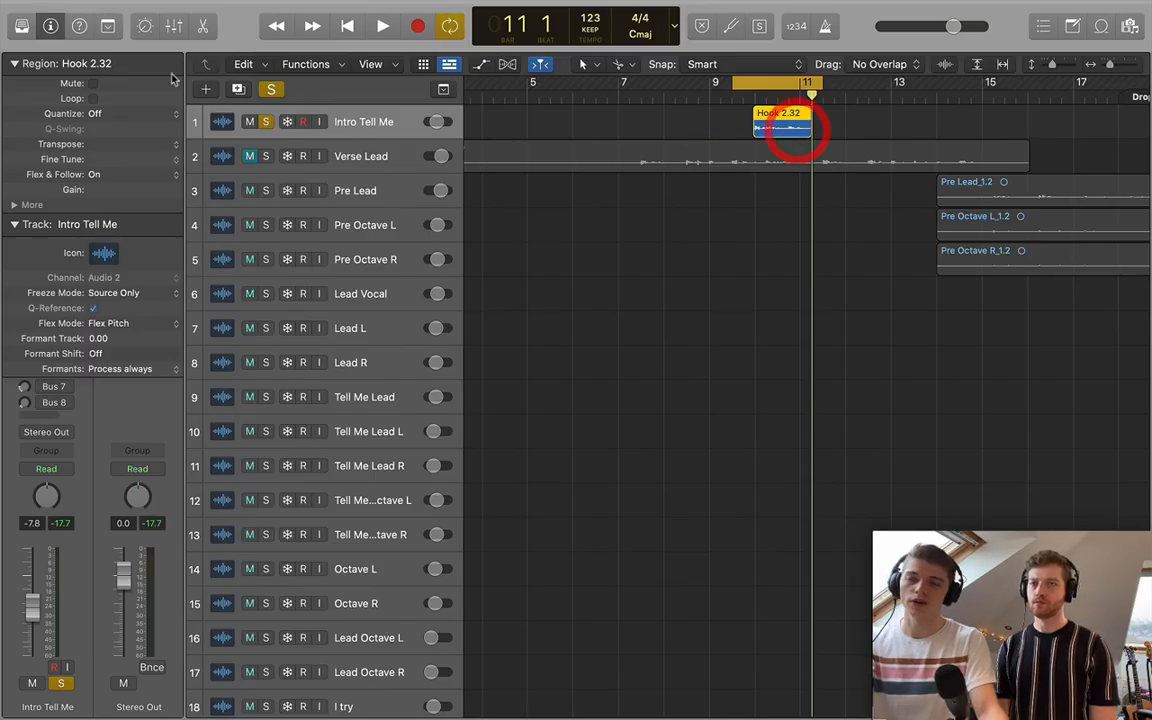
double_click(103, 143)
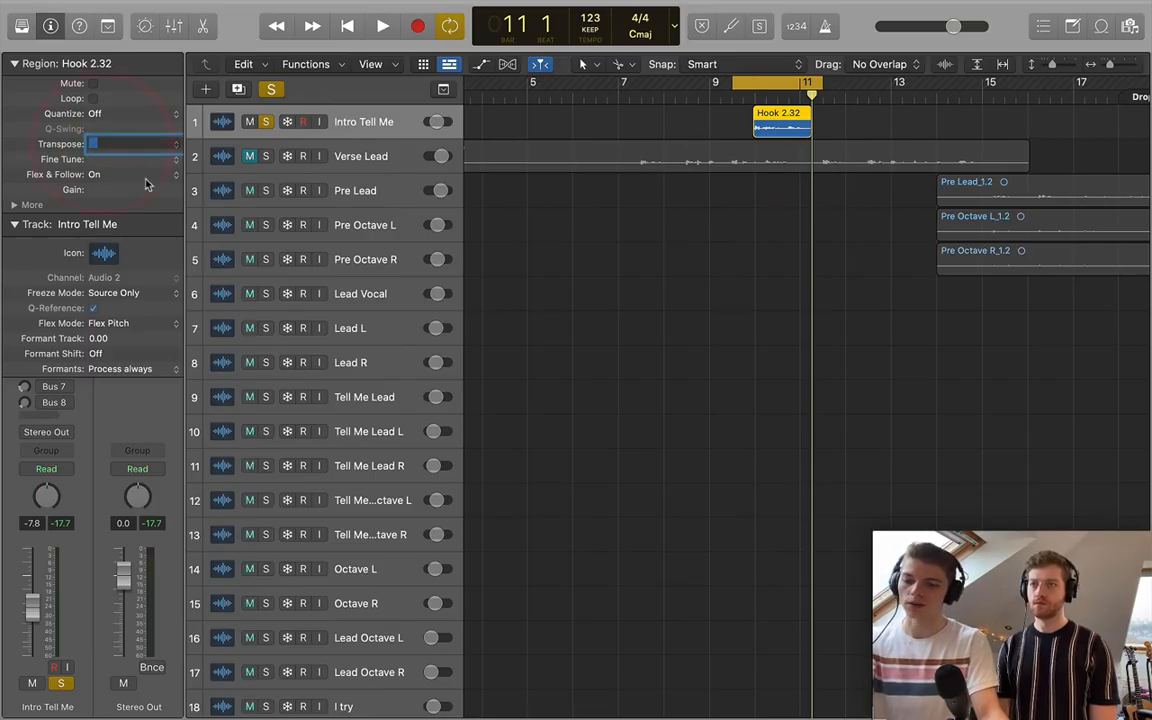
type("12")
key("Return")
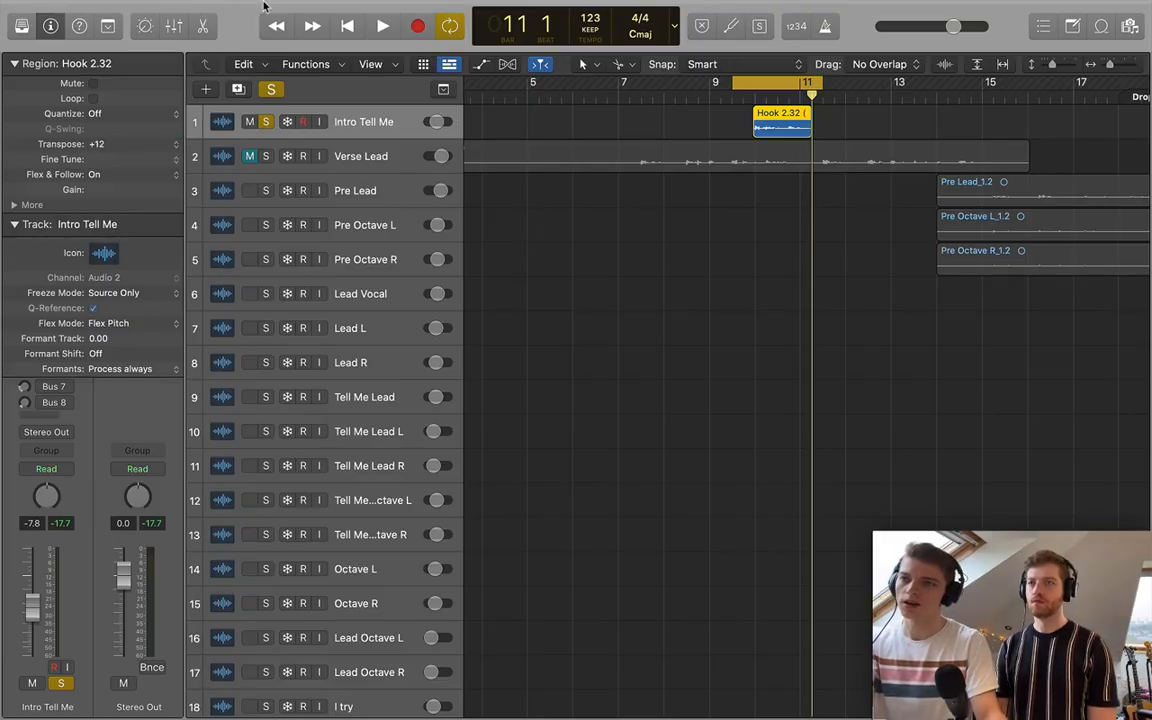
key("space")
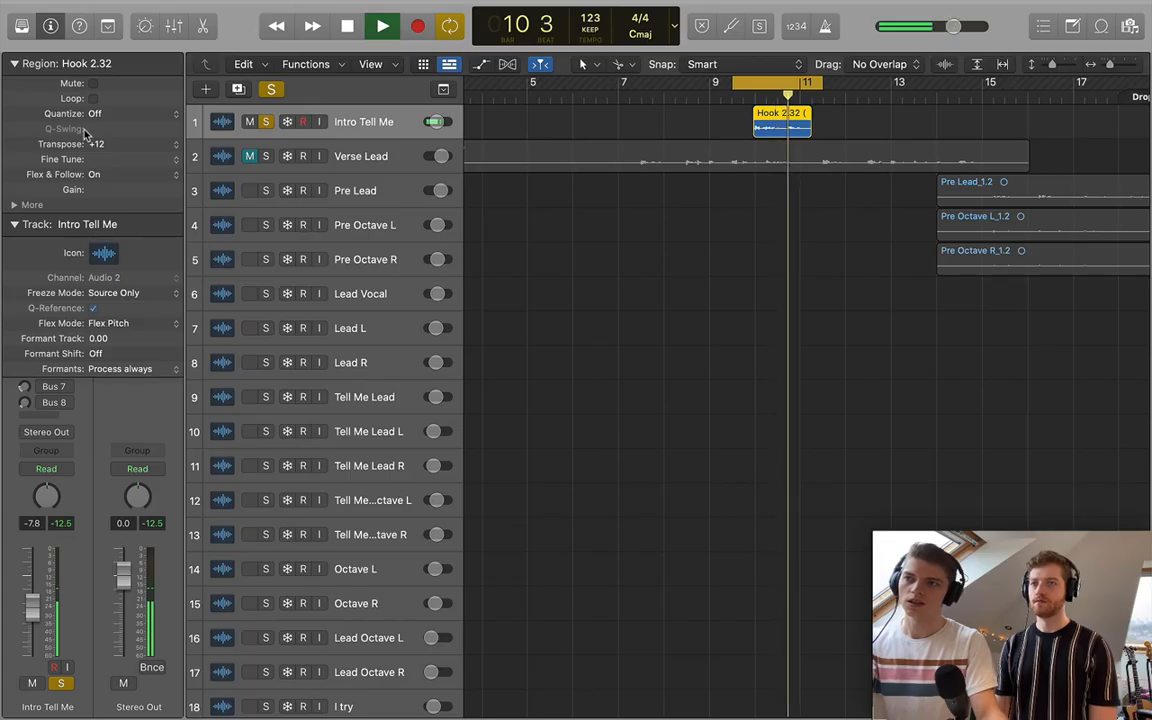
key("space")
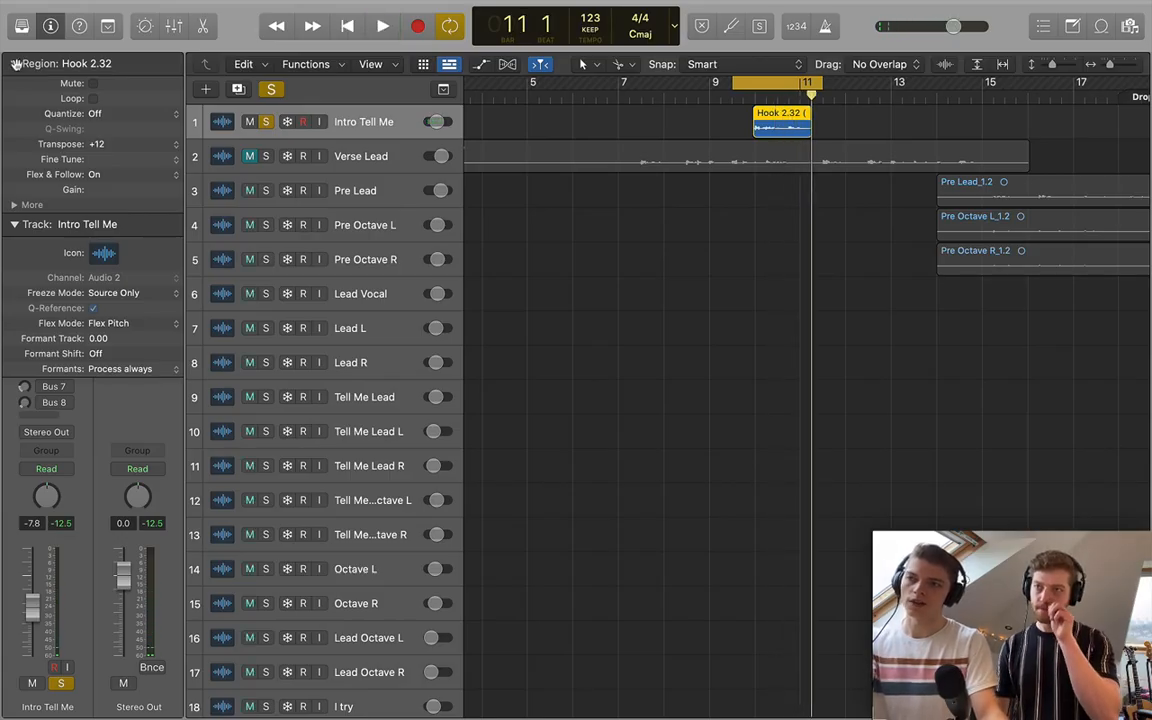
Lower the Intro Tell Me track's formant shift to -3.0, listen to the transposed hook, and collapse the region and track parameters.
left_click(15, 64)
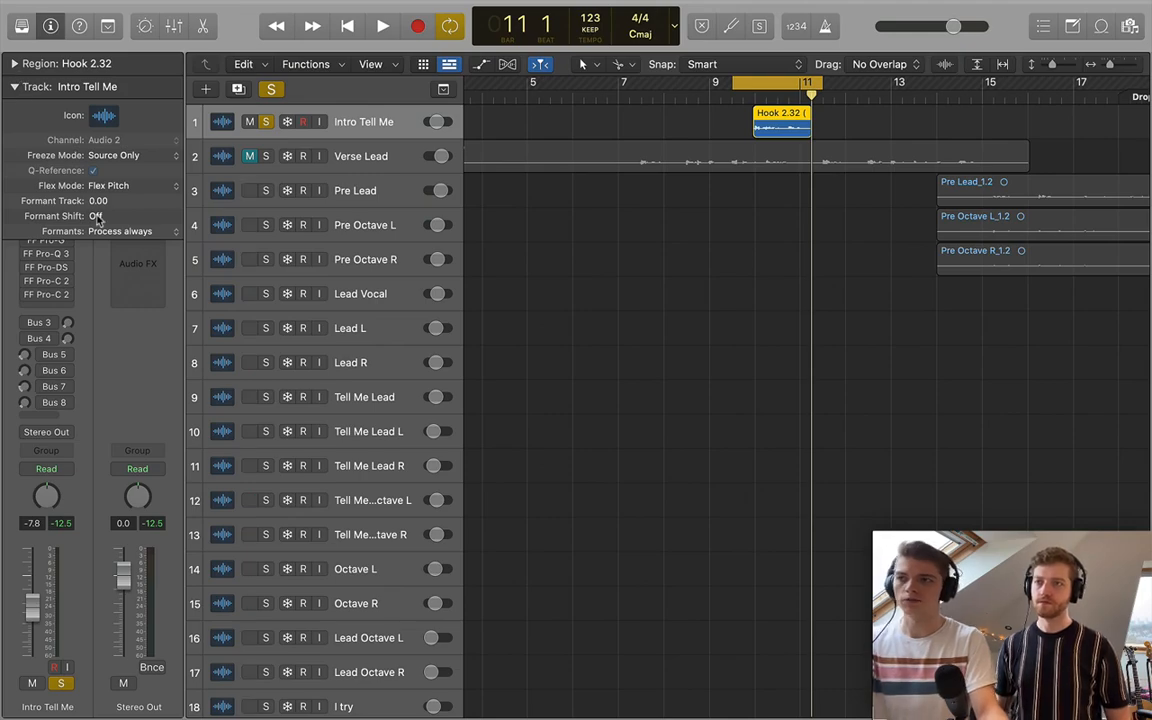
left_click_drag(97, 217, 98, 239)
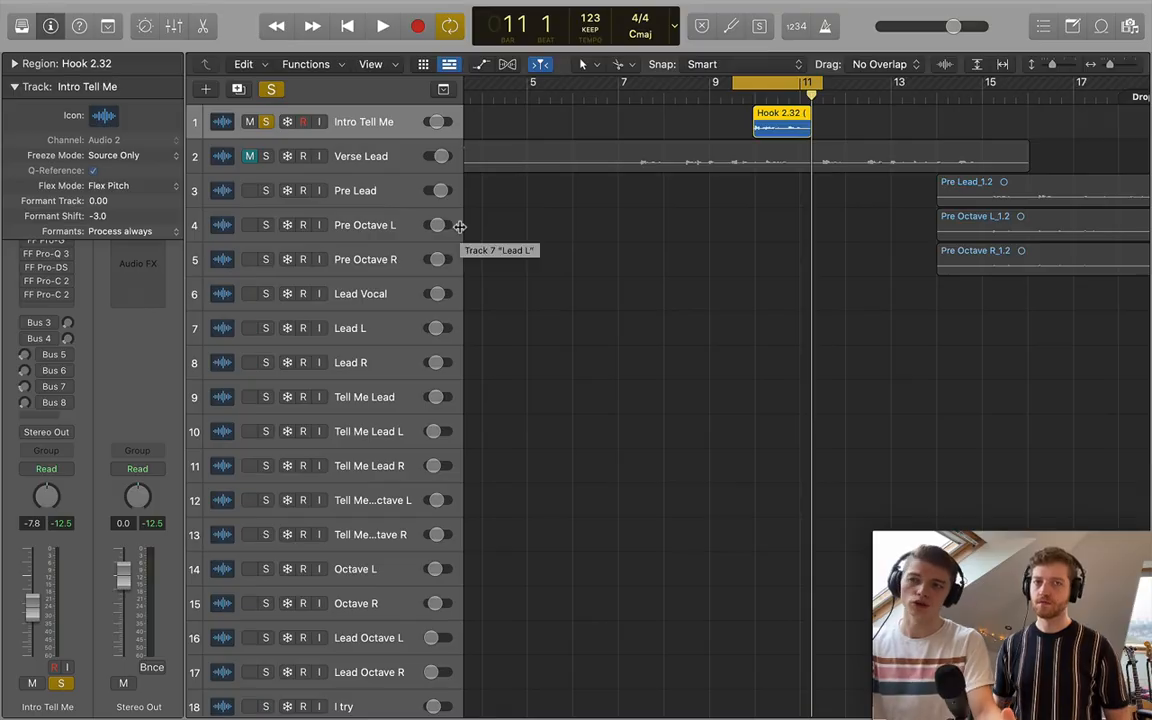
key("space")
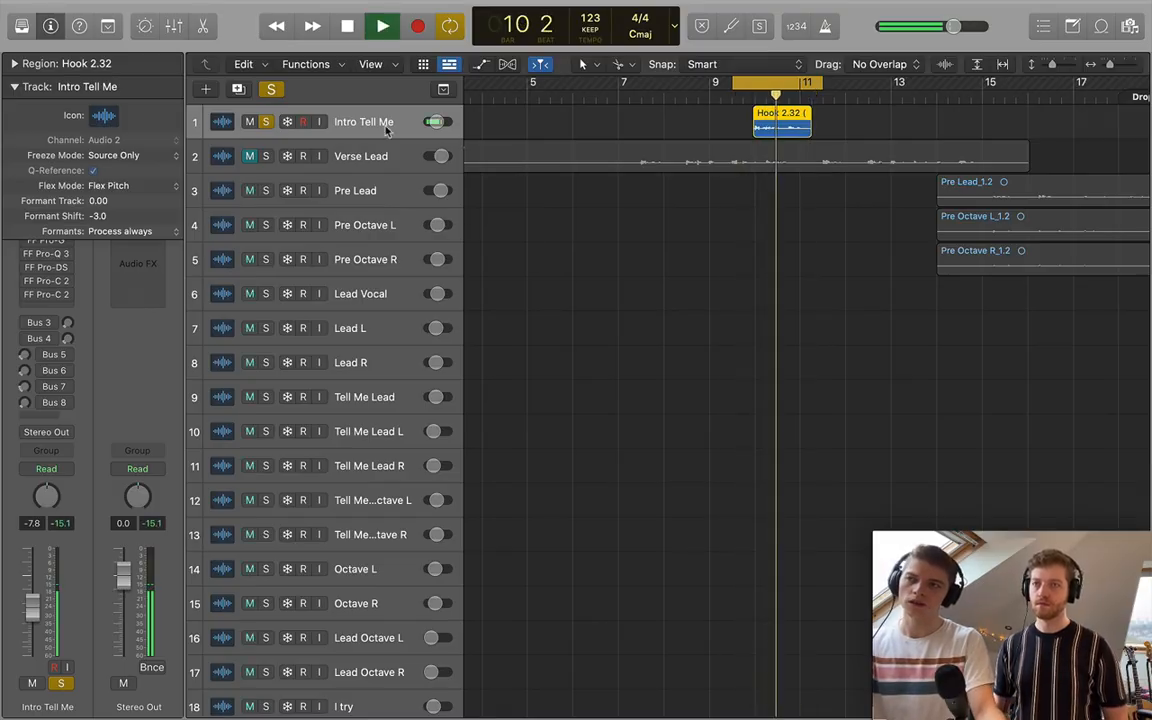
left_click(14, 86)
key("space")
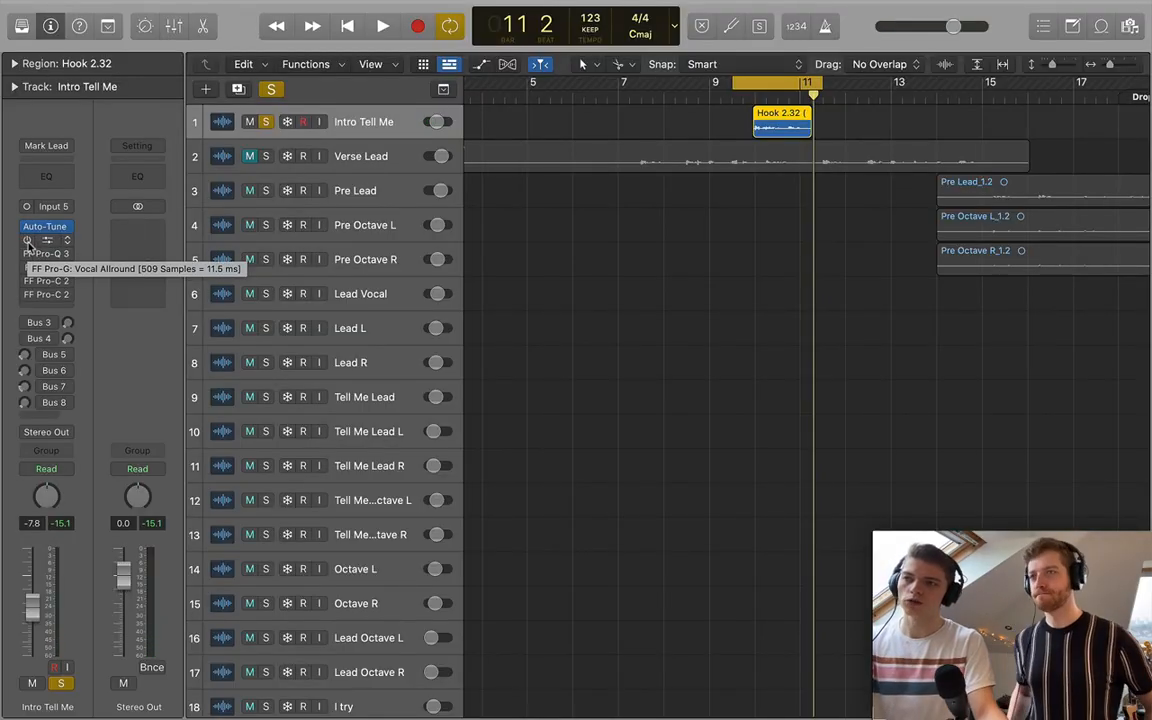
Enable the Pro-G, Pro-Q 3, Pro-DS and both Pro-C 2 inserts on Intro Tell Me, and move Pro-Q 3's low cut to about 170 Hz.
left_click(27, 242)
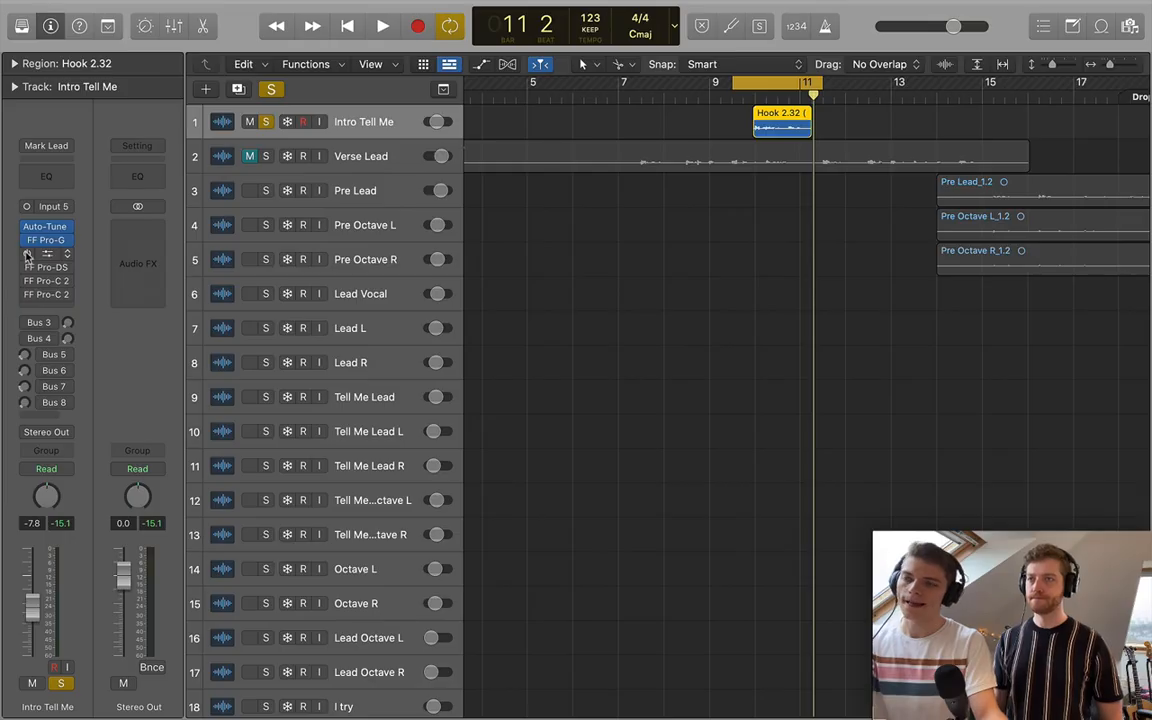
mouse_move(27, 254)
left_mouse_down()
mouse_move(22, 292)
mouse_move(52, 255)
left_mouse_up()
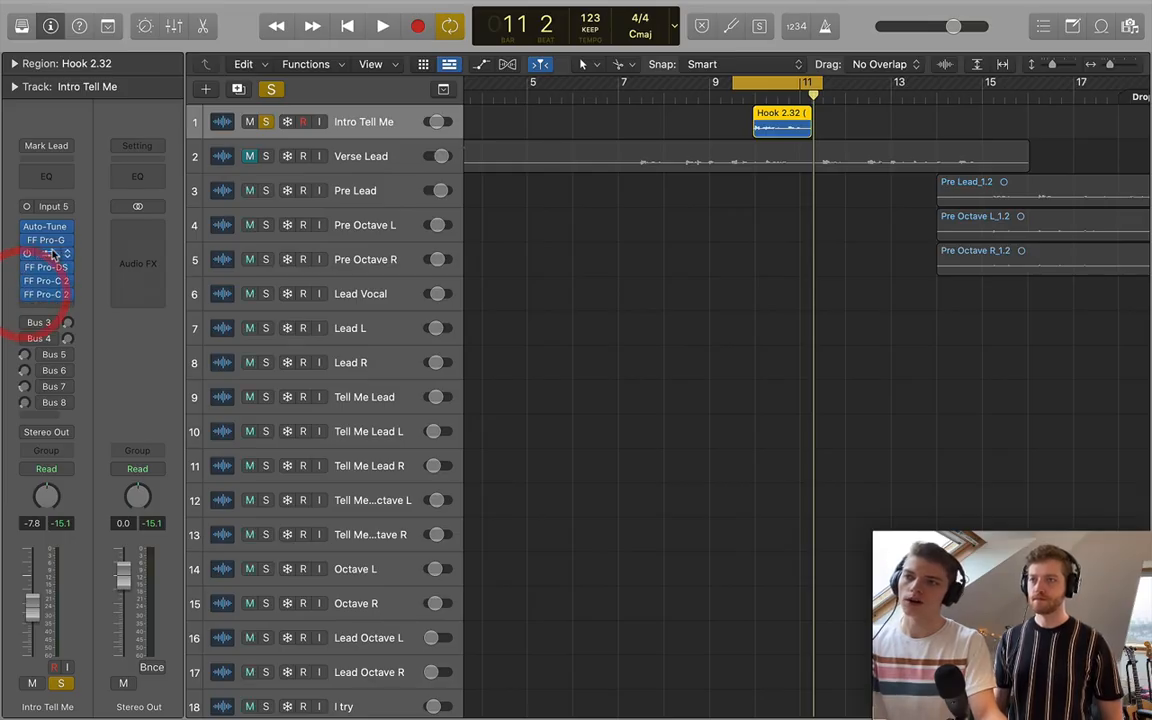
left_click(47, 254)
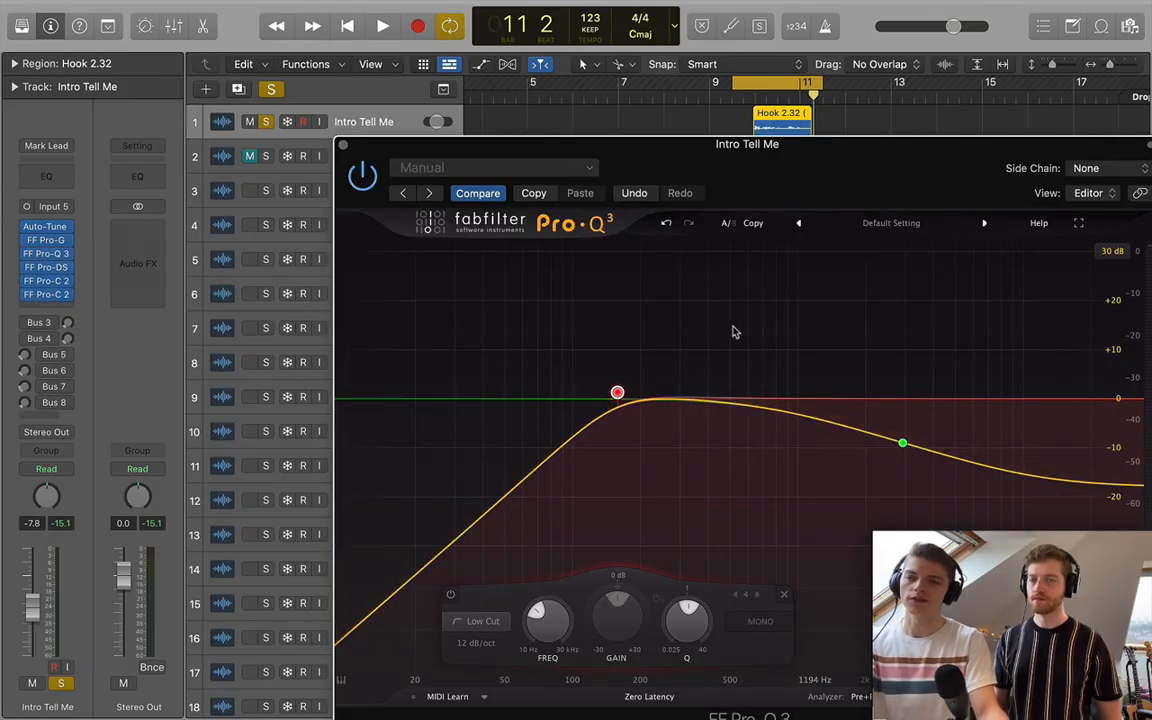
left_click_drag(617, 392, 625, 393)
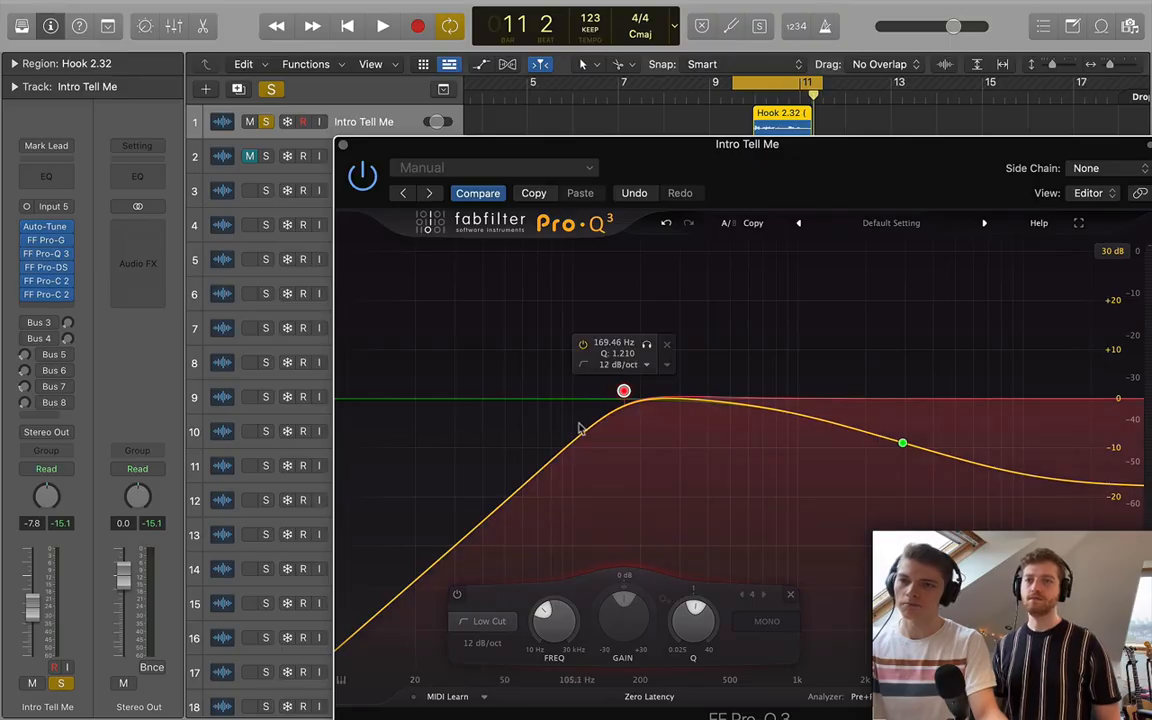
mouse_move(623, 391)
left_mouse_down()
mouse_move(662, 393)
mouse_move(626, 395)
left_mouse_up()
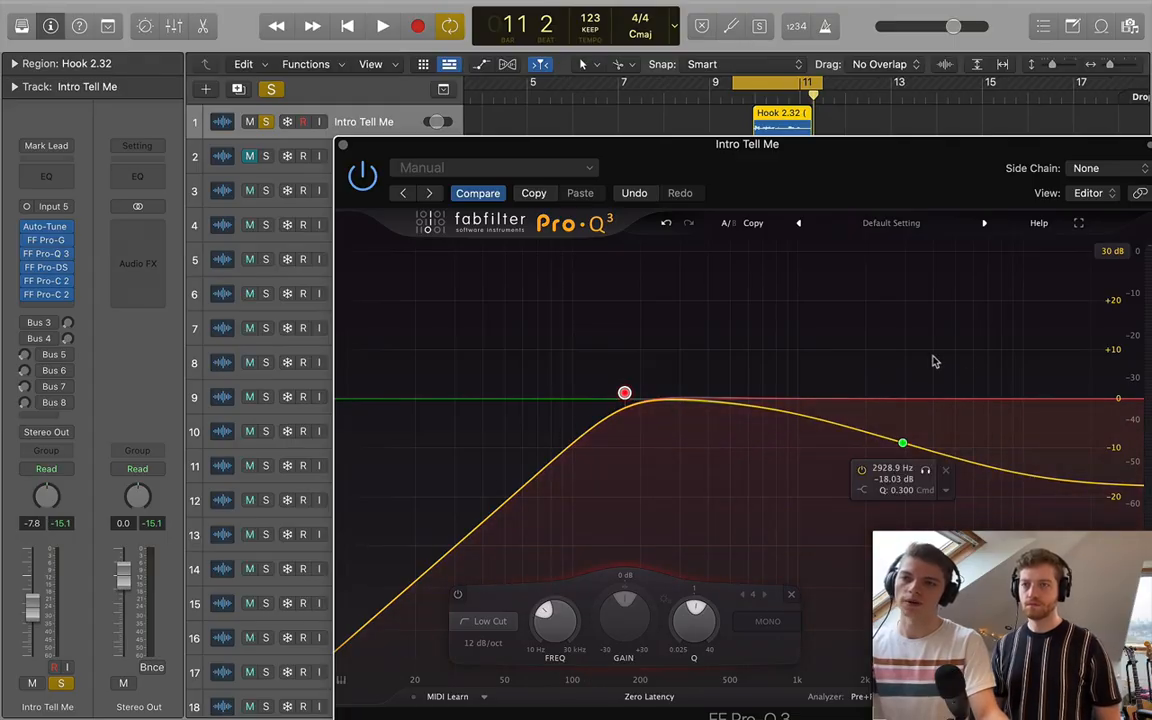
Try a high-shelf boost of about +12.5 dB near 3.2 kHz, audition the vocal, and pull the shelf back down to about -21.9 dB.
left_click_drag(904, 445, 913, 316)
left_click_drag(915, 377, 913, 368)
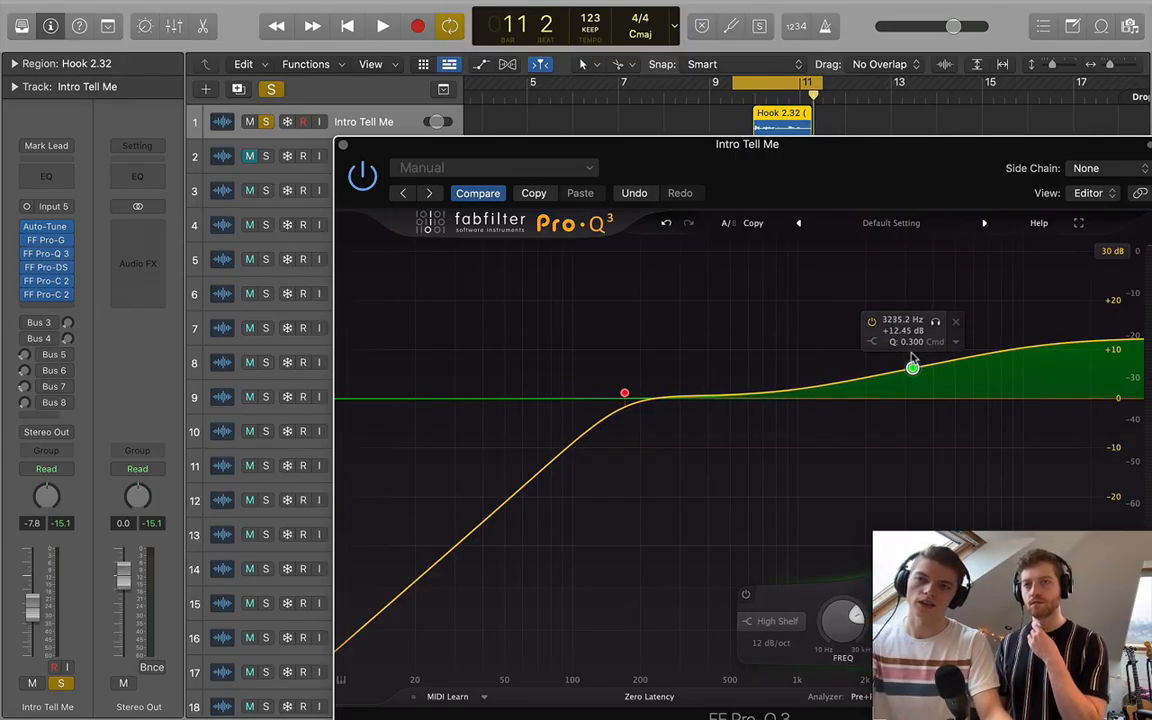
key("space")
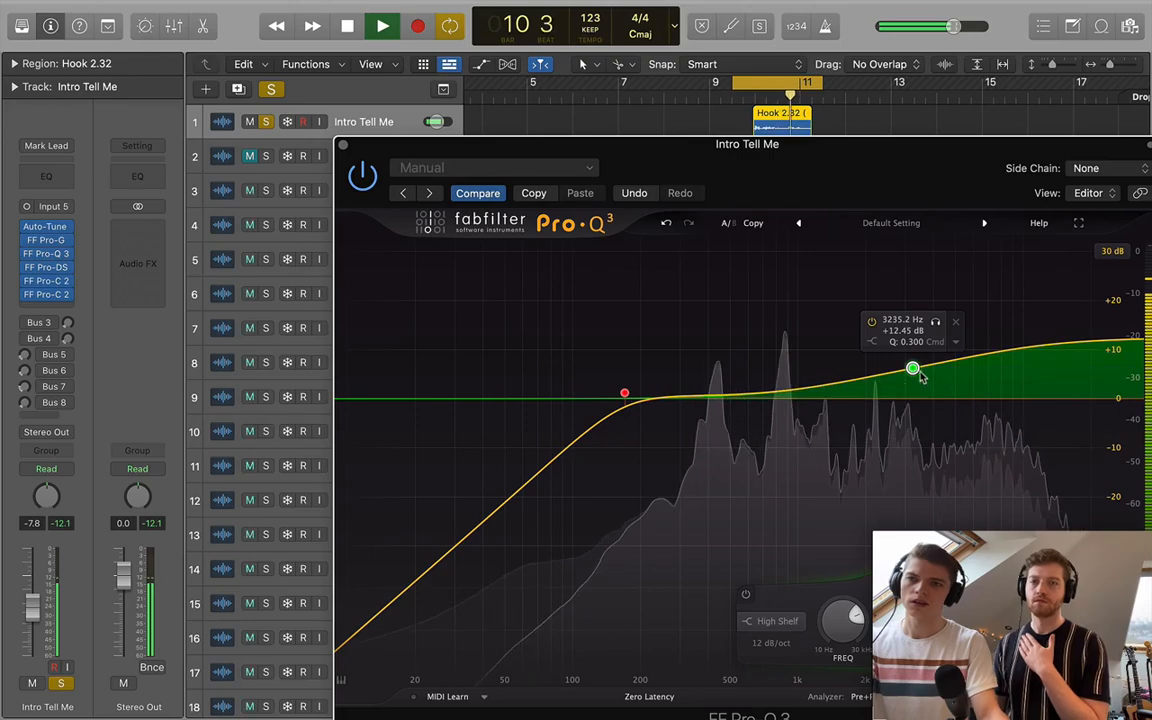
key("space")
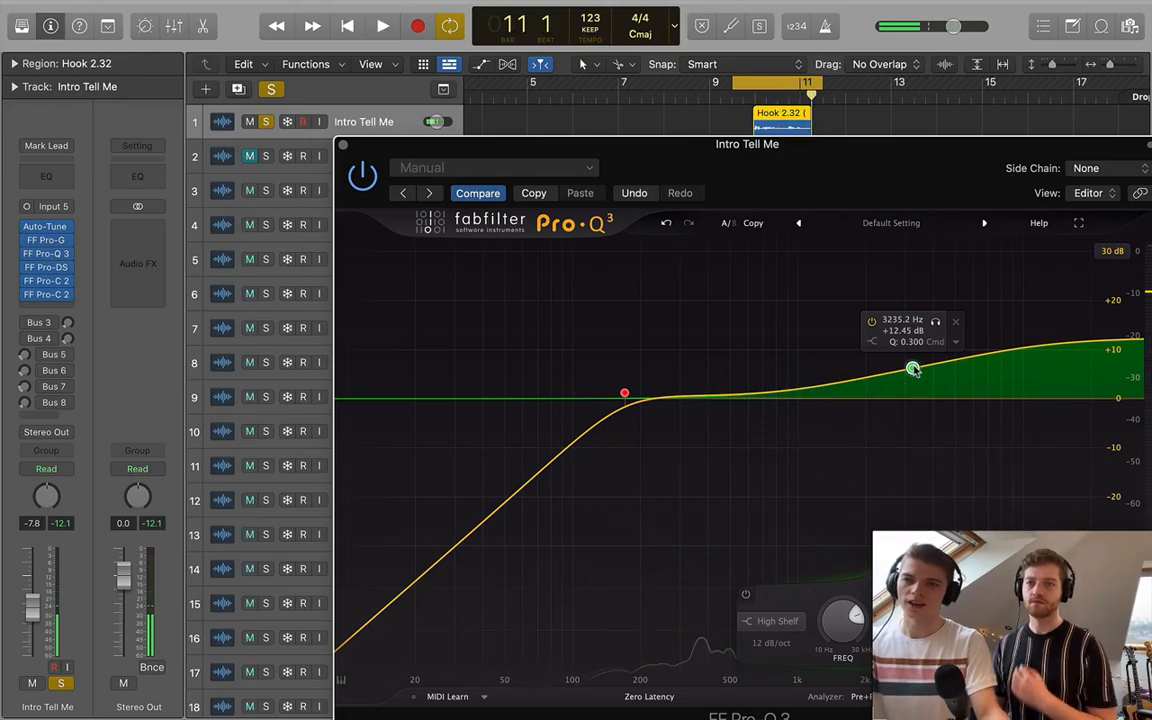
left_click_drag(913, 371, 902, 451)
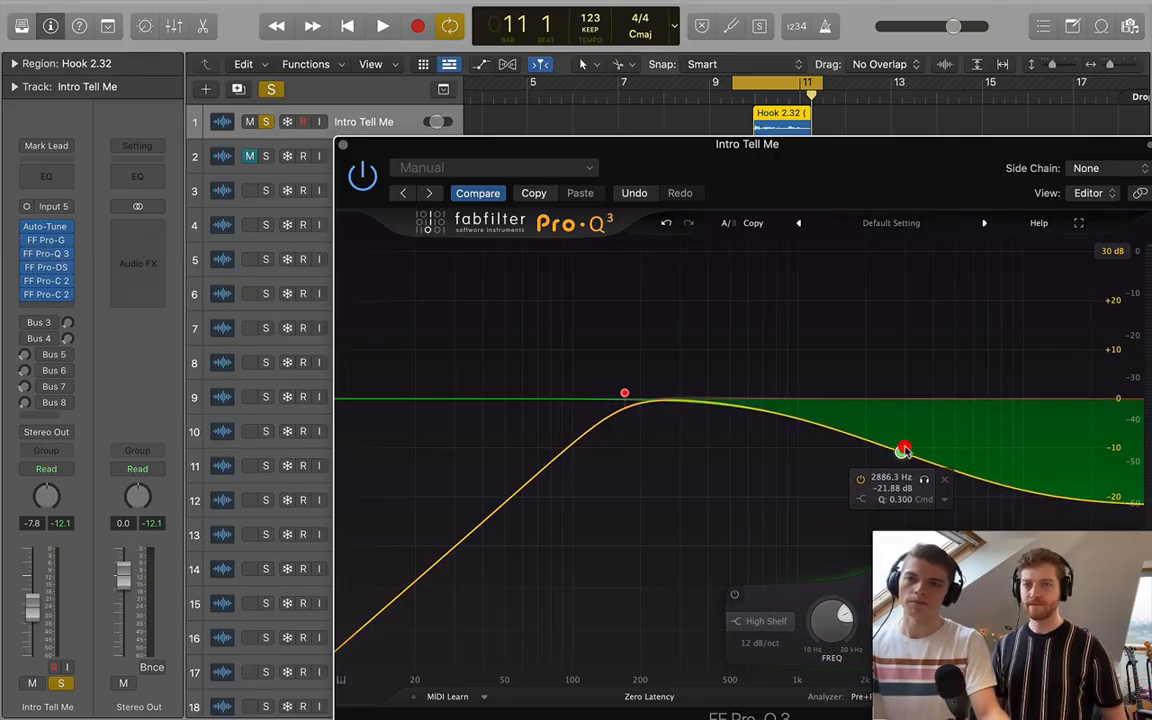
Add a bell band near 990 Hz with about +3.8 dB of gain and a Q of about 1.34.
left_click(791, 399)
left_click_drag(790, 399, 797, 424)
mouse_move(798, 550)
left_mouse_down()
mouse_move(808, 522)
mouse_move(830, 591)
mouse_move(815, 562)
left_mouse_up()
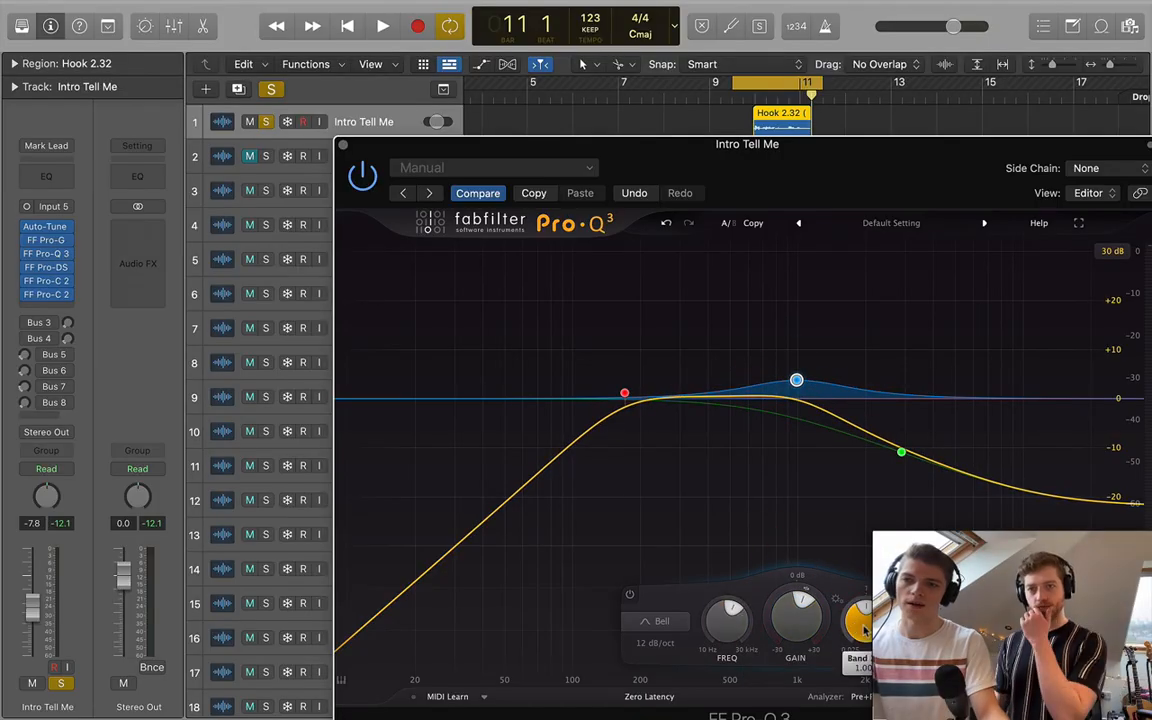
mouse_move(866, 632)
left_mouse_down()
mouse_move(865, 622)
mouse_move(855, 648)
mouse_move(857, 628)
left_mouse_up()
mouse_move(818, 378)
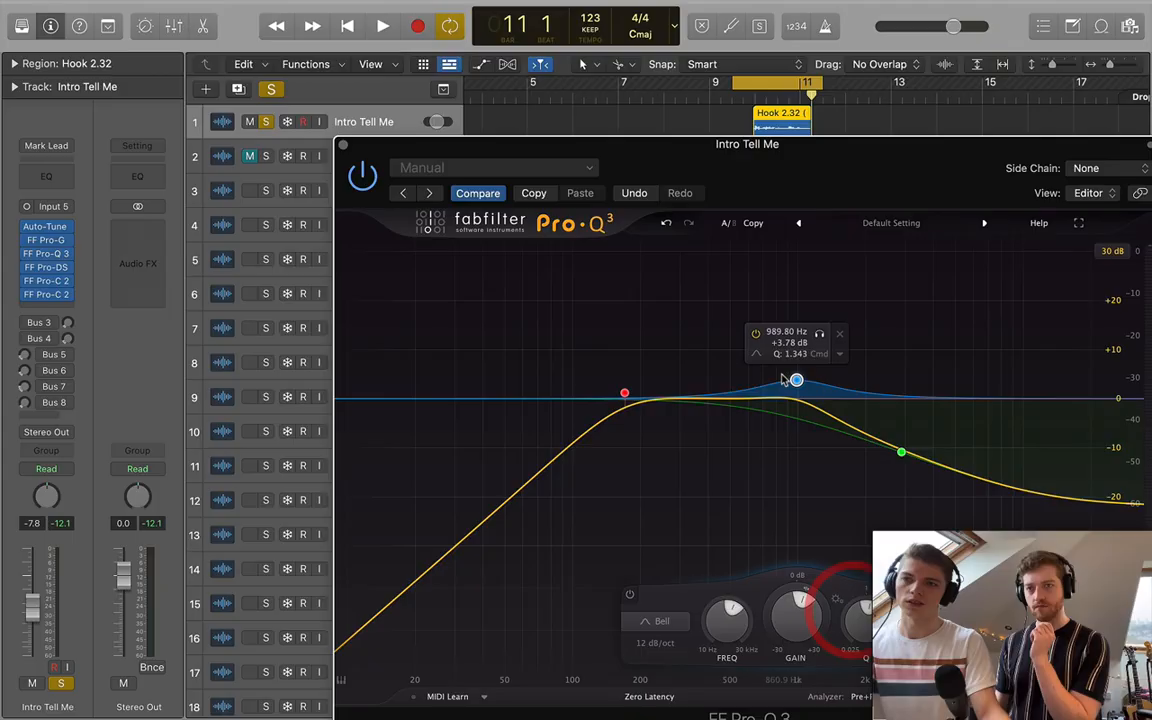
Change the new band's shape to High Cut, move it to about 430 Hz, and delete the band.
left_click(840, 356)
mouse_move(880, 428)
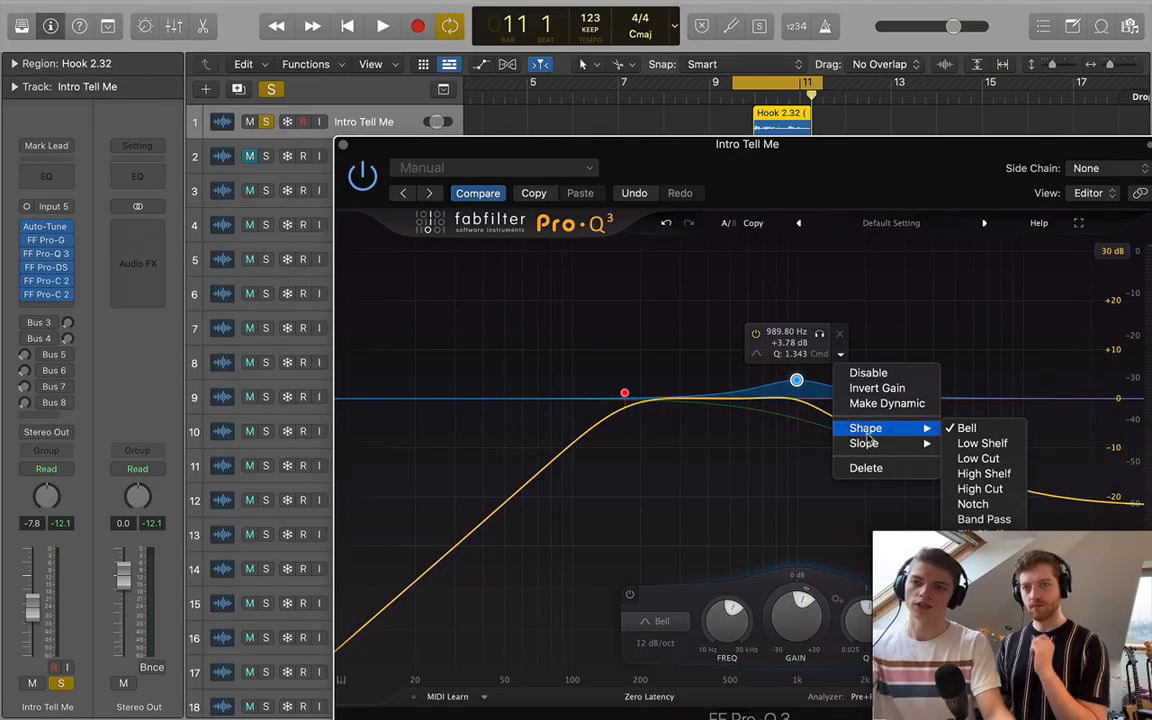
left_click(990, 490)
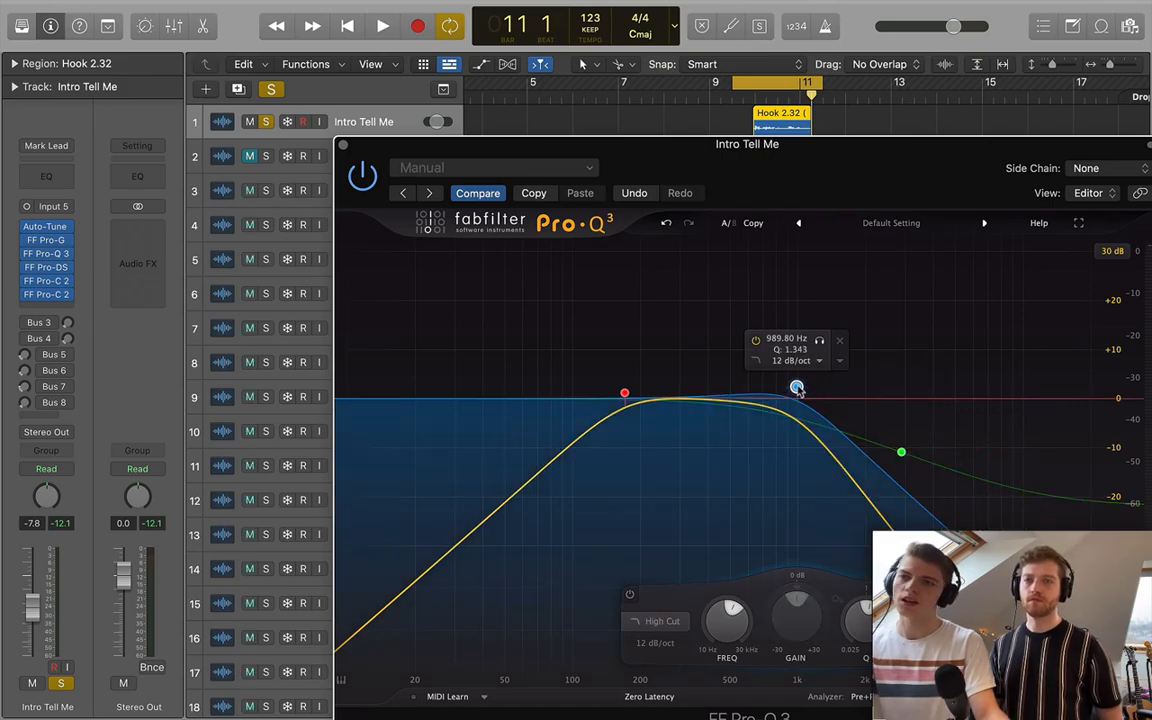
left_click_drag(796, 391, 715, 398)
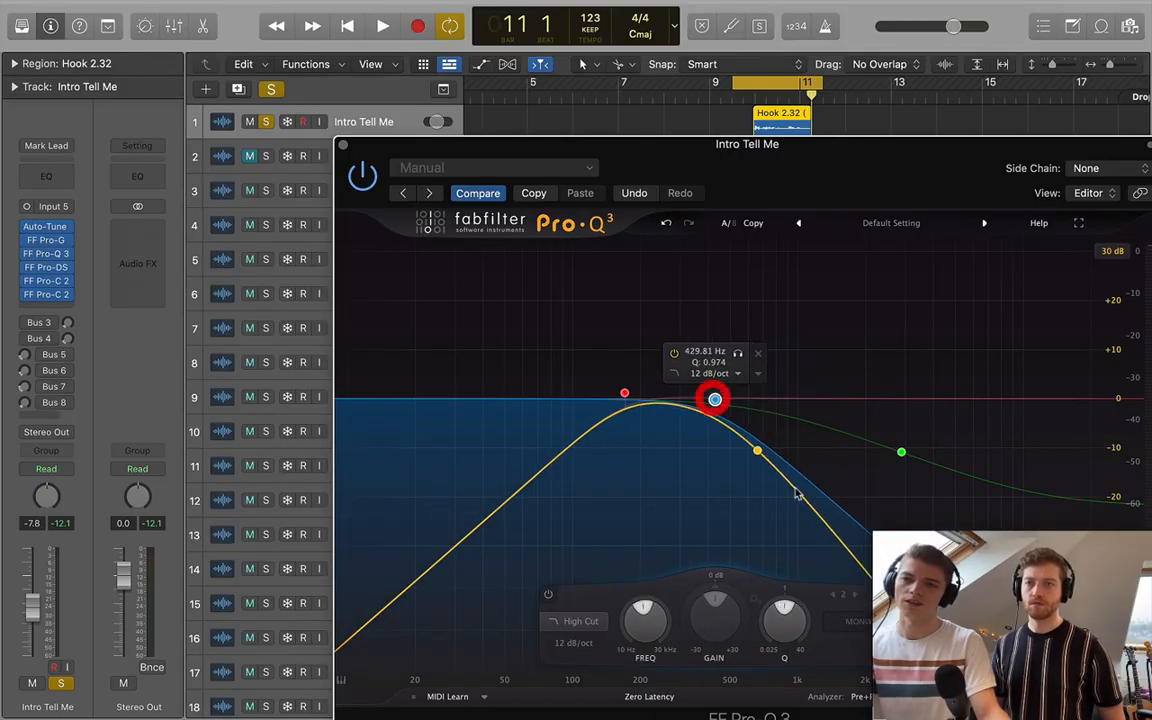
mouse_move(735, 376)
left_click(755, 354)
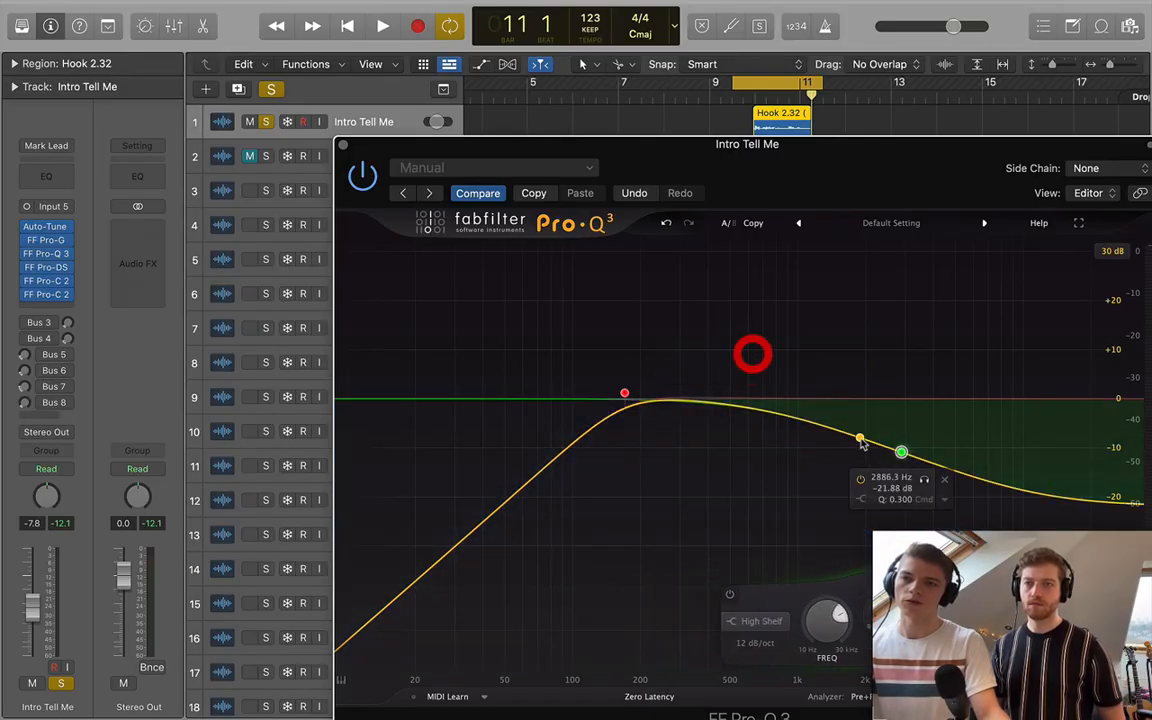
Deepen the high-shelf cut to about -26.3 dB at about 2600 Hz.
left_click(945, 499)
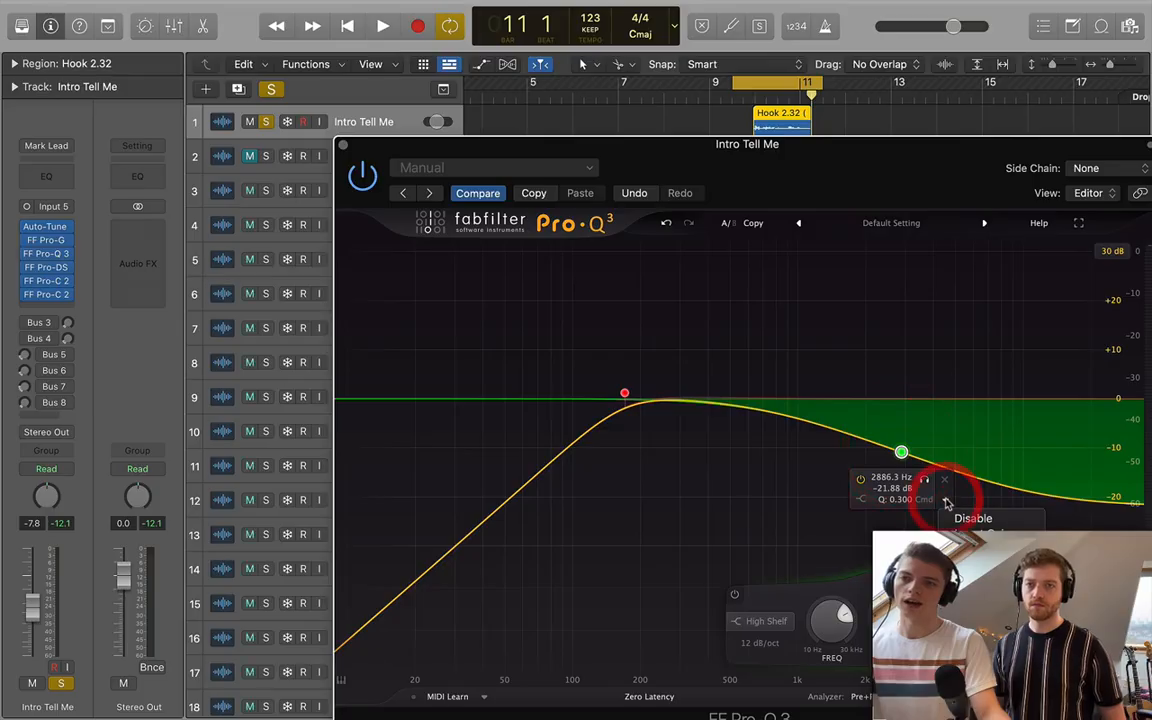
left_click_drag(901, 452, 888, 471)
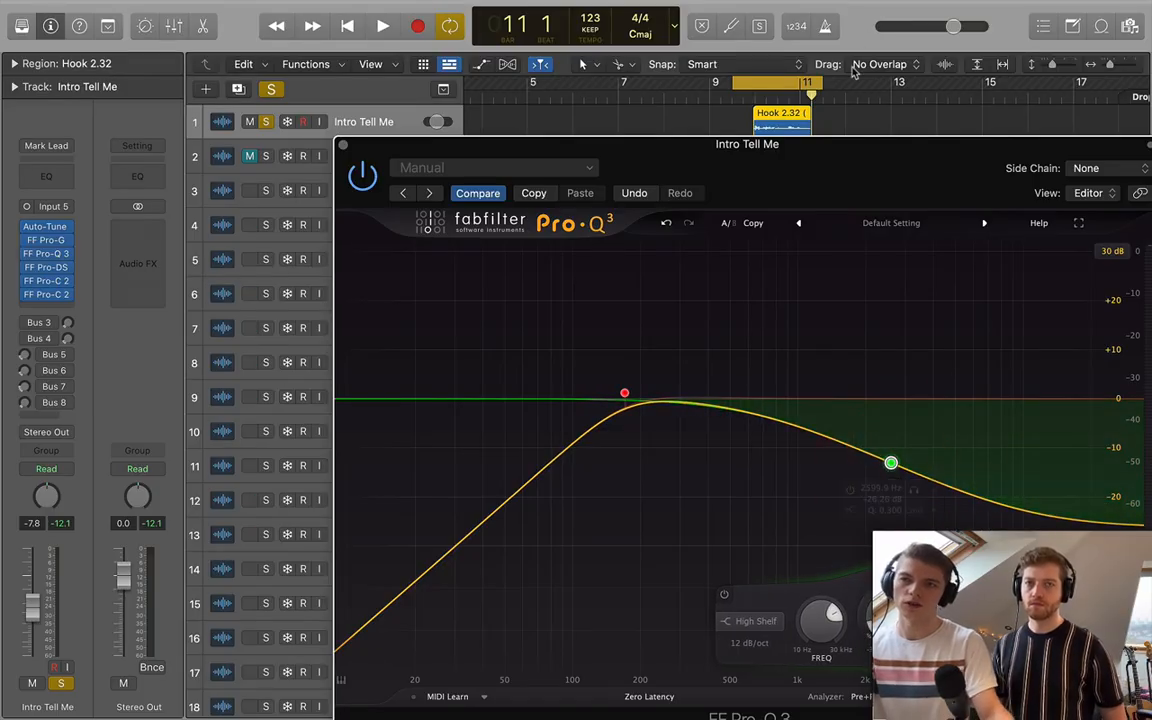
Compare the hook vocal with the high-shelf band bypassed and re-enabled, and close the equalizer.
mouse_move(895, 487)
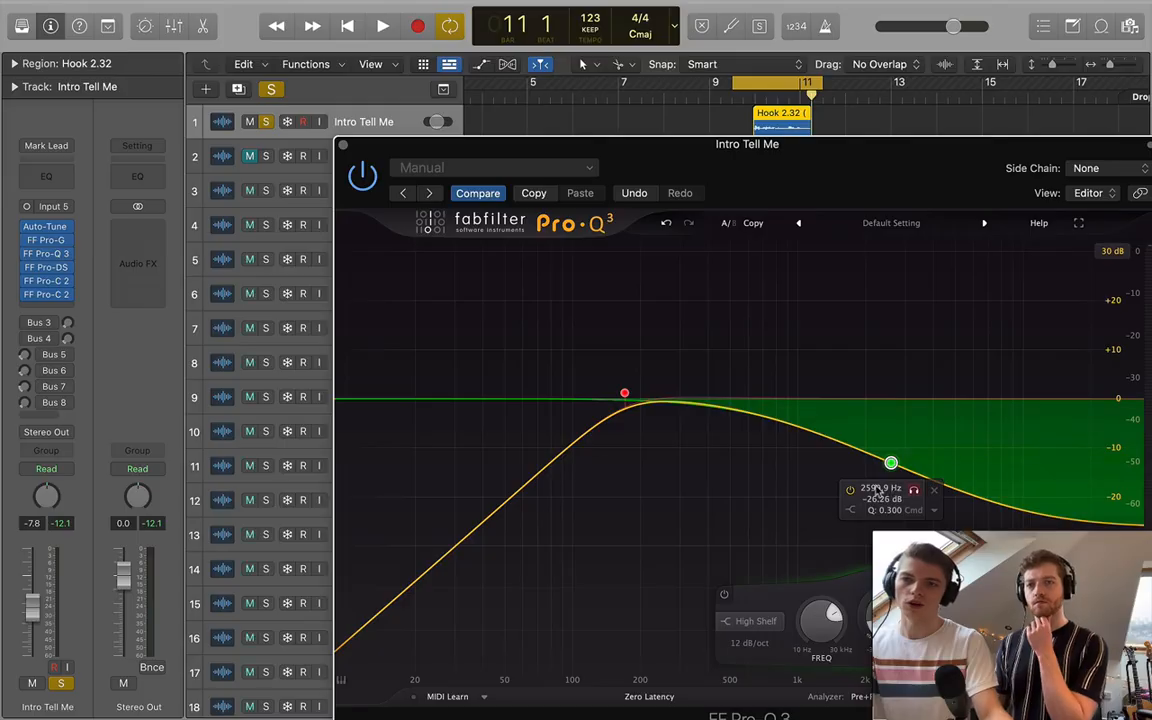
left_click(850, 490)
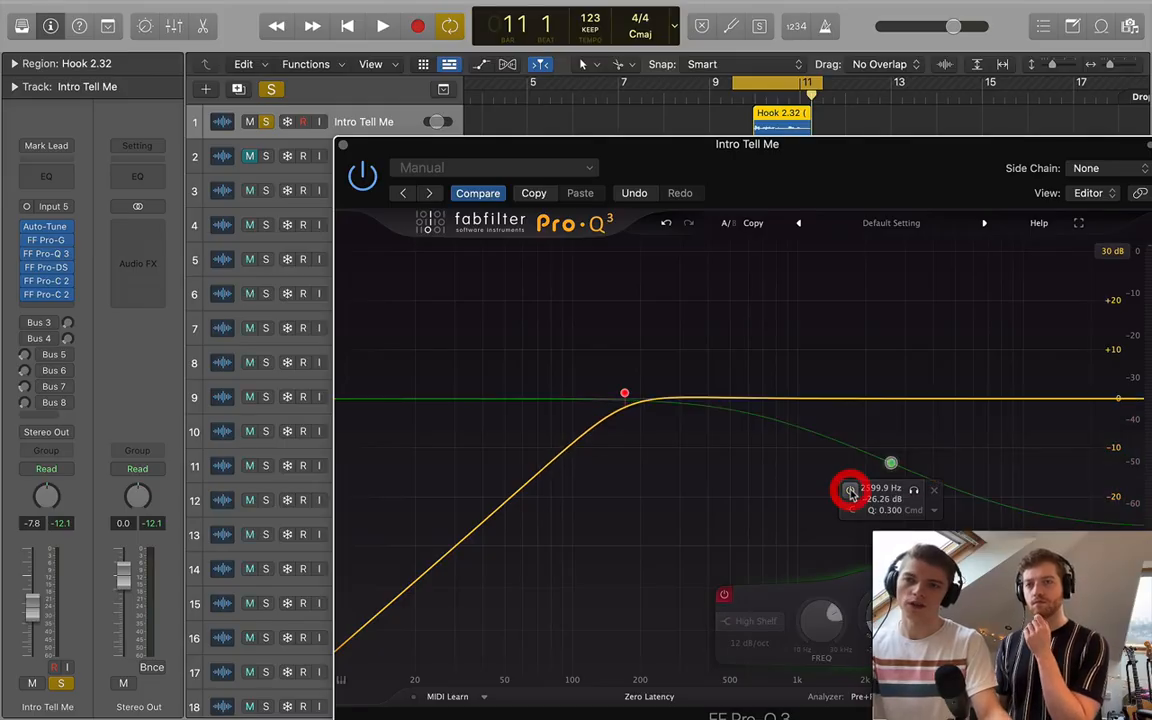
key("space")
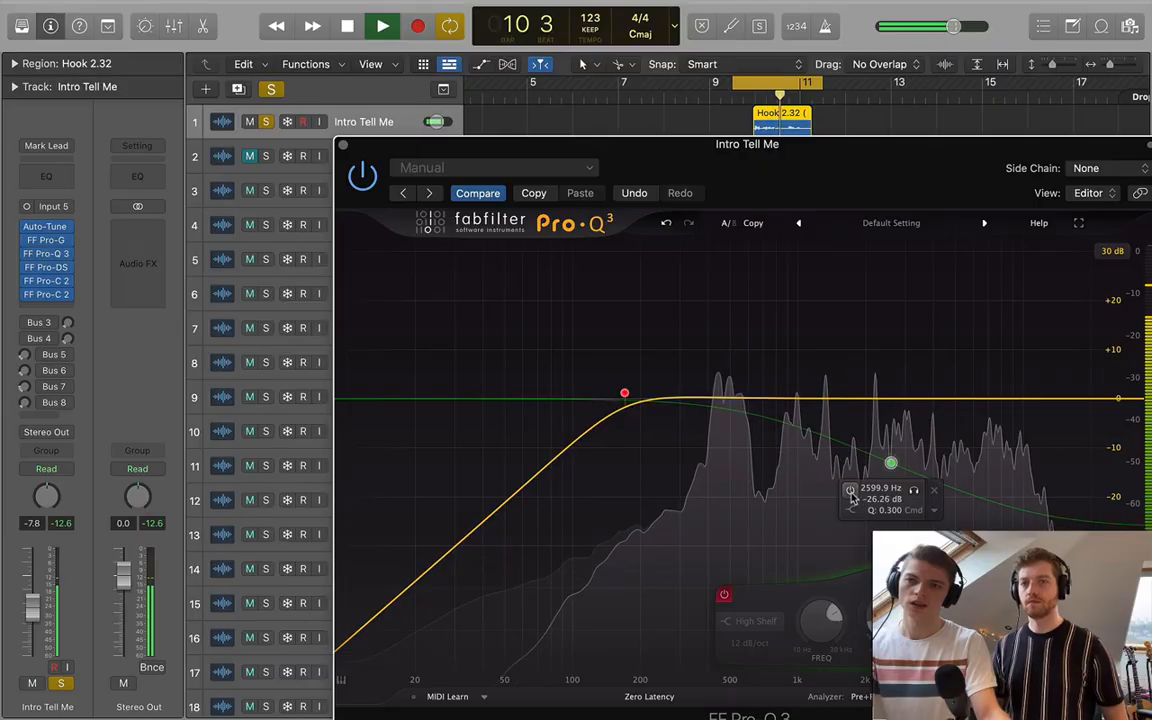
key("space")
left_click(850, 490)
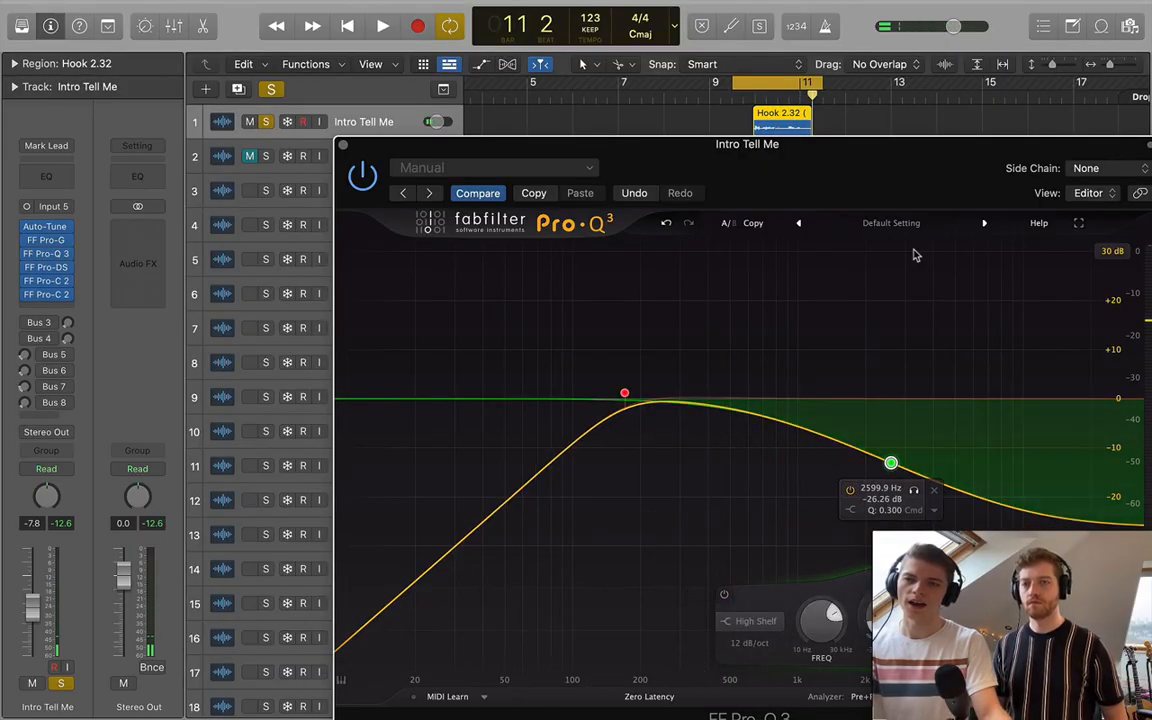
key("space")
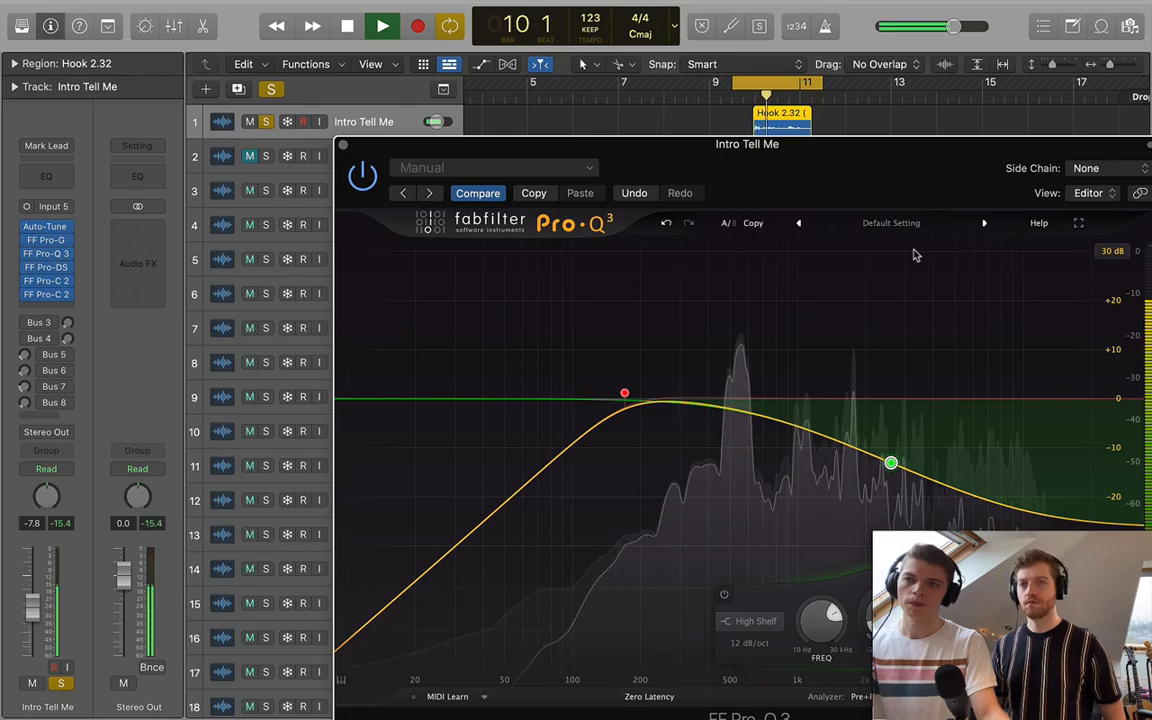
key("space")
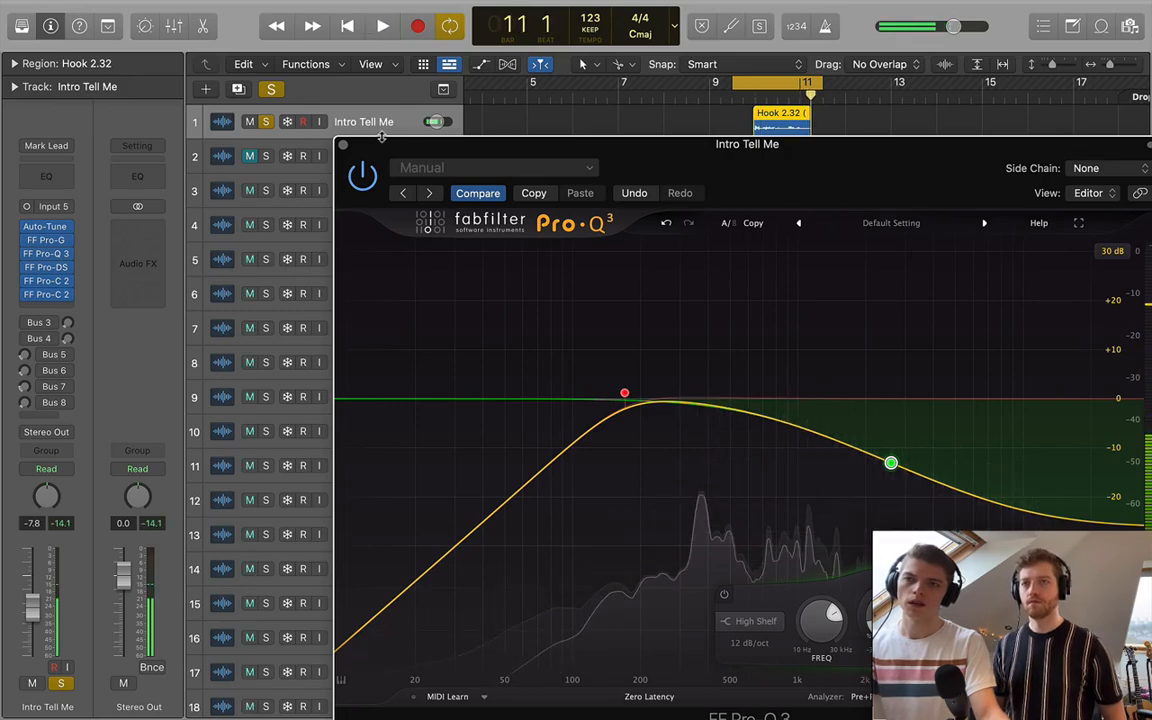
left_click(342, 144)
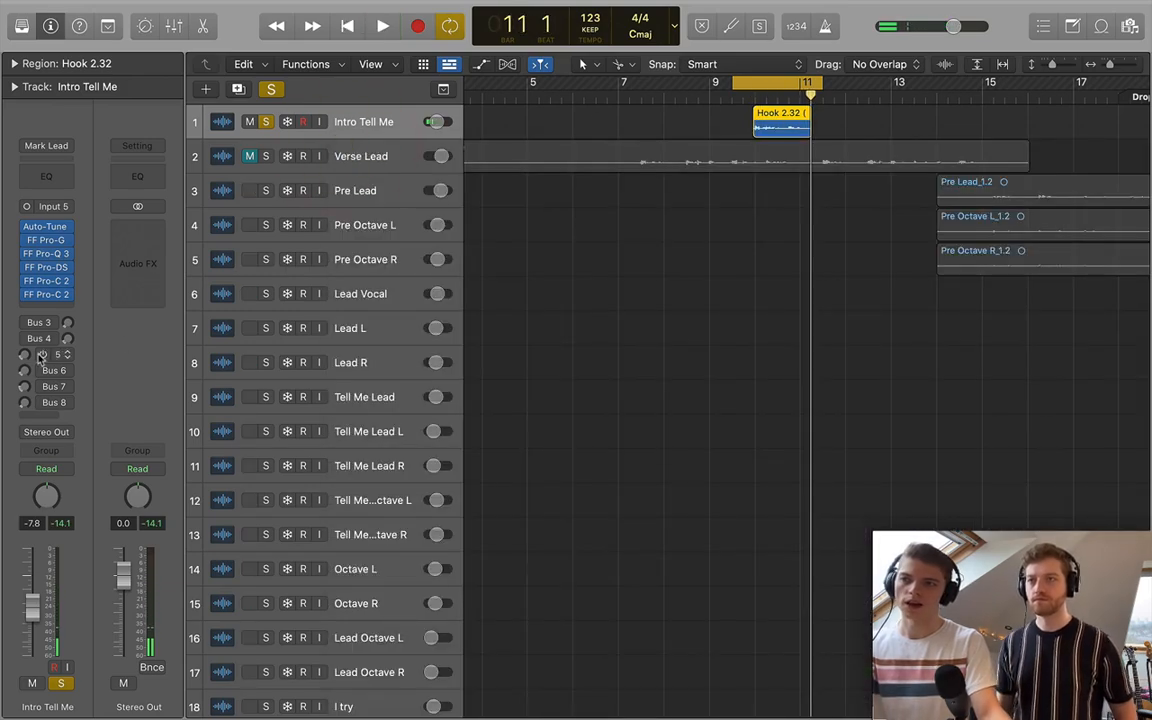
Enable the Bus 3 to Bus 8 sends on Intro Tell Me, lower its volume to -16.4 dB, and audition the vocal.
left_click_drag(27, 325, 63, 405)
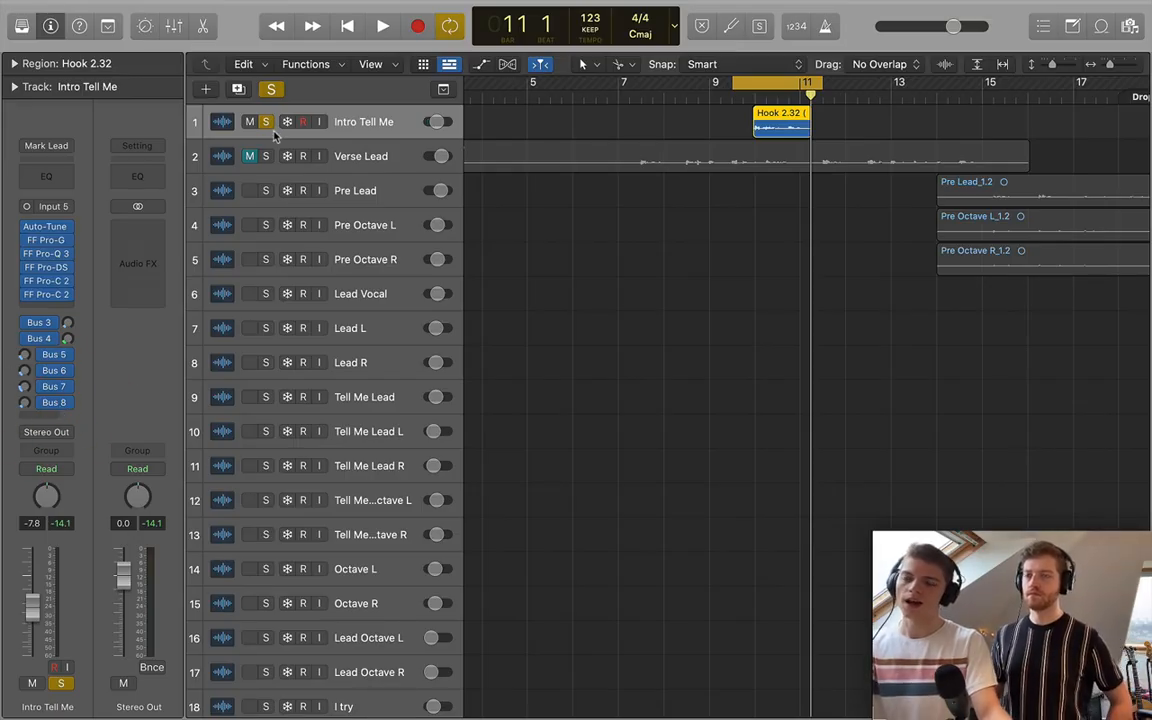
left_click_drag(433, 121, 433, 150)
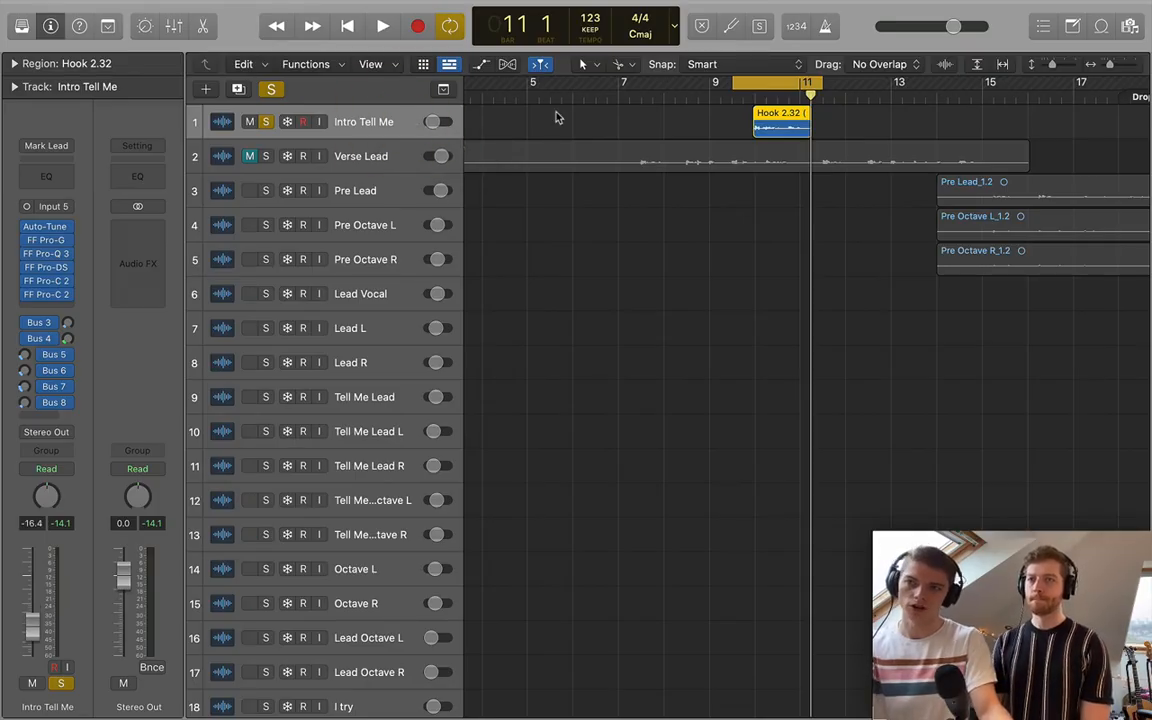
key("space")
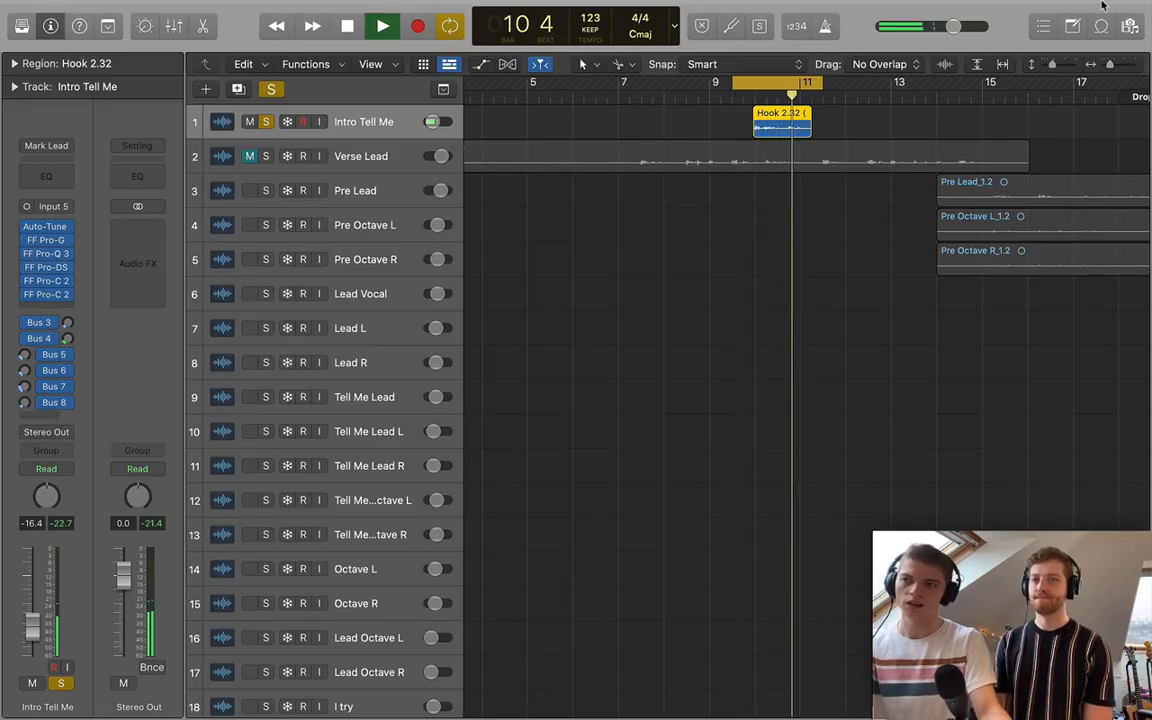
key("space")
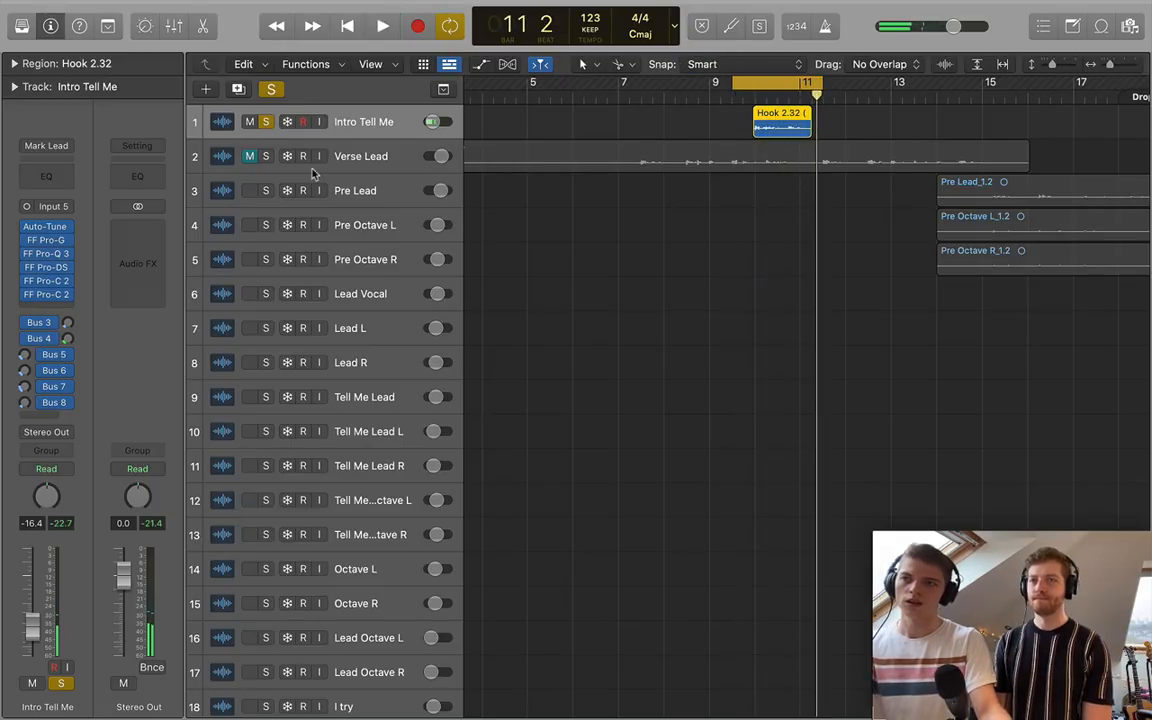
Switch the solo from Intro Tell Me to Verse Lead, muting Intro Tell Me and unmuting and selecting Verse Lead.
left_click(266, 122)
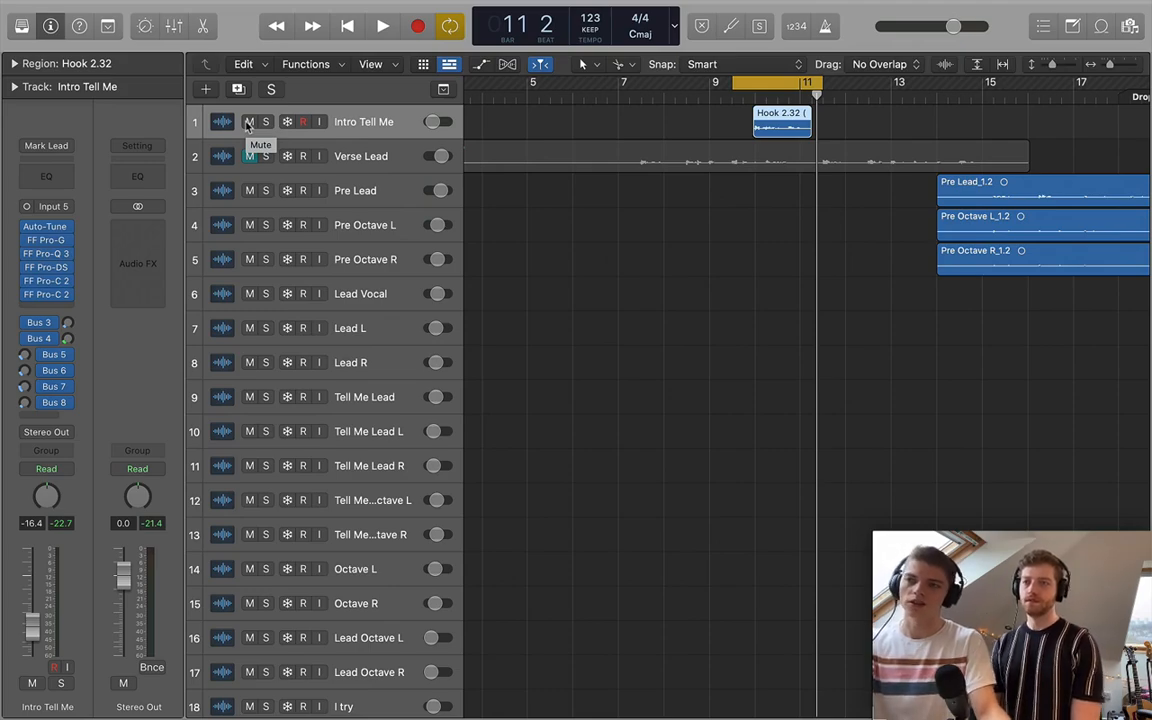
left_click(249, 121)
scroll(648, 309, "down", 3)
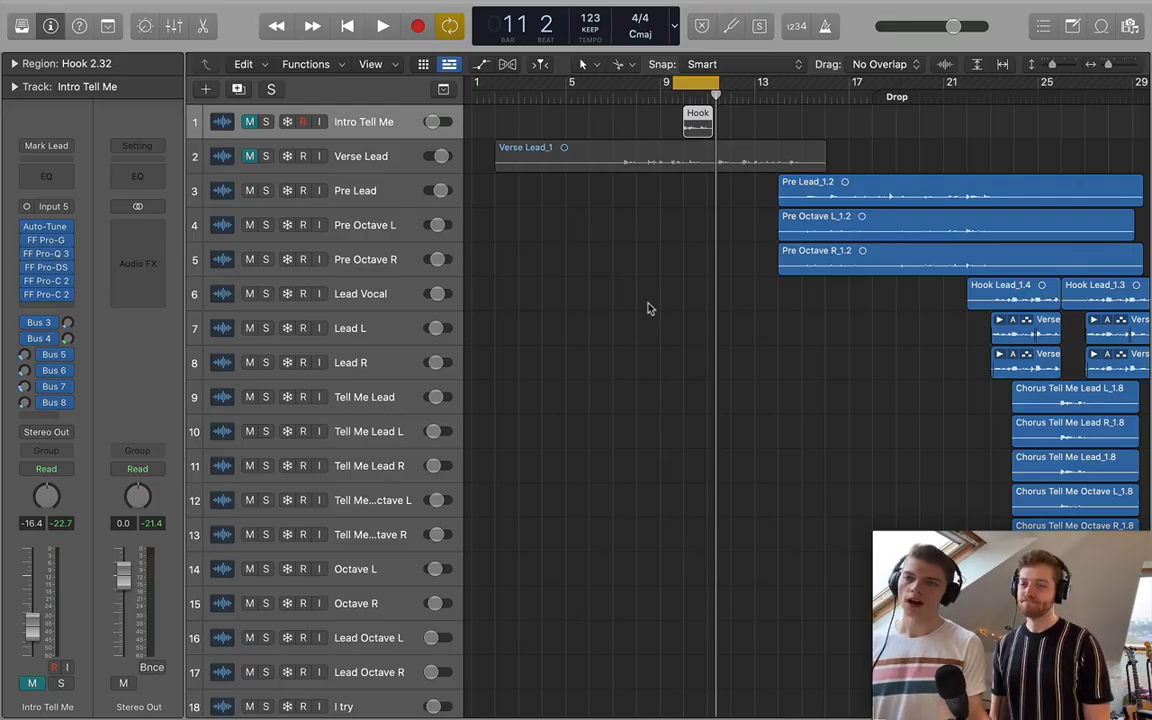
left_click(249, 156)
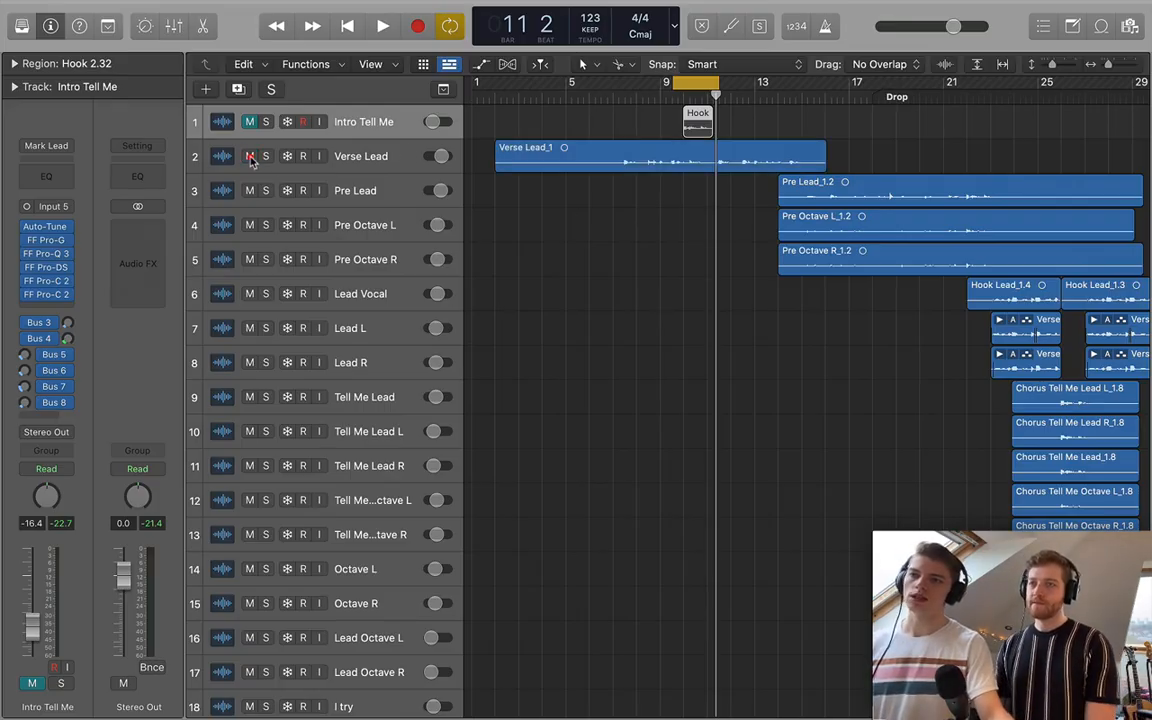
left_click(351, 150)
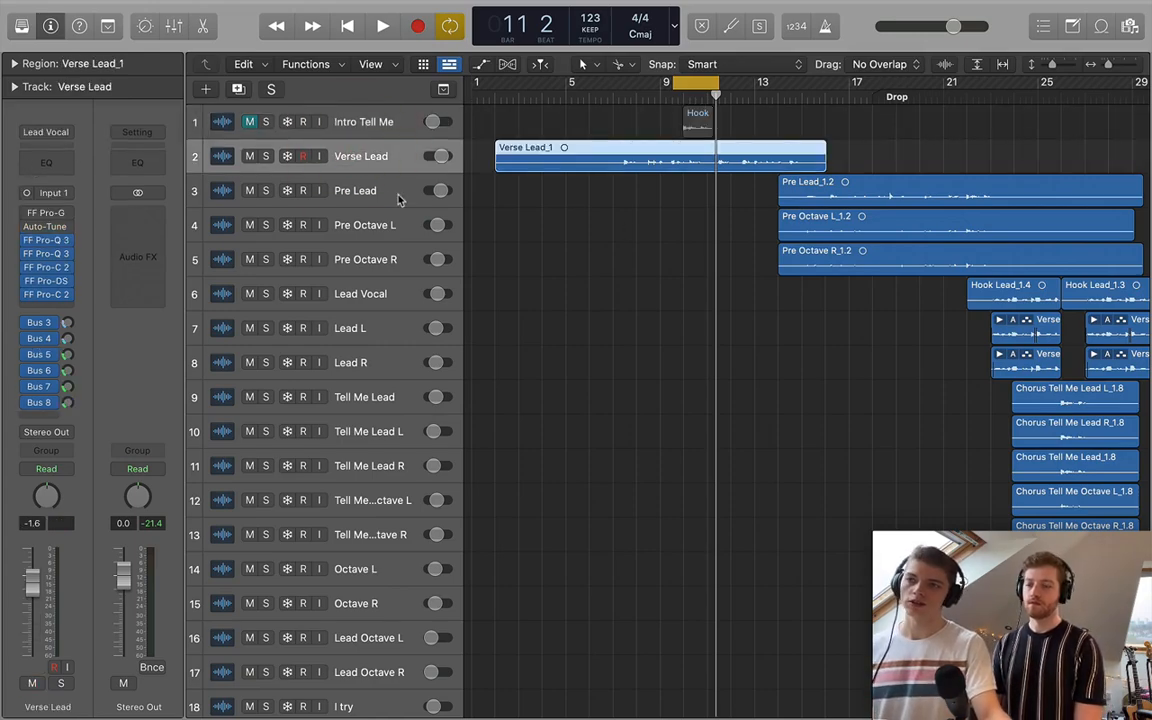
left_click(266, 156)
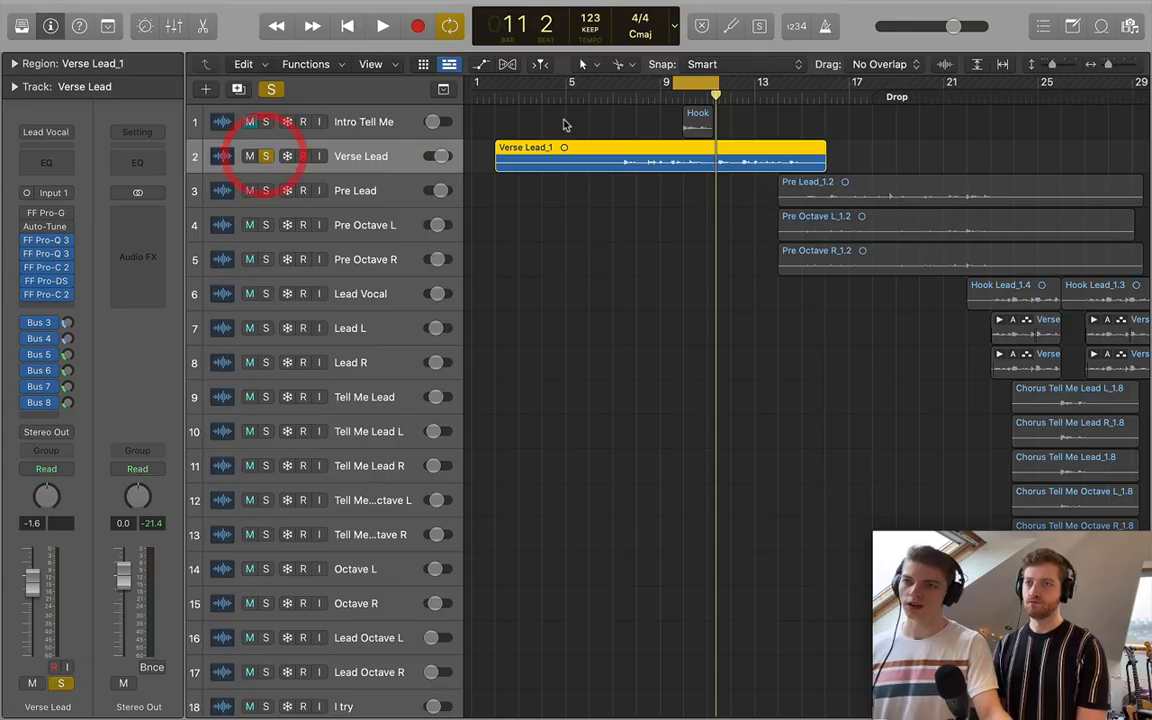
Replace the cycle range with a new one from about bar 7 to bar 11, over the Verse Lead region.
left_click(696, 84)
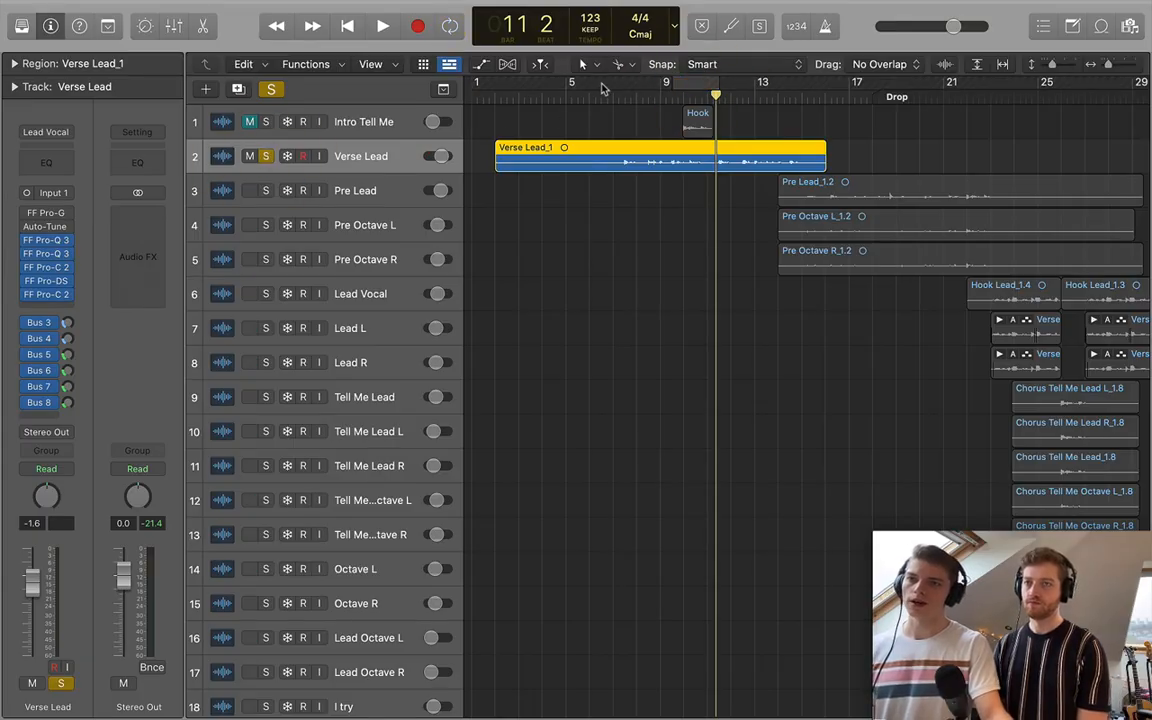
left_click_drag(630, 89, 711, 91)
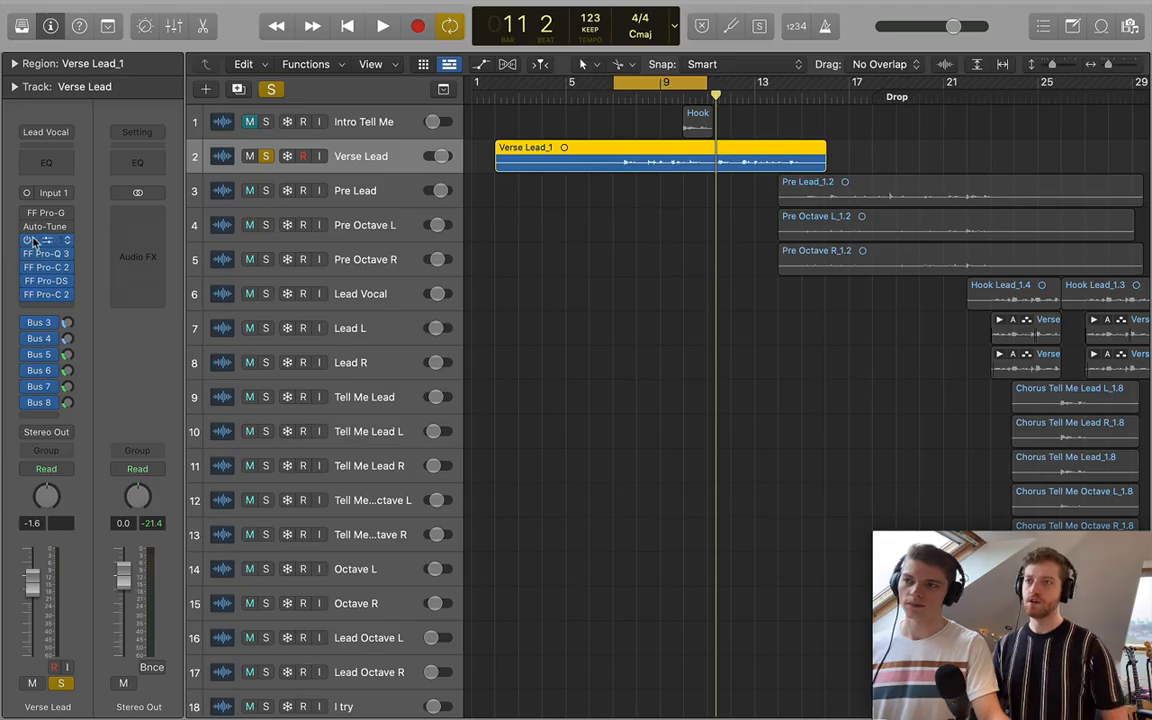
Bypass all plug-ins and bus sends on Verse Lead, and check the channel strip's saved settings.
left_click_drag(33, 238, 10, 434)
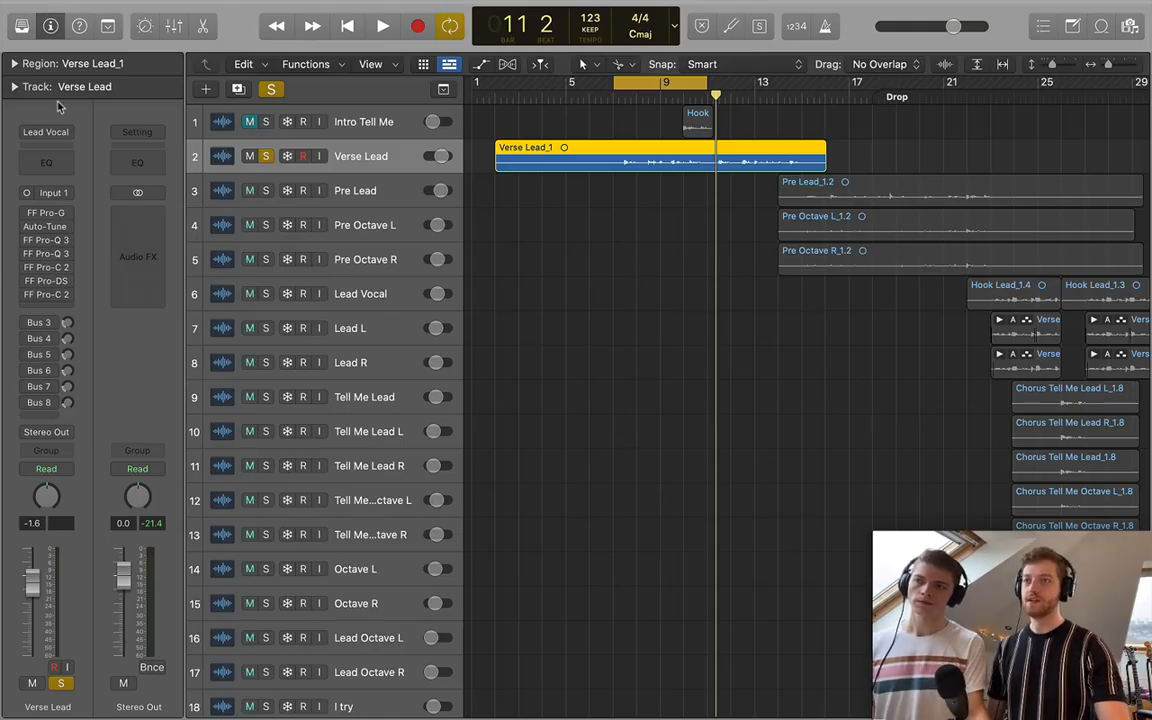
left_click(55, 135)
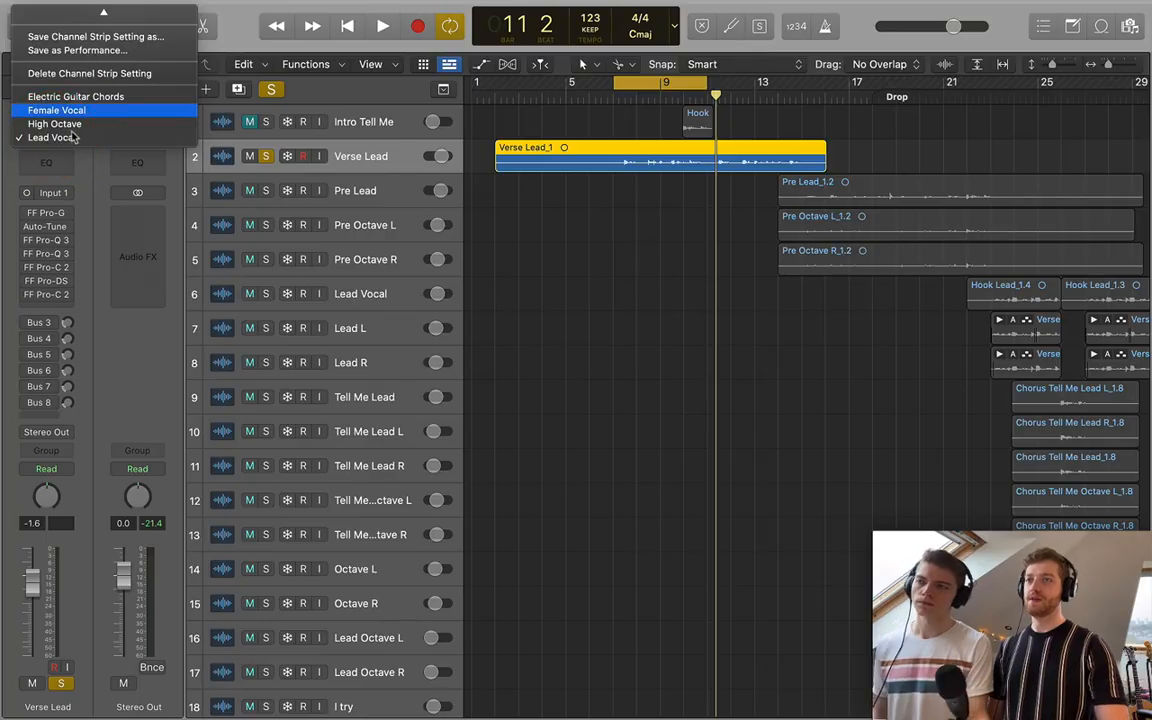
left_click(78, 190)
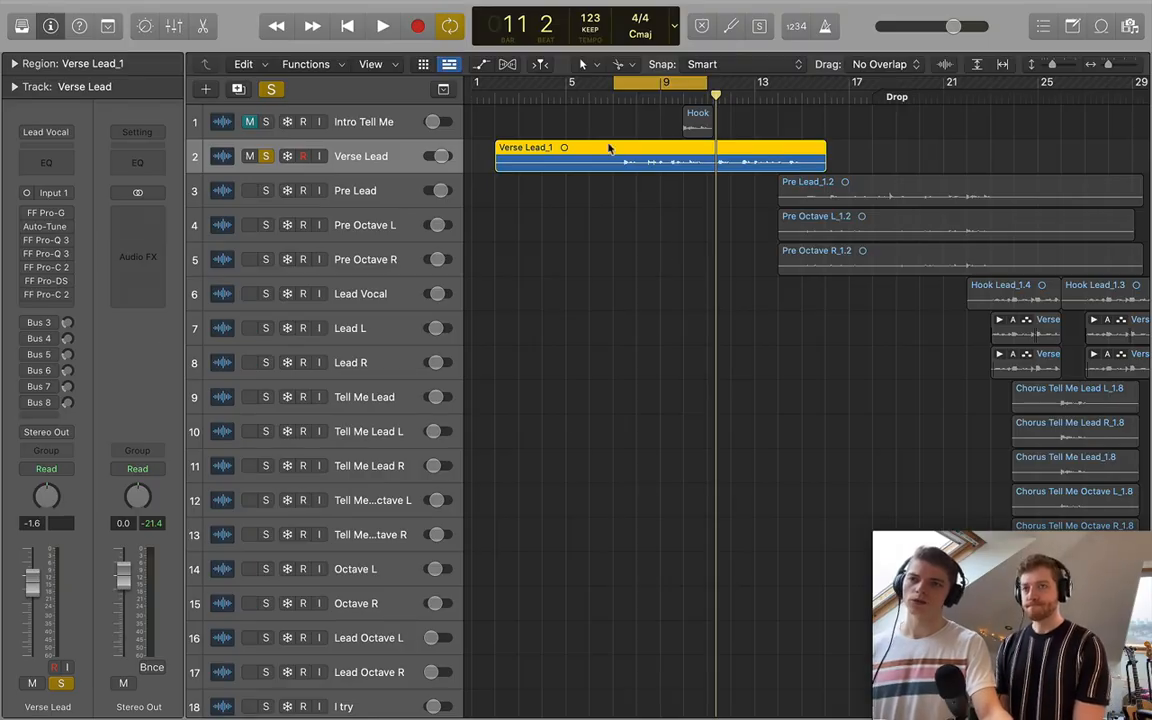
Audition the dry Verse Lead vocal from bar 7 with cycling off, return the playhead to bar 7 and re-enable the cycle range.
left_click(614, 88)
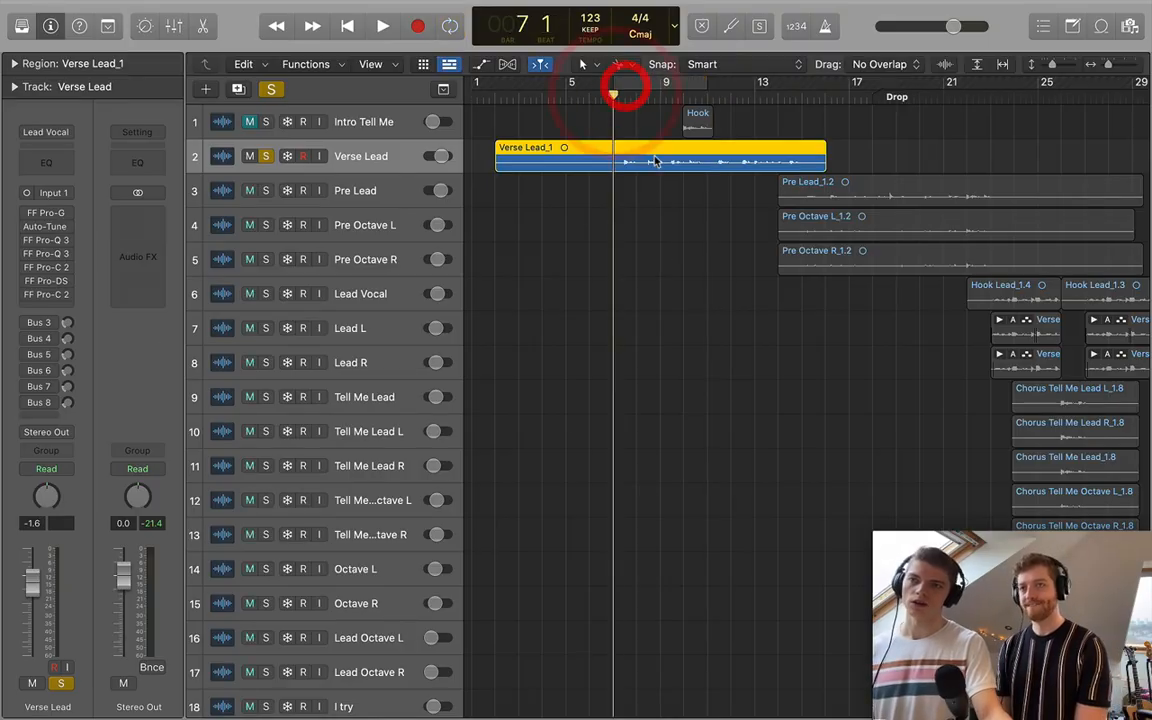
key("space")
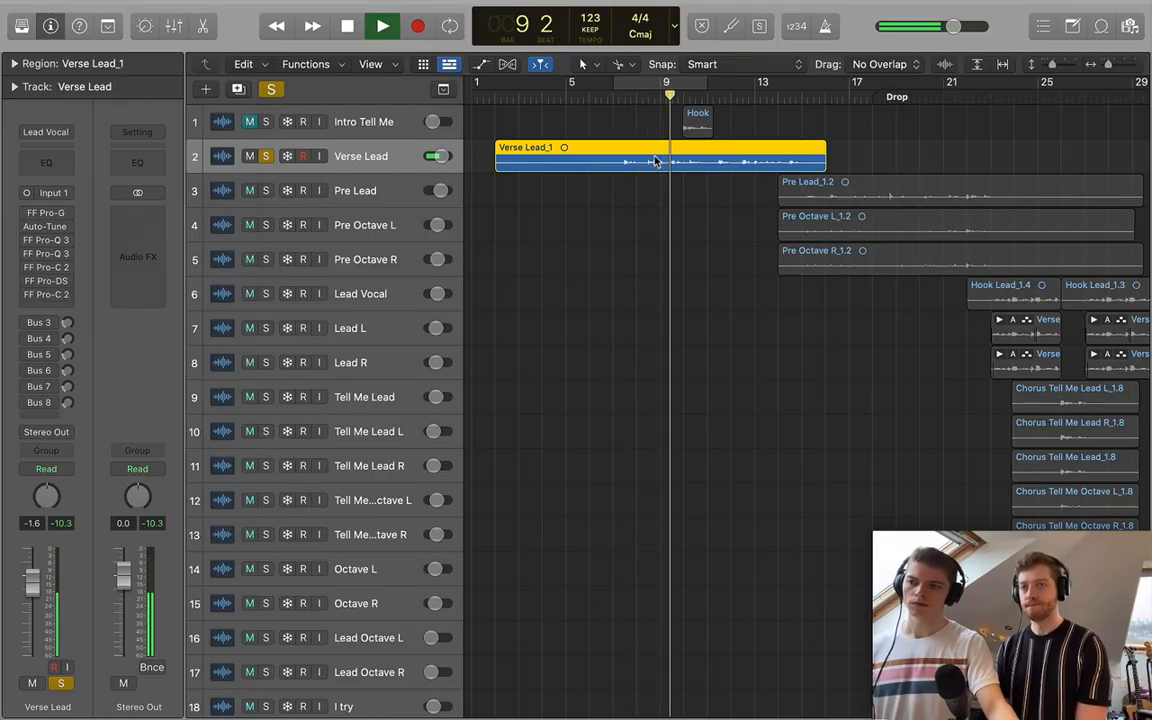
key("space")
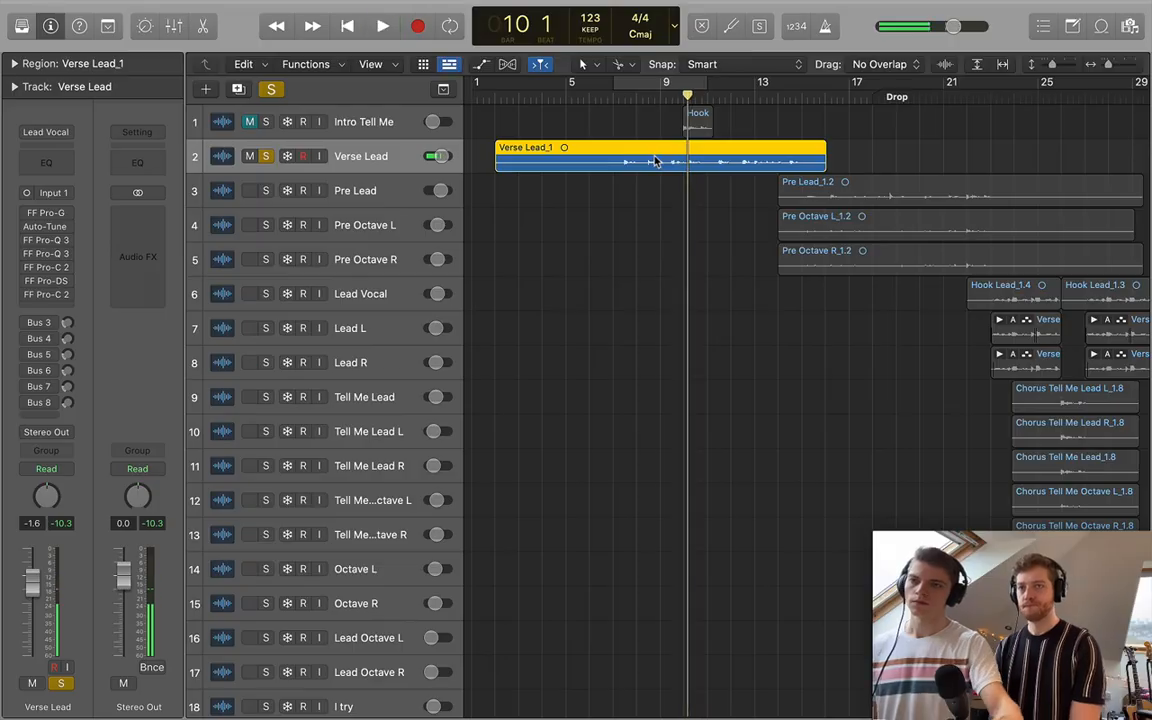
left_click(617, 95)
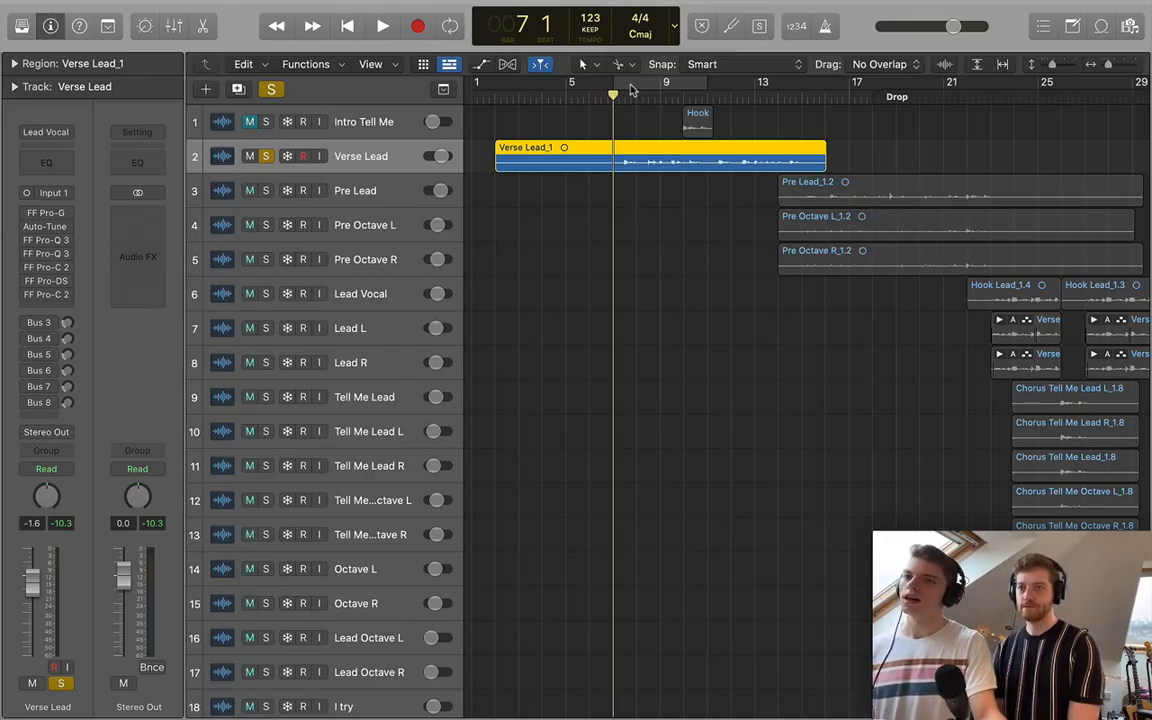
left_click(628, 87)
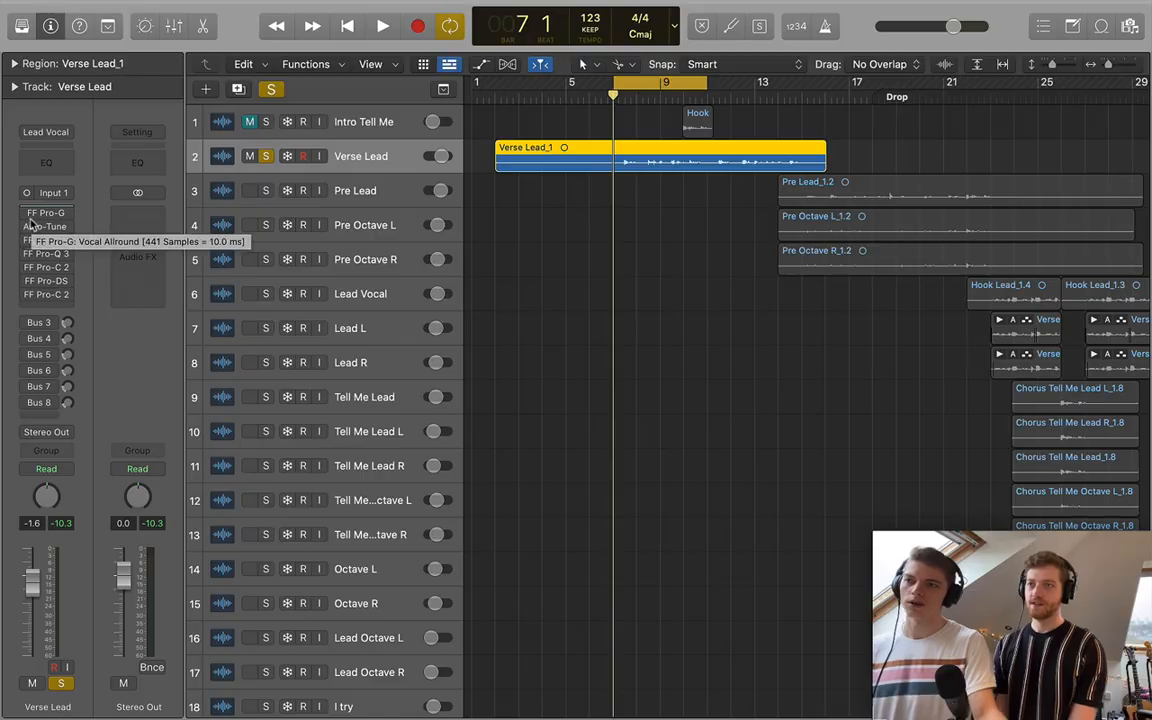
Enable the FF Pro-G gate on Verse Lead and open its editor, placing it over the arrangement.
left_click(352, 160)
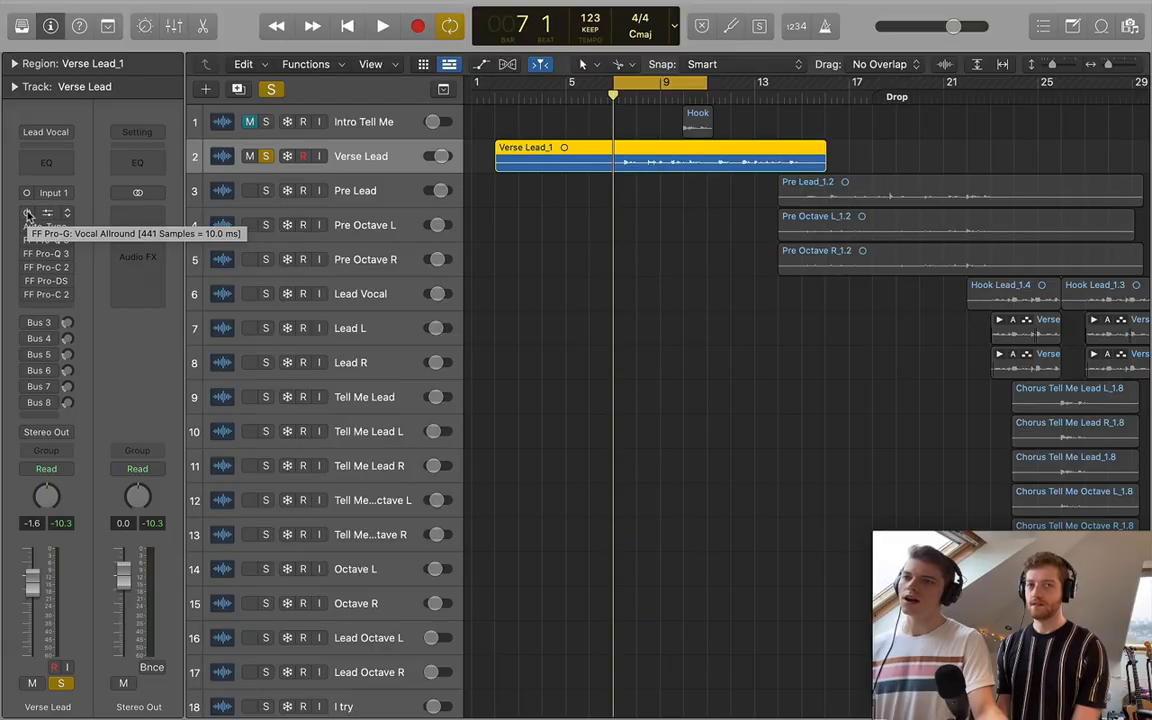
left_click(27, 213)
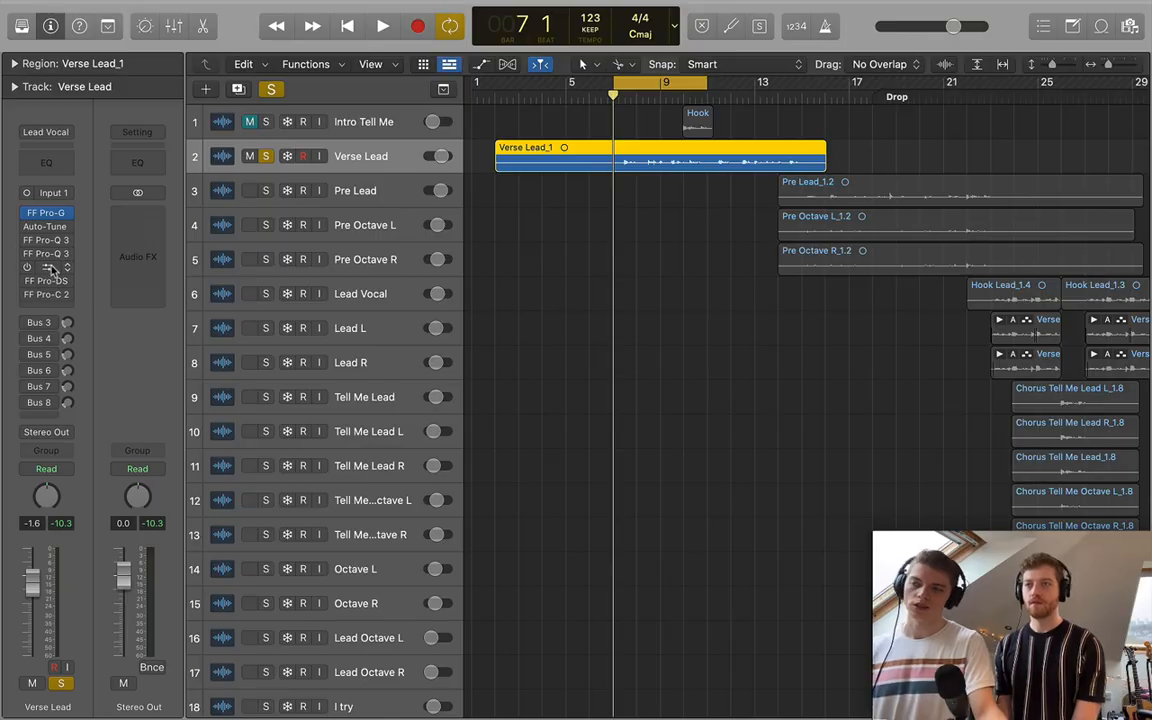
mouse_move(28, 215)
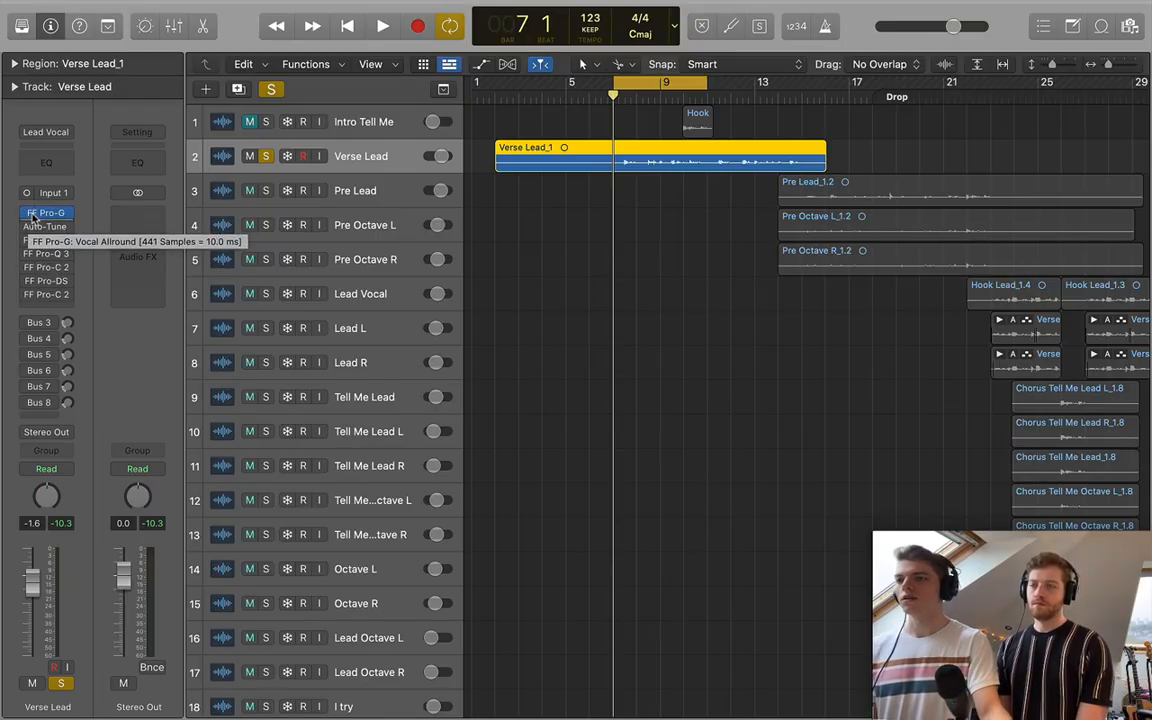
left_click(45, 212)
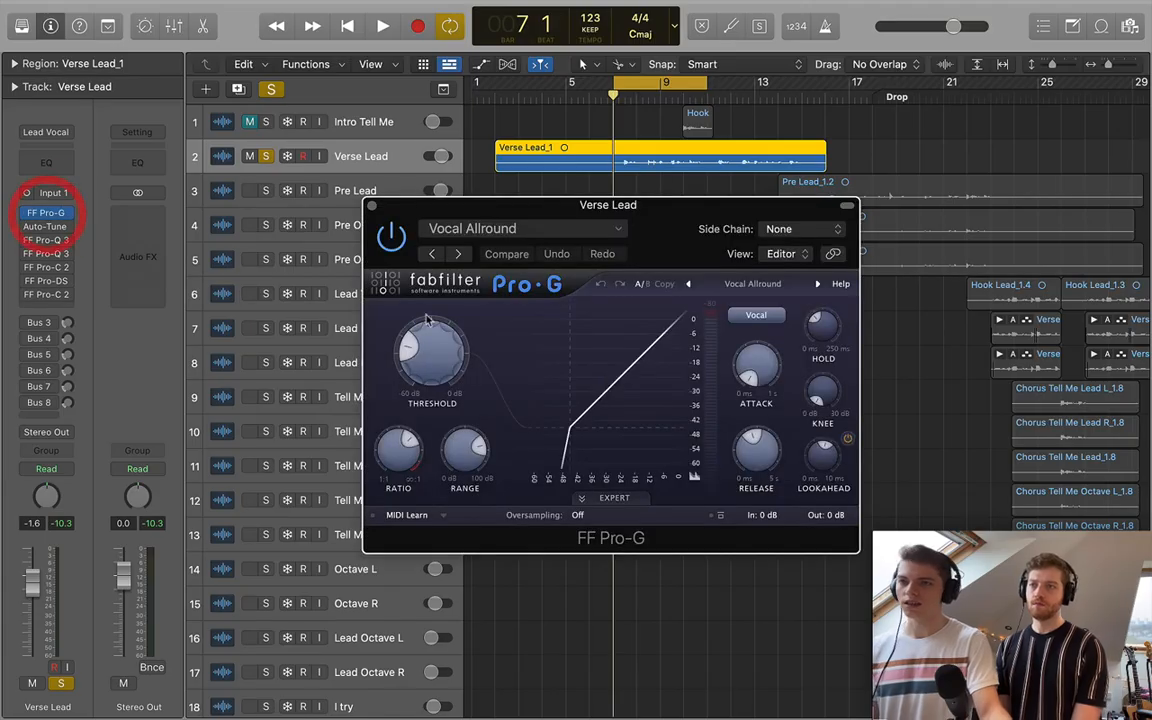
left_click_drag(668, 244, 792, 237)
left_click(790, 228)
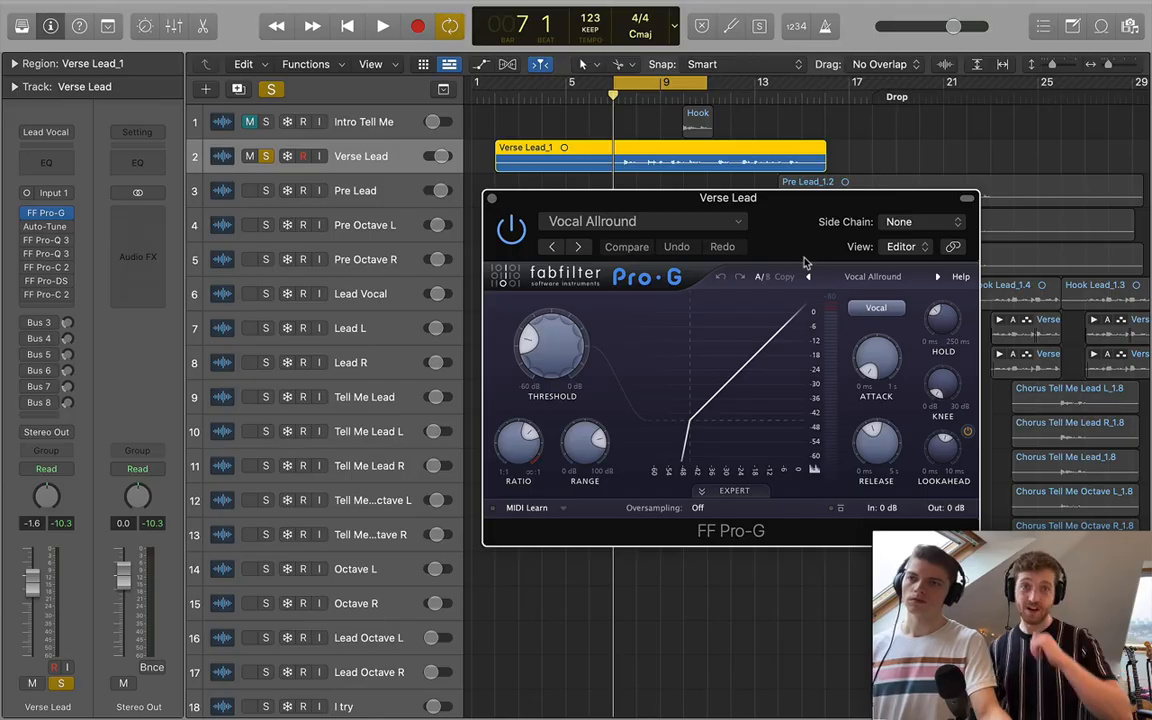
left_click_drag(730, 215, 645, 206)
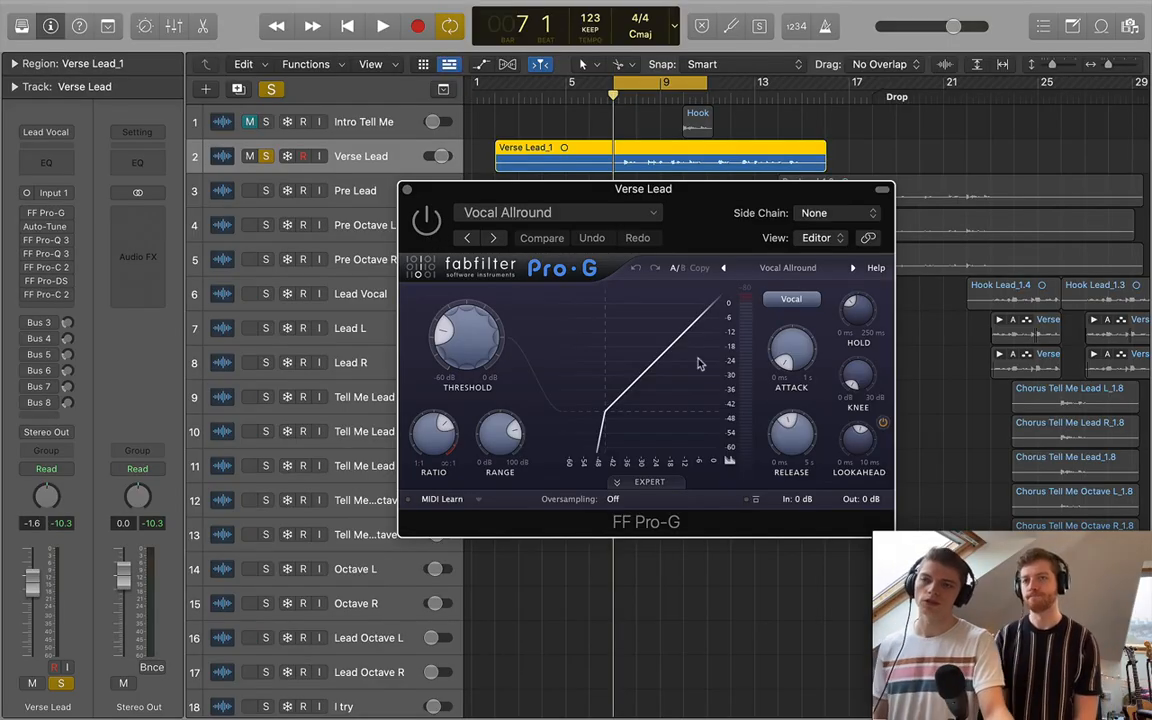
Set the Pro-G threshold to -45.41 dB, keeping the Vocal Allround preset, and bypass and close the gate.
left_click(764, 268)
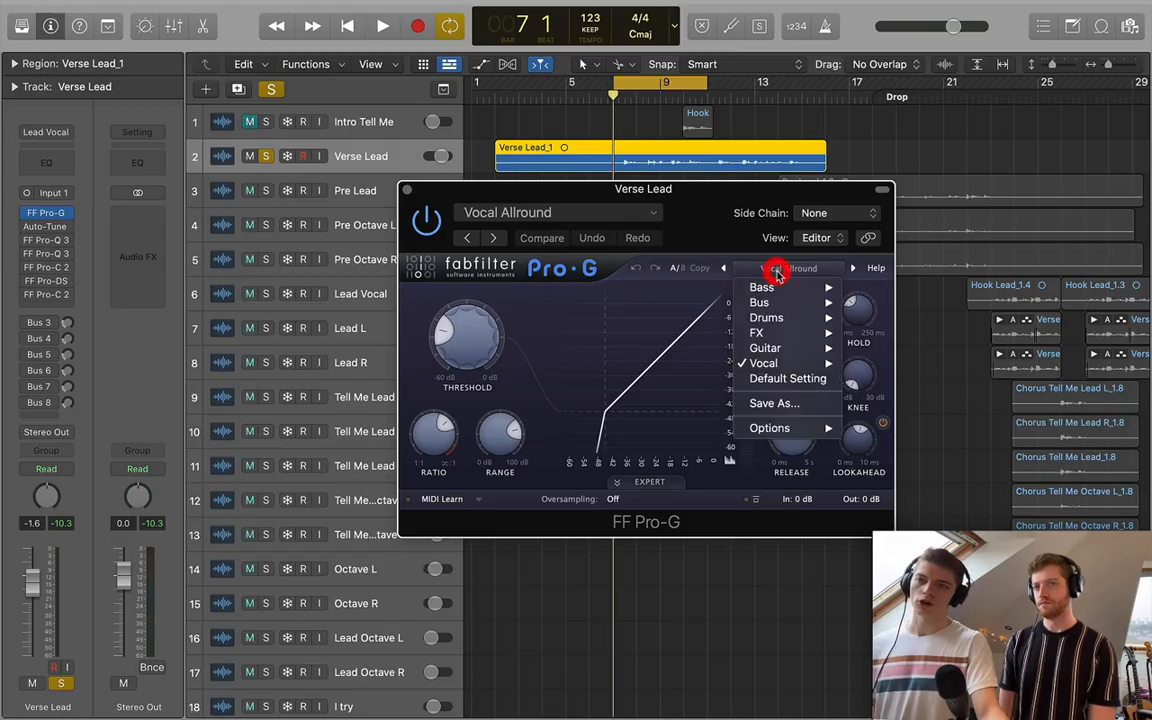
left_click(737, 211)
mouse_move(459, 334)
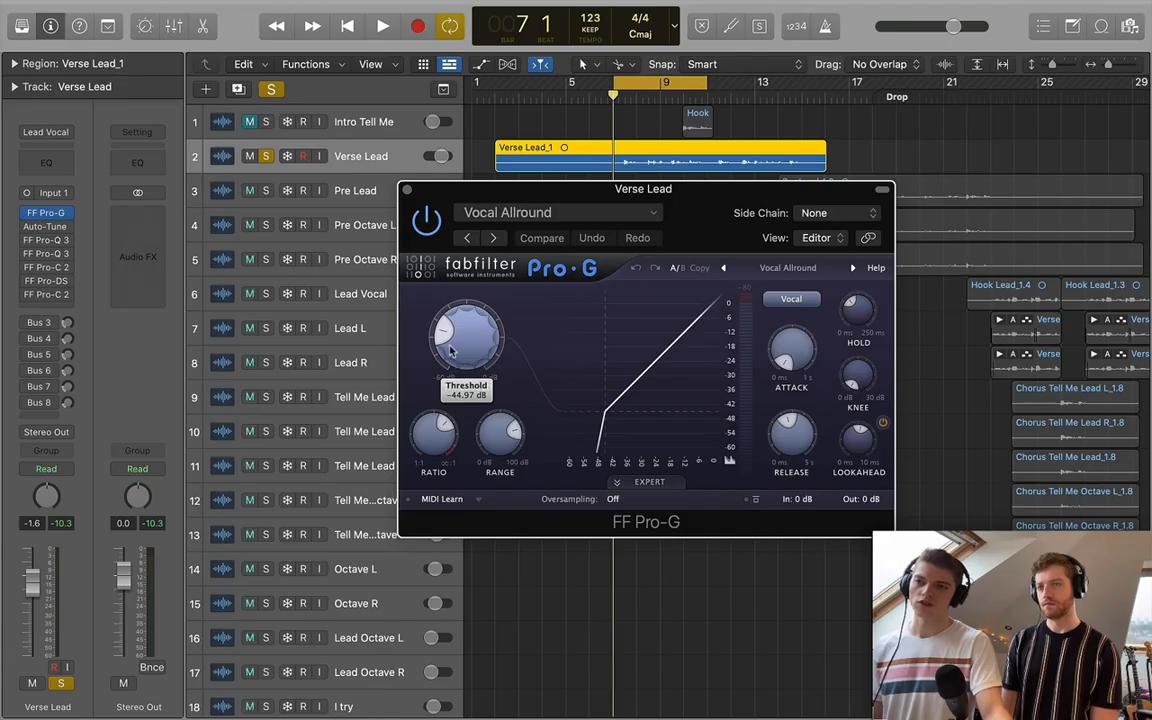
scroll(451, 350, "down", 2)
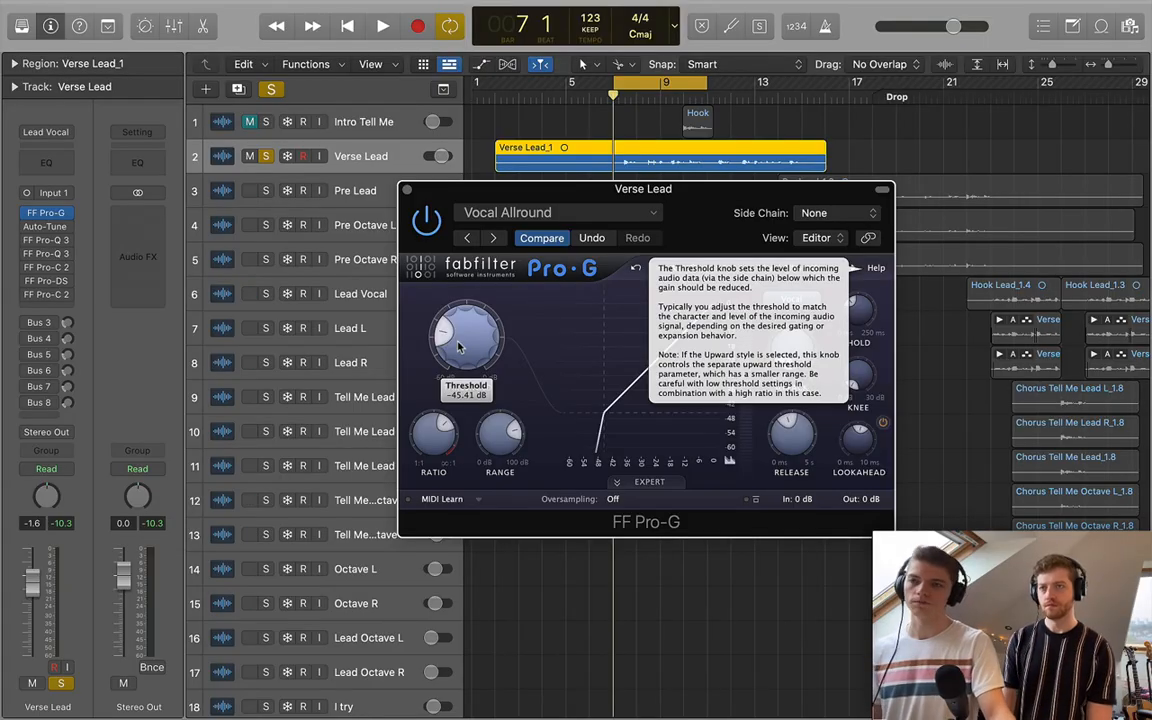
left_click(427, 217)
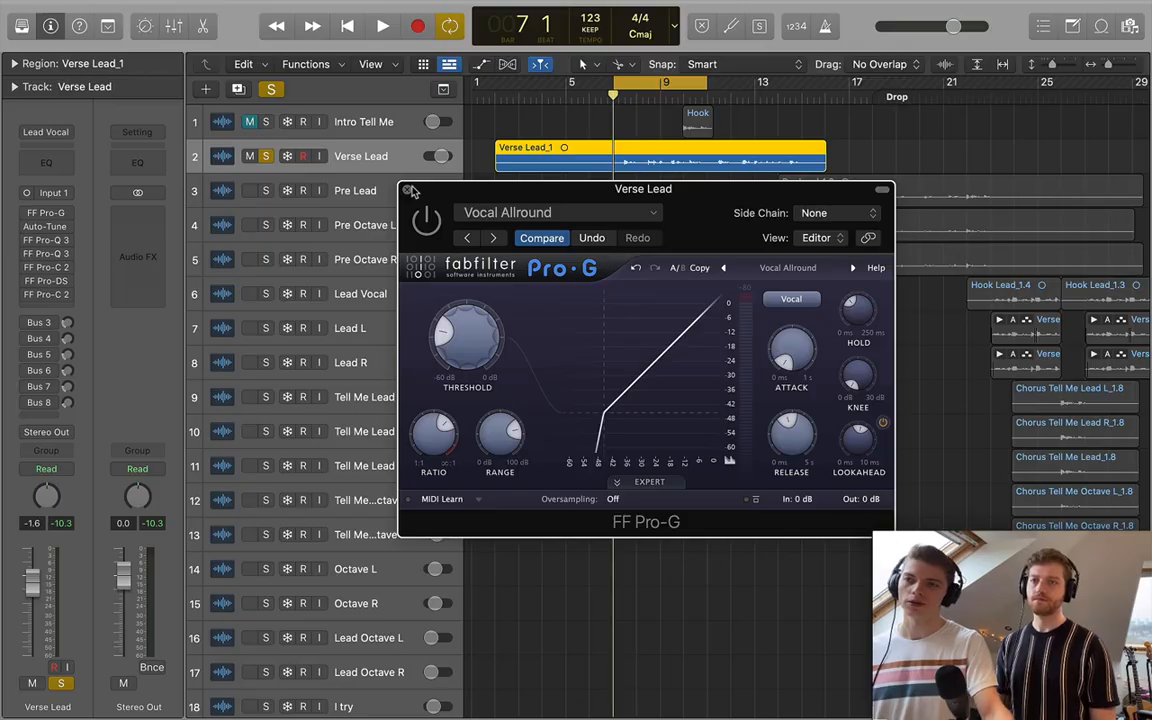
left_click(411, 190)
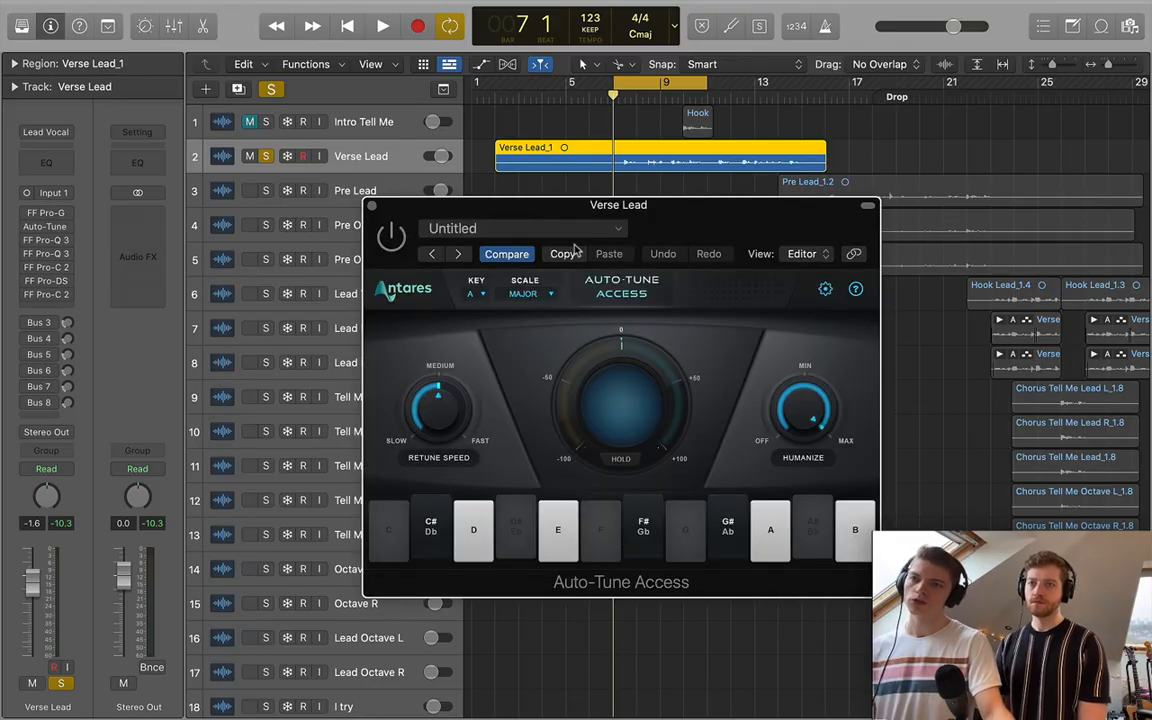
Examine the retune speed, key and scale settings of Auto-Tune Access on Verse Lead, and close it.
mouse_move(709, 227)
left_mouse_down()
mouse_move(621, 208)
mouse_move(645, 228)
mouse_move(717, 229)
mouse_move(707, 239)
mouse_move(719, 243)
mouse_move(722, 203)
mouse_move(707, 216)
left_mouse_up()
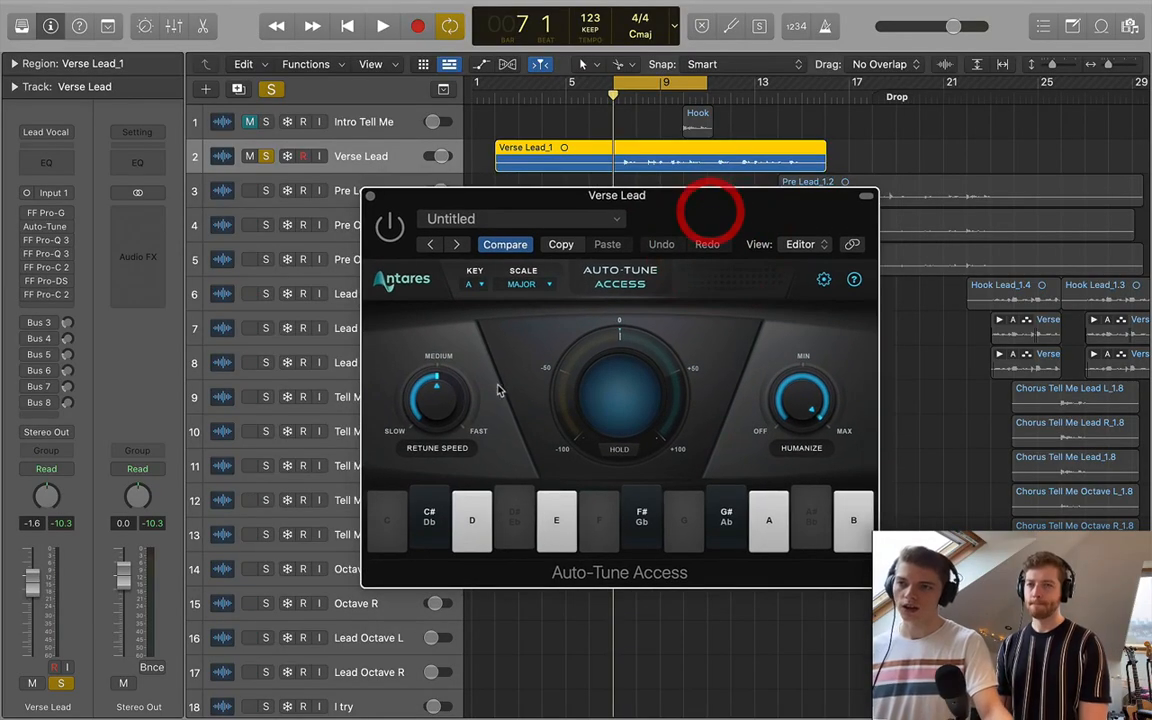
left_click_drag(428, 405, 452, 353)
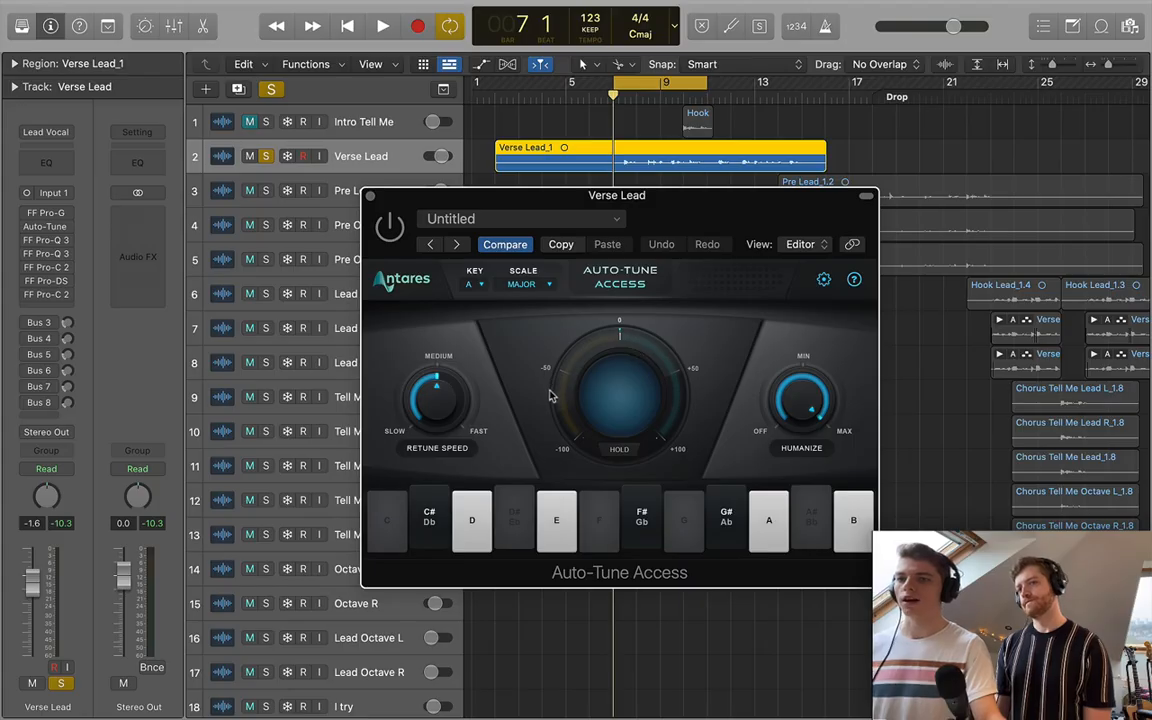
left_click(371, 198)
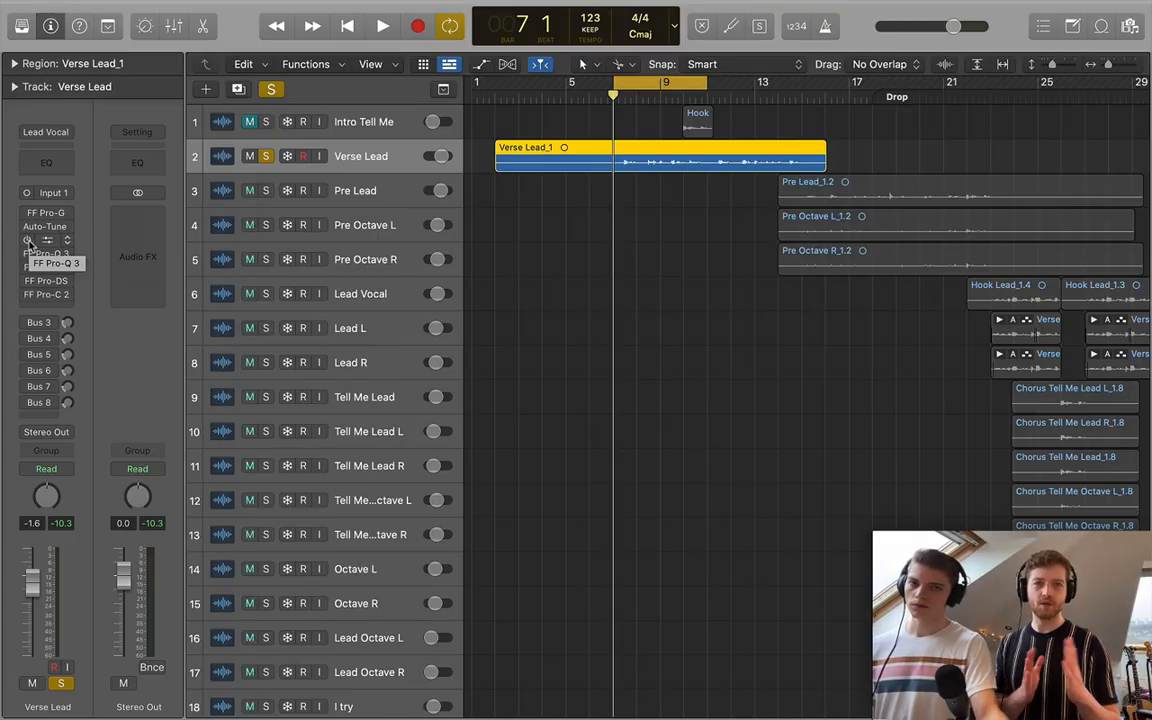
Enable the first FF Pro-Q 3 on Verse Lead and open its editor, placing it clear of the channel strip.
left_click(27, 241)
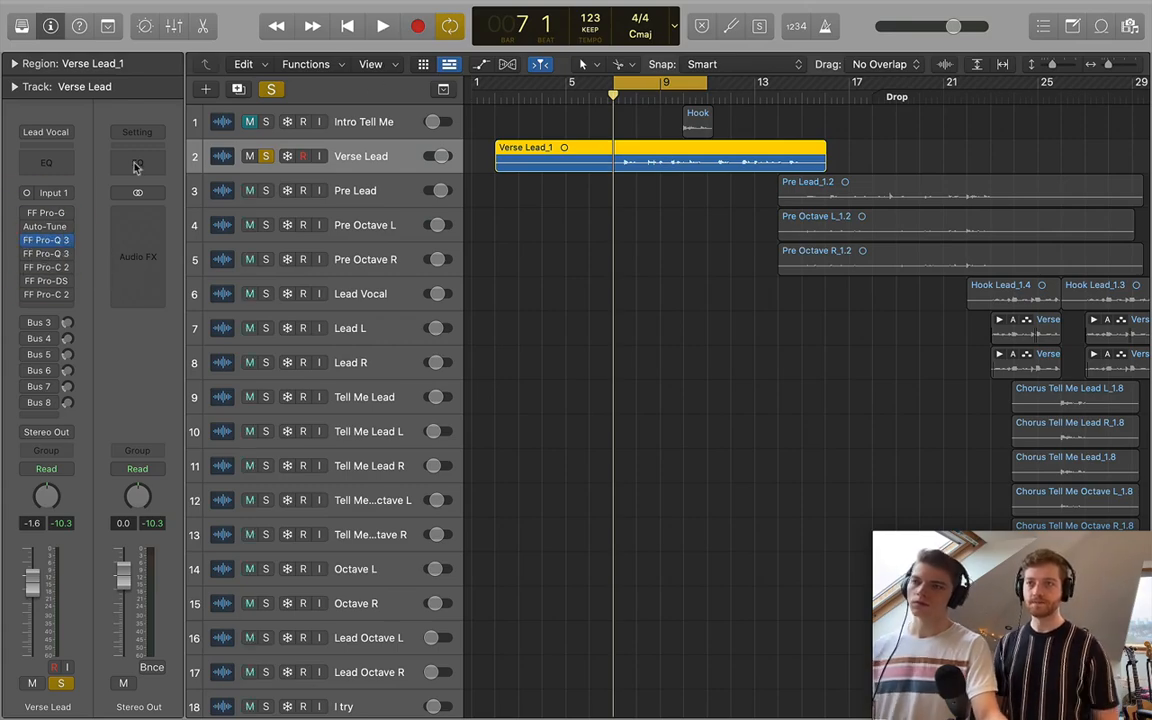
left_click(47, 243)
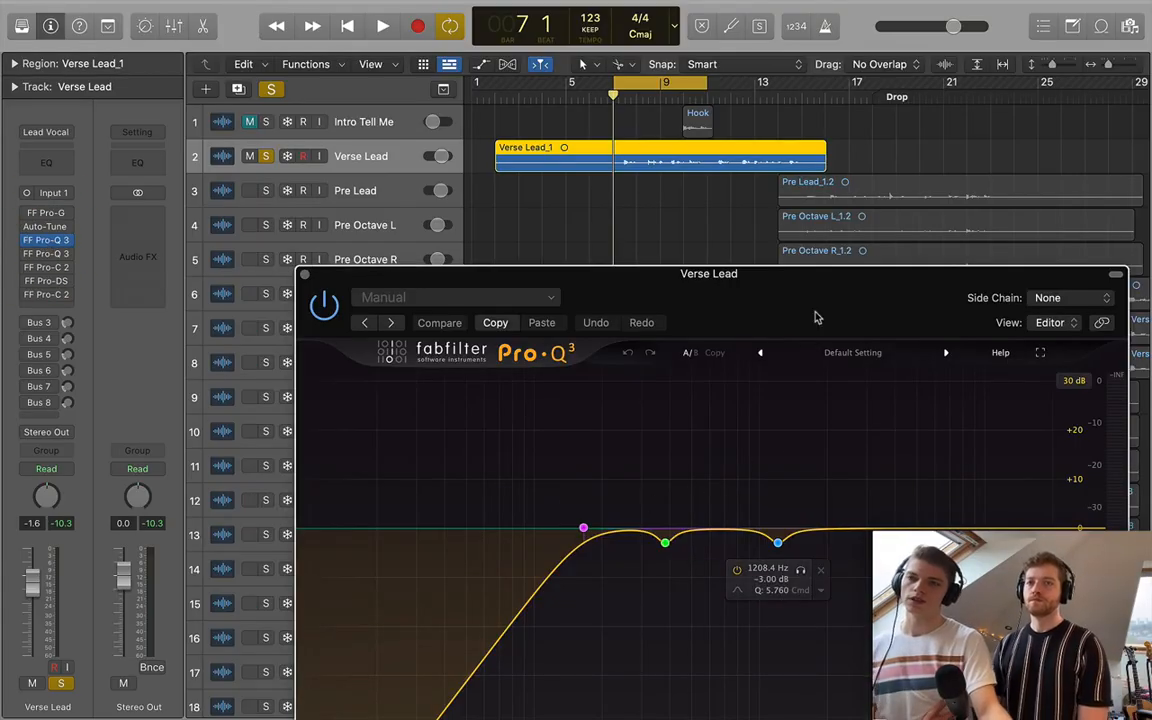
left_click_drag(815, 317, 728, 136)
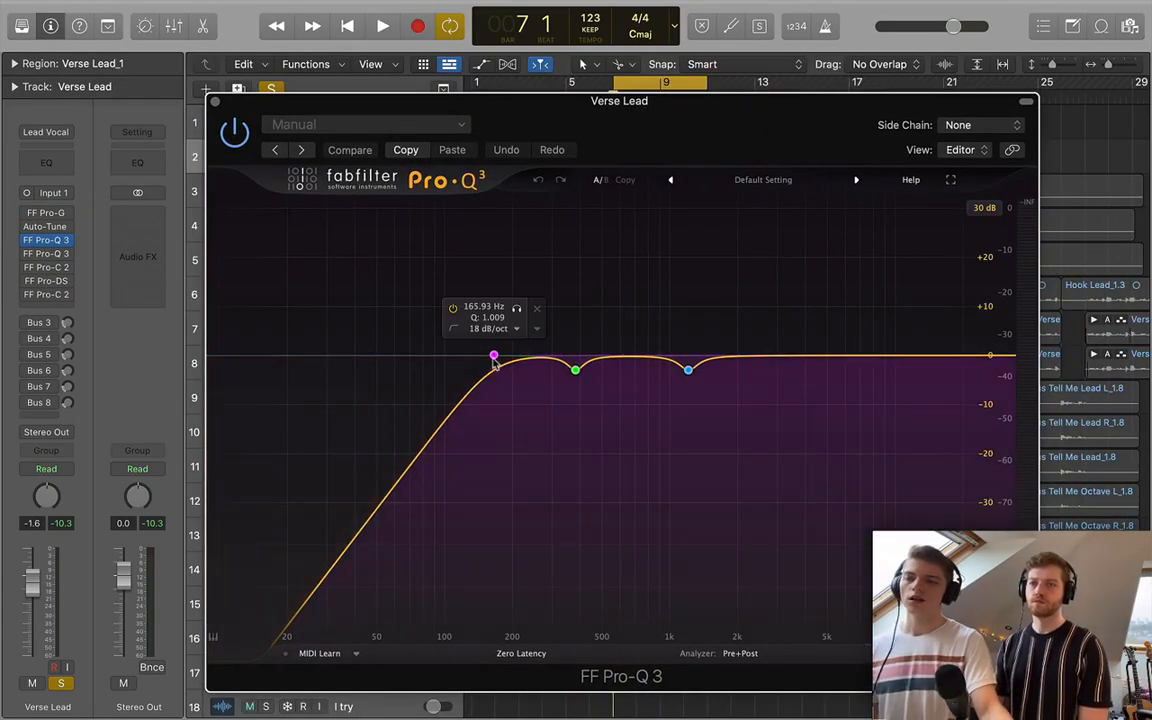
left_click(792, 123)
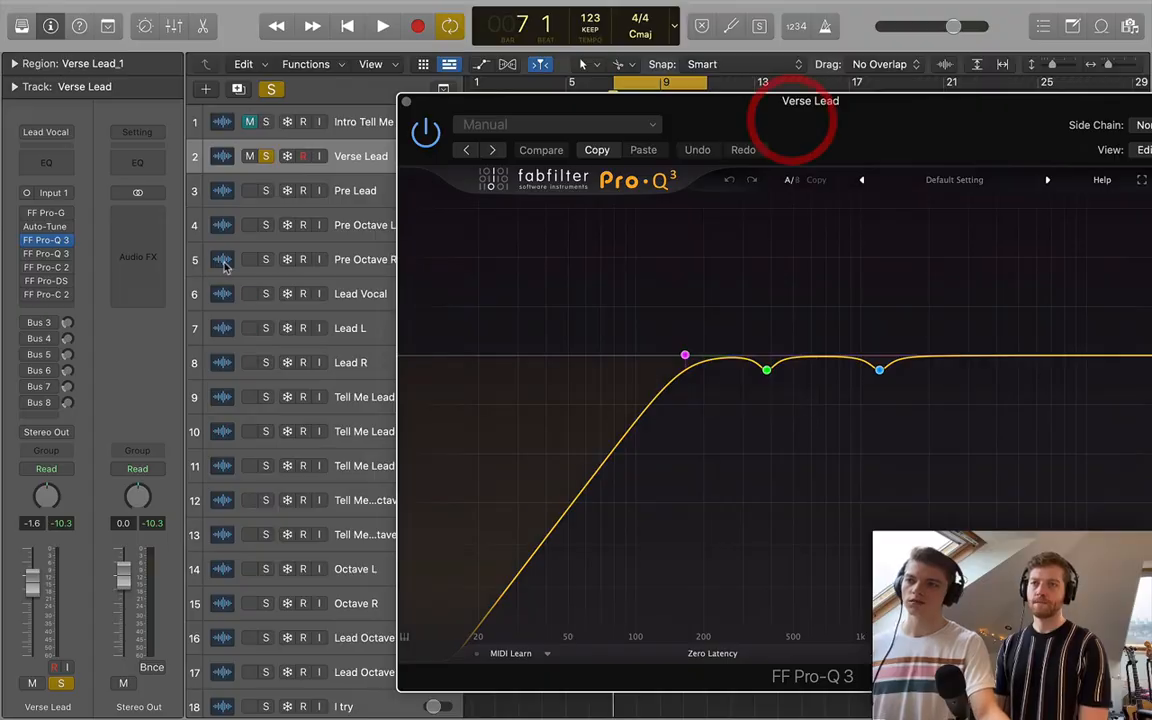
Insert a Channel EQ after the first FF Pro-Q 3 and set its low cut to about 128 Hz.
left_click(66, 252)
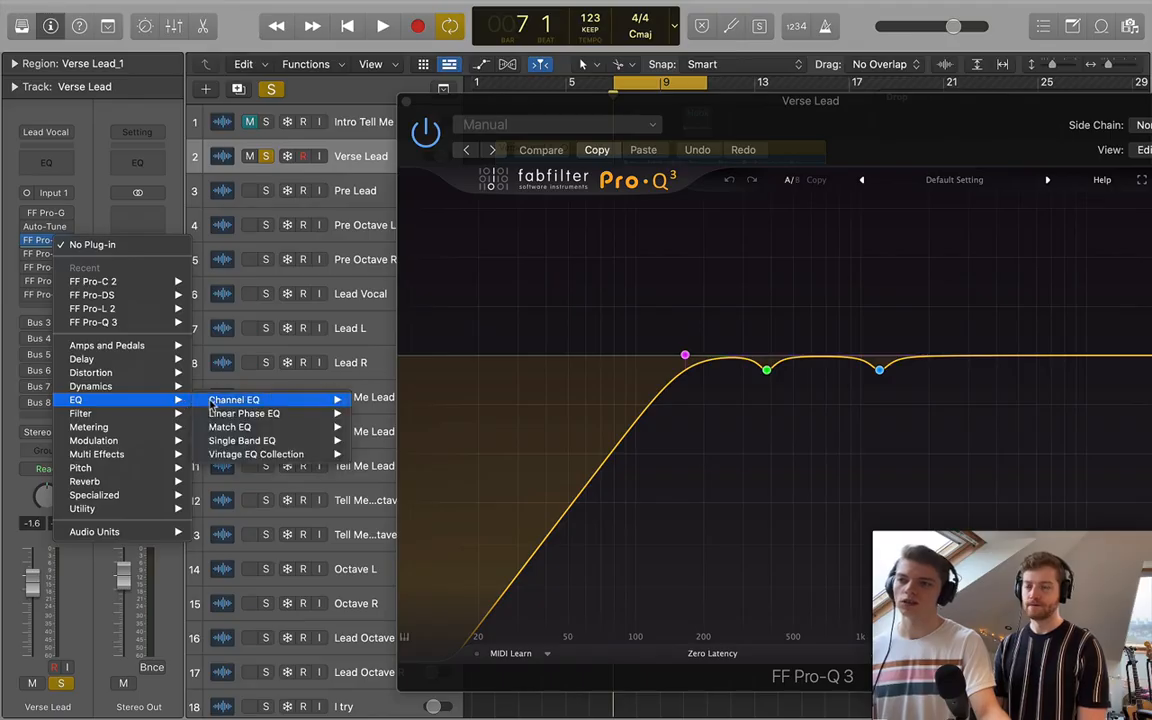
left_click(210, 397)
left_click_drag(656, 211, 337, 265)
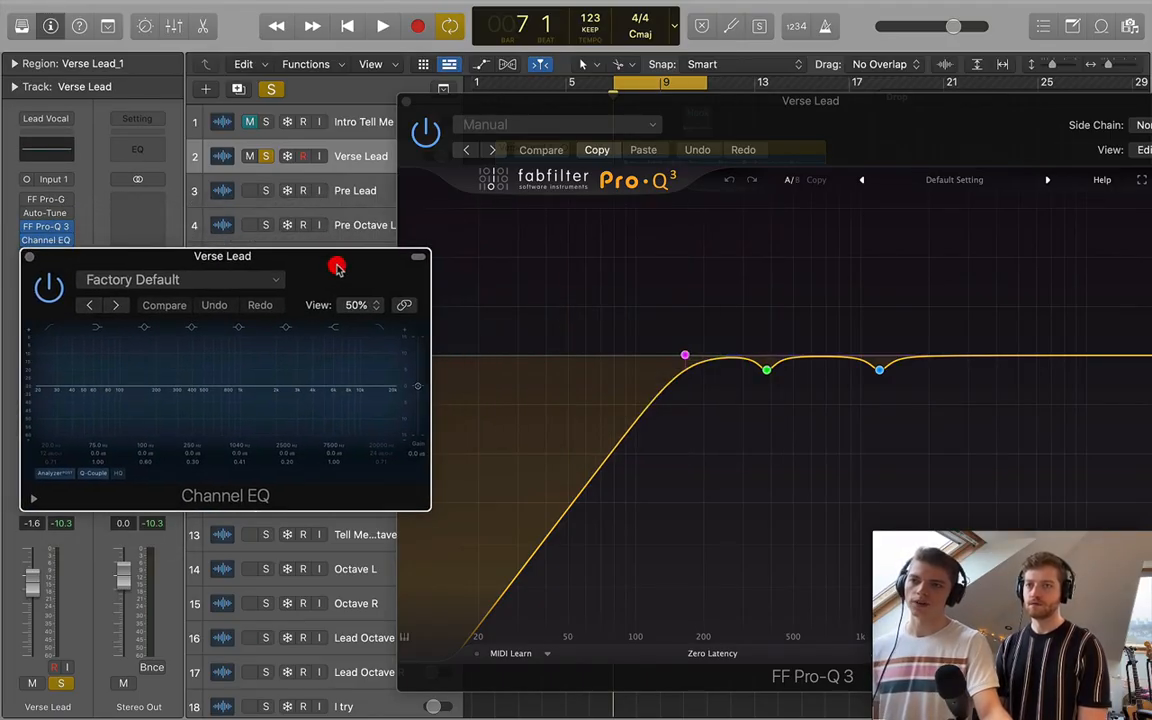
left_click(51, 328)
left_click_drag(39, 391, 146, 408)
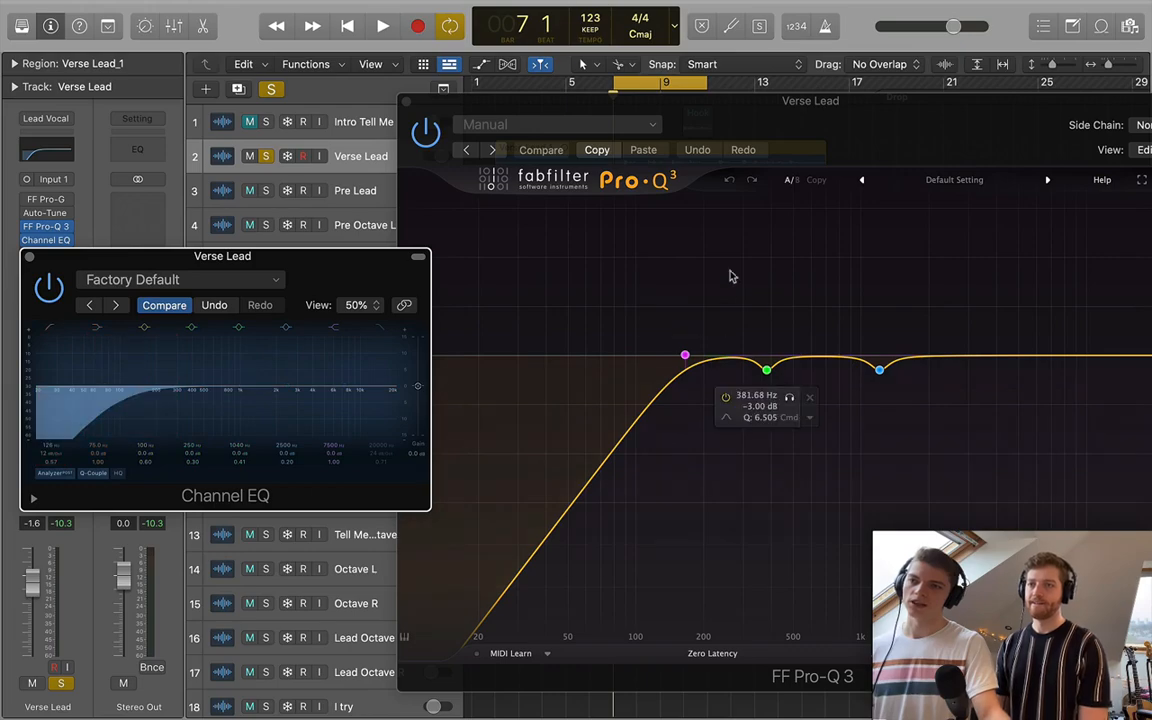
Remove the Channel EQ from Verse Lead and close the gap in the insert chain.
left_click(45, 240)
left_click(66, 240)
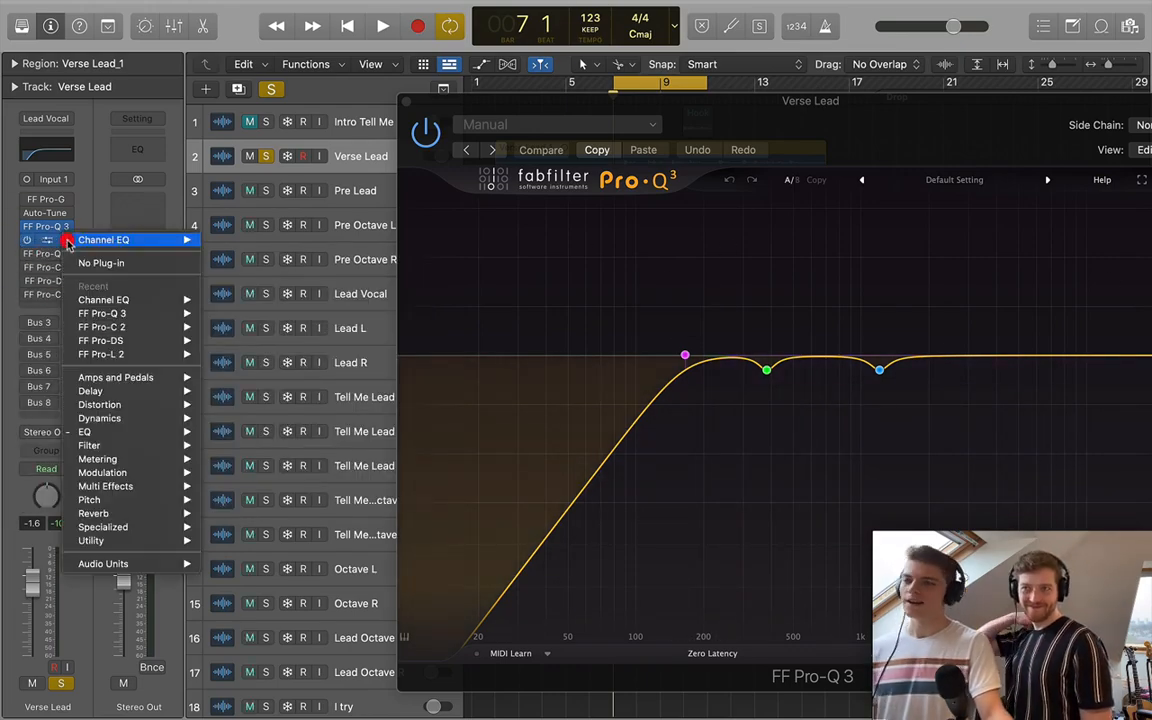
left_click(80, 262)
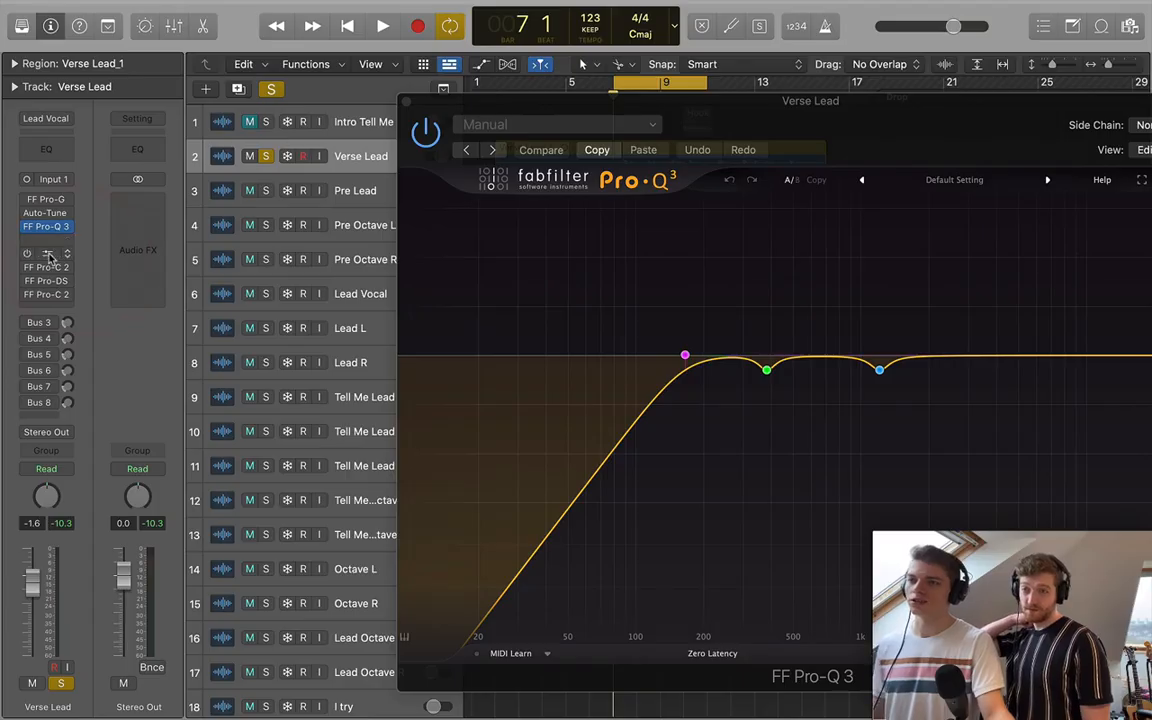
mouse_move(49, 257)
left_mouse_down()
mouse_move(47, 243)
mouse_move(46, 281)
left_mouse_up()
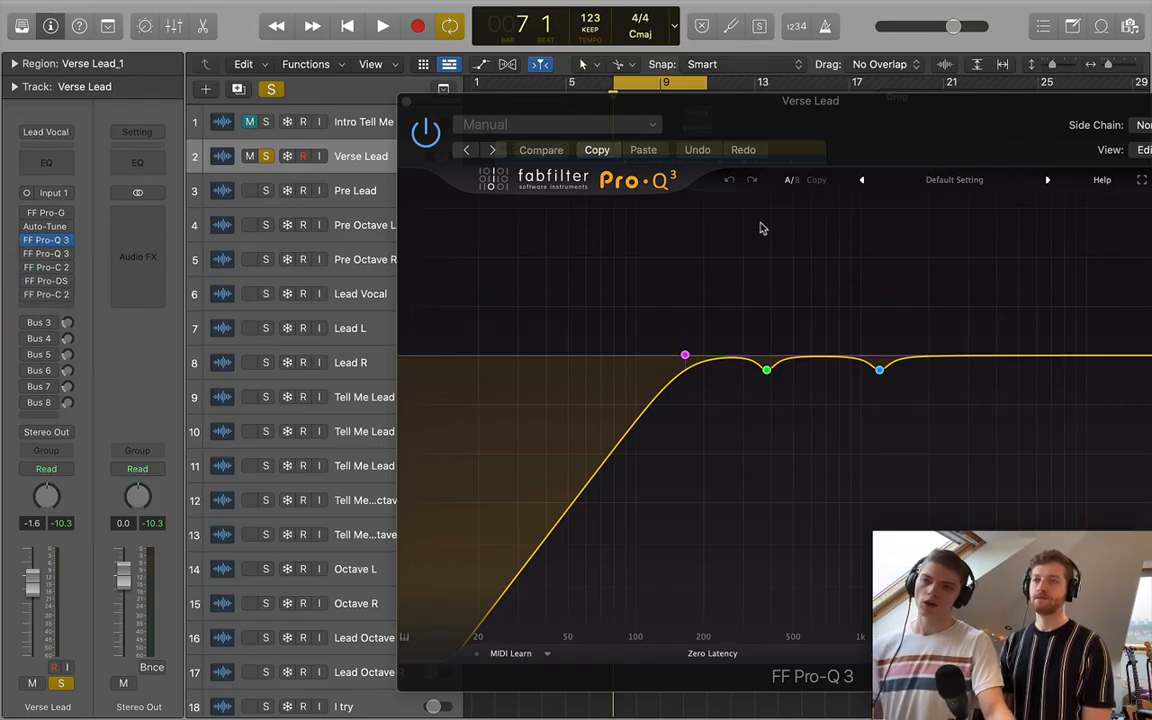
Reposition the Pro-Q 3 editor and nudge its 18 dB/oct low-cut band to a slightly higher frequency.
left_click_drag(841, 136, 665, 105)
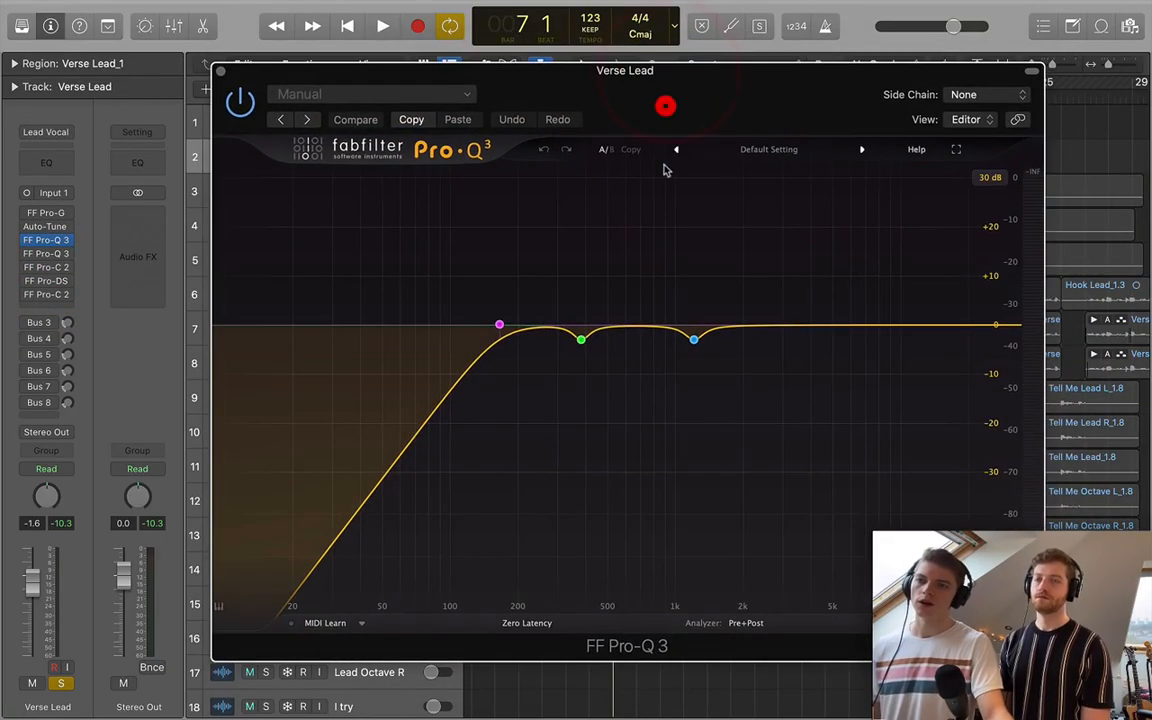
left_click(499, 325)
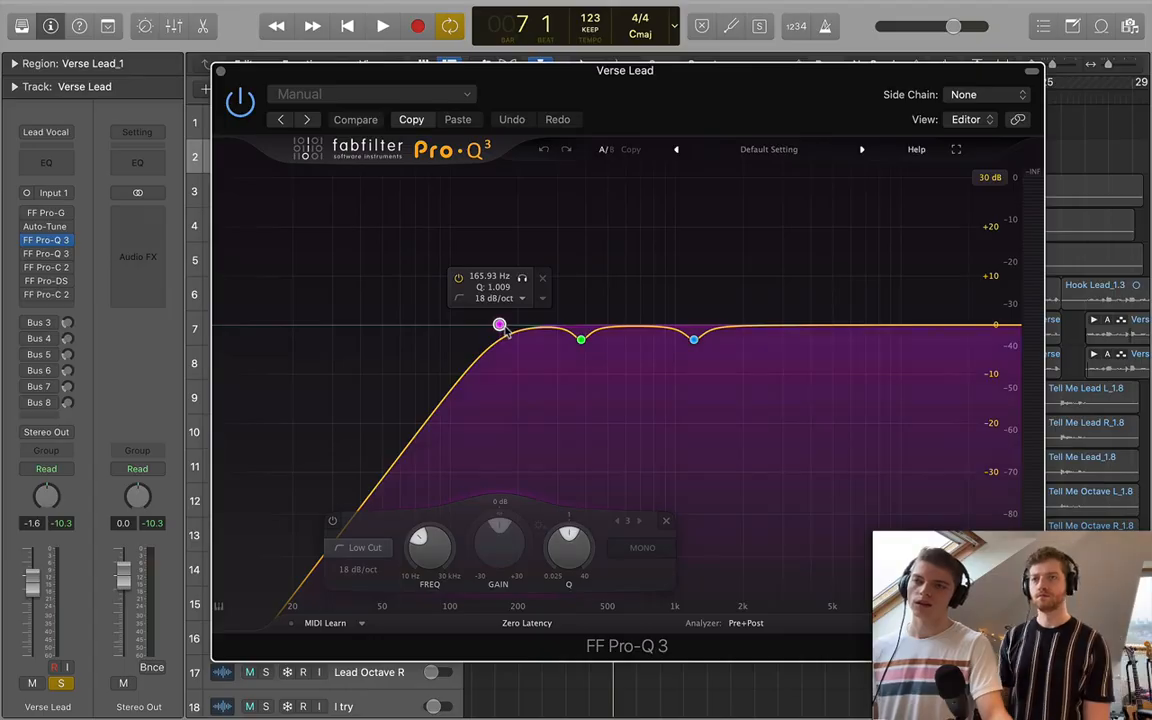
left_click_drag(505, 333, 509, 333)
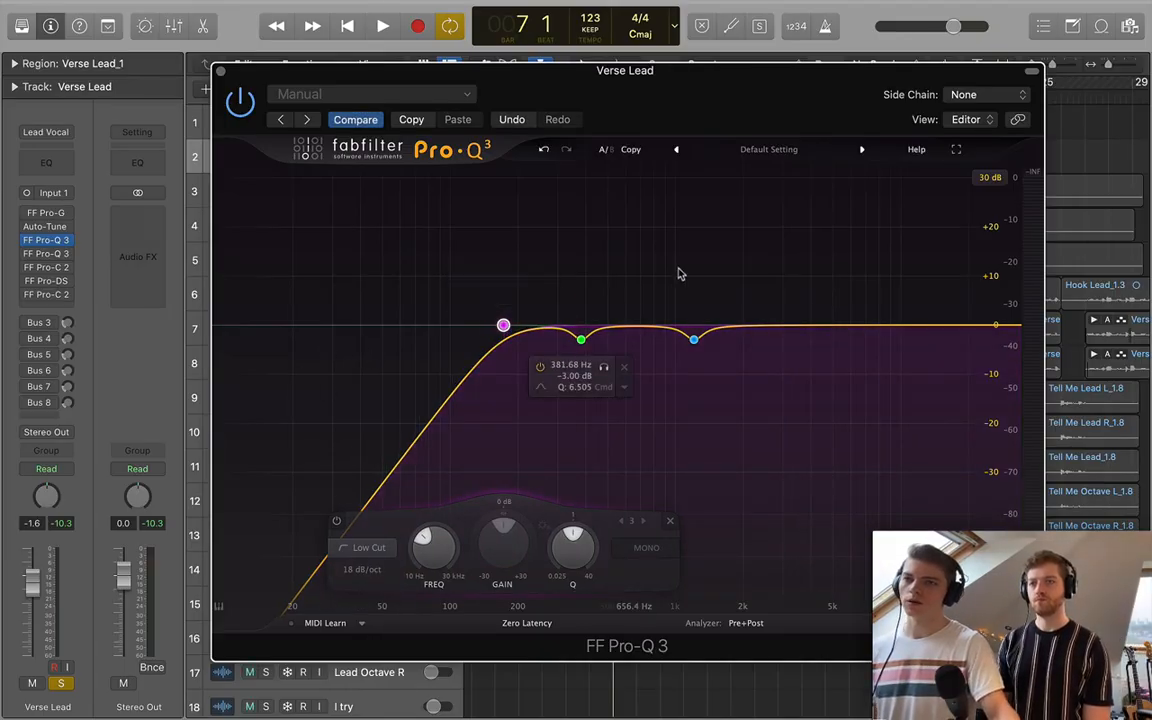
Audition the 18 dB/oct low-cut band soloed during playback and set its frequency to about 170 Hz.
left_click_drag(707, 103, 630, 244)
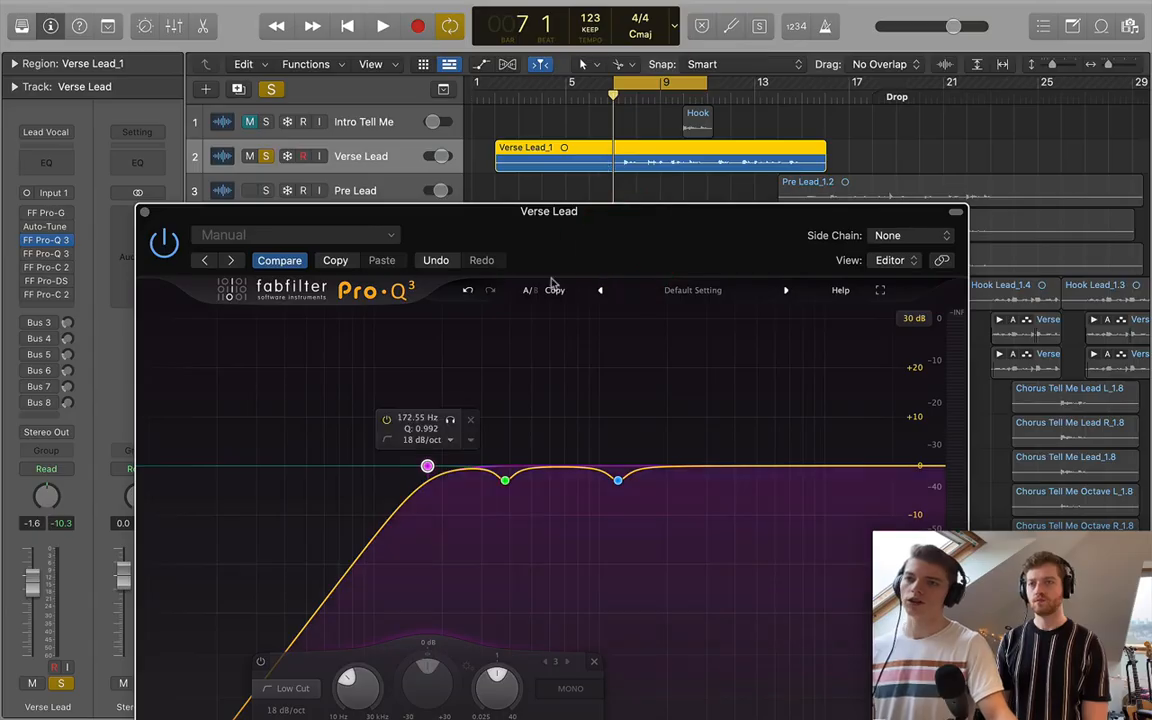
left_click(451, 422)
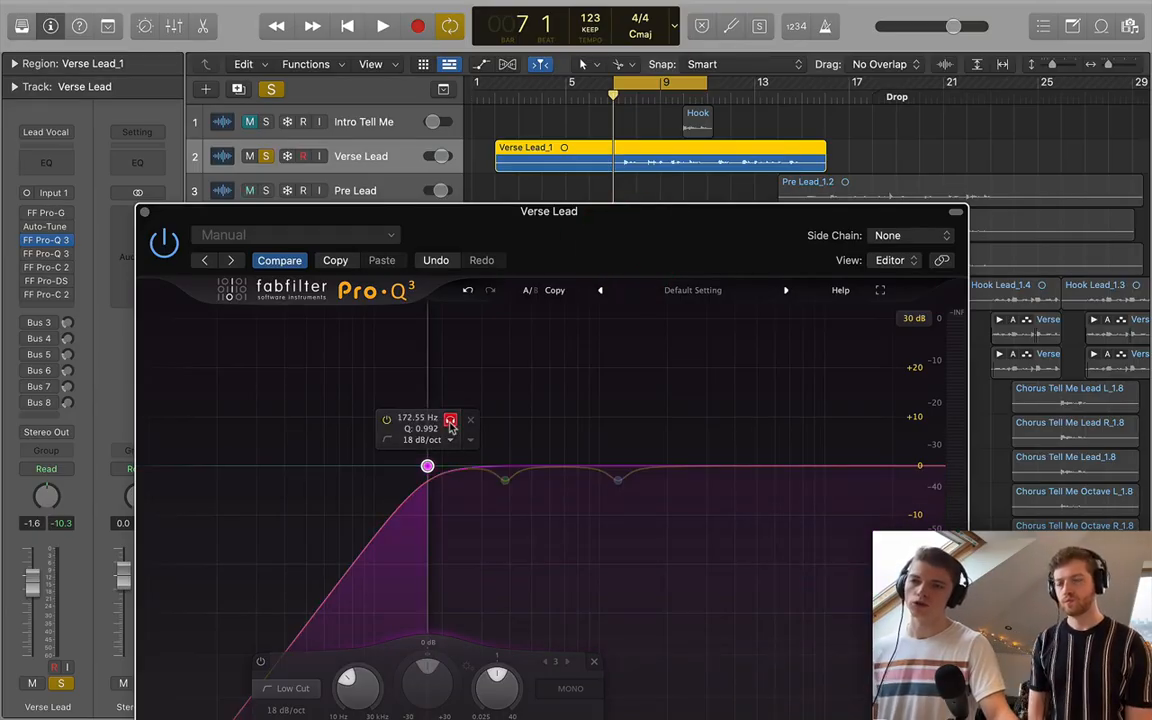
left_click(451, 422)
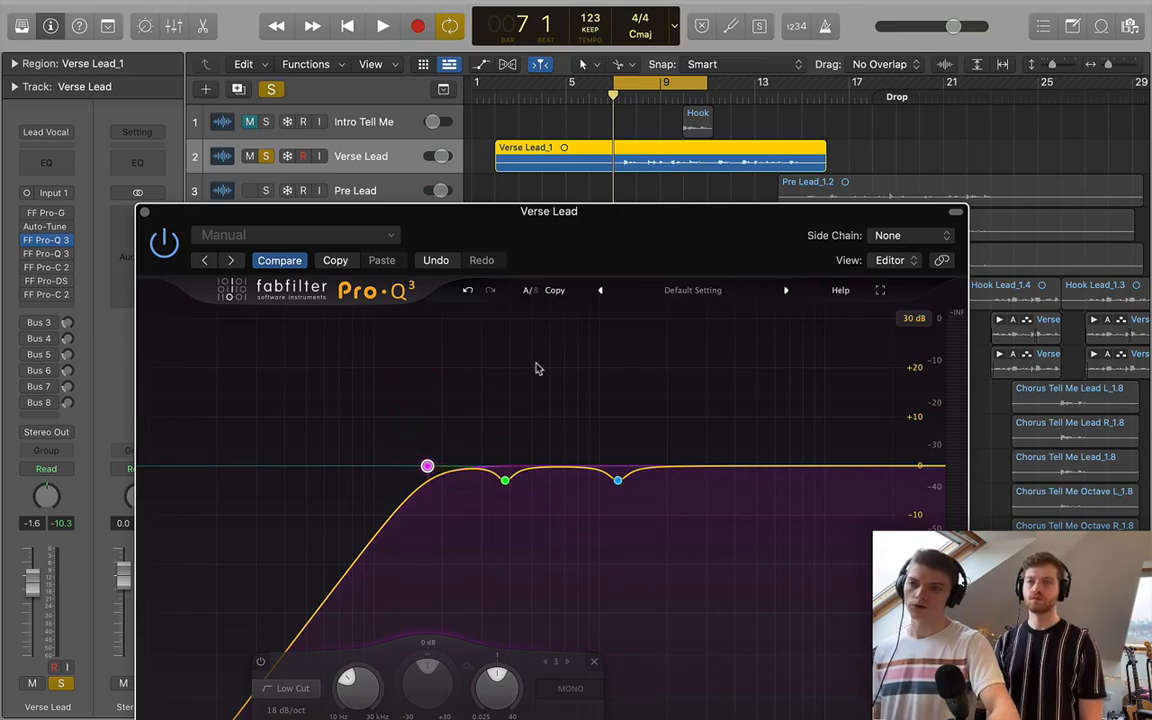
key("space")
left_click(451, 421)
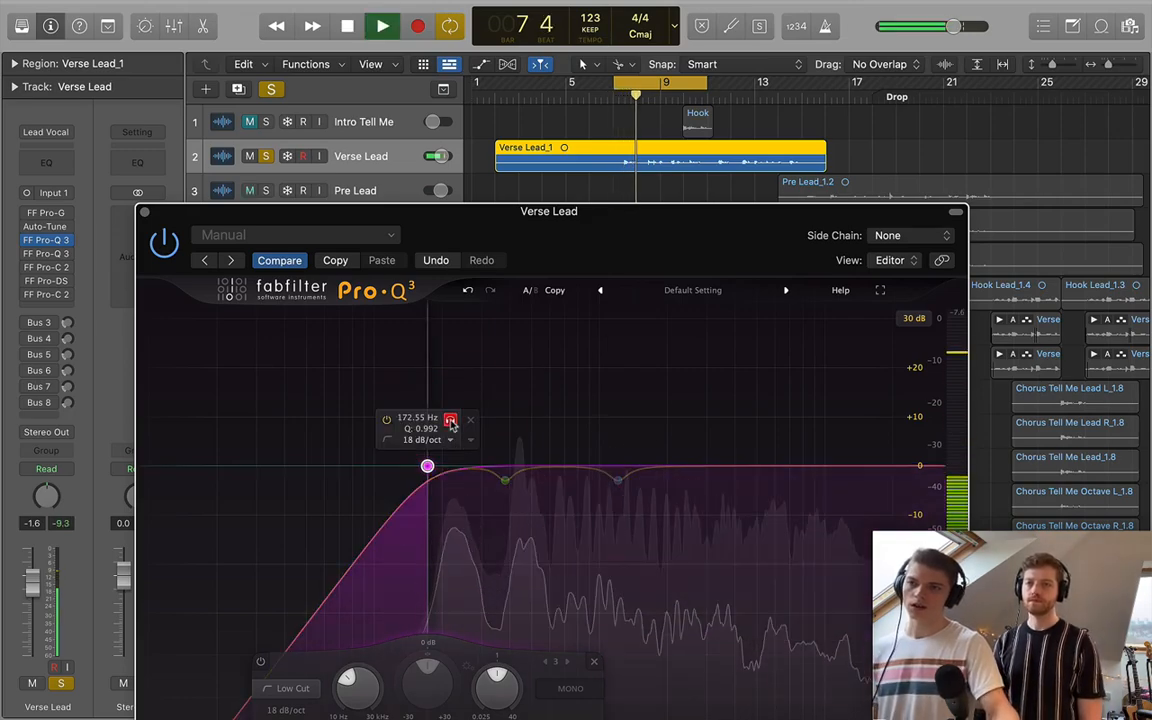
mouse_move(451, 422)
left_mouse_down()
mouse_move(610, 424)
mouse_move(457, 422)
mouse_move(467, 419)
left_mouse_up()
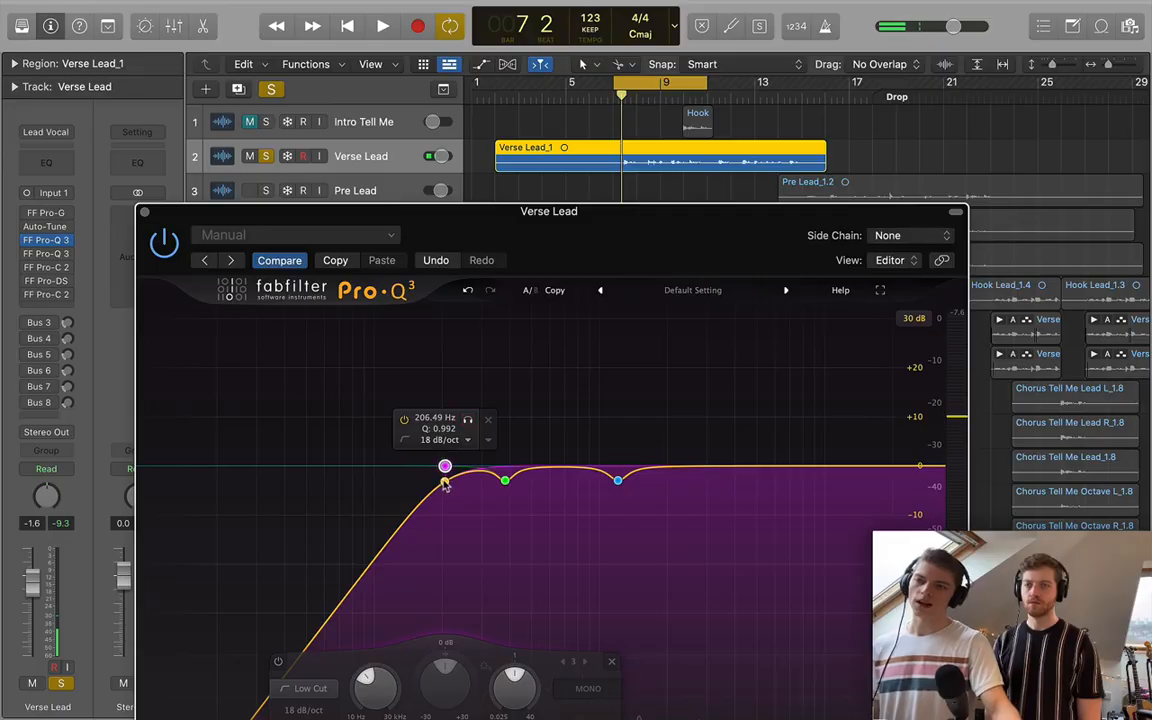
left_click_drag(445, 475, 425, 468)
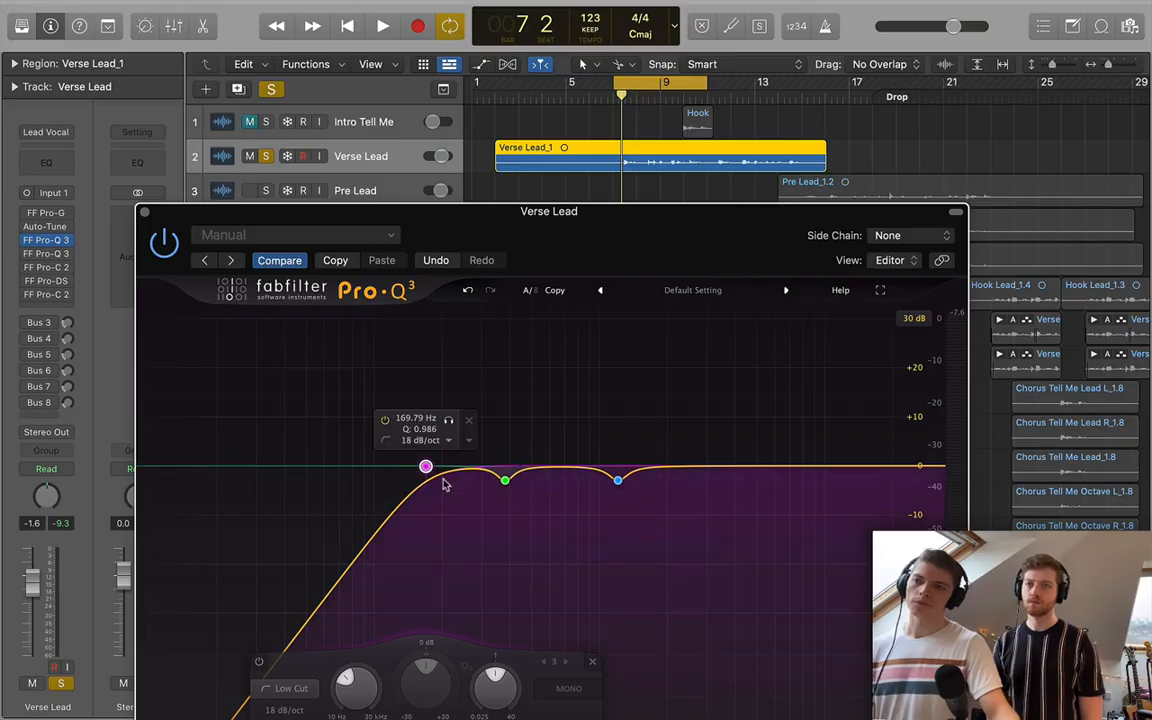
Try an extra bell cut of about -3.65 dB at about 3538 Hz with Q about 3.6, and delete it.
left_click(505, 480)
left_click(618, 480)
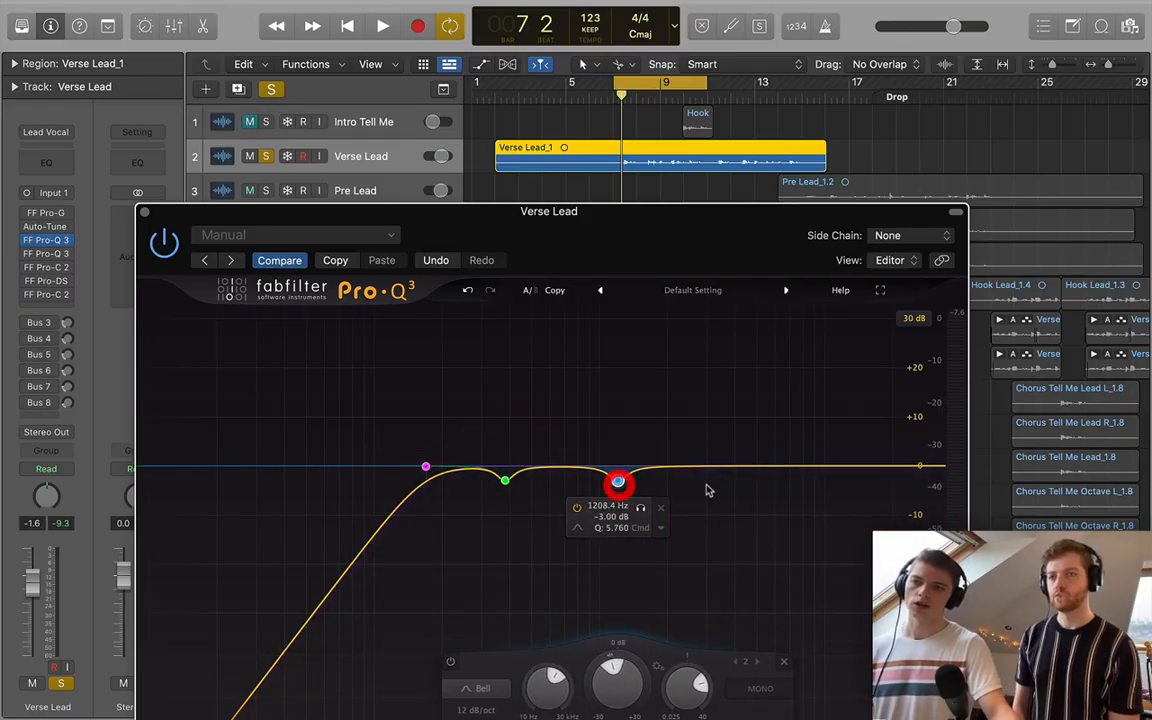
mouse_move(730, 467)
left_mouse_down()
mouse_move(730, 455)
mouse_move(727, 482)
left_mouse_up()
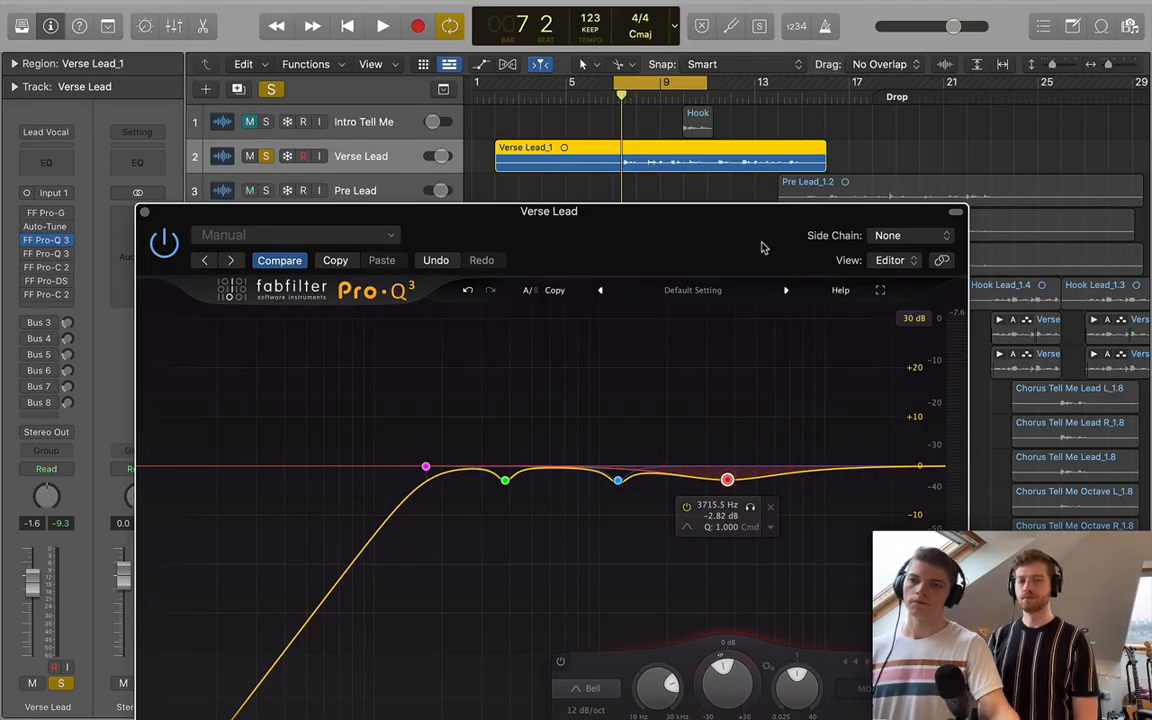
left_click_drag(762, 247, 754, 169)
left_click_drag(788, 610, 848, 562)
left_click_drag(718, 401, 713, 408)
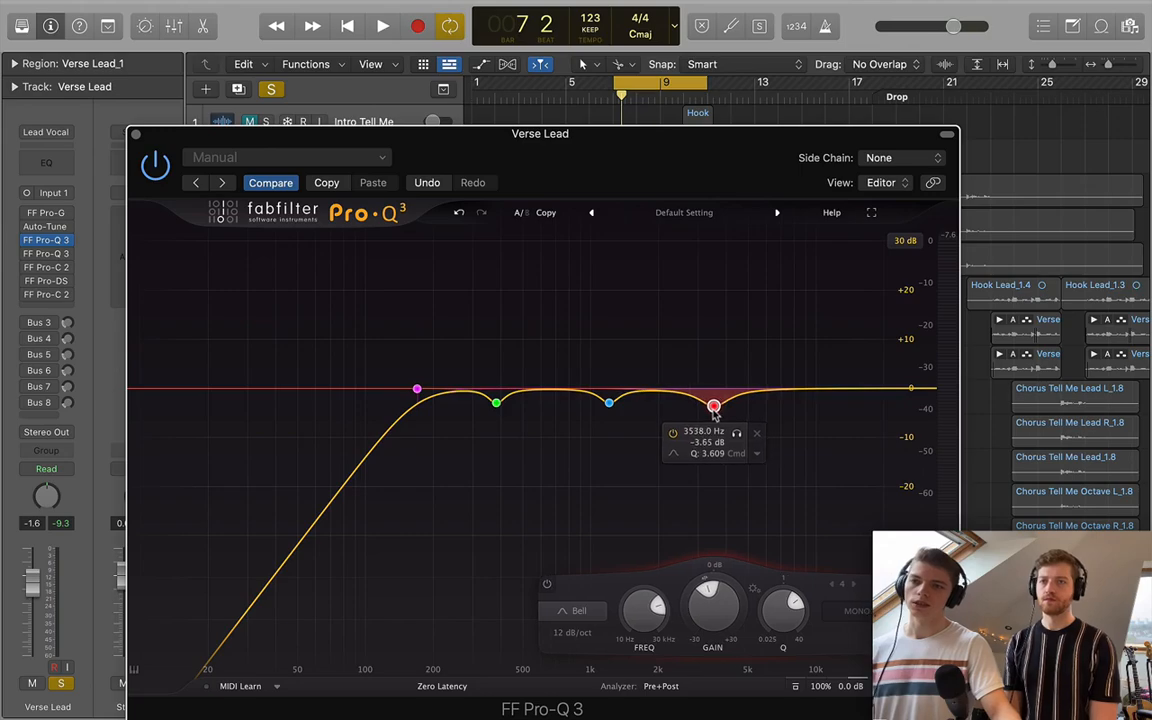
left_click(756, 433)
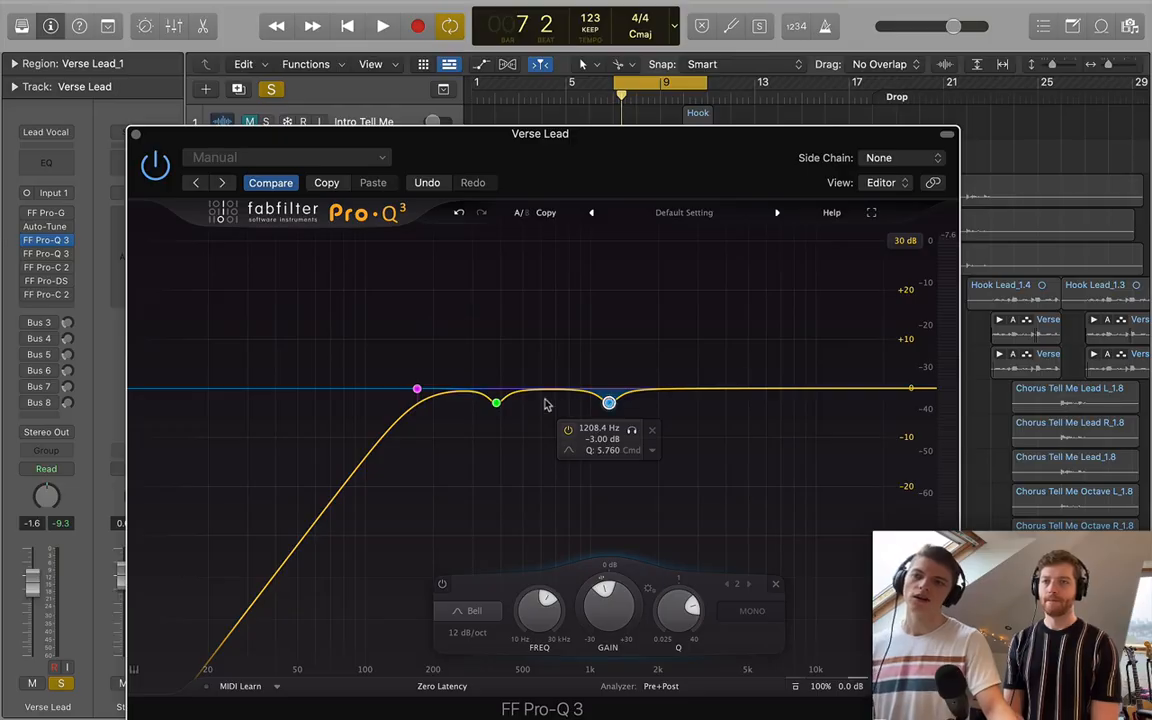
Move the Pro-Q 3 editor clear of the arrangement ruler and shorten the cycle range to bar 7 only.
mouse_move(503, 403)
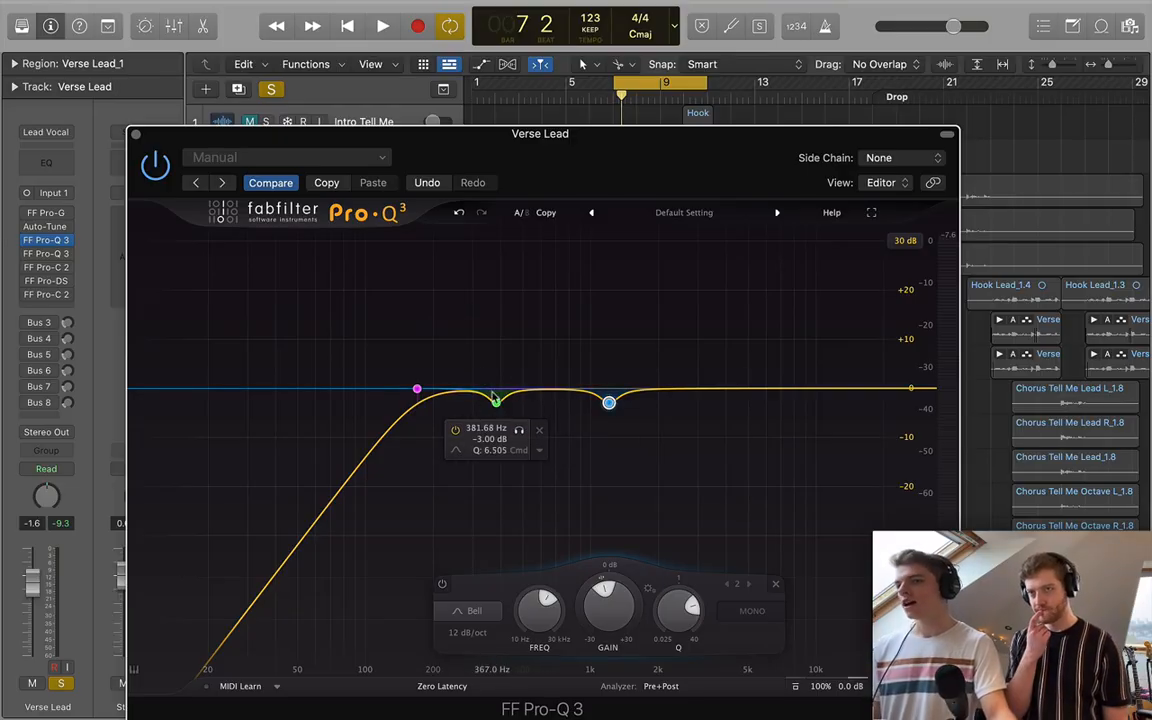
left_click(497, 404)
left_click(609, 403)
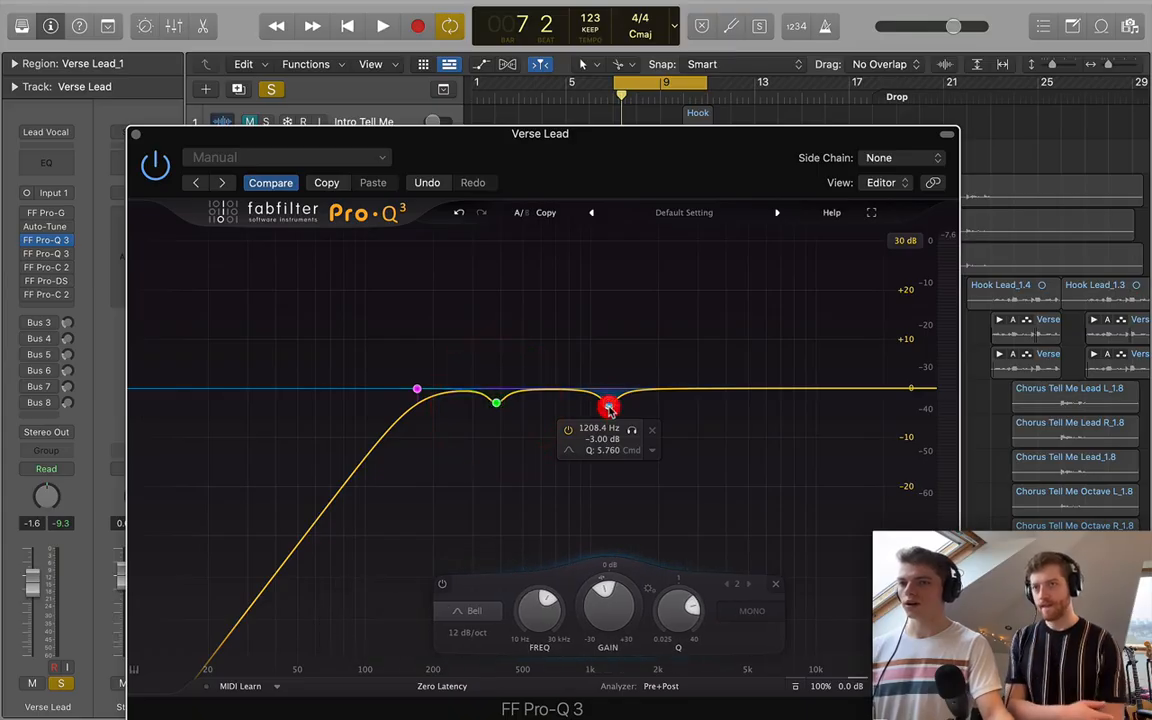
left_click(497, 403)
left_click_drag(657, 171, 604, 253)
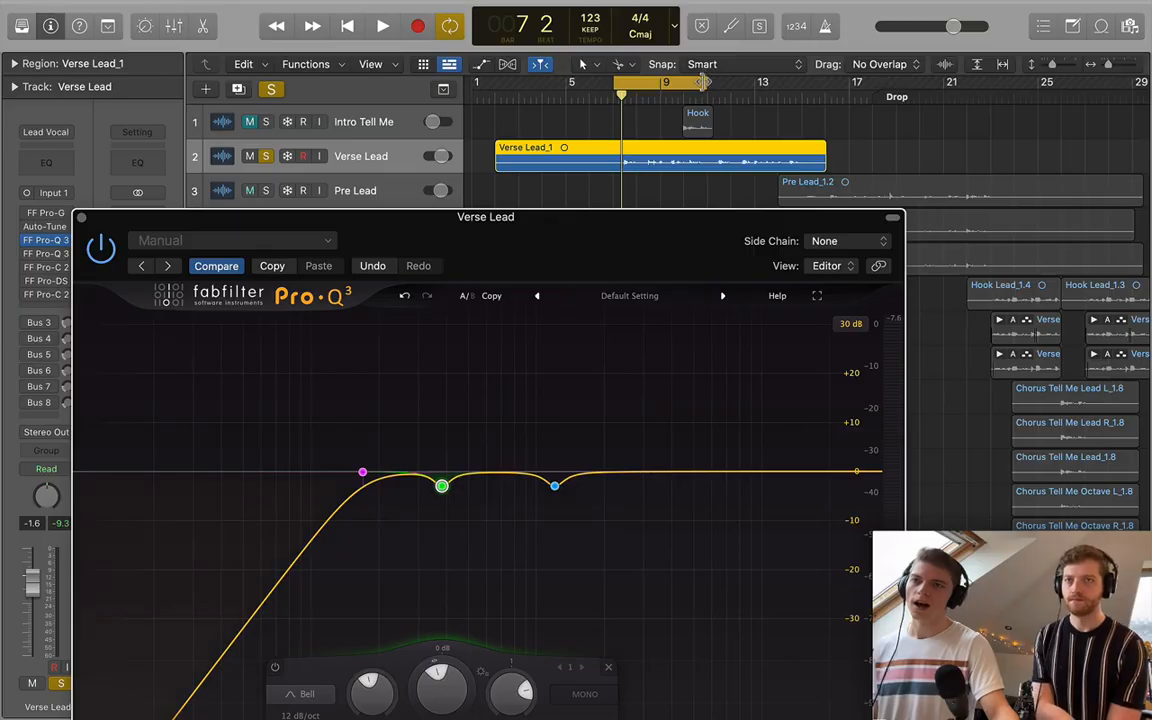
left_click_drag(704, 84, 637, 86)
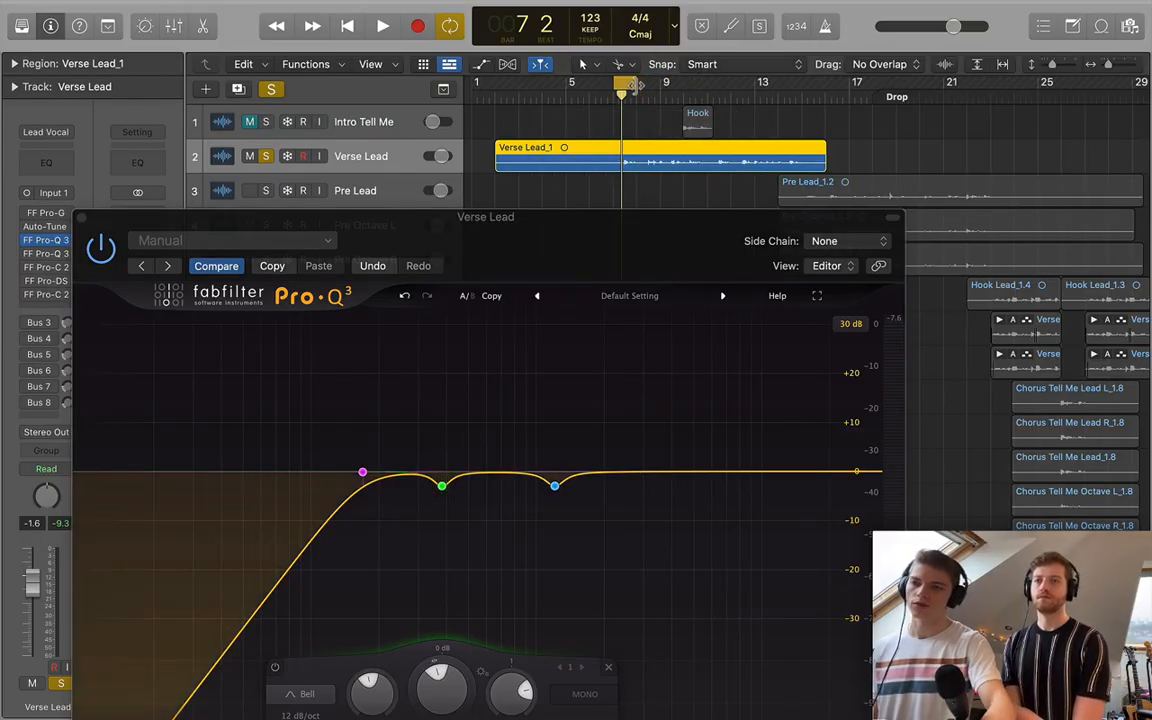
Audition the lower bell cut soloed over the looped bar and shift its frequency to about 423 Hz.
key("space")
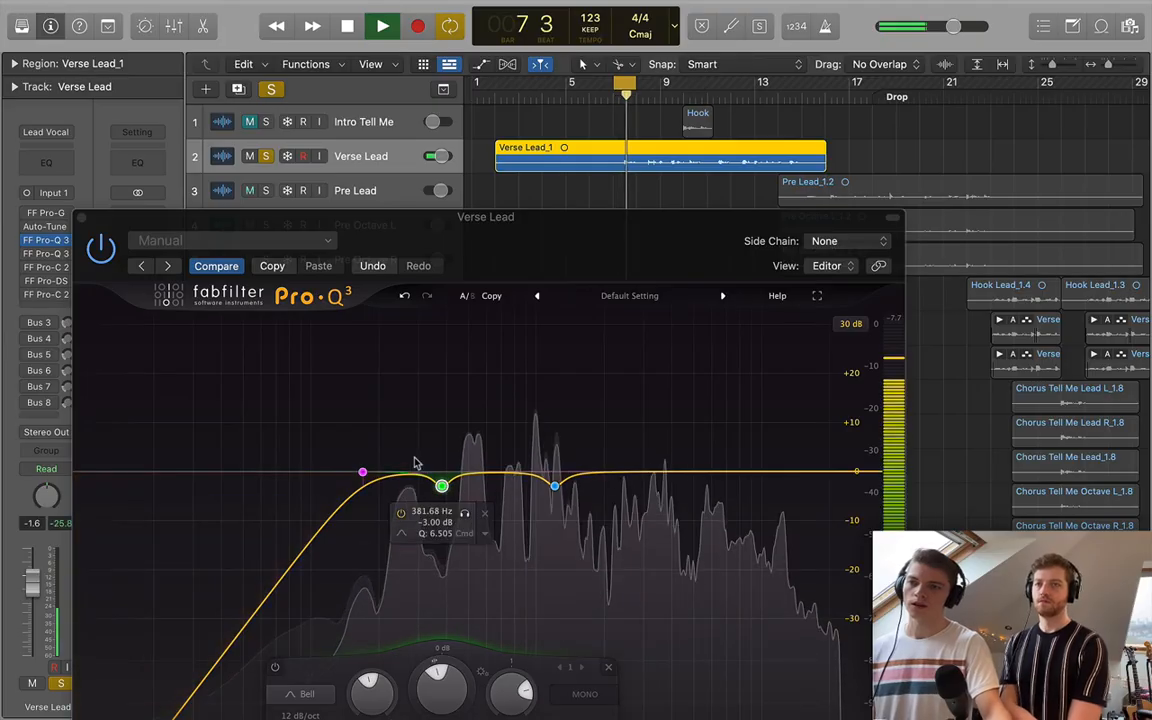
left_click(466, 513)
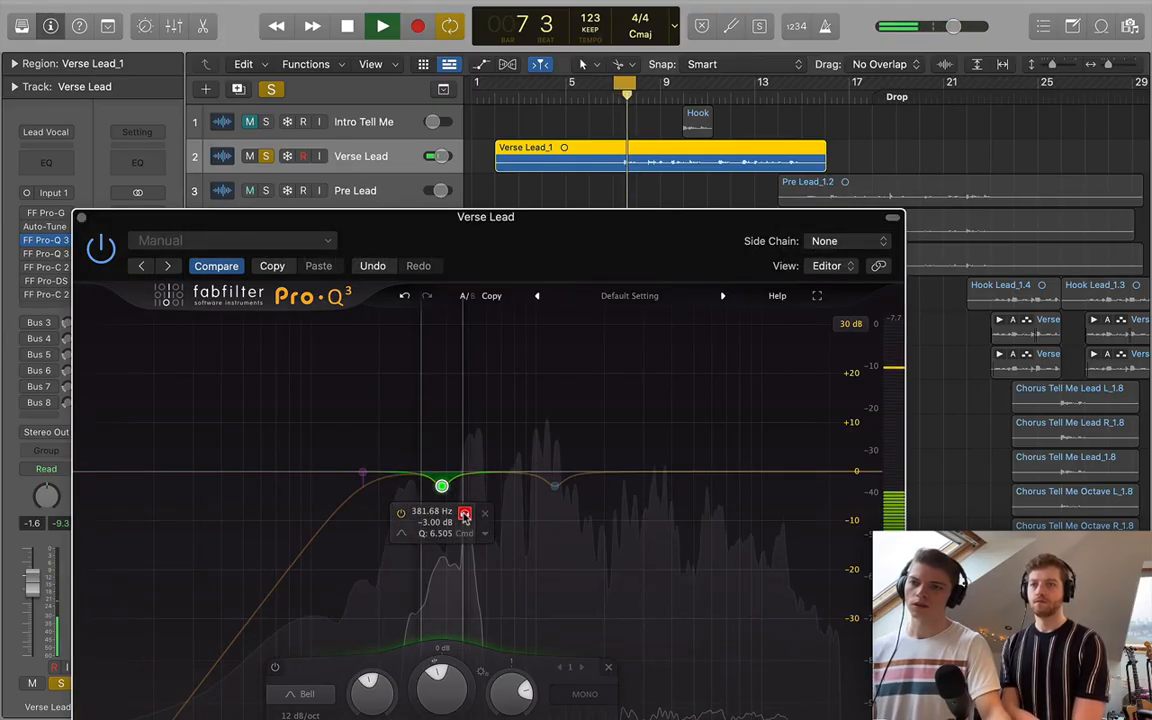
mouse_move(468, 516)
left_mouse_down()
mouse_move(489, 518)
mouse_move(477, 519)
left_mouse_up()
key("space")
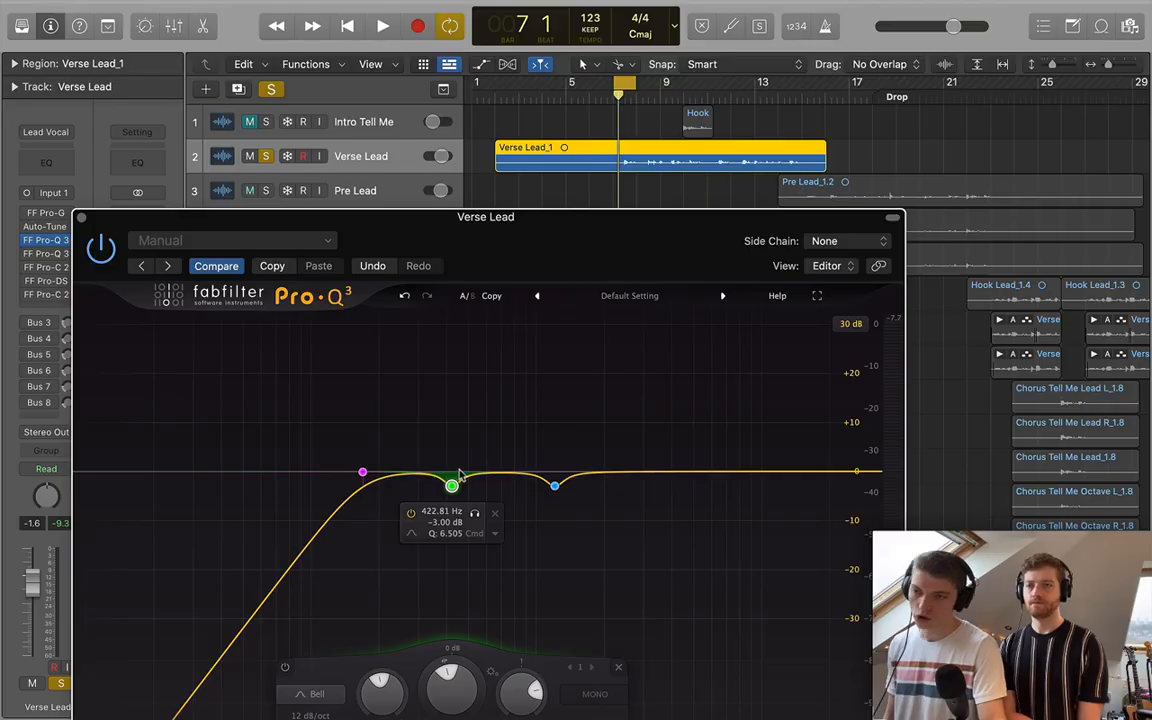
mouse_move(407, 465)
mouse_move(472, 500)
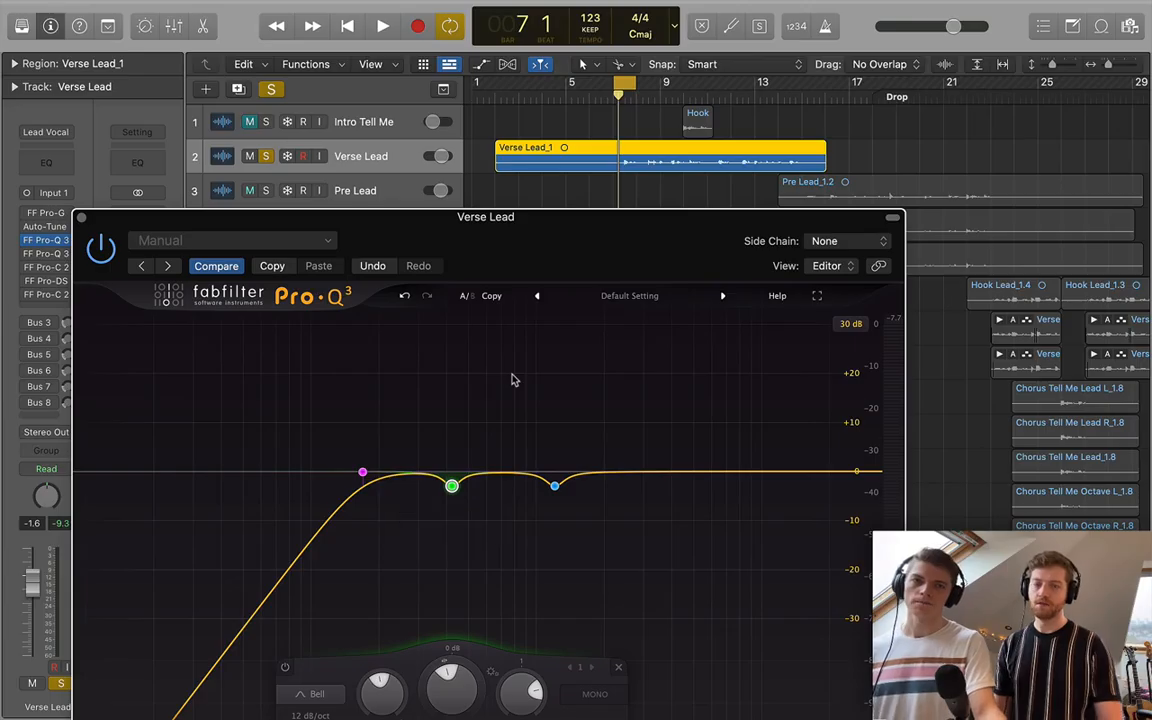
Audition the lower bell soloed with a boost of about 5 dB, sweep it slightly higher, and return it to a cut of about 3 dB.
left_click_drag(566, 251, 592, 195)
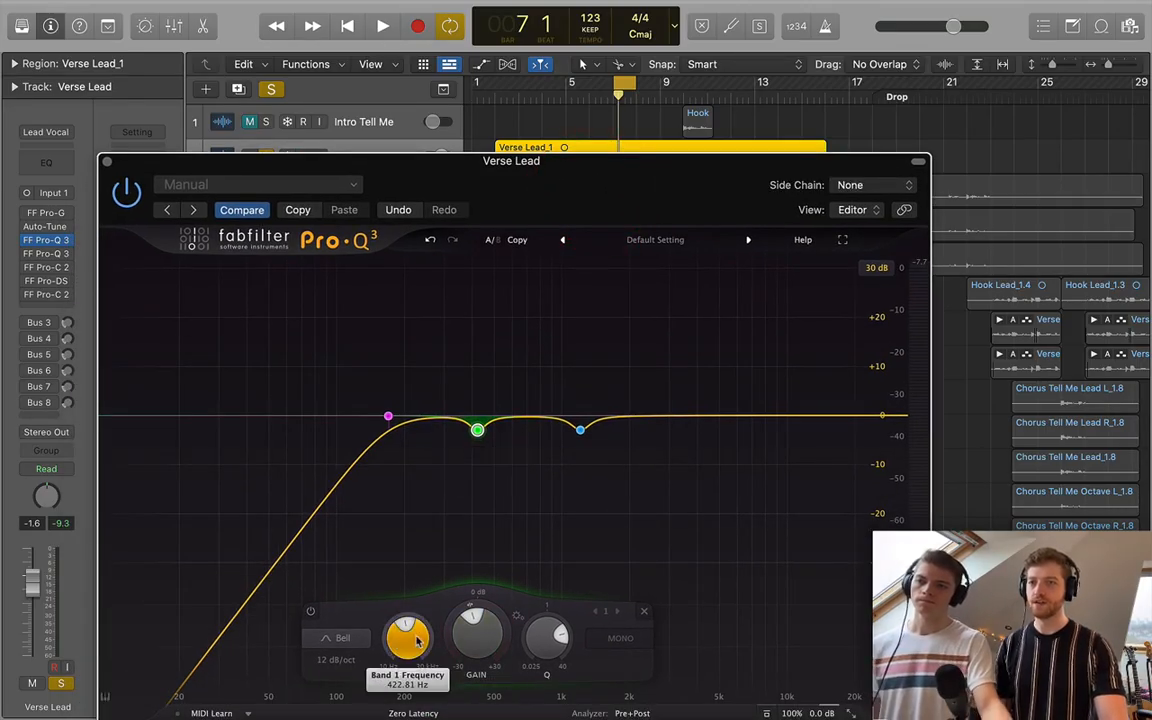
left_click_drag(478, 432, 478, 390)
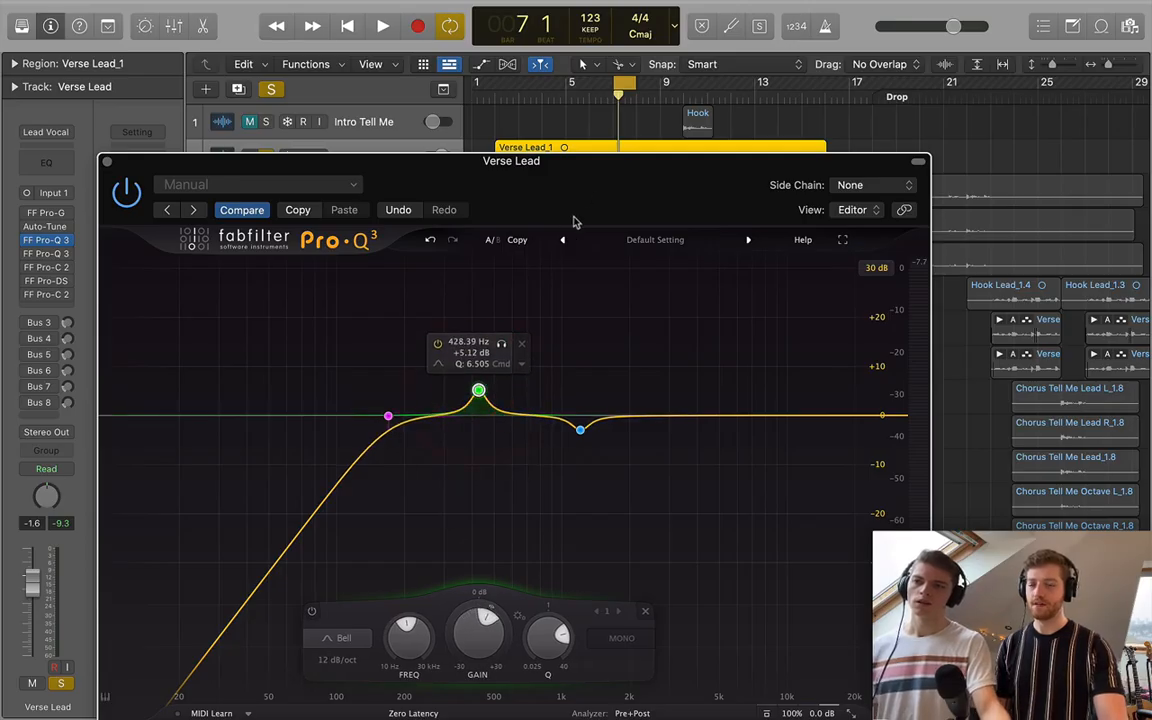
key("space")
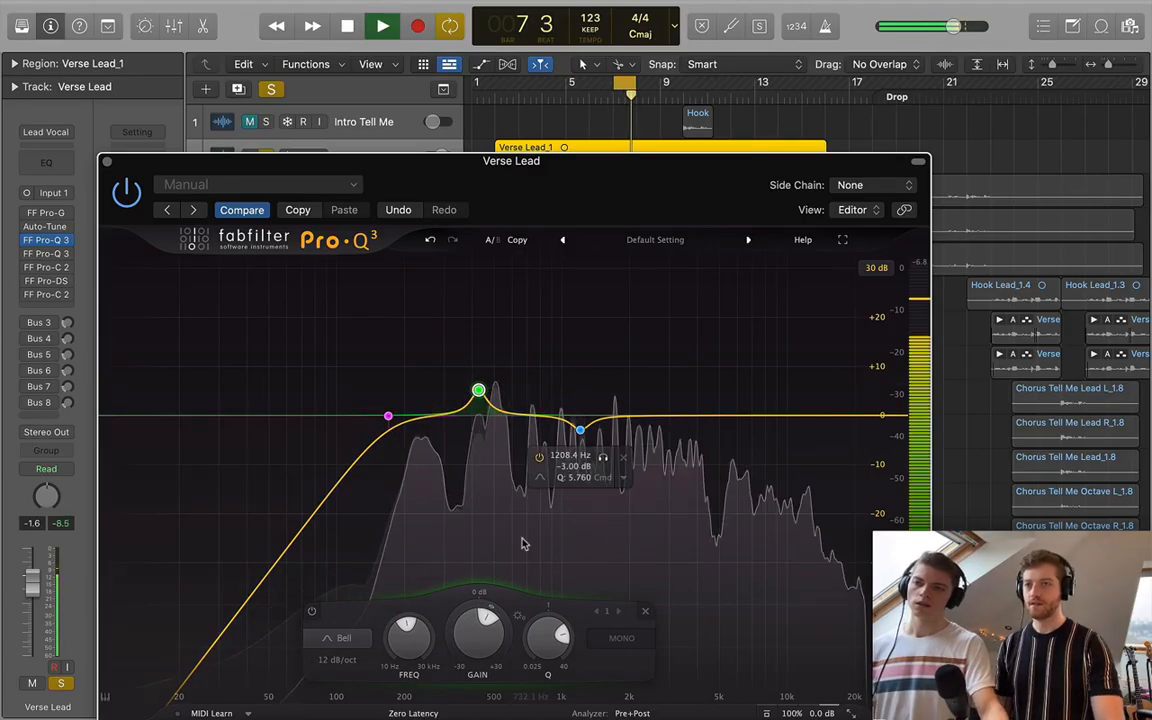
left_click(501, 344)
left_click_drag(503, 350, 518, 351)
key("space")
left_click_drag(490, 392, 488, 452)
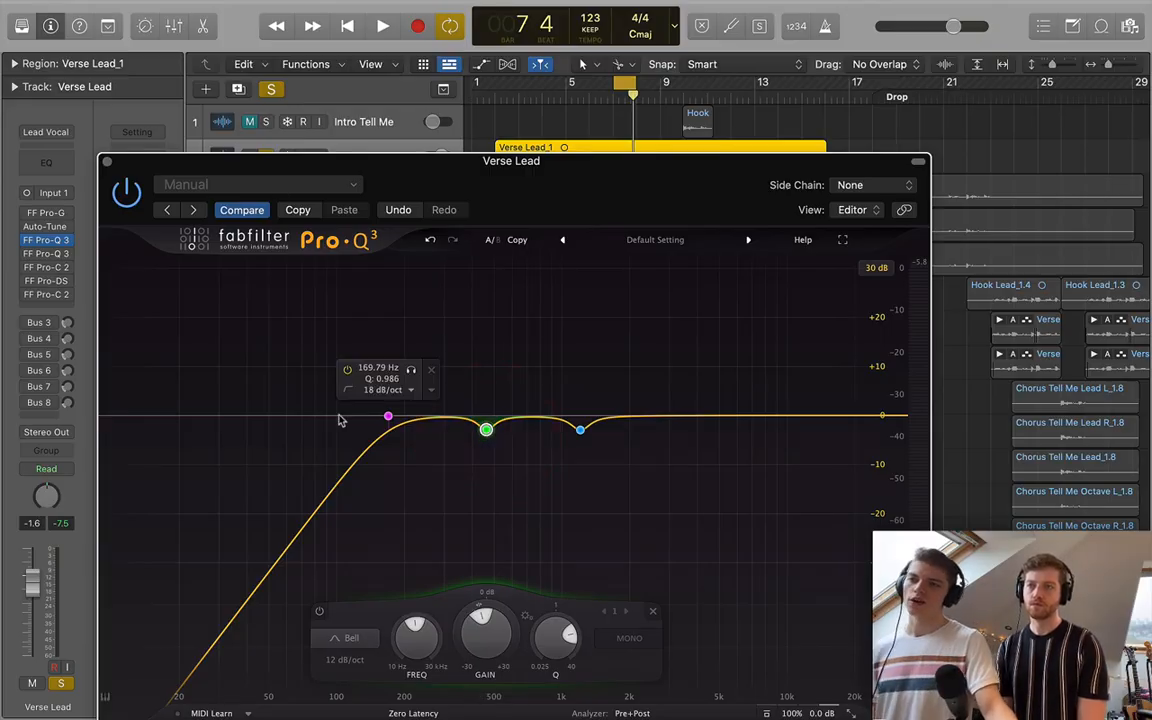
Switch from the first to the second FF Pro-Q 3 editor on Verse Lead and raise its 6 dB/oct low-cut frequency slightly.
left_click(107, 161)
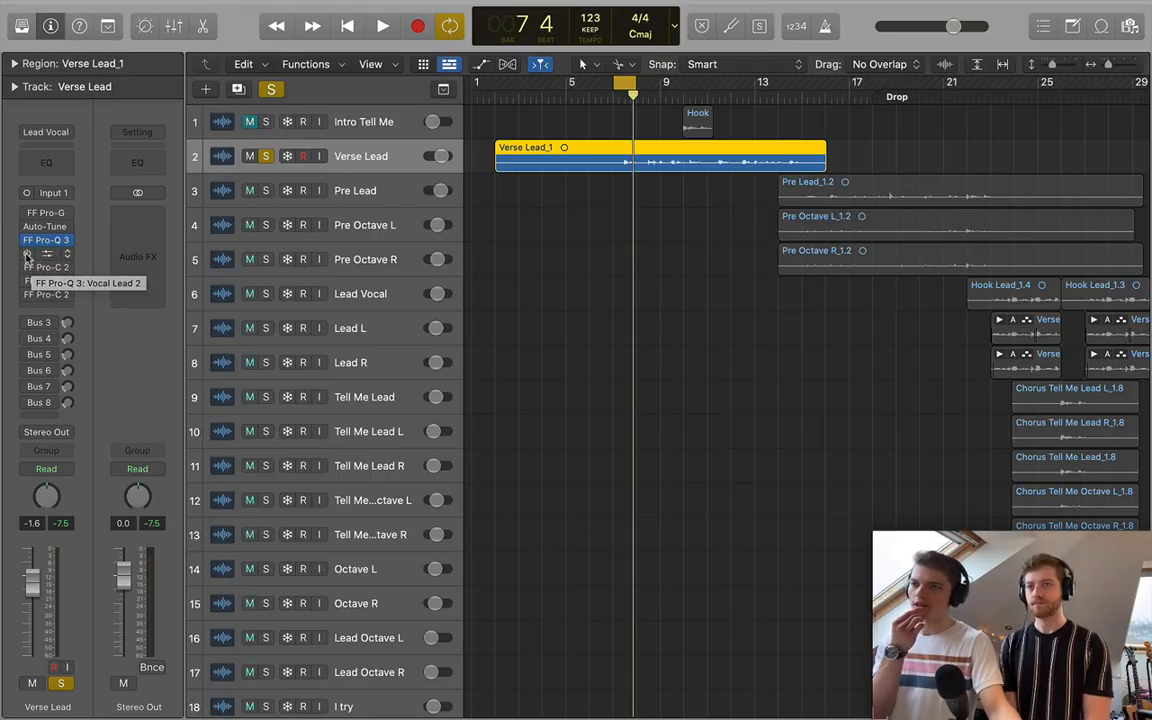
left_click(40, 254)
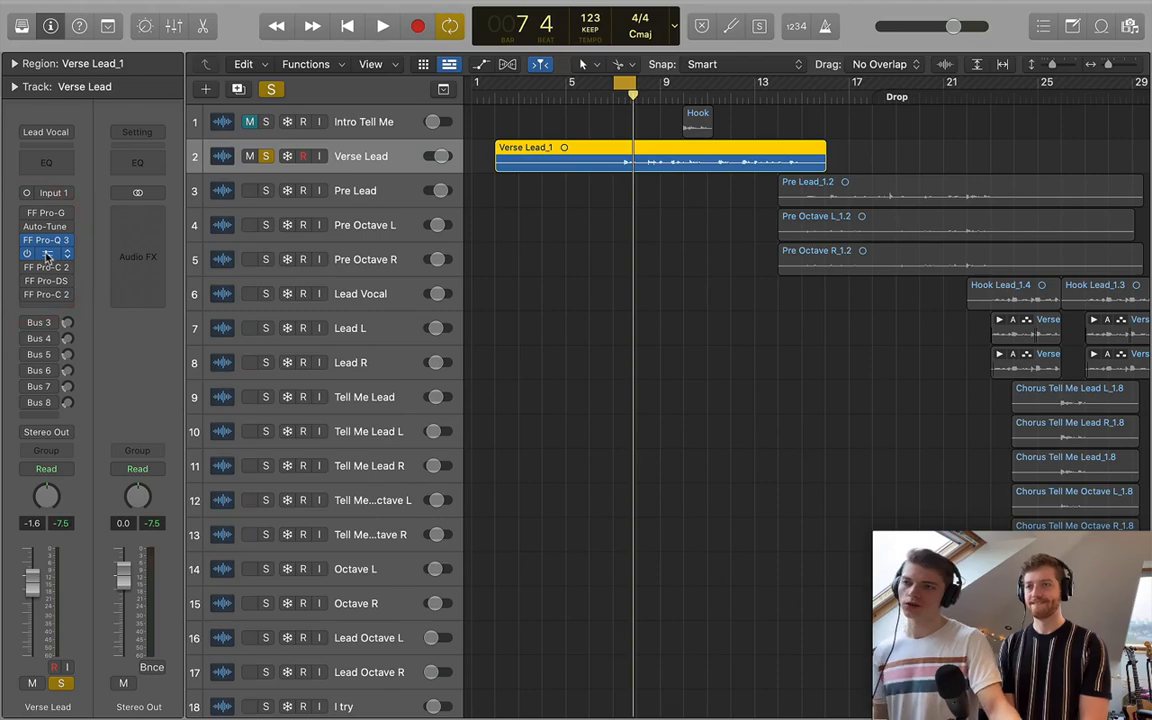
left_click(45, 255)
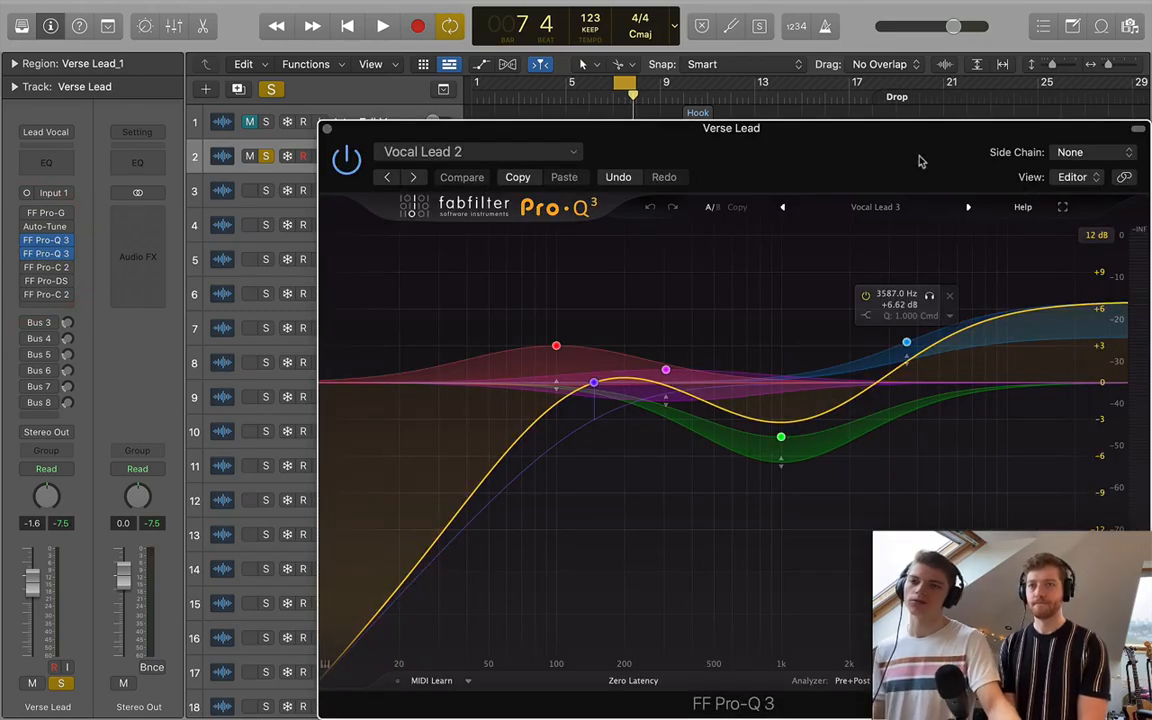
left_click_drag(920, 160, 733, 157)
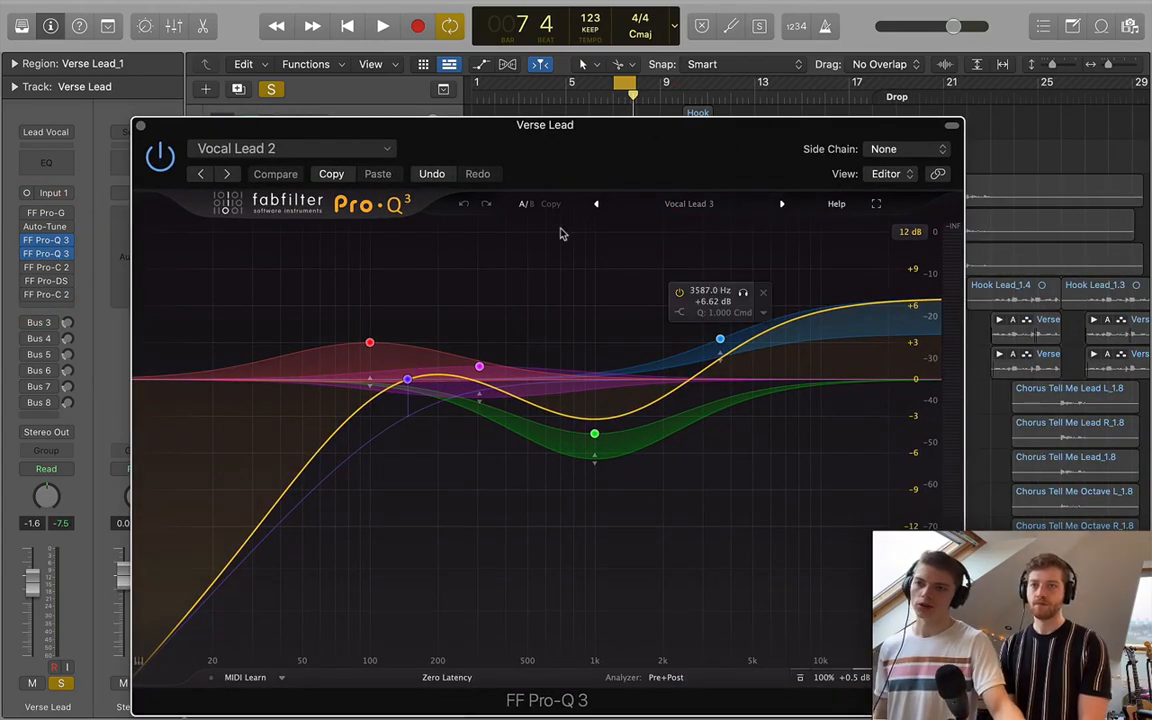
left_click_drag(606, 127, 702, 95)
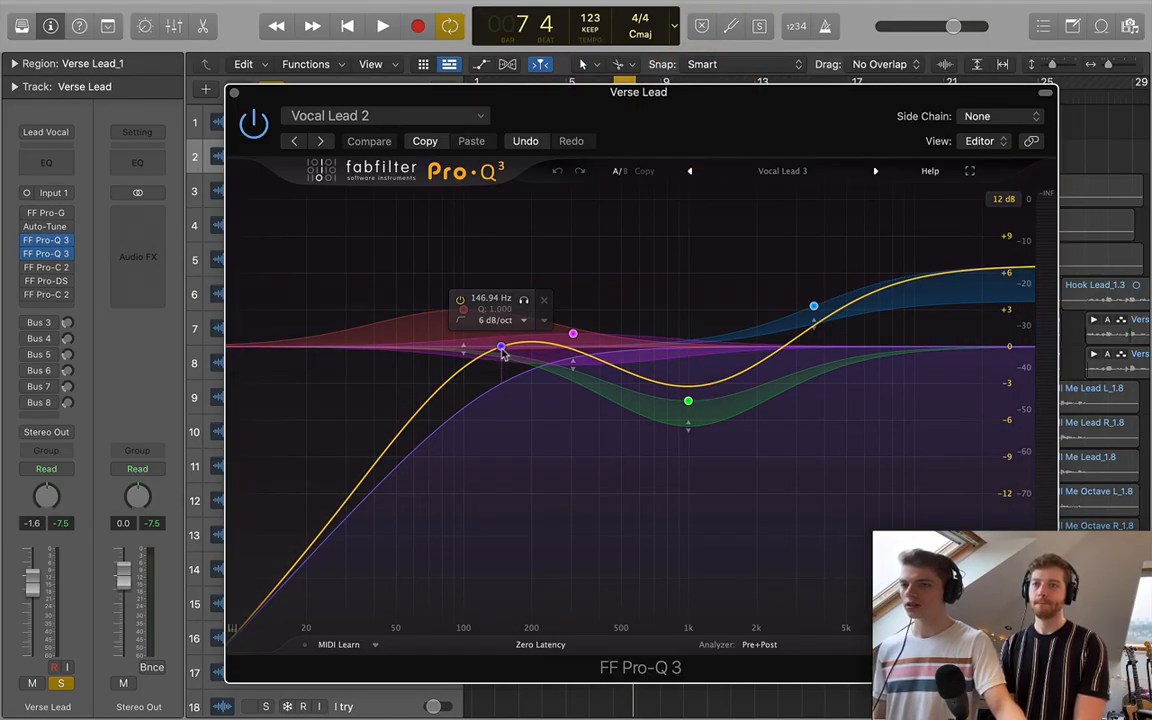
left_click_drag(502, 349, 531, 350)
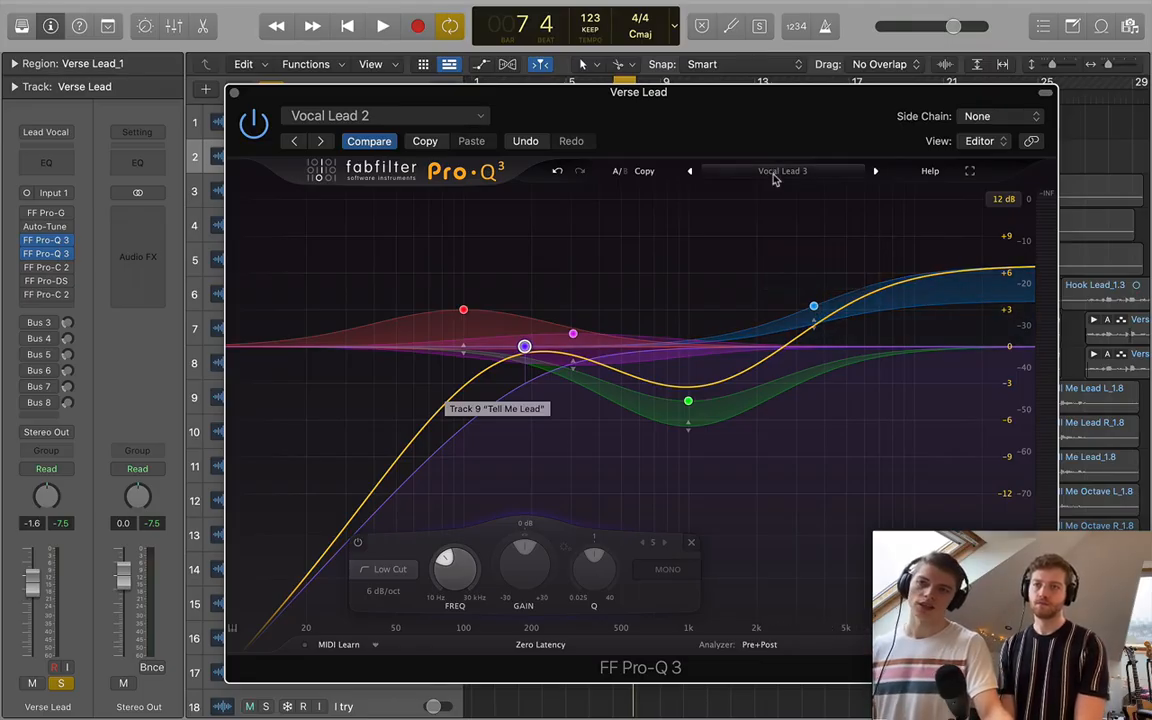
Look through the Dynamic Vocals presets of the second Pro-Q 3 without loading a different one.
left_click(815, 172)
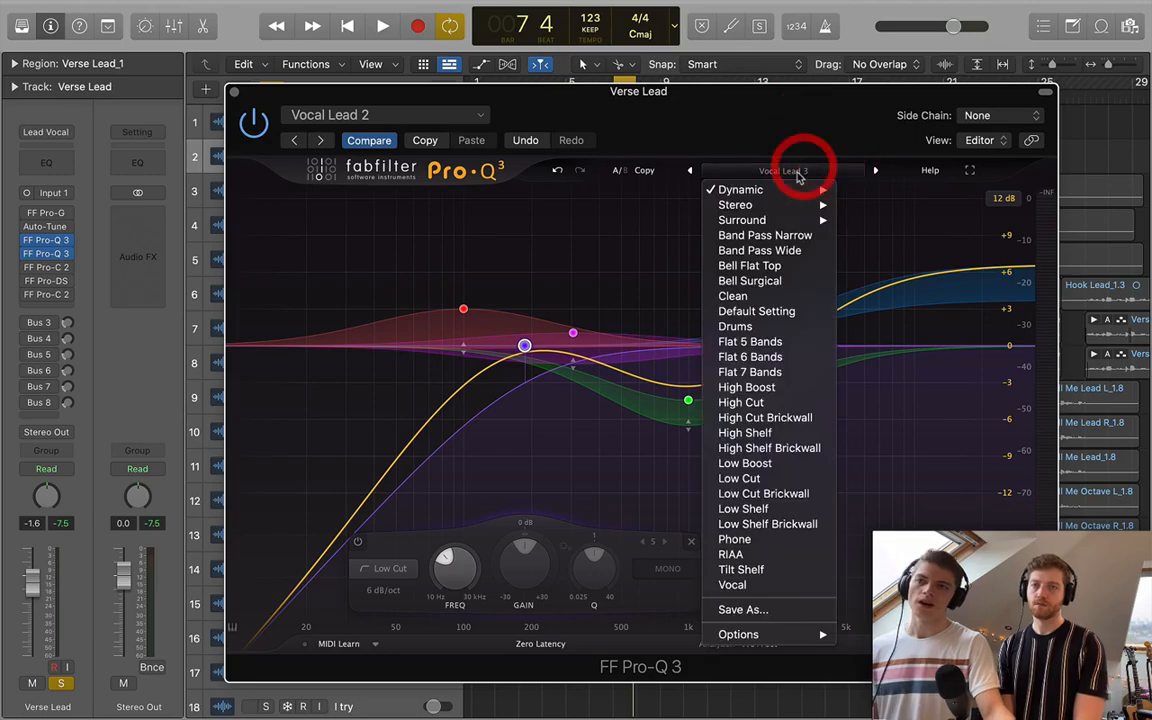
mouse_move(790, 190)
mouse_move(875, 254)
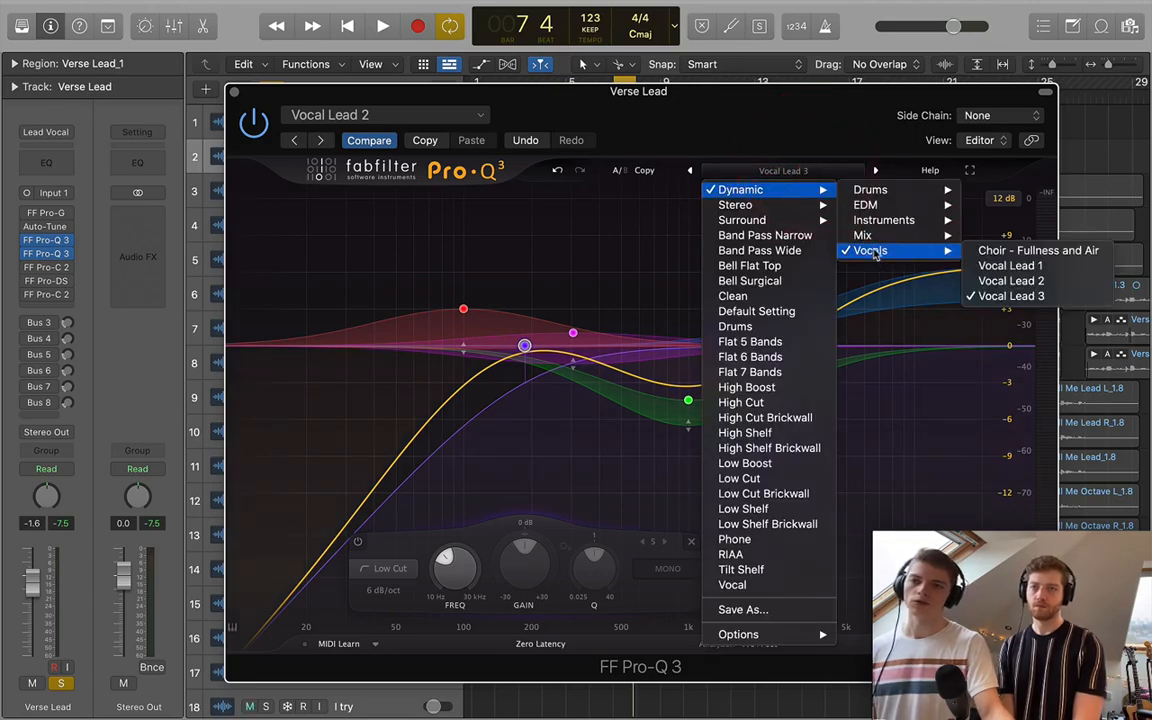
left_click(814, 110)
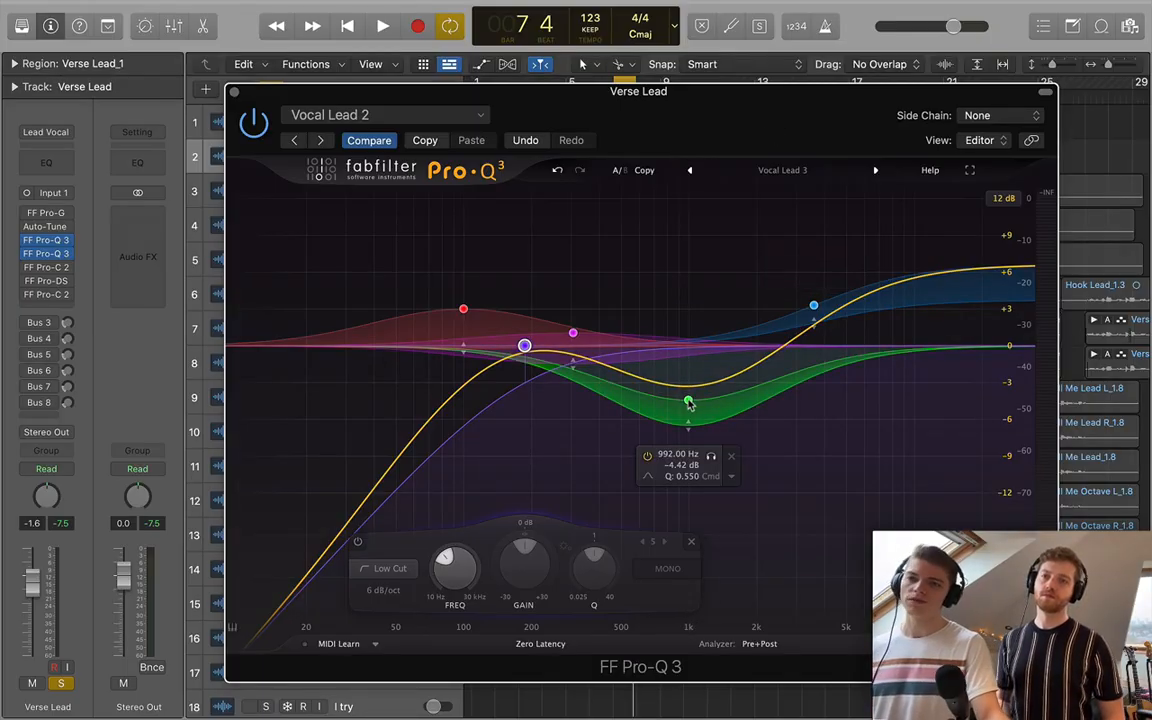
Move the wide mid bell cut to about 843 Hz and the low-cut band to about 198 Hz.
left_click_drag(688, 403, 672, 404)
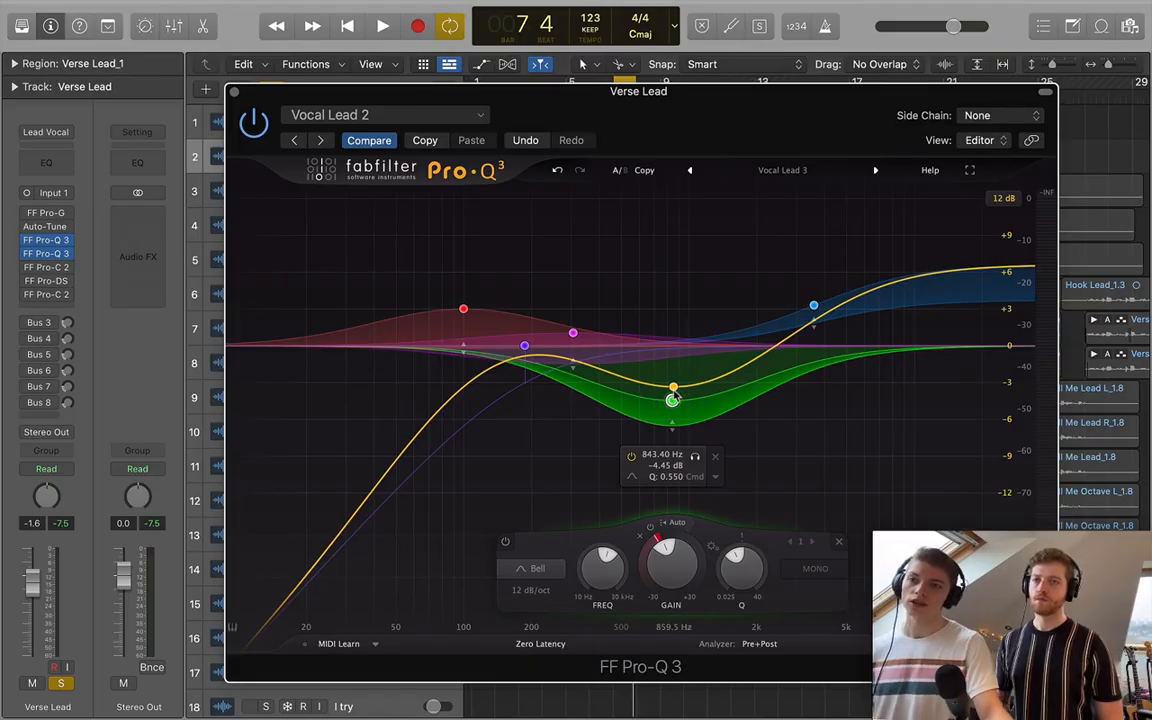
left_click(524, 346)
left_click_drag(524, 346, 530, 346)
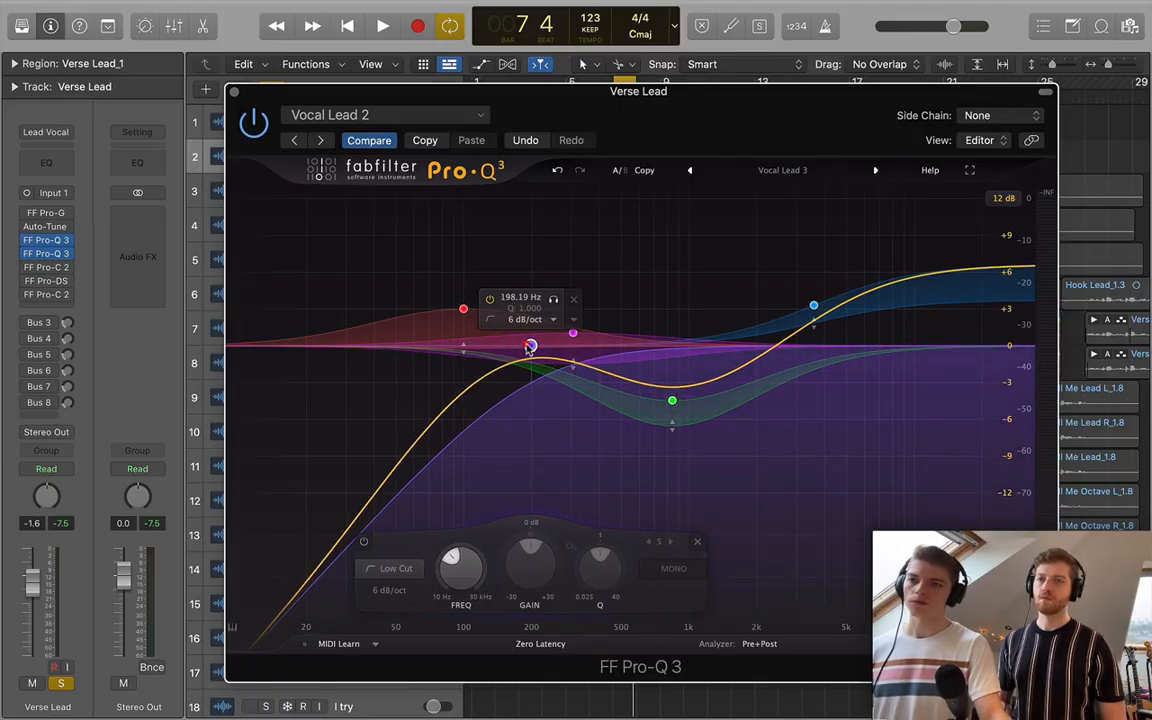
Try different downward and upward dynamic ranges on the low bell at about 98 Hz, ending with a downward range reaching 0 dB.
left_click(463, 310)
left_click_drag(463, 310, 456, 362)
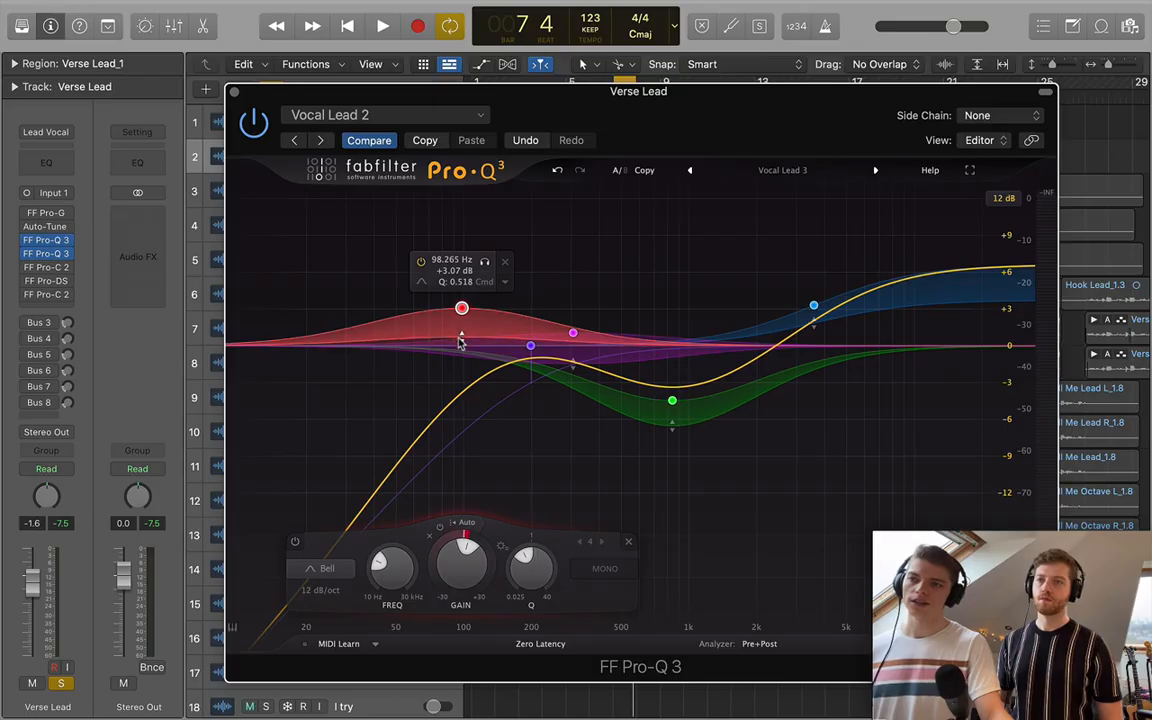
left_click(459, 332)
left_click(505, 282)
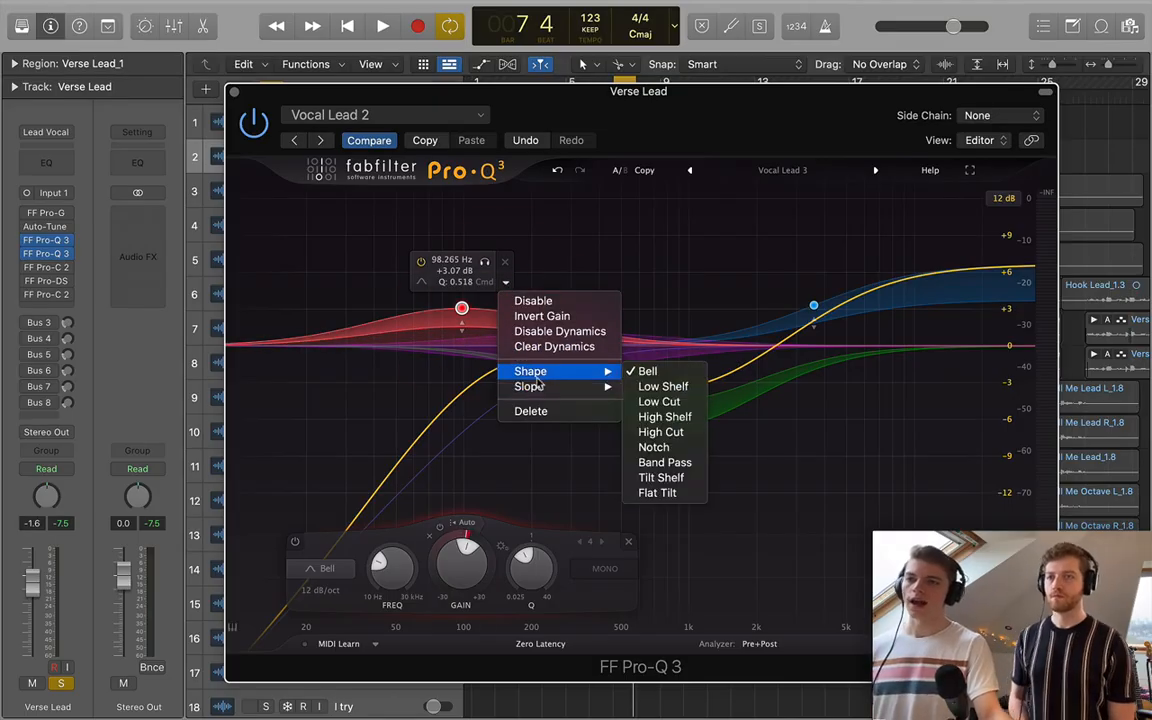
mouse_move(538, 386)
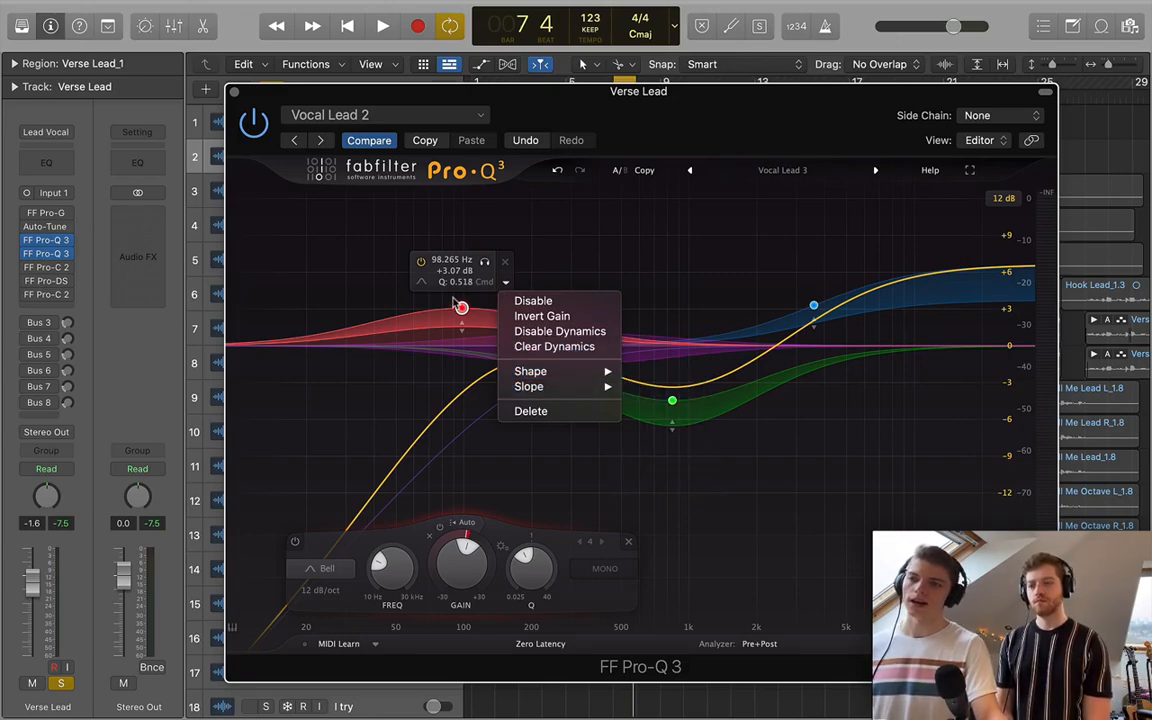
left_click(458, 328)
left_click_drag(462, 328, 456, 346)
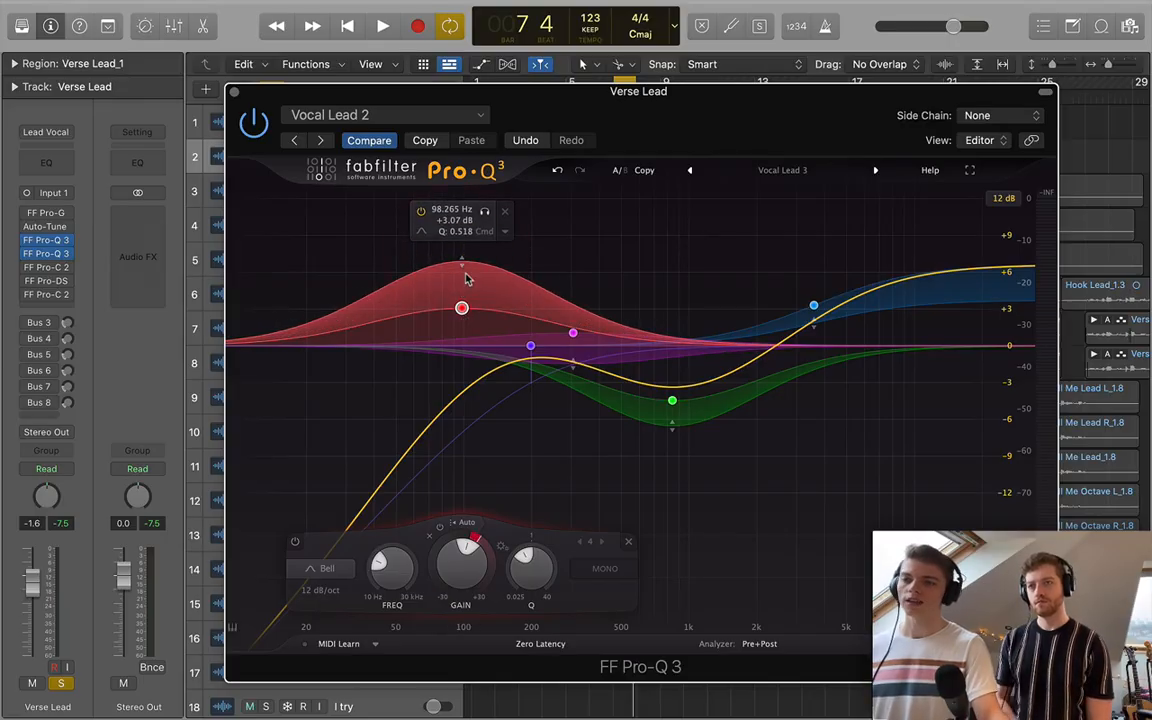
left_click_drag(465, 278, 465, 354)
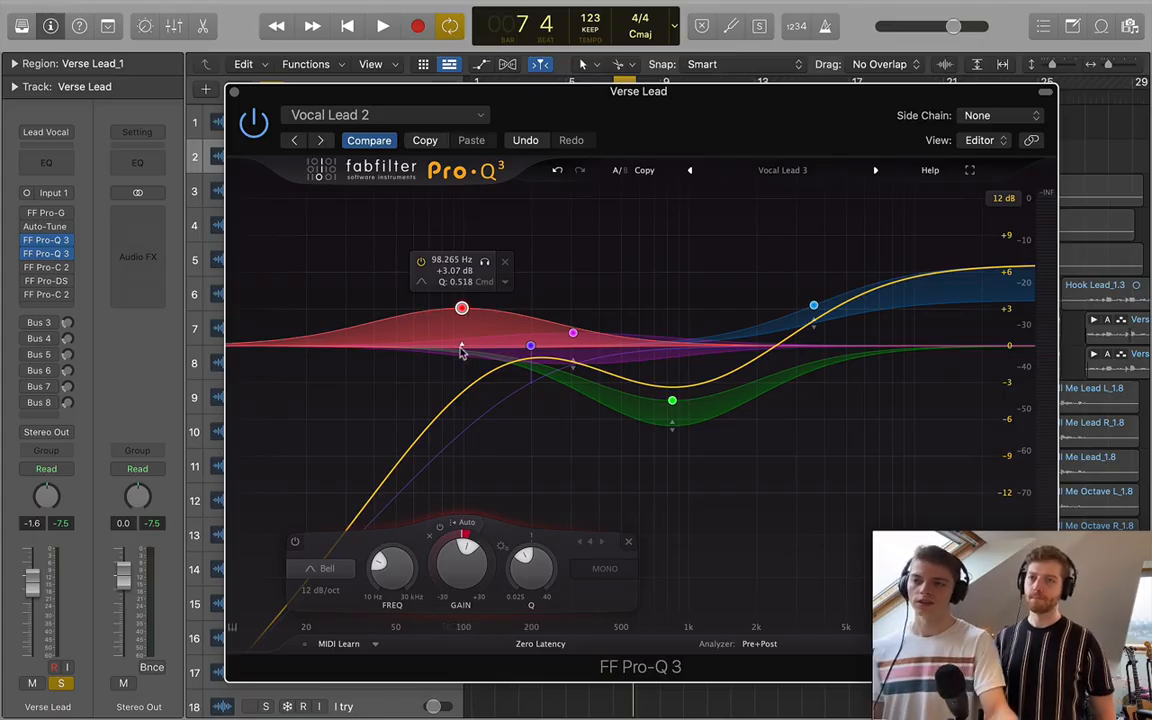
Nudge the bell at about 302 Hz and move the wide mid bell cut to about 715 Hz at -4.72 dB.
left_click_drag(578, 338, 574, 332)
left_click(574, 363)
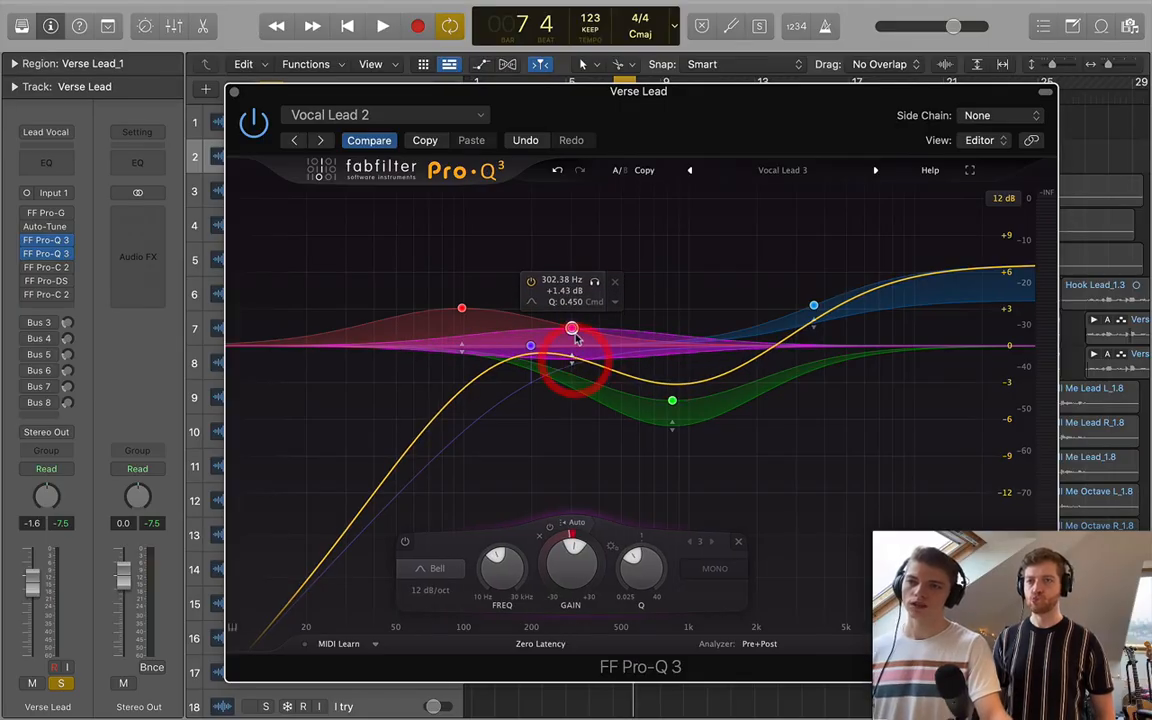
left_click(572, 330)
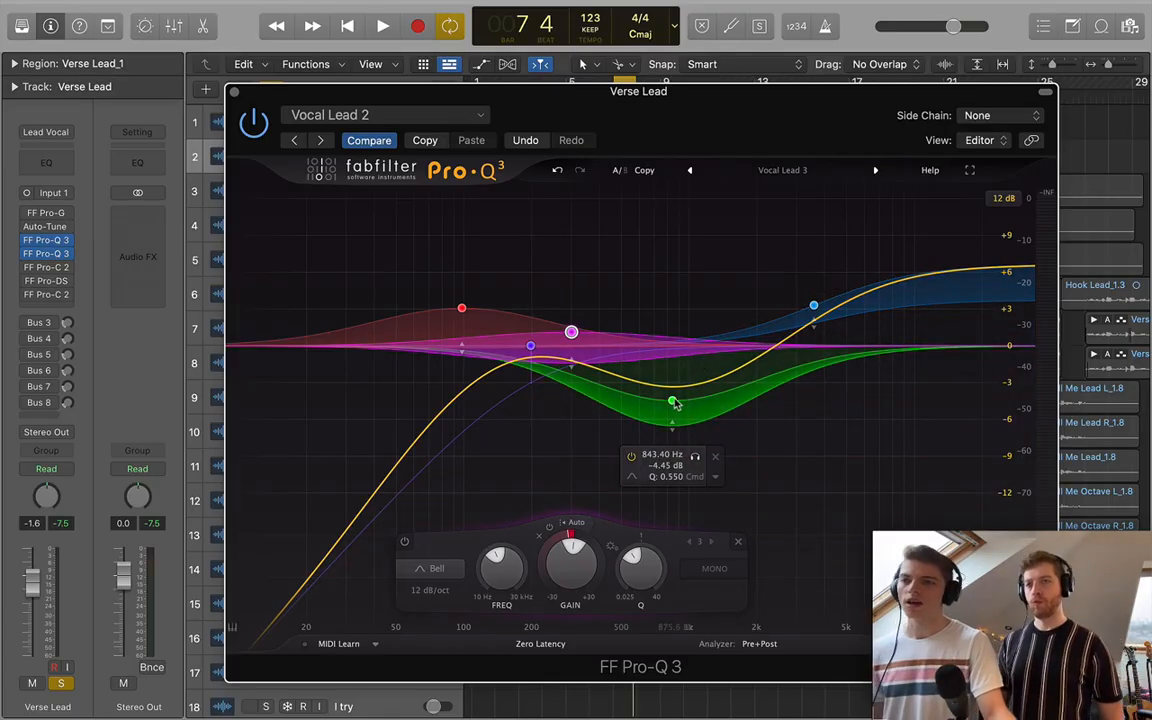
left_click_drag(673, 402, 655, 408)
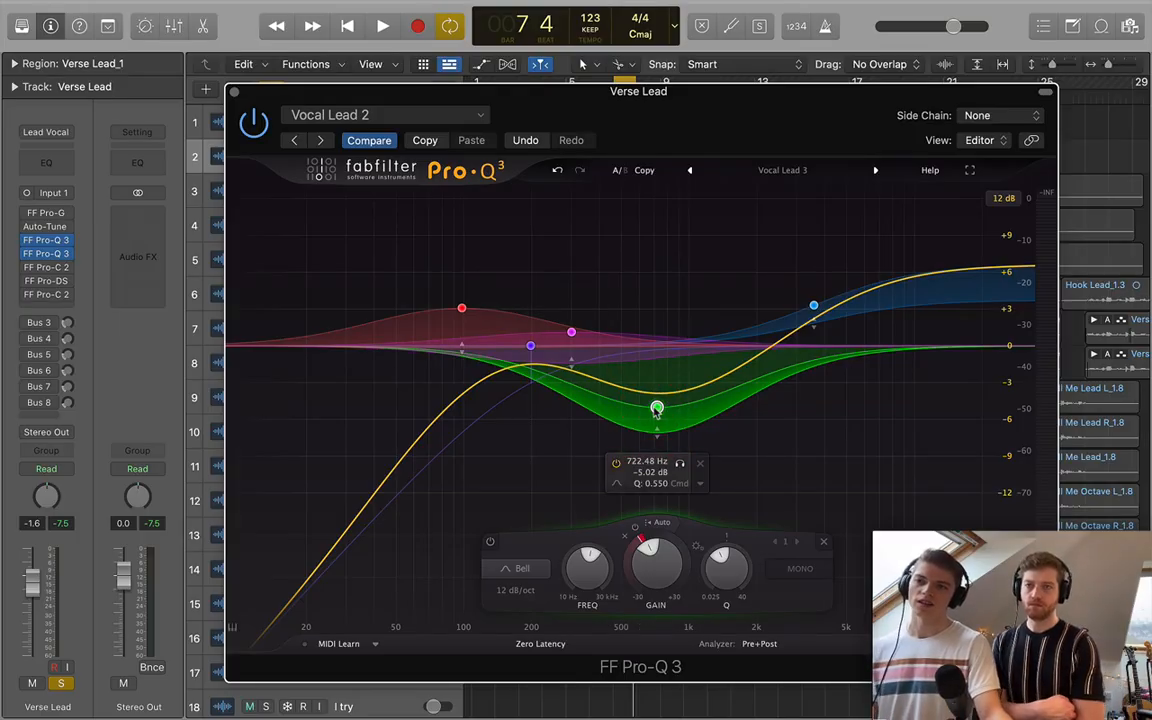
left_click_drag(656, 411, 655, 404)
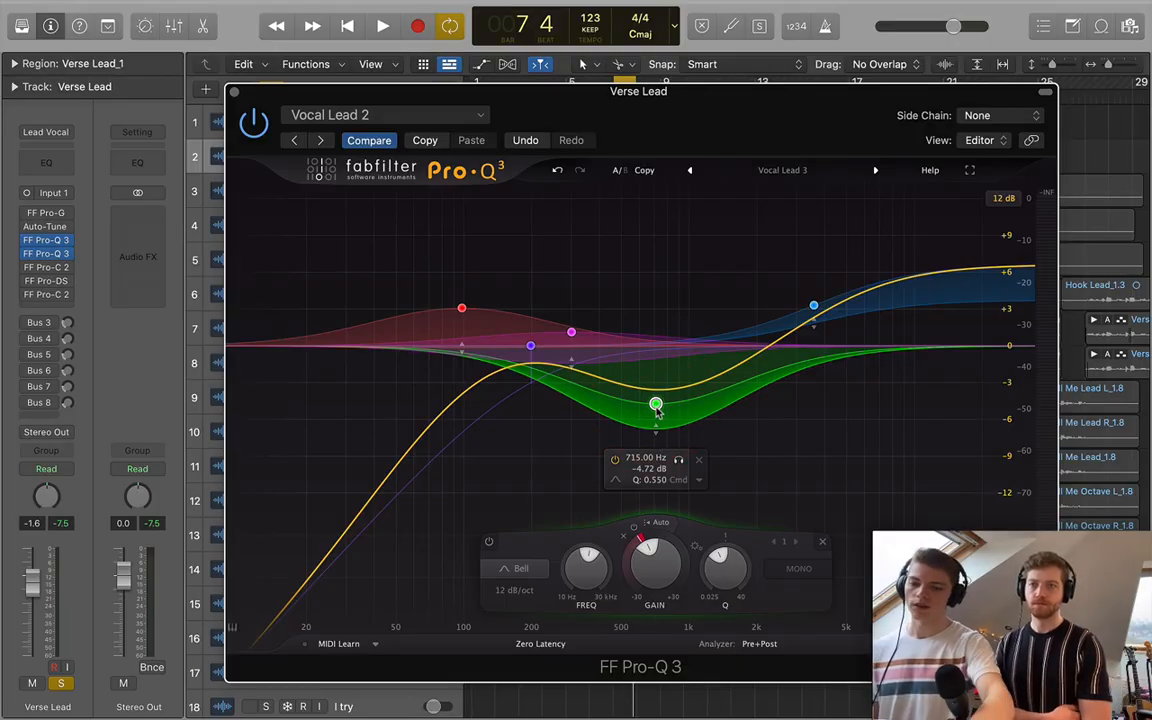
Extend the end of the cycle range to about bar 11, moving the plug-in window out of the way and back.
left_click_drag(725, 127, 652, 200)
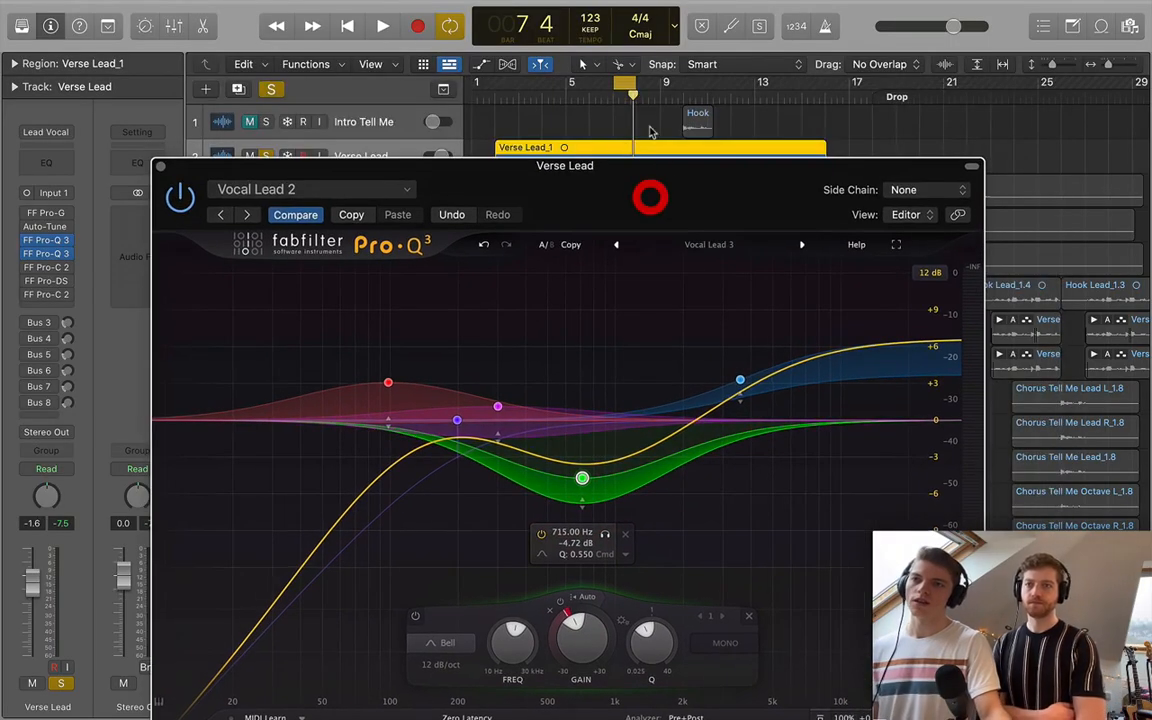
left_click_drag(632, 88, 699, 116)
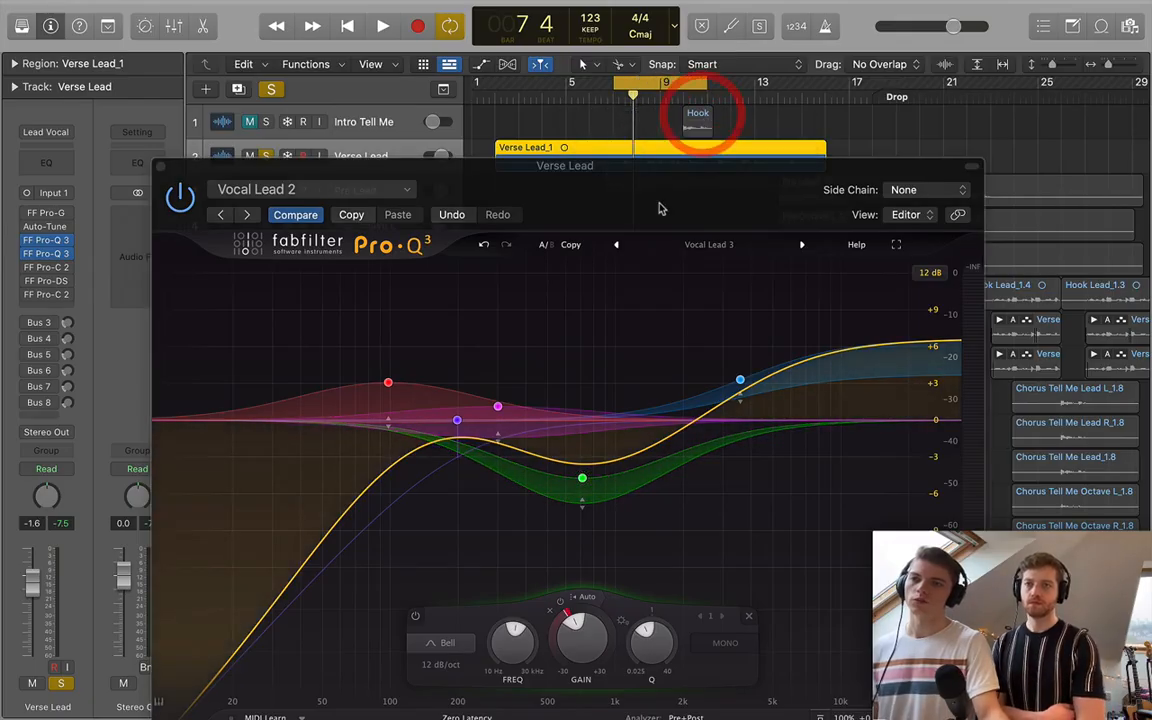
left_click_drag(662, 204, 653, 126)
Audition the mid bell during playback with a boost of about 6 dB, and return it to a 4.7 dB cut at about 597 Hz.
mouse_move(571, 400)
key("space")
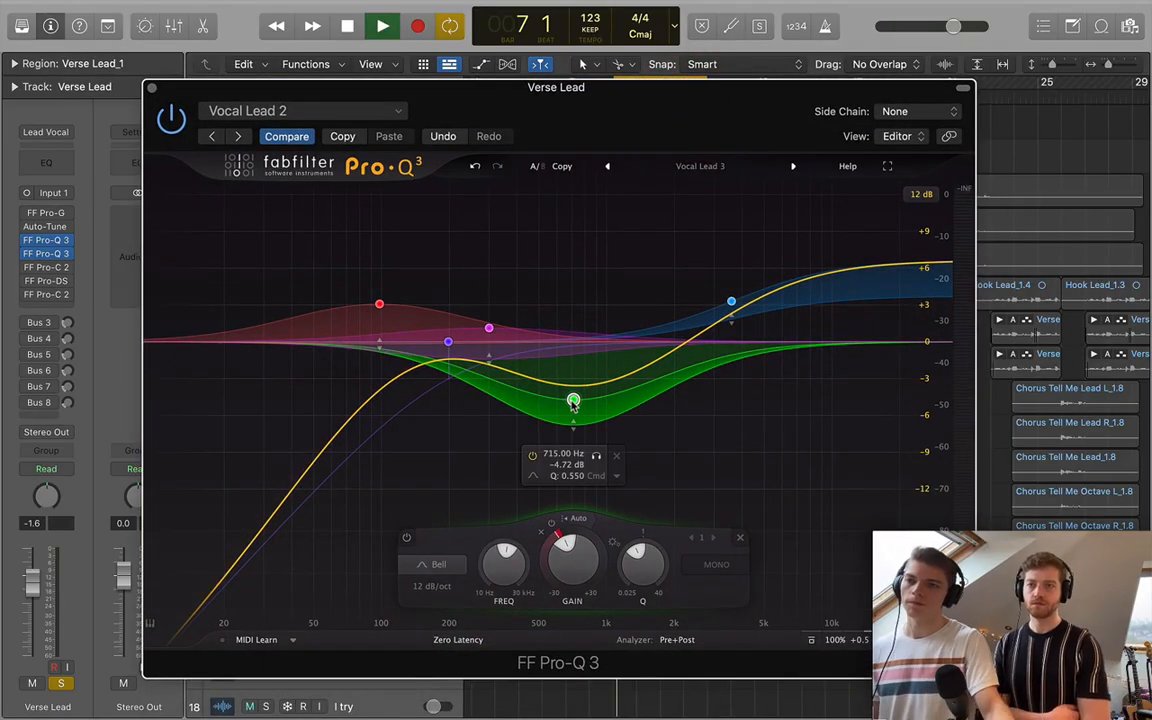
left_click(596, 456)
left_click_drag(596, 456, 576, 223)
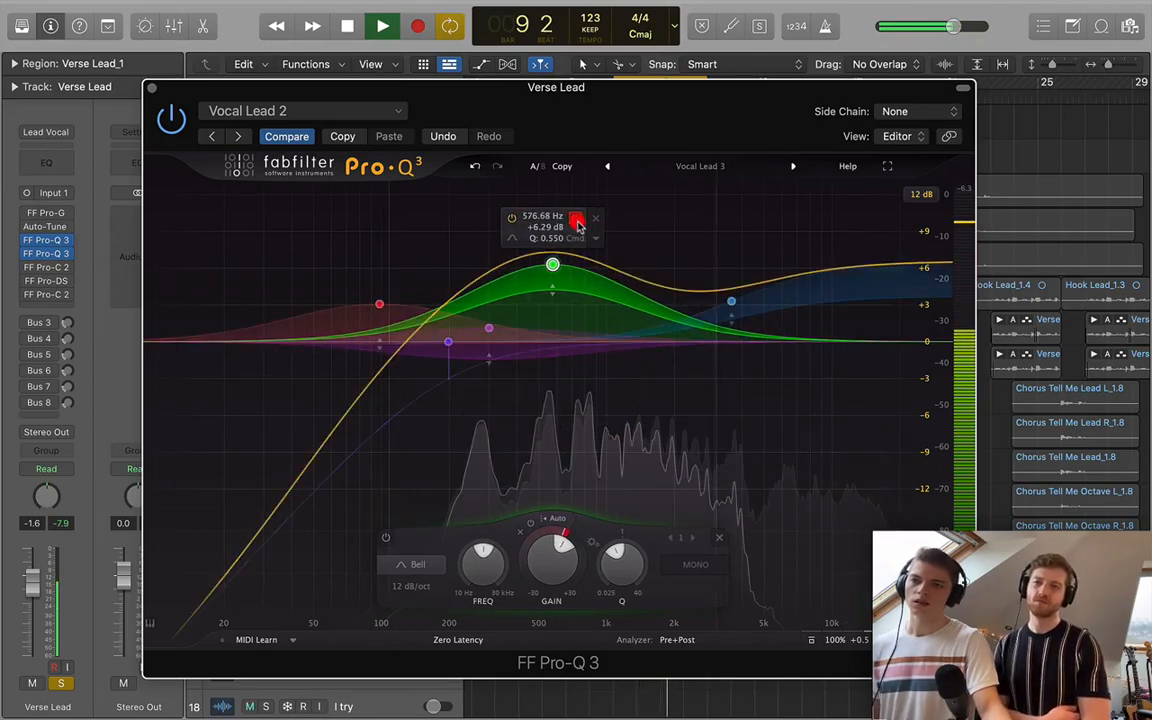
left_click_drag(550, 265, 555, 404)
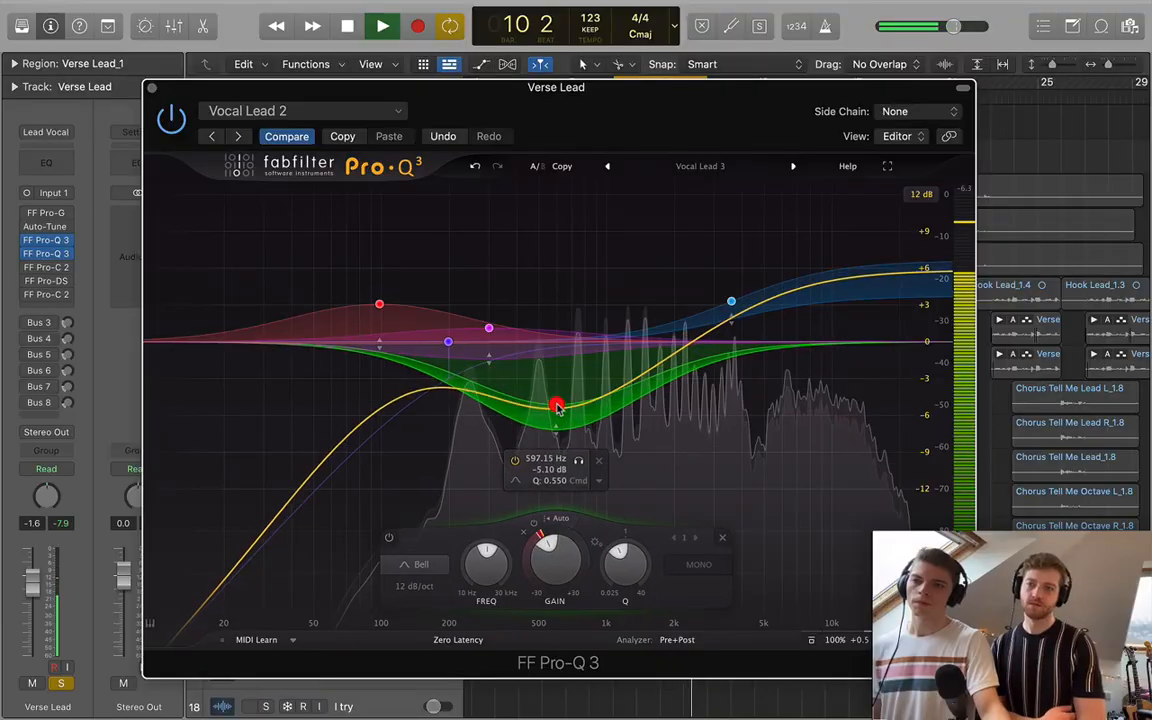
key("space")
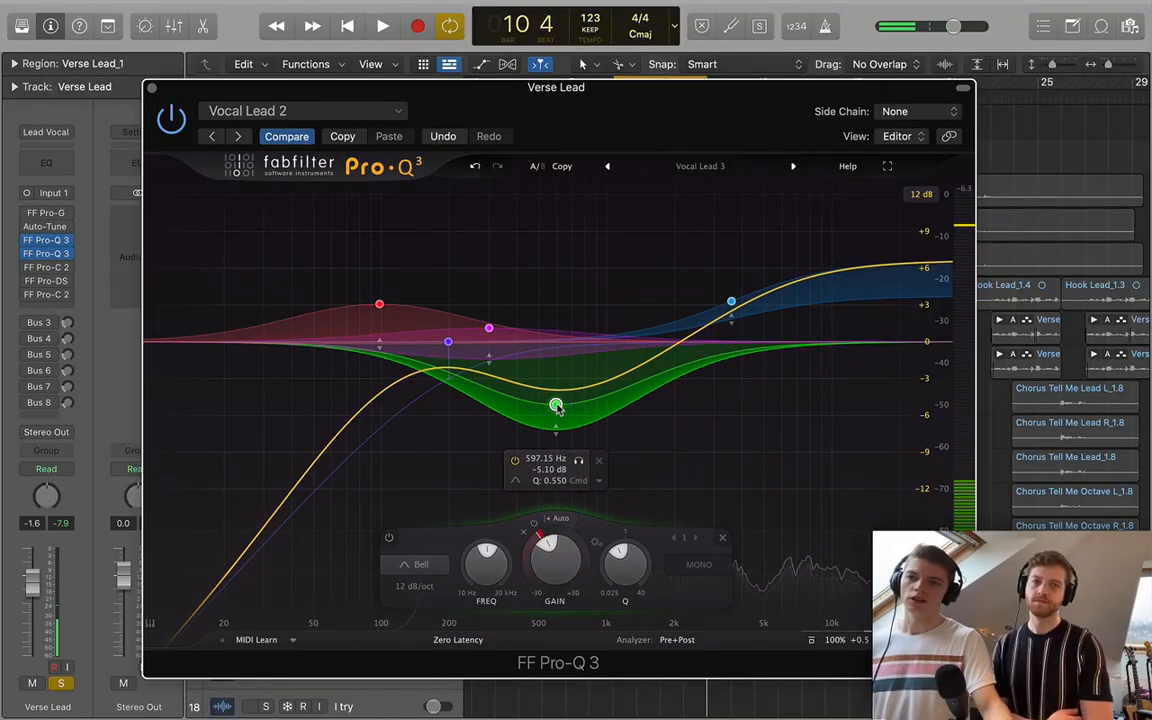
left_click_drag(556, 406, 556, 400)
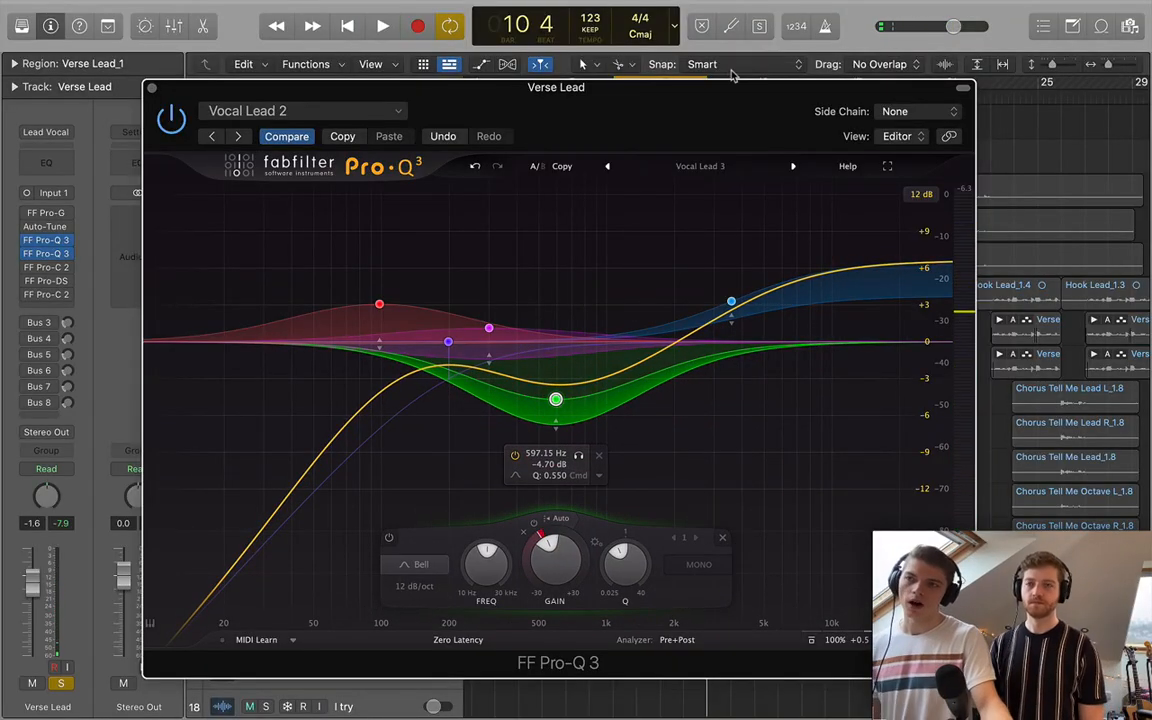
Reposition the plug-in window to reveal the Verse Lead region and set the mid bell cut to about 638 Hz at -4.2 dB.
left_click_drag(700, 117, 642, 253)
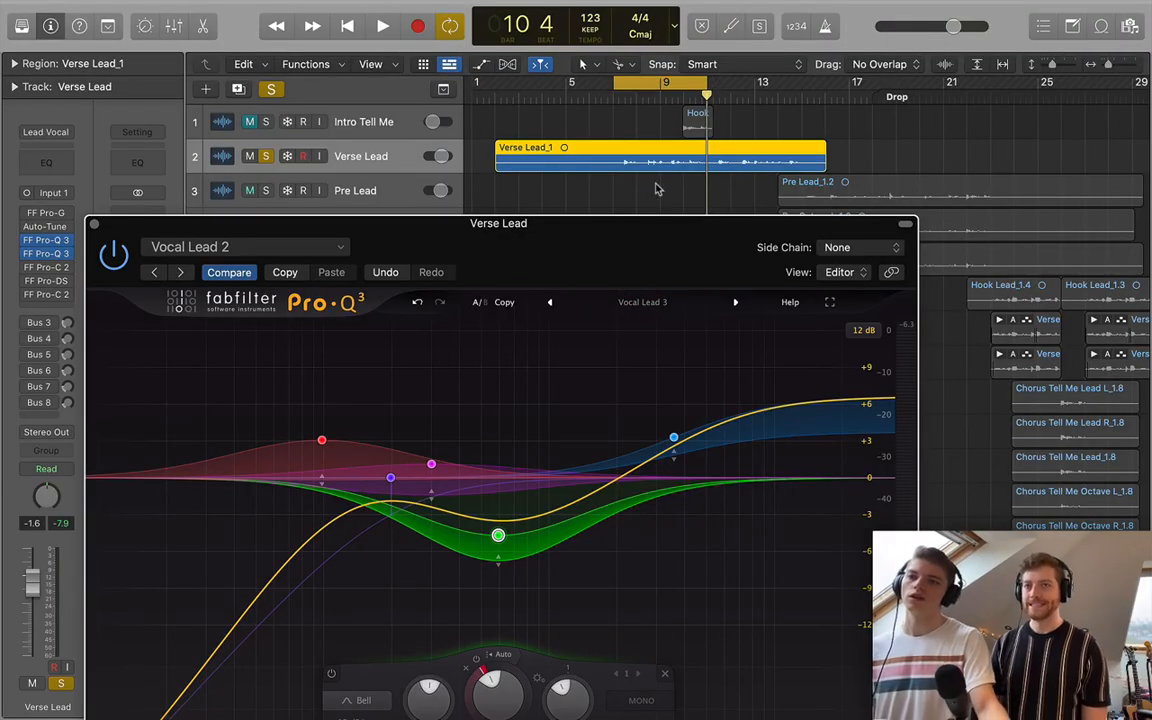
left_click_drag(683, 253, 707, 212)
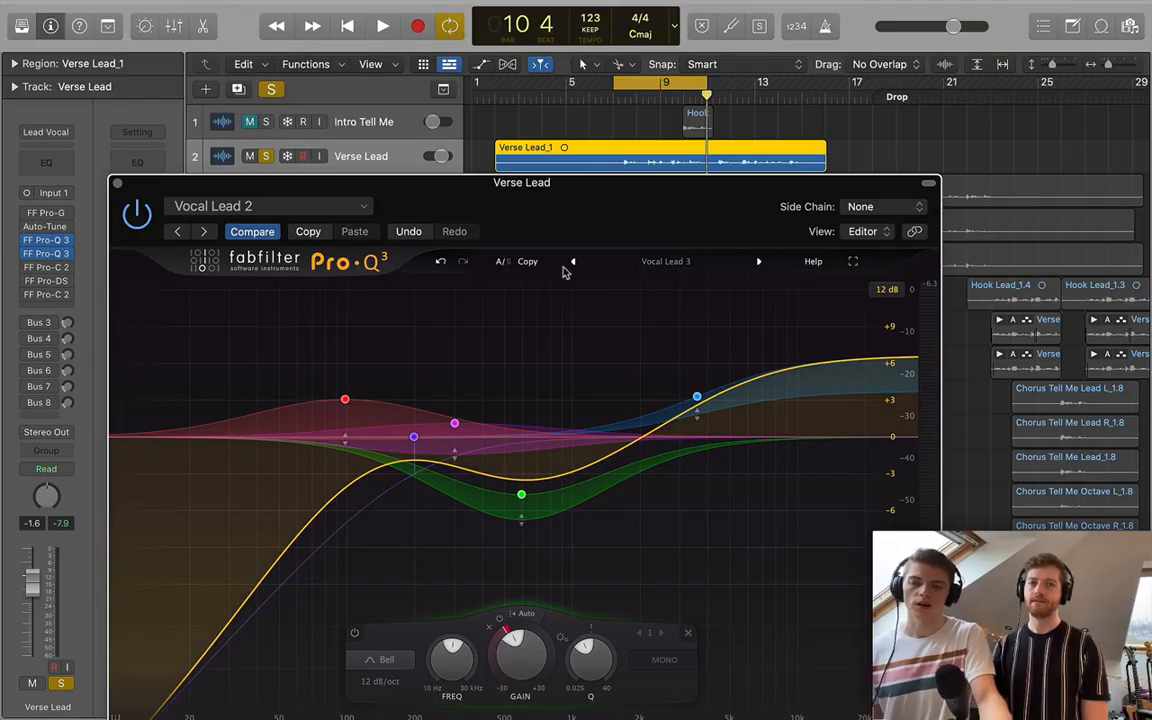
mouse_move(528, 502)
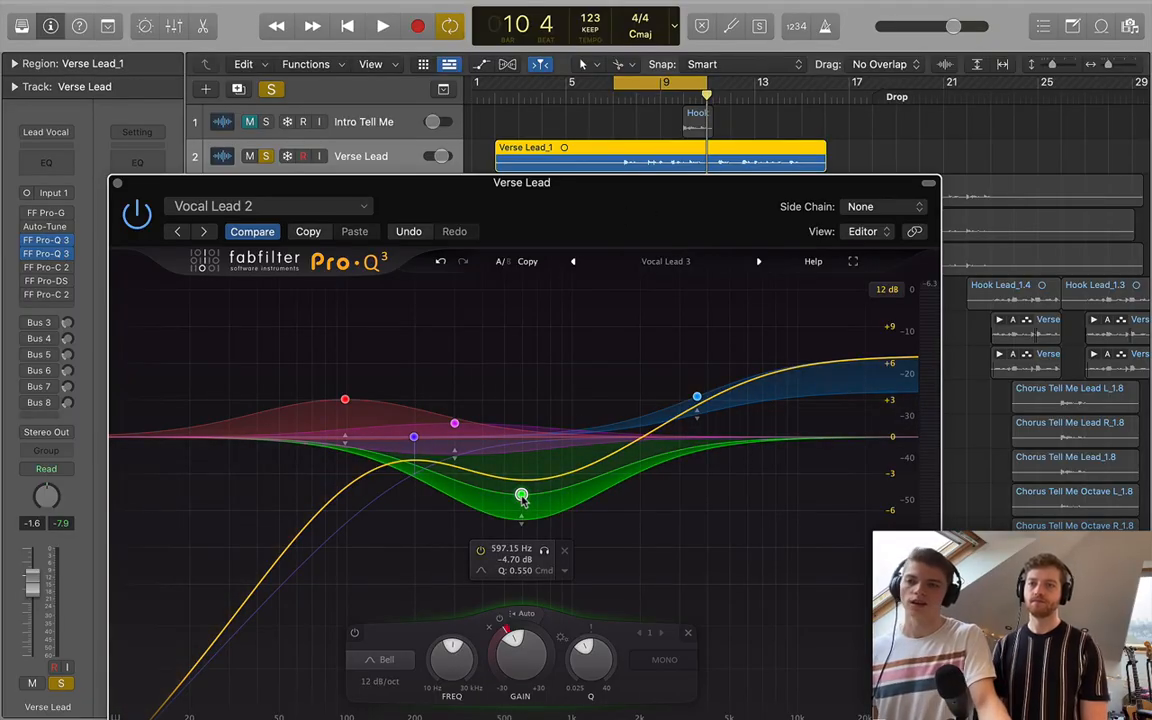
left_click_drag(522, 500, 532, 491)
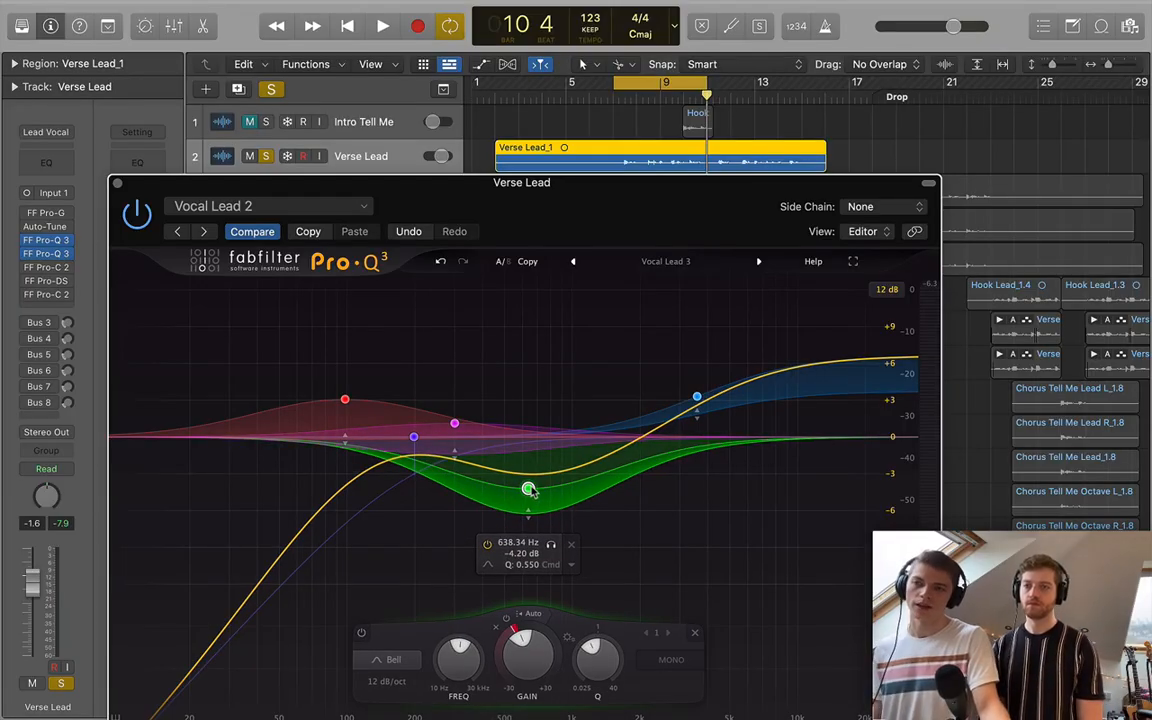
Set the high shelf to about 3330 Hz at +7 dB and check its shape options, keeping High Shelf.
left_click_drag(695, 400, 699, 394)
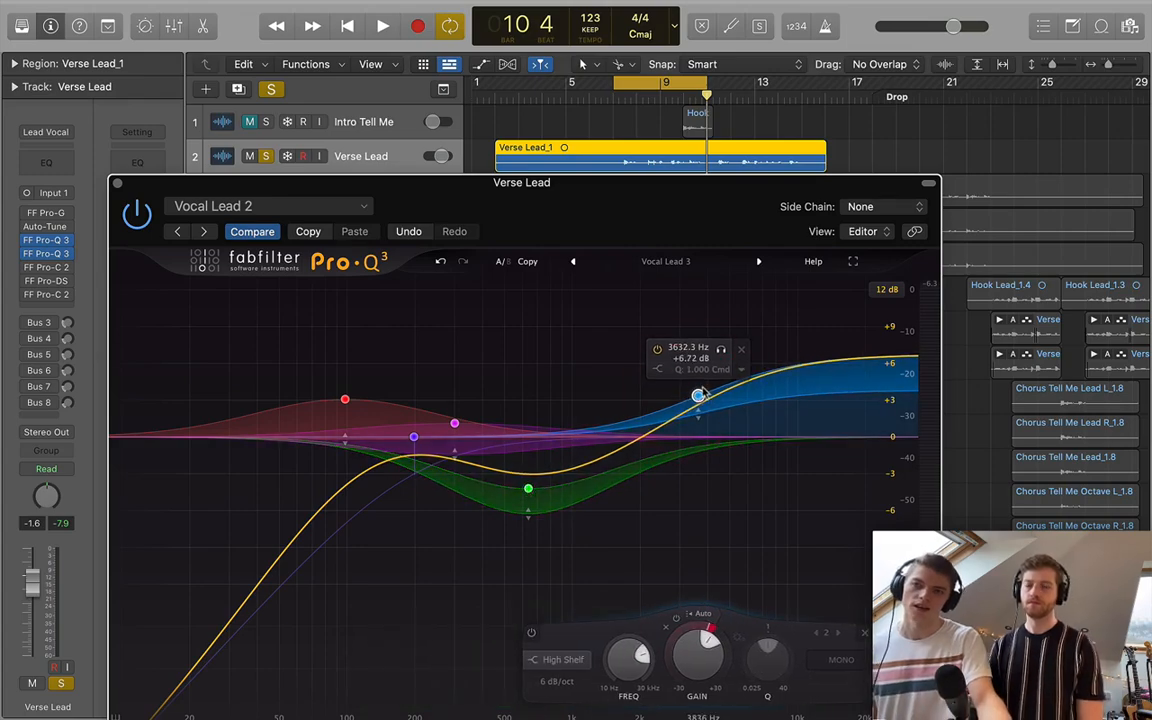
mouse_move(700, 400)
left_mouse_down()
mouse_move(704, 414)
mouse_move(690, 395)
left_mouse_up()
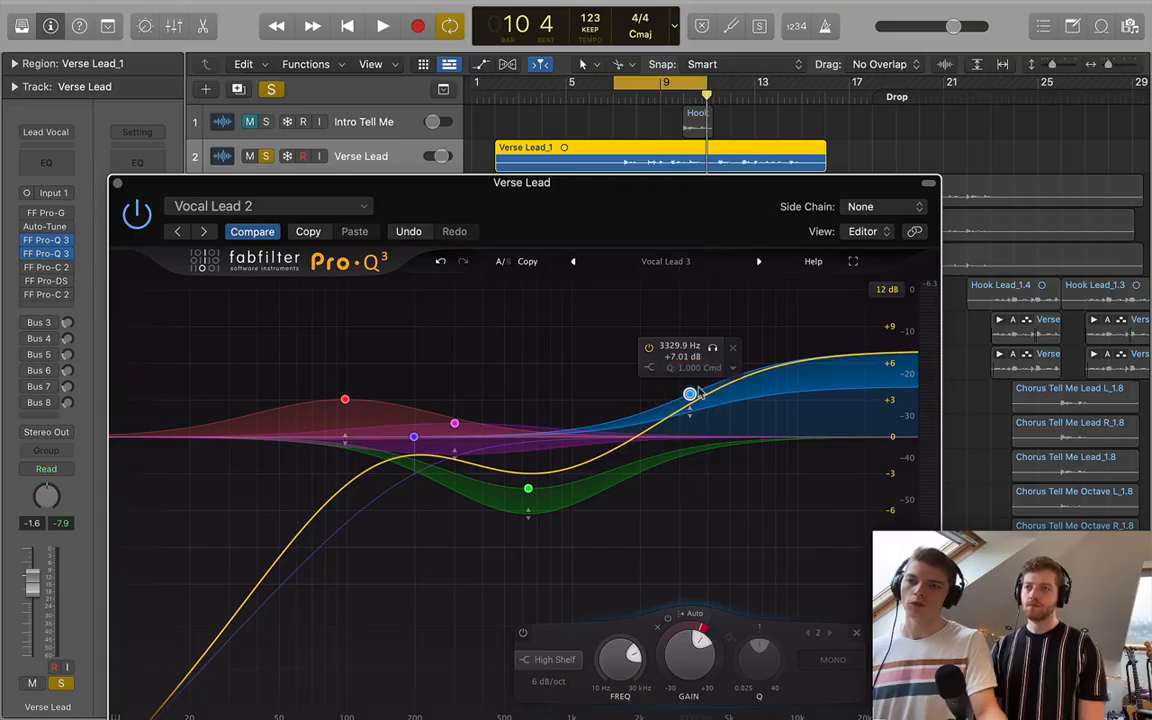
left_click(735, 370)
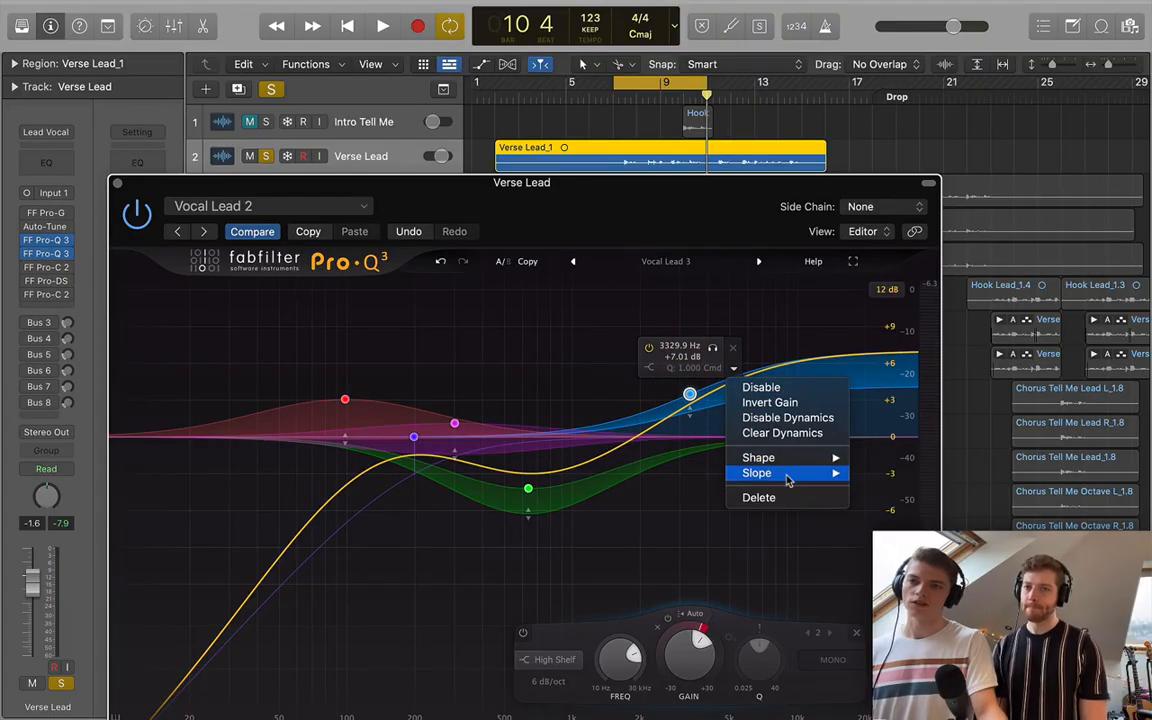
mouse_move(800, 474)
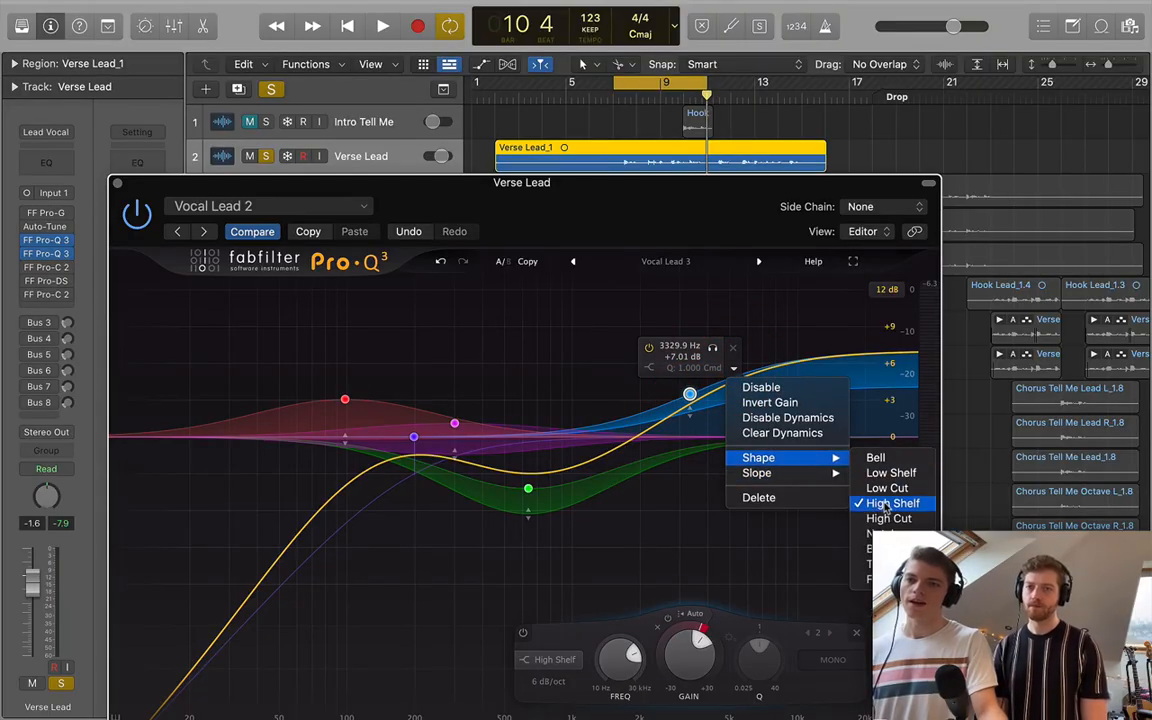
left_click(805, 330)
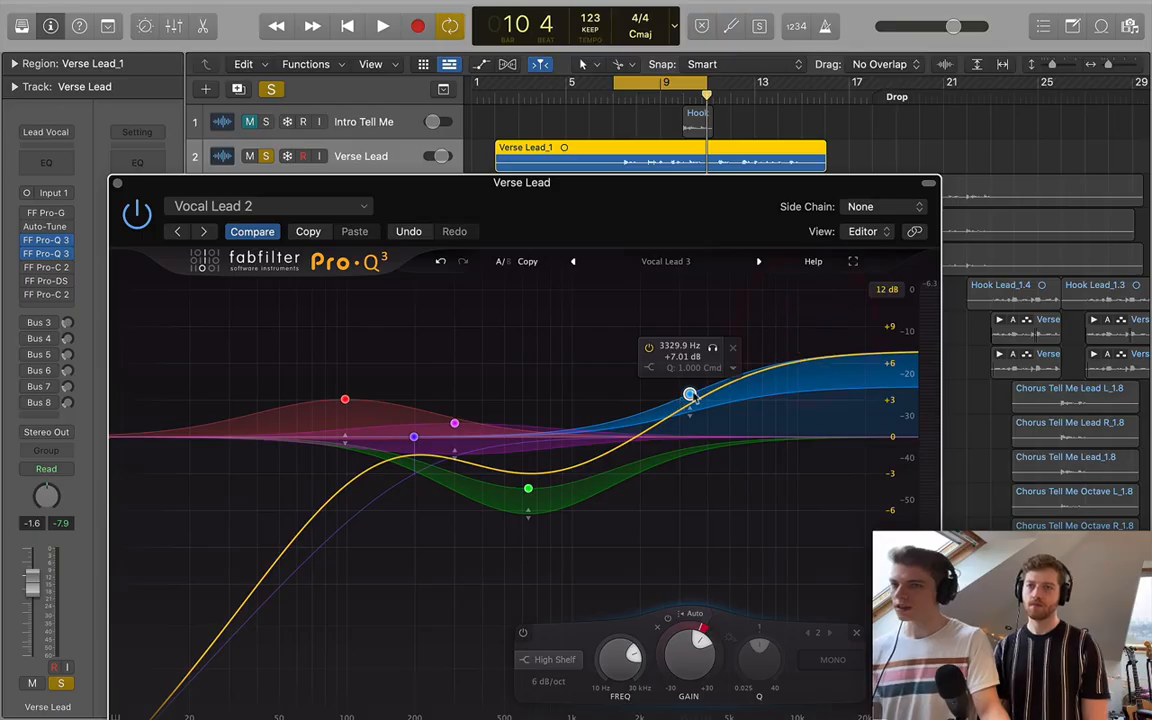
Flatten the high shelf to about 0 dB, and raise it during playback to +8.29 dB at about 3133 Hz for comparison.
left_click_drag(690, 395, 697, 483)
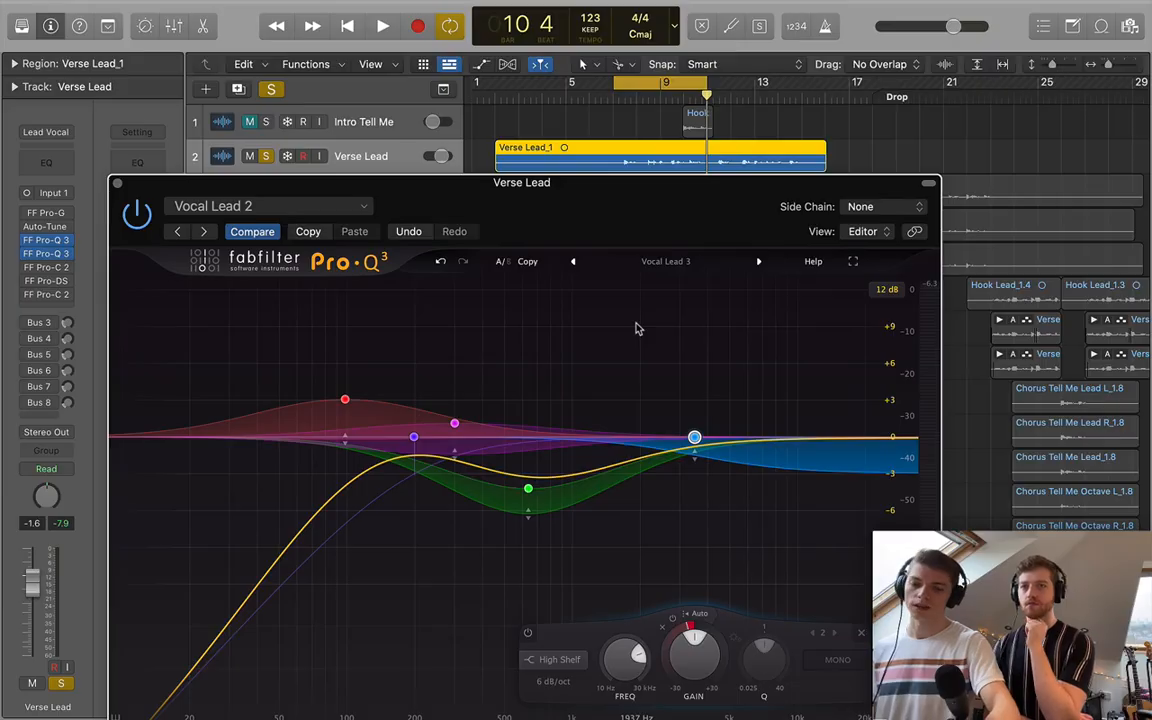
key("space")
mouse_move(695, 440)
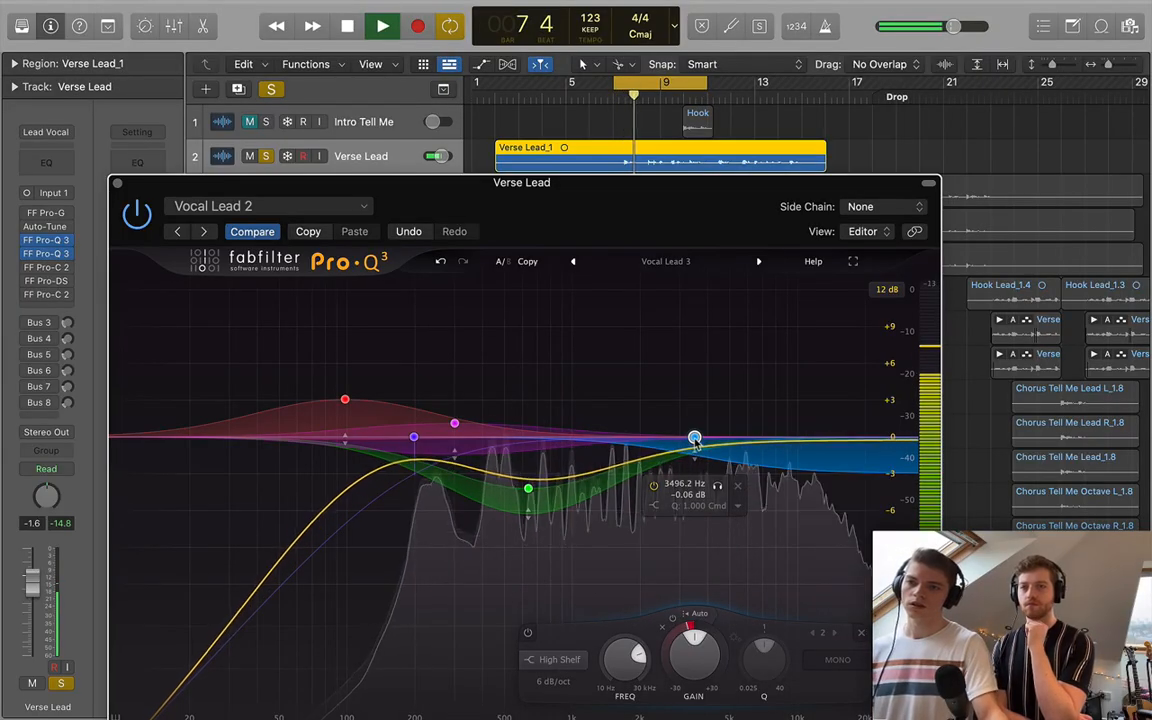
left_click_drag(695, 440, 683, 337)
Listen to the high shelf band soloed, stop playback, and leave its solo switched off.
left_click(713, 344)
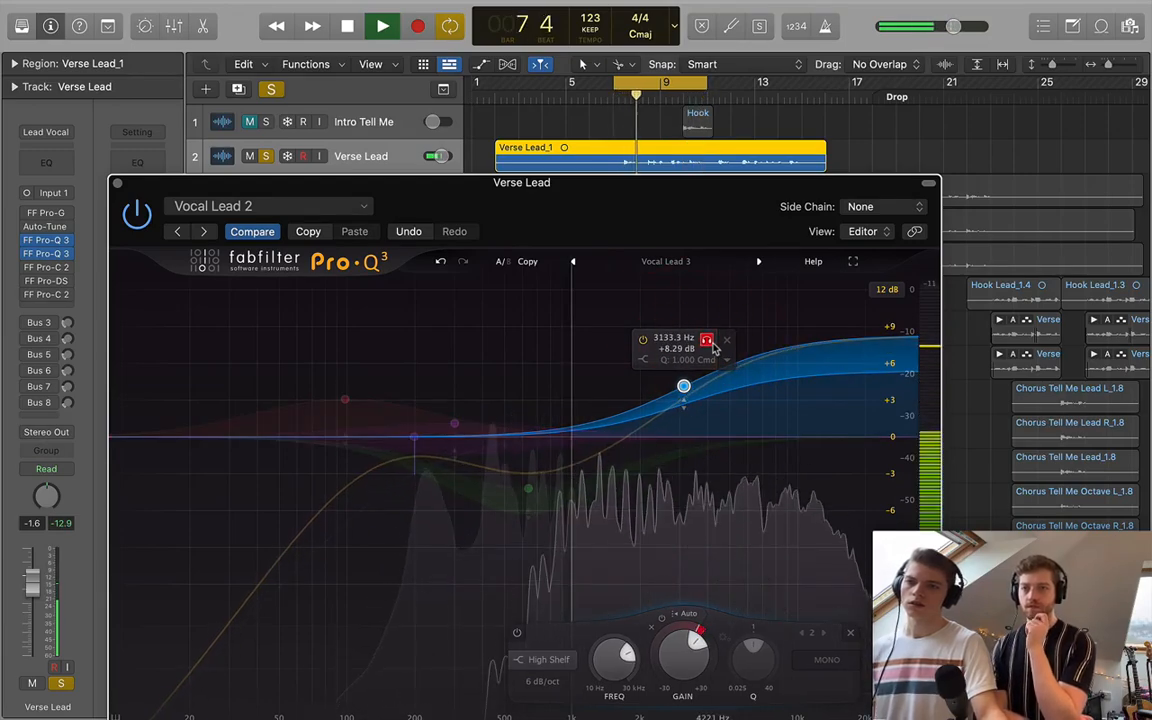
left_click(713, 344)
key("space")
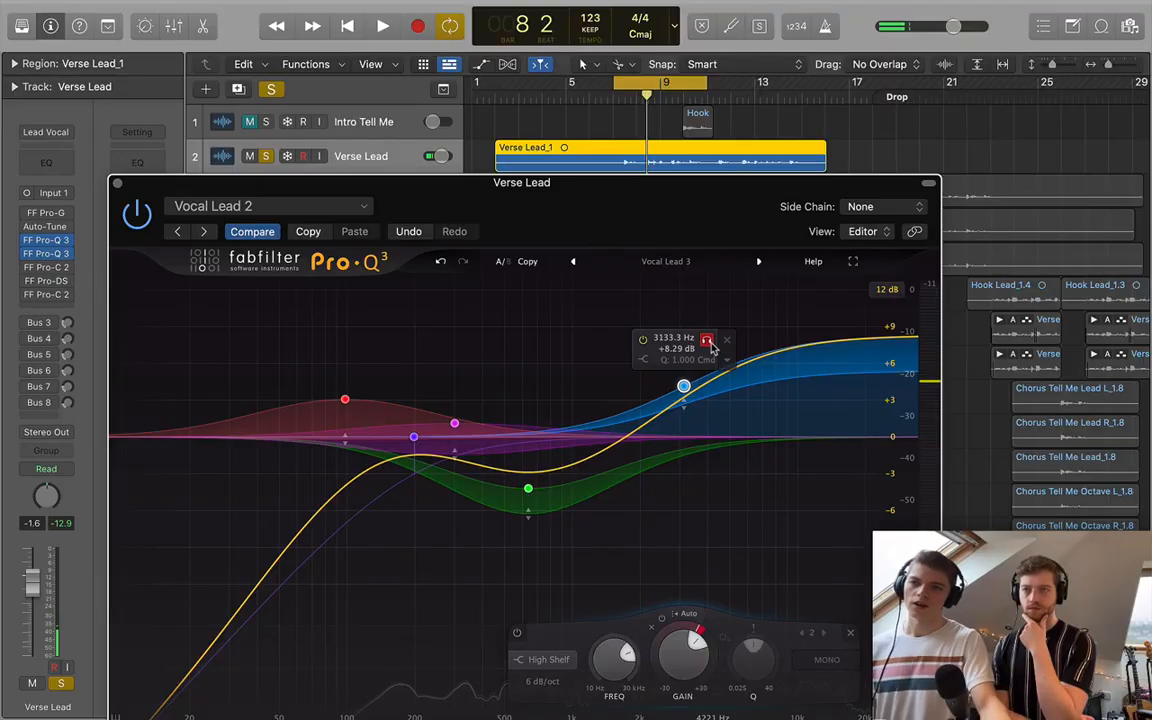
left_click(713, 344)
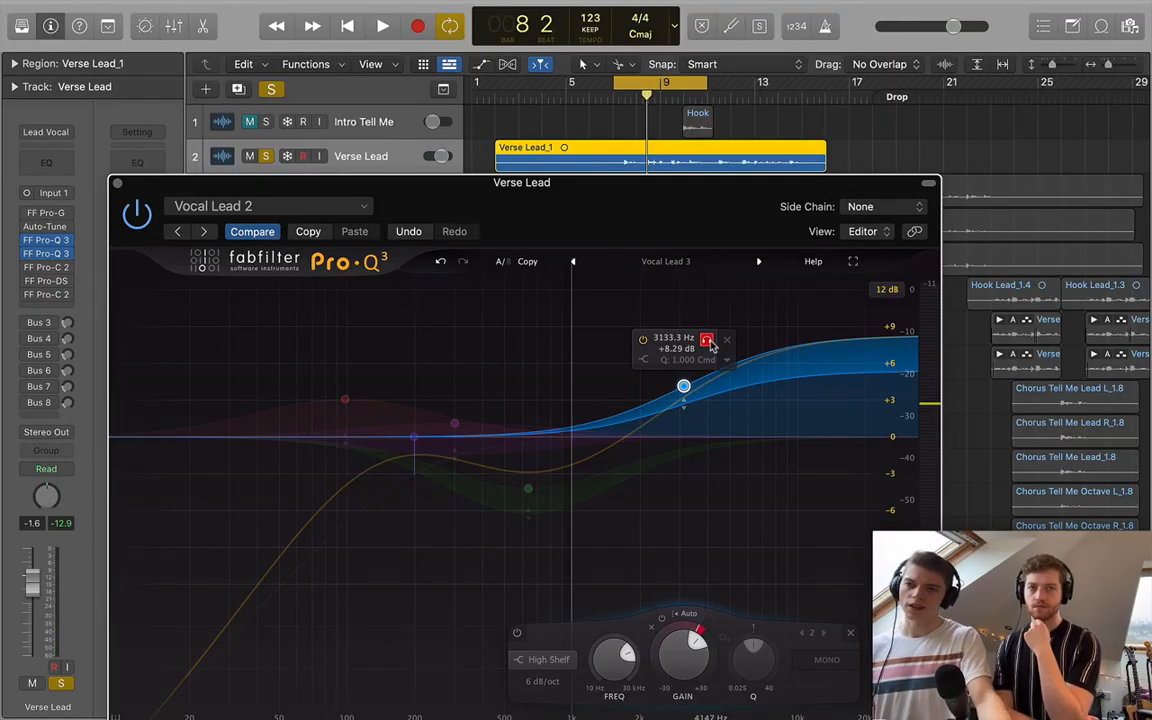
left_click(711, 344)
Set the high shelf to about 4073 Hz at +6.79 dB and extend its dynamic range upward above the band's gain.
left_click_drag(683, 386, 697, 418)
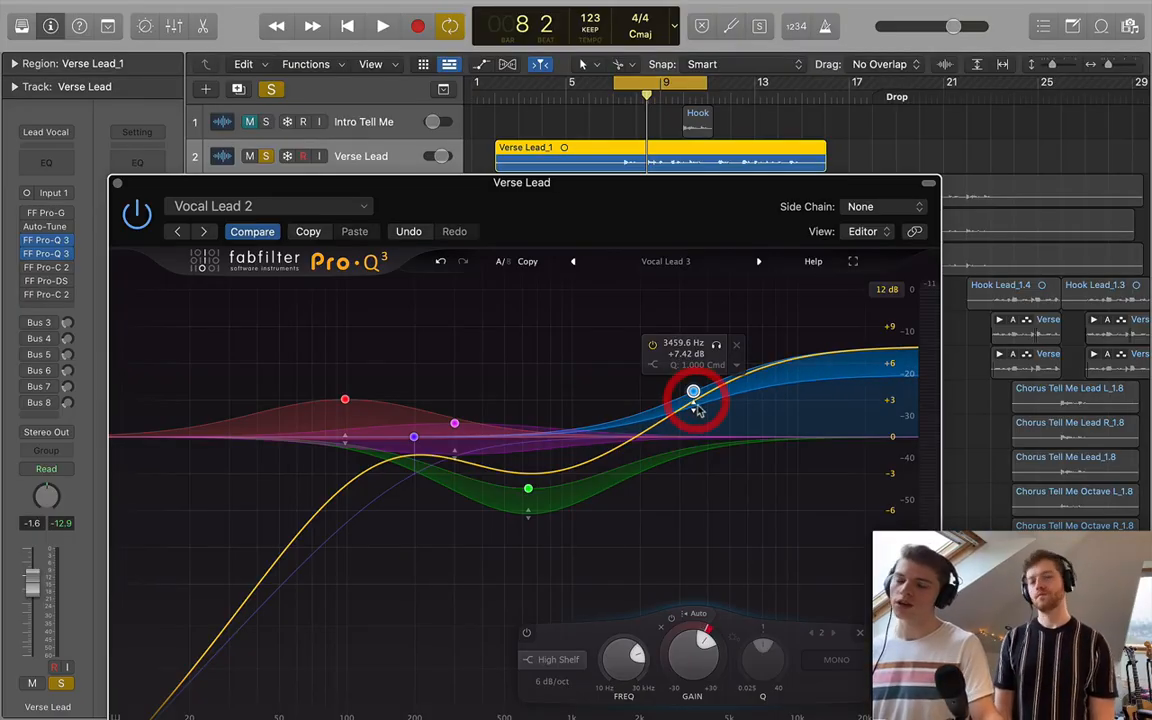
left_click_drag(697, 410, 709, 435)
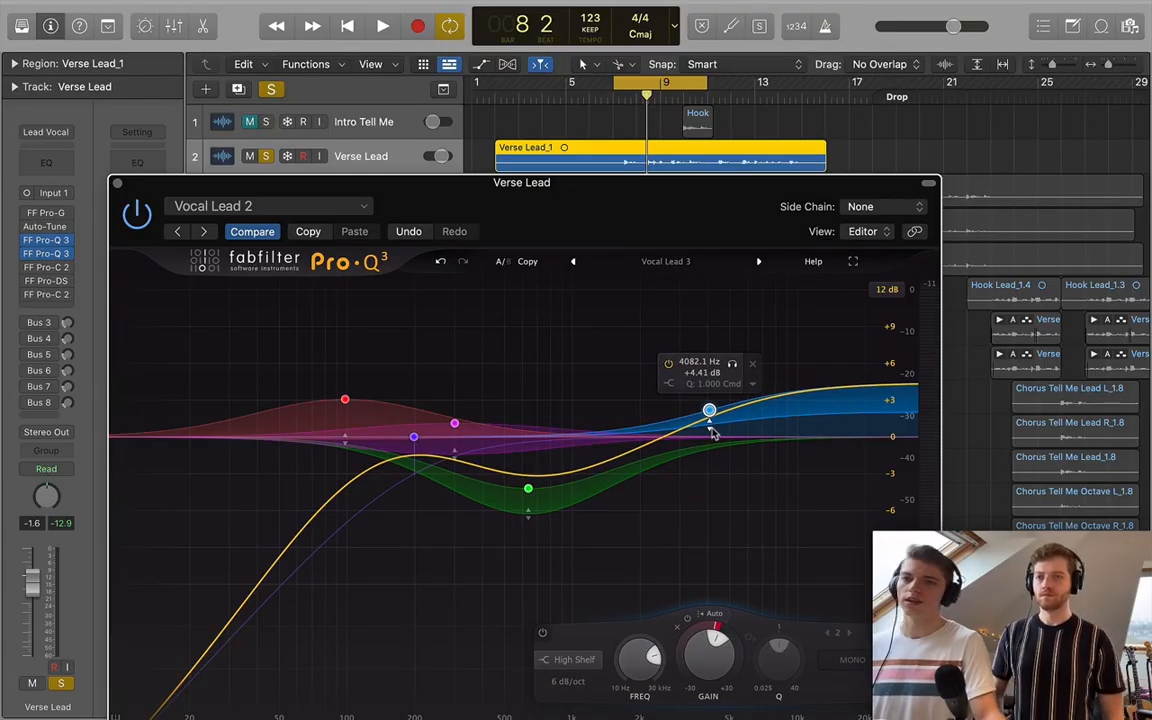
mouse_move(712, 431)
left_mouse_down()
mouse_move(711, 357)
mouse_move(710, 388)
left_mouse_up()
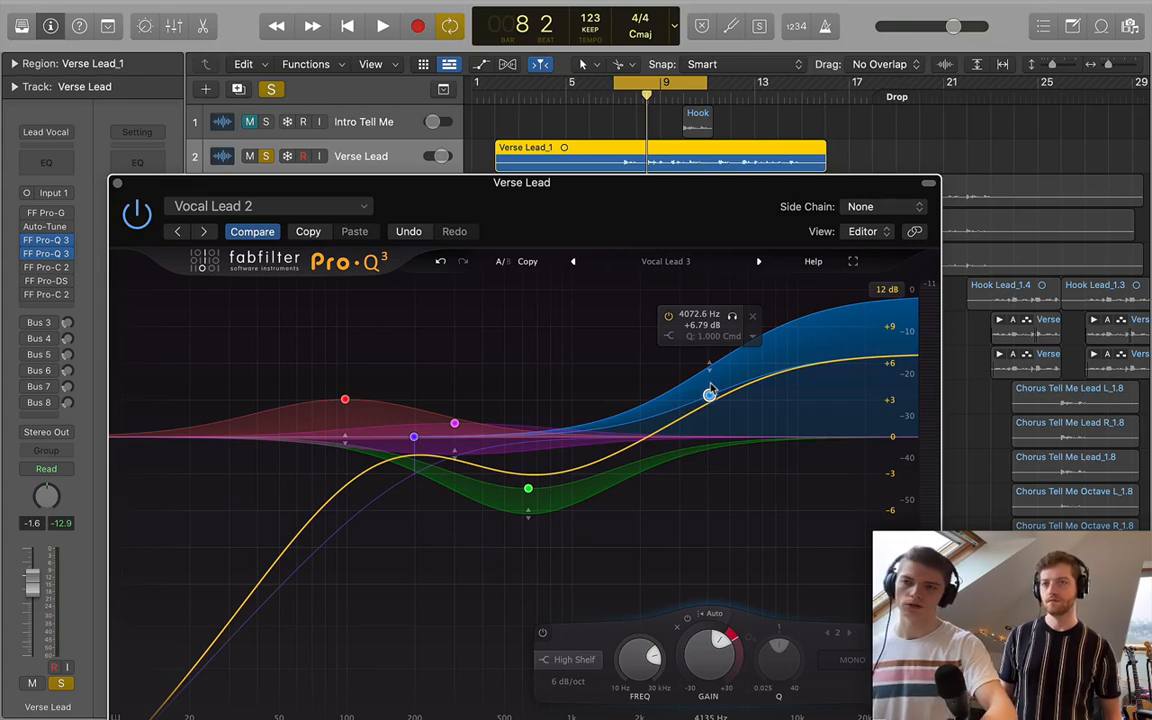
Audition the upward-expanding high shelf, return its dynamic range to a small downward reduction, and stop playback.
key("space")
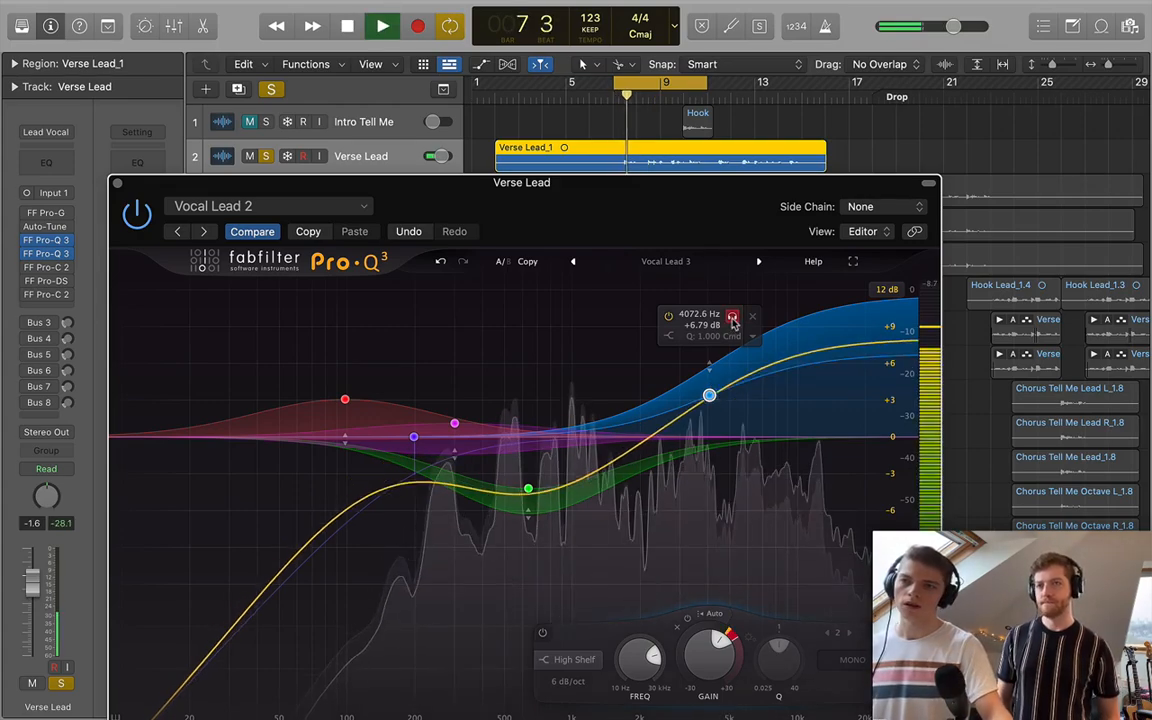
left_click(708, 343)
left_click_drag(709, 366, 710, 398)
key("space")
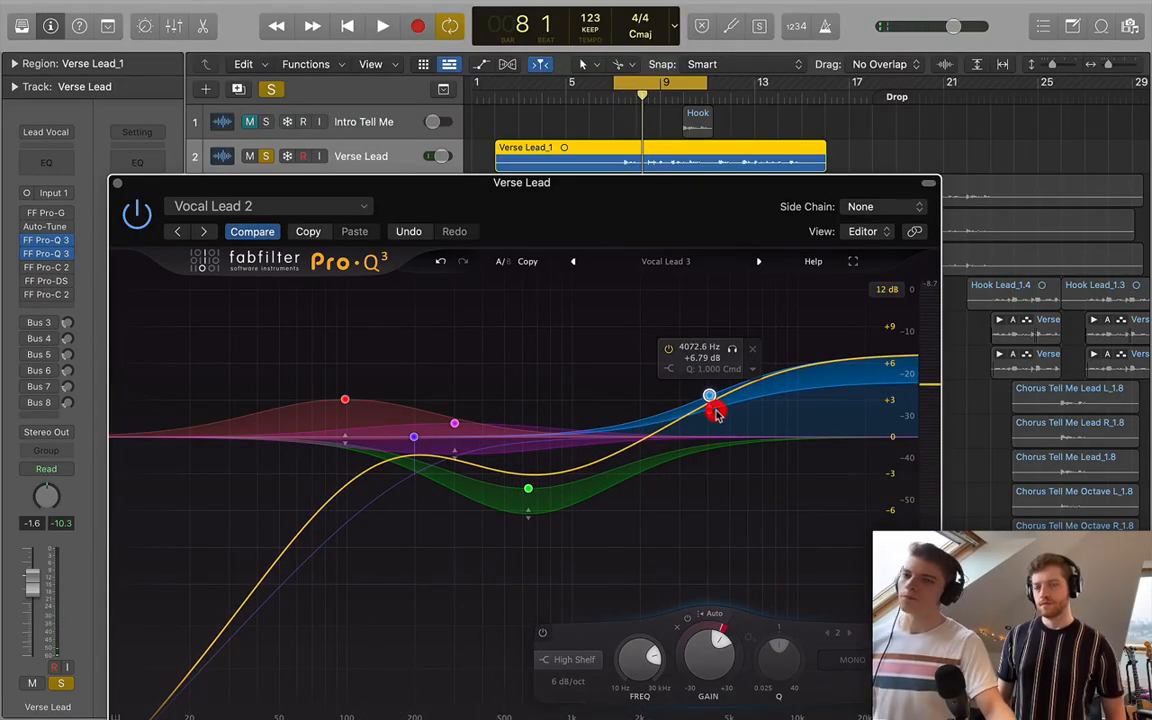
Shift the green dynamic bell band to about 684 Hz and lower its gain to -5.15 dB.
left_click(716, 414)
left_click(528, 489)
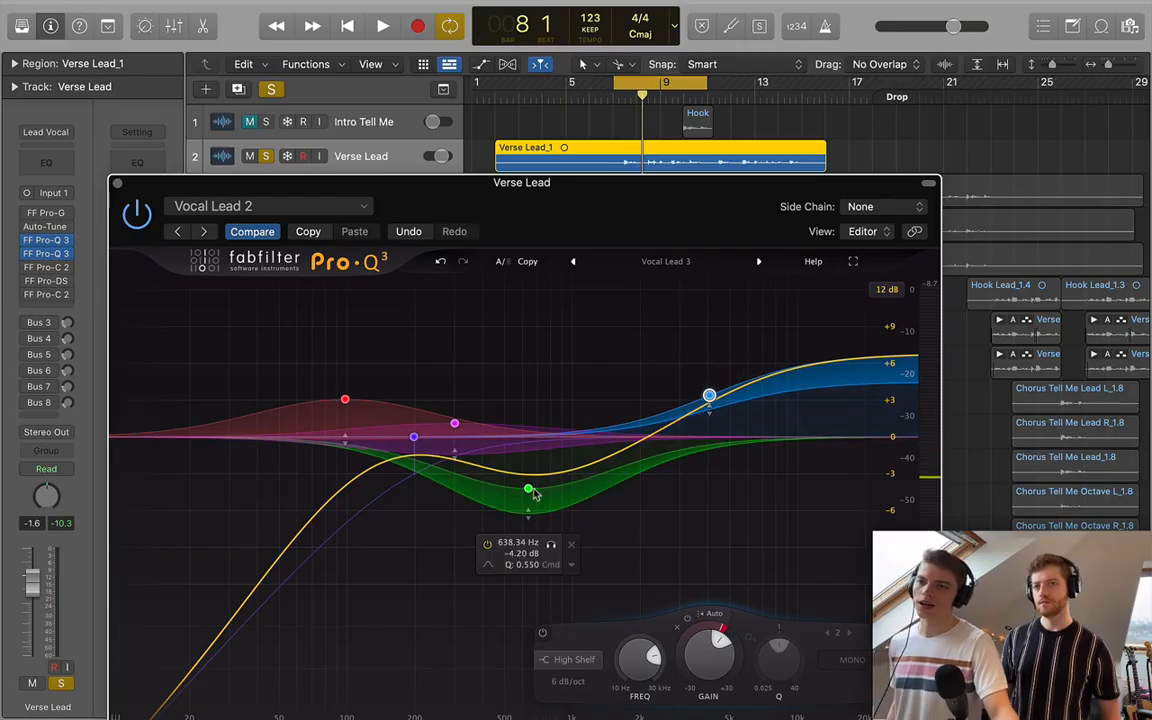
left_click_drag(528, 491, 534, 492)
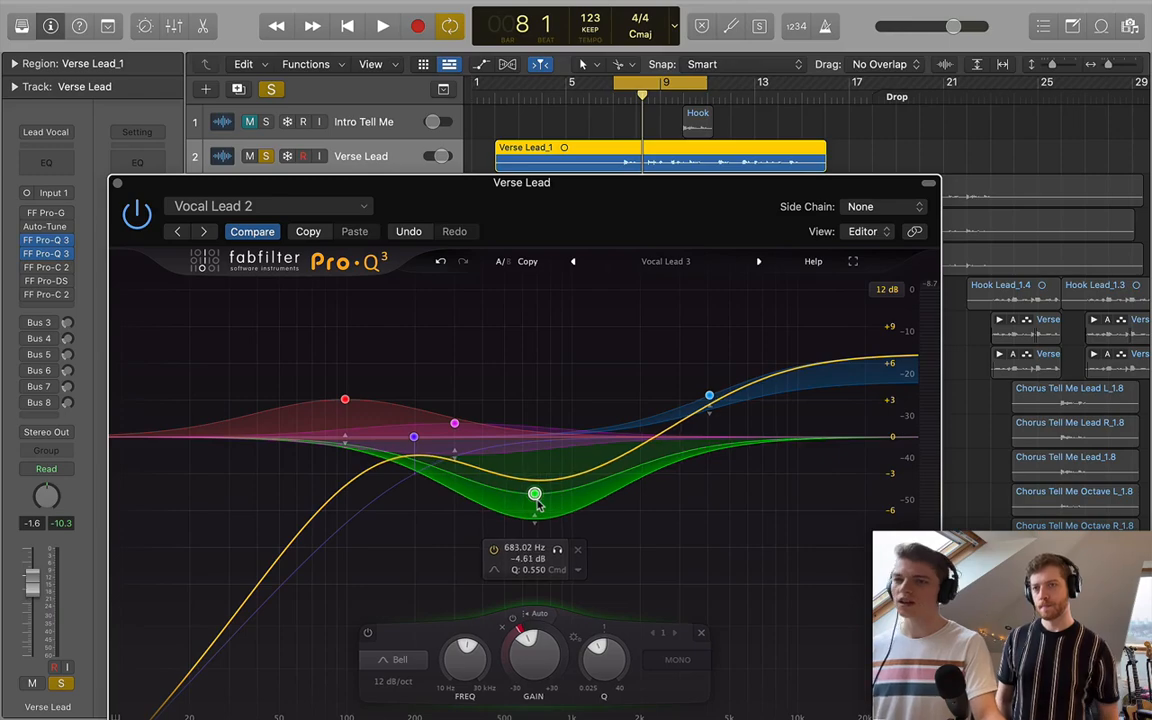
left_click_drag(536, 497, 557, 525)
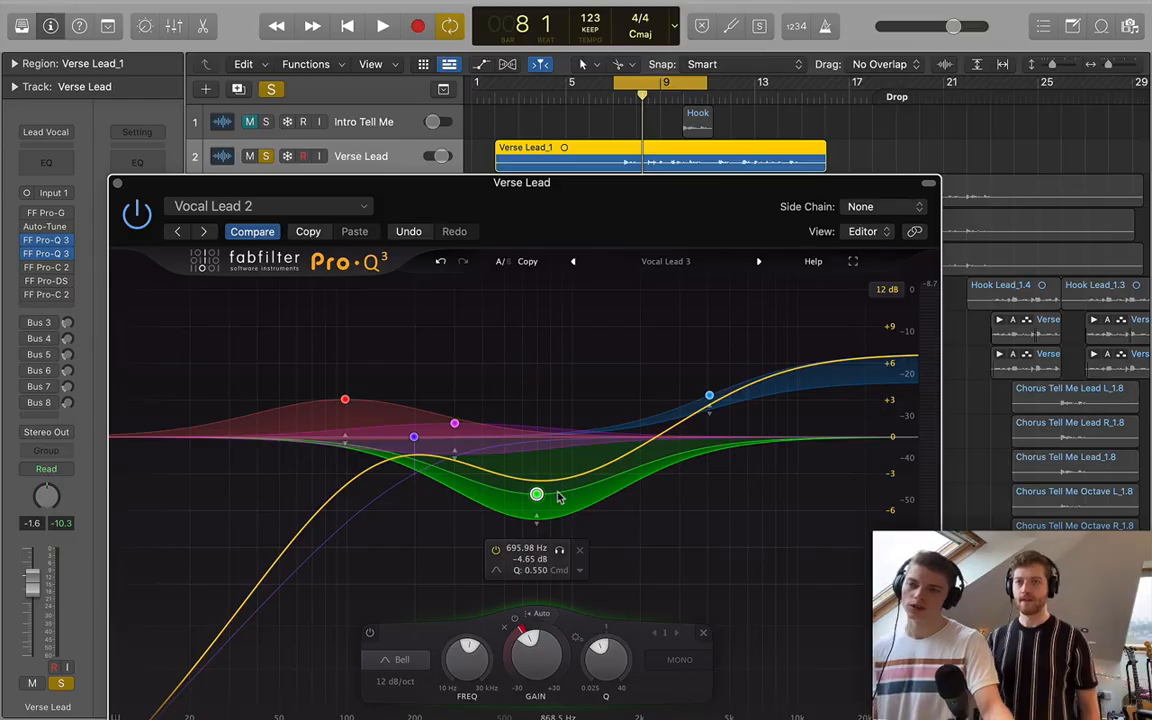
left_click_drag(537, 496, 536, 497)
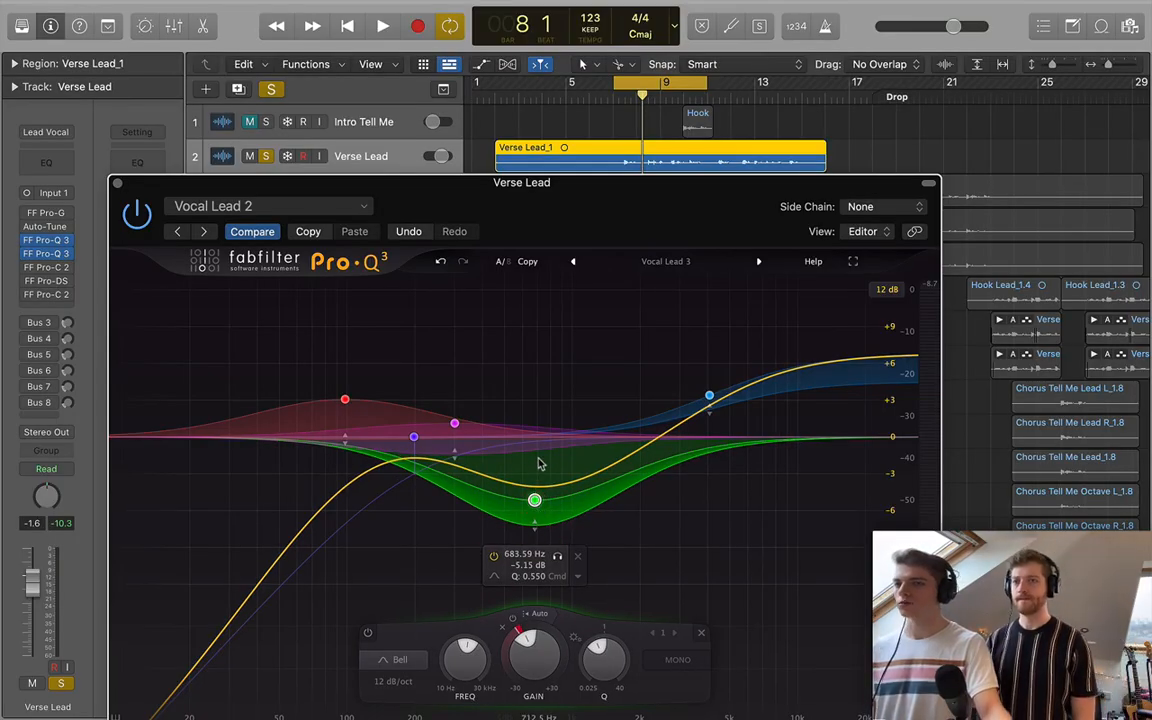
Nudge the low cut slightly lower, set the green bell to about 675 Hz at -5.48 dB, and close the equalizer.
mouse_move(466, 482)
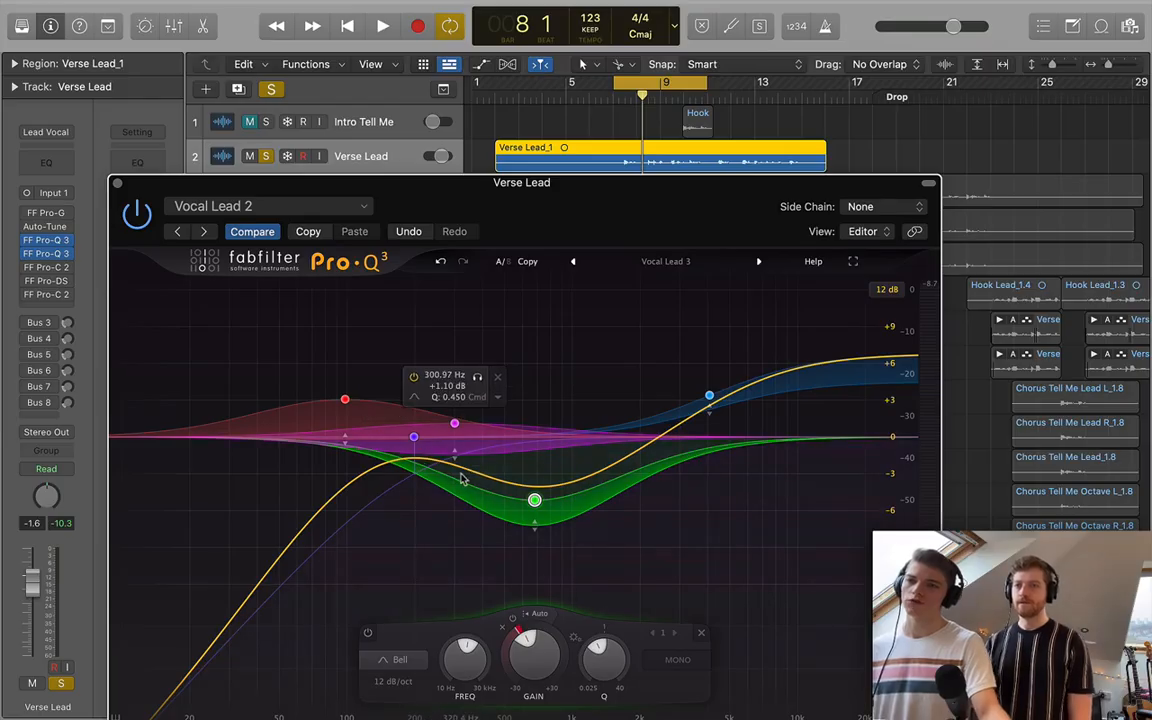
mouse_move(420, 447)
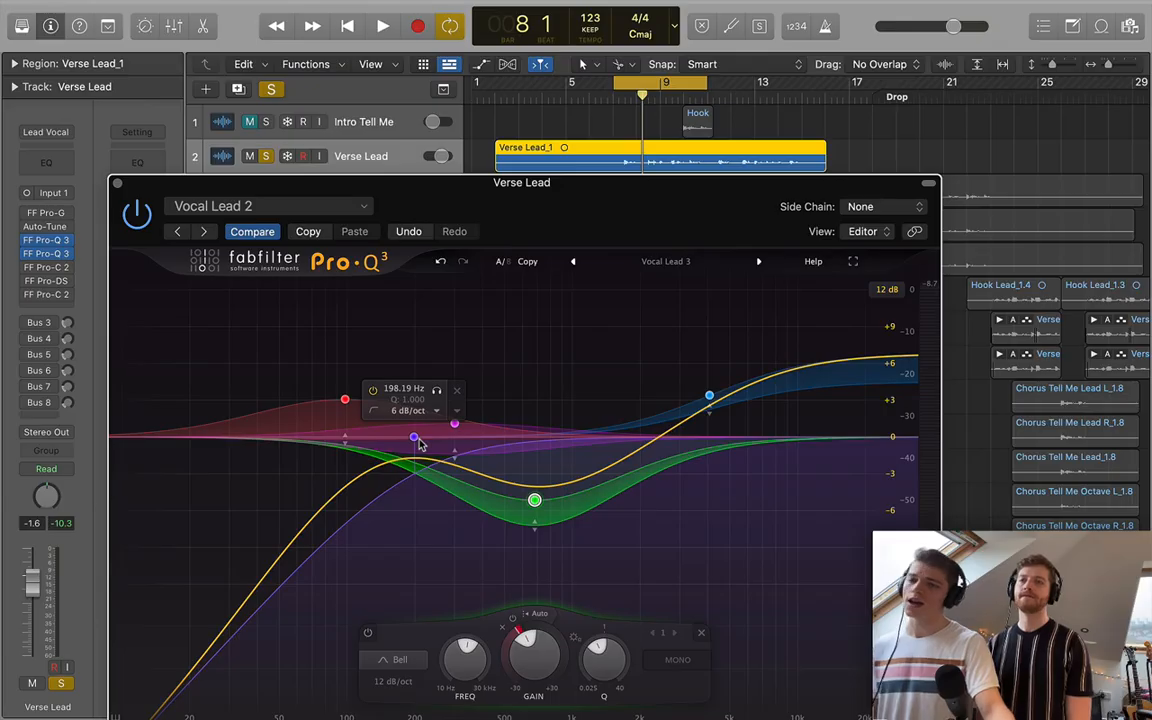
left_click_drag(417, 445, 418, 444)
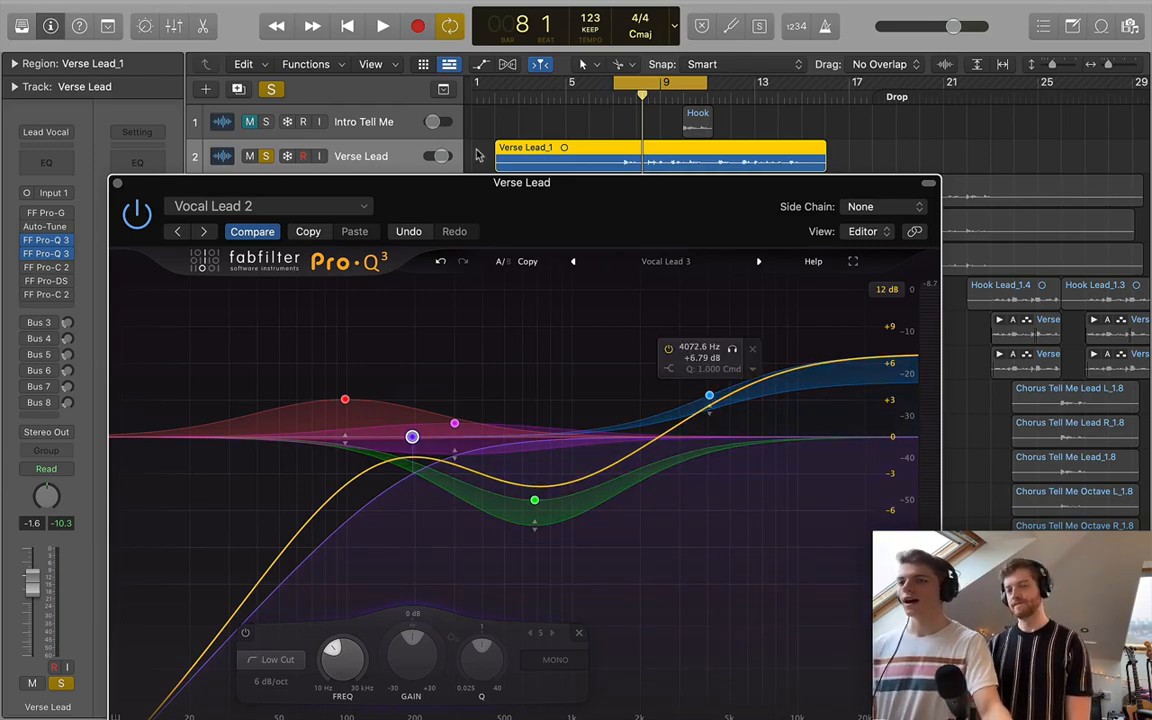
left_click_drag(602, 205, 630, 127)
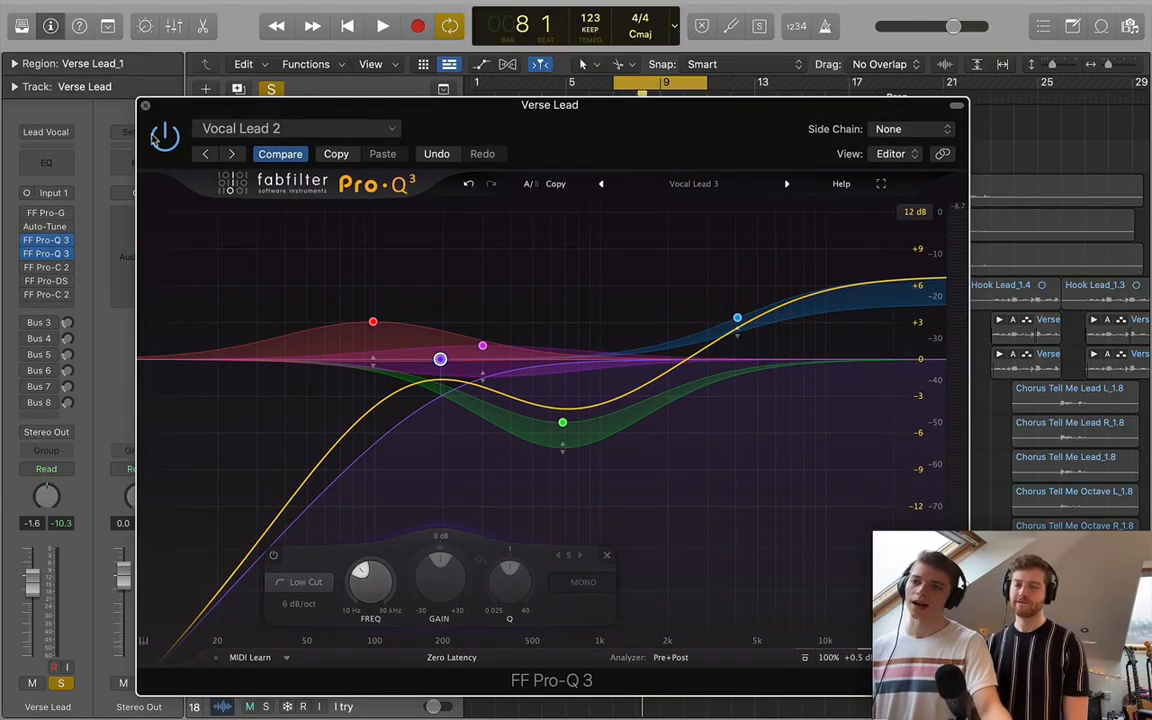
left_click(561, 425)
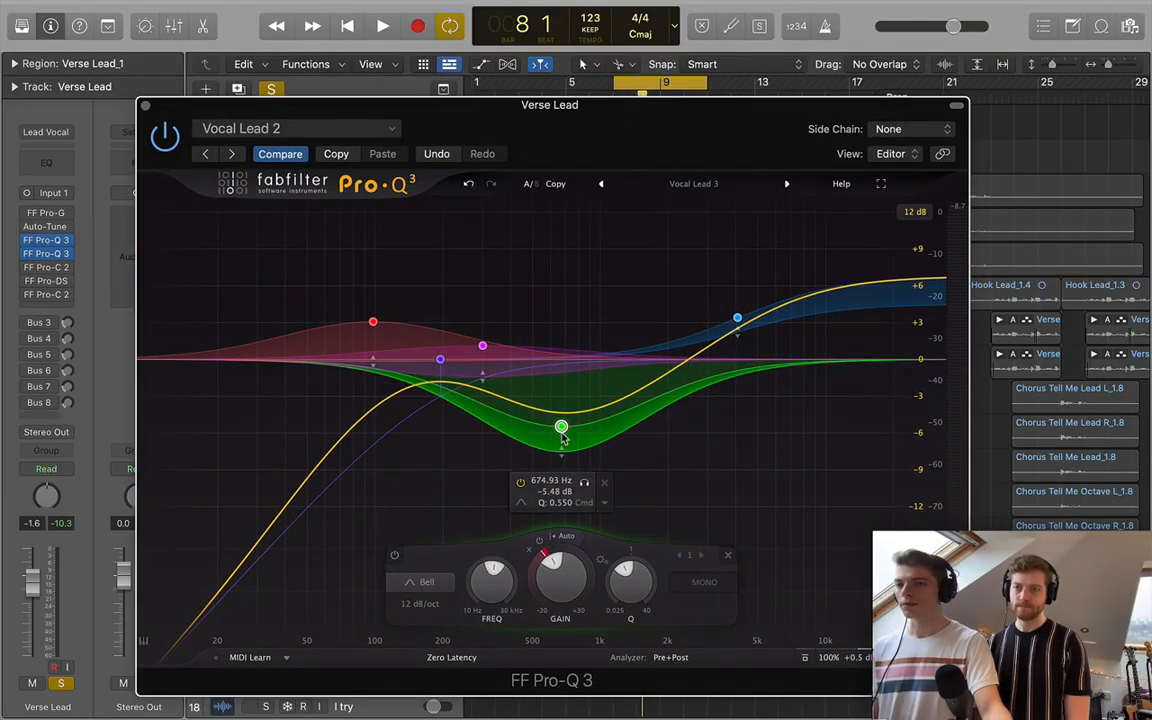
left_click(145, 105)
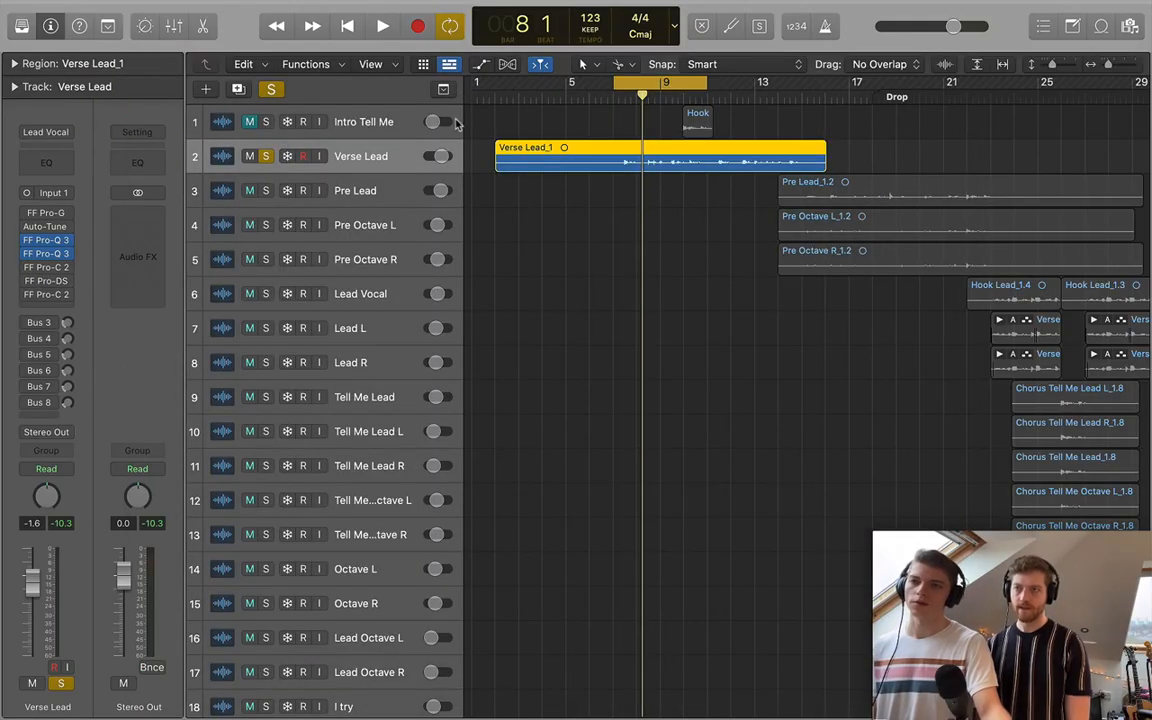
Solo the Pre Octave L track, examine the high shelf in its second FF Pro-Q 3, close it, and remove the solo.
left_click(362, 224)
left_click(265, 224)
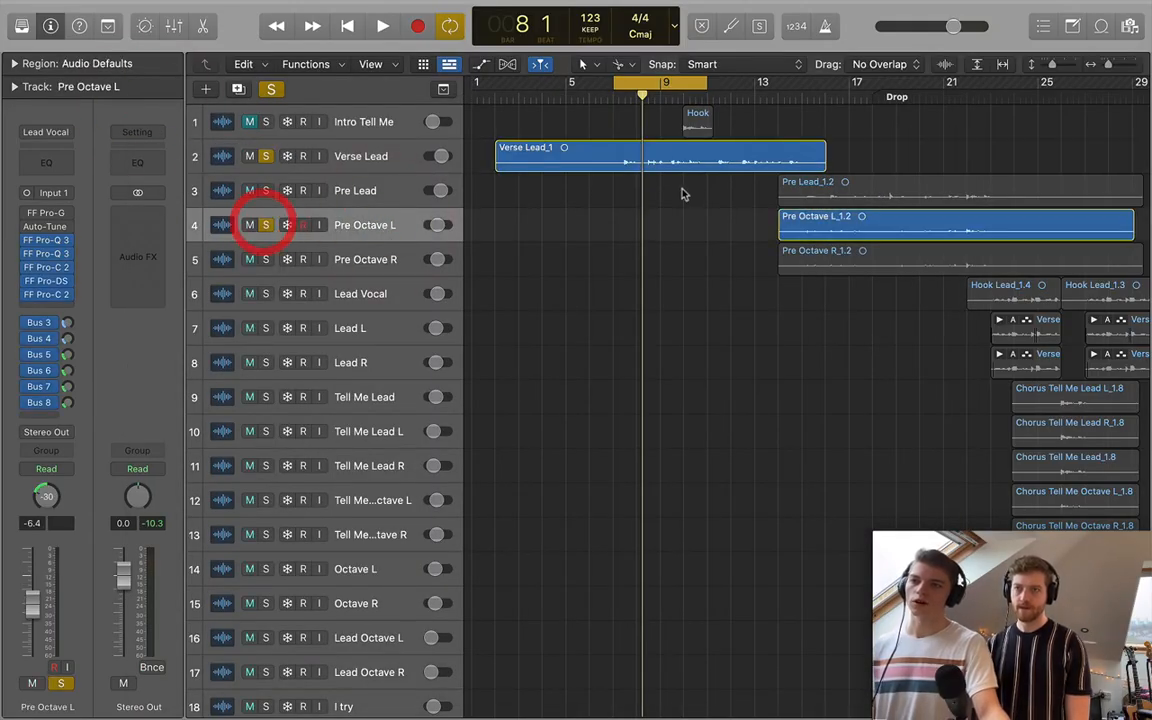
scroll(681, 194, "right", 2)
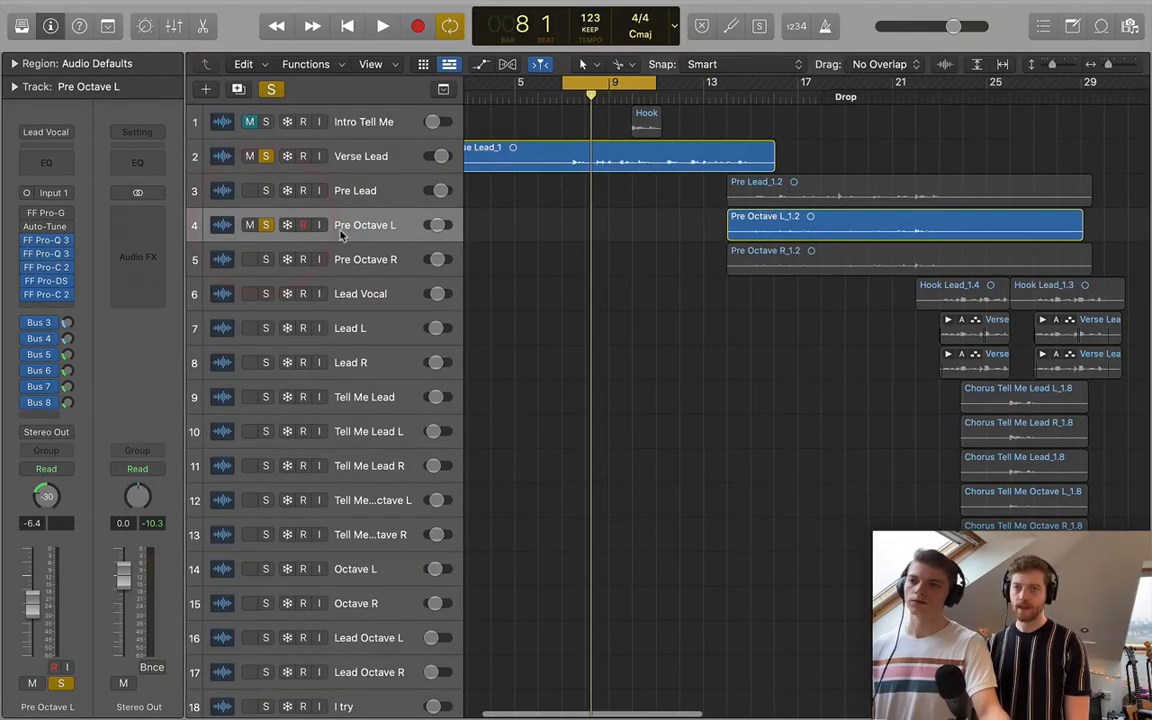
left_click(47, 254)
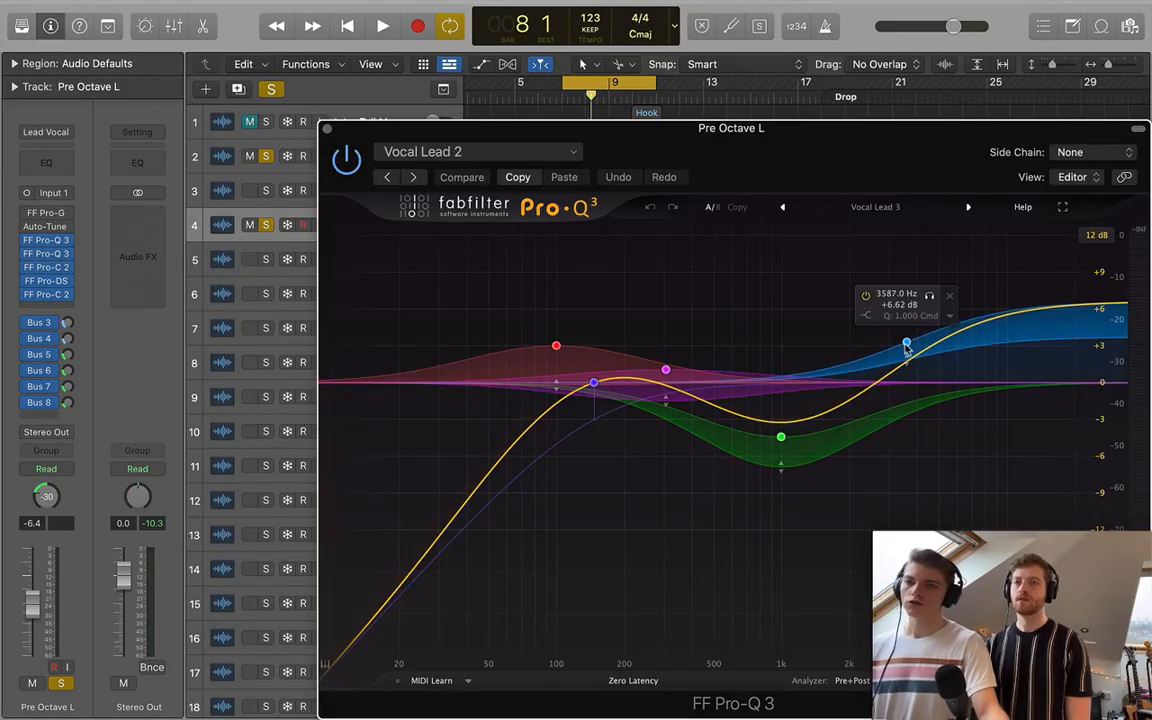
mouse_move(907, 345)
left_mouse_down()
mouse_move(900, 321)
mouse_move(905, 347)
left_mouse_up()
left_click(327, 128)
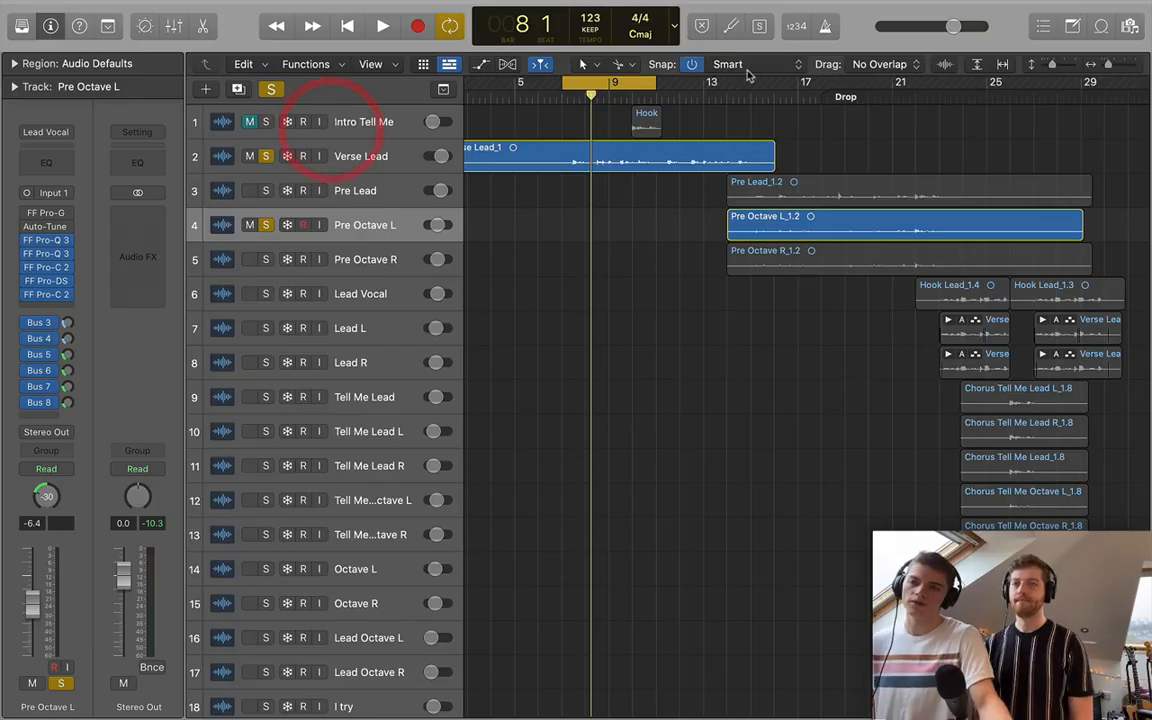
left_click(266, 225)
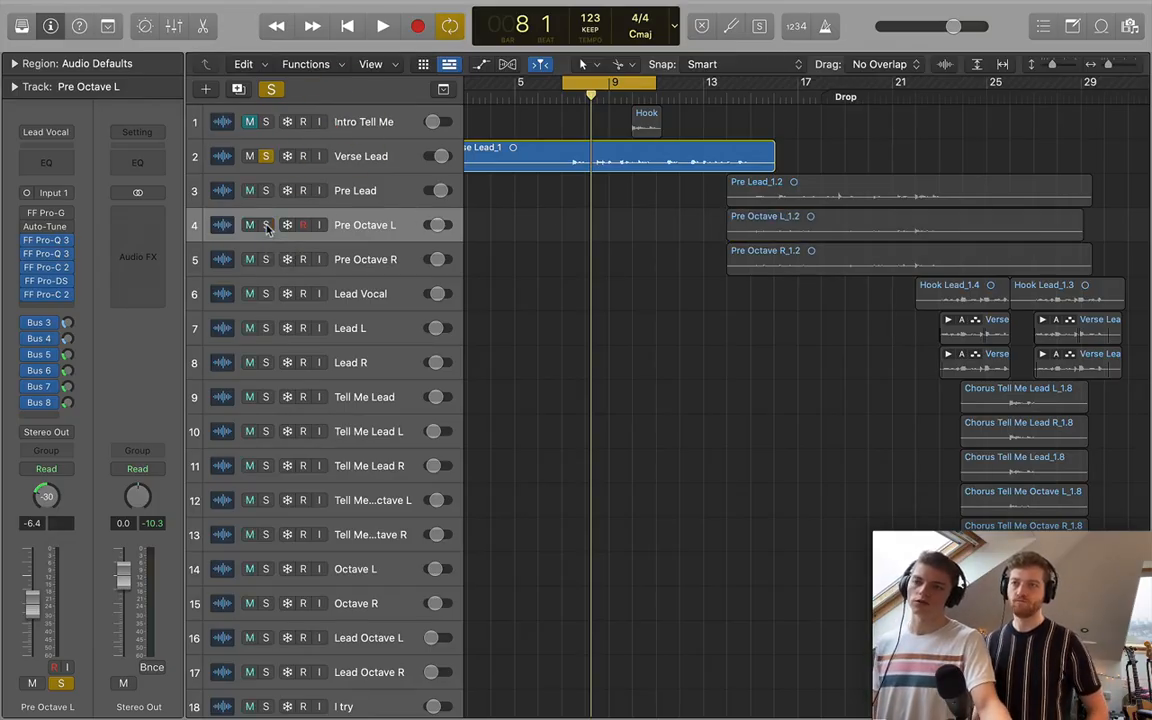
Select the Verse Lead track and open its first FF Pro-C 2 compressor with the whole plug-in window in view.
left_click(358, 154)
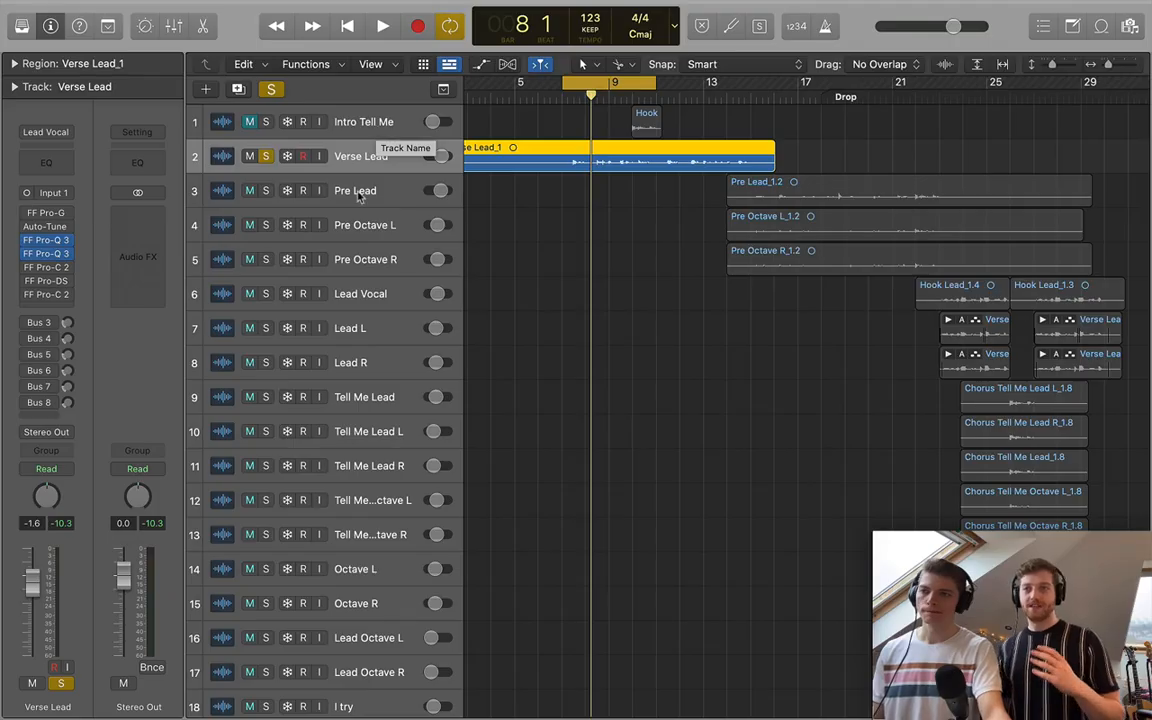
left_click(40, 267)
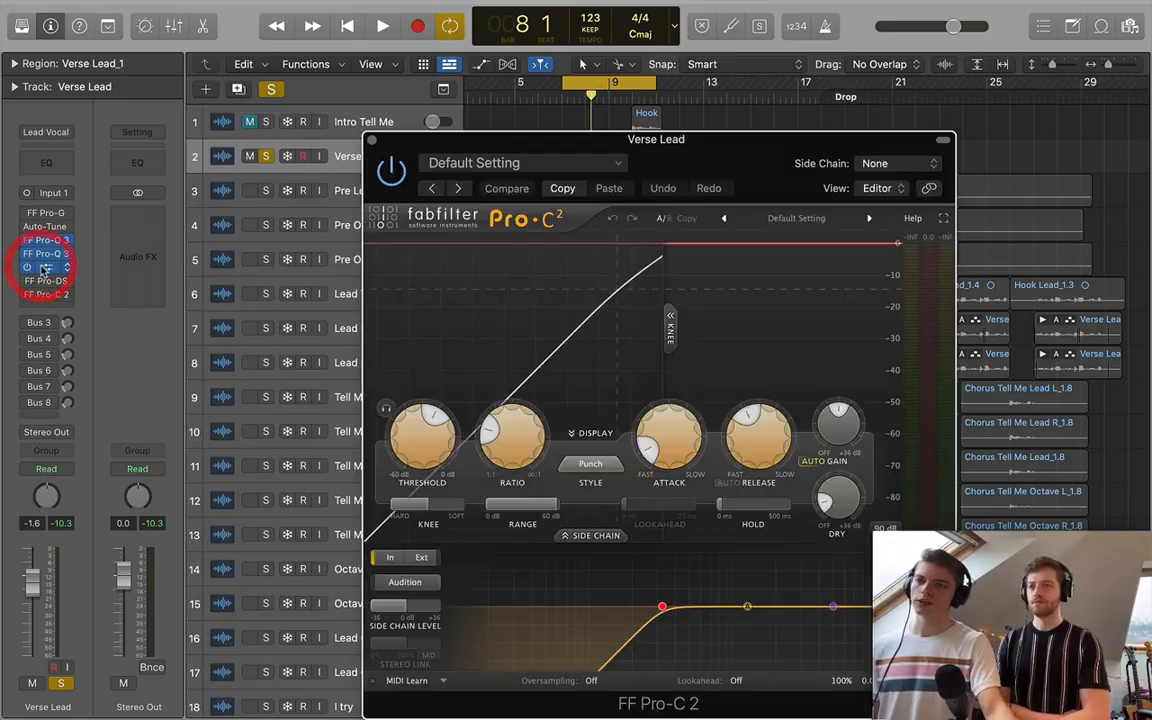
left_click_drag(787, 165, 744, 146)
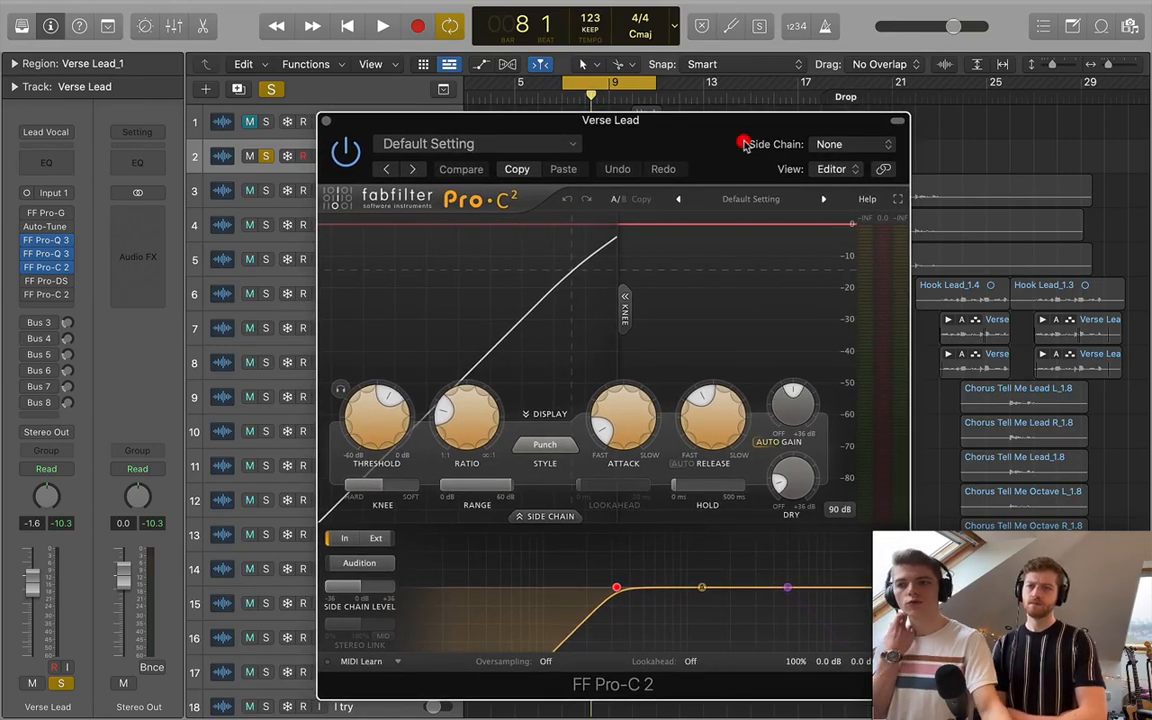
Try the compressor's ratio at its maximum to demonstrate the flattened curve, and return it to a gentle ratio.
mouse_move(478, 416)
left_click_drag(478, 416, 457, 413)
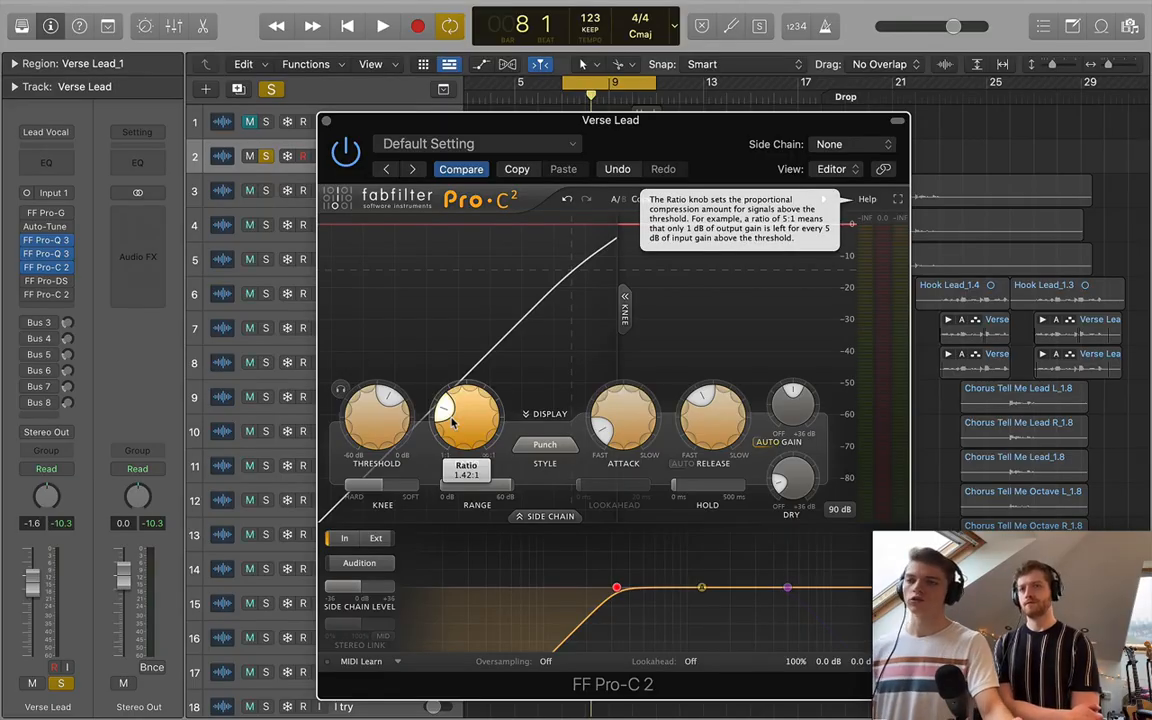
left_click_drag(452, 422, 597, 320)
left_click(490, 272)
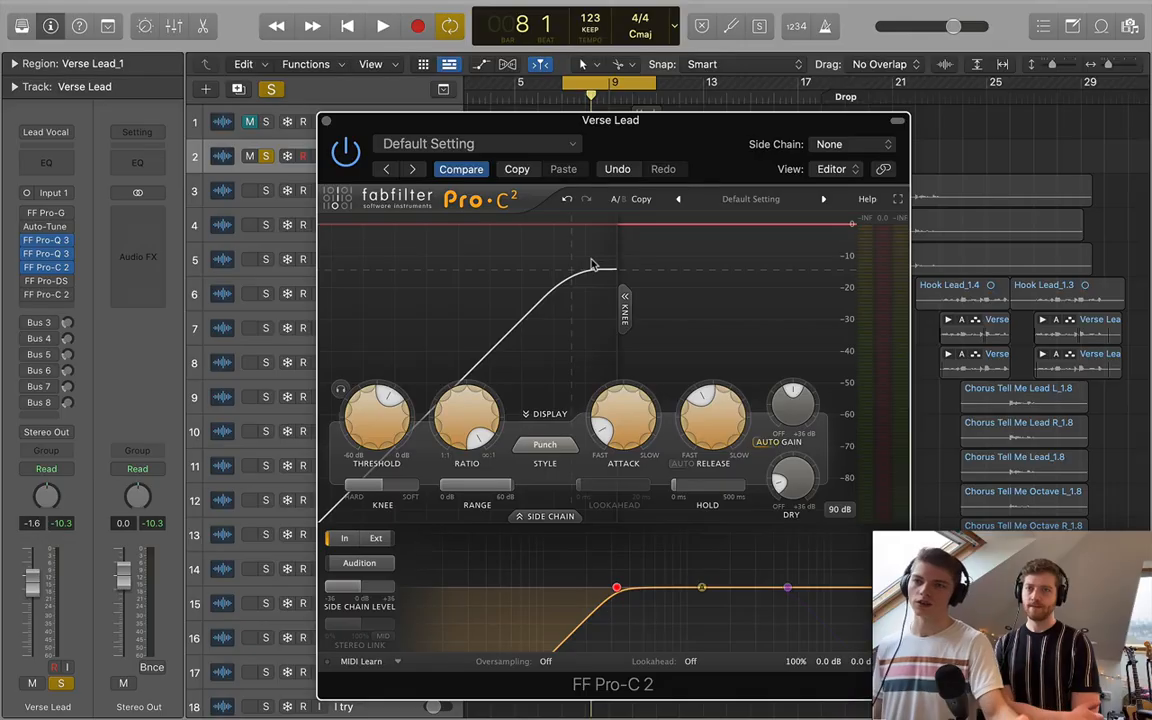
left_click_drag(467, 418, 442, 470)
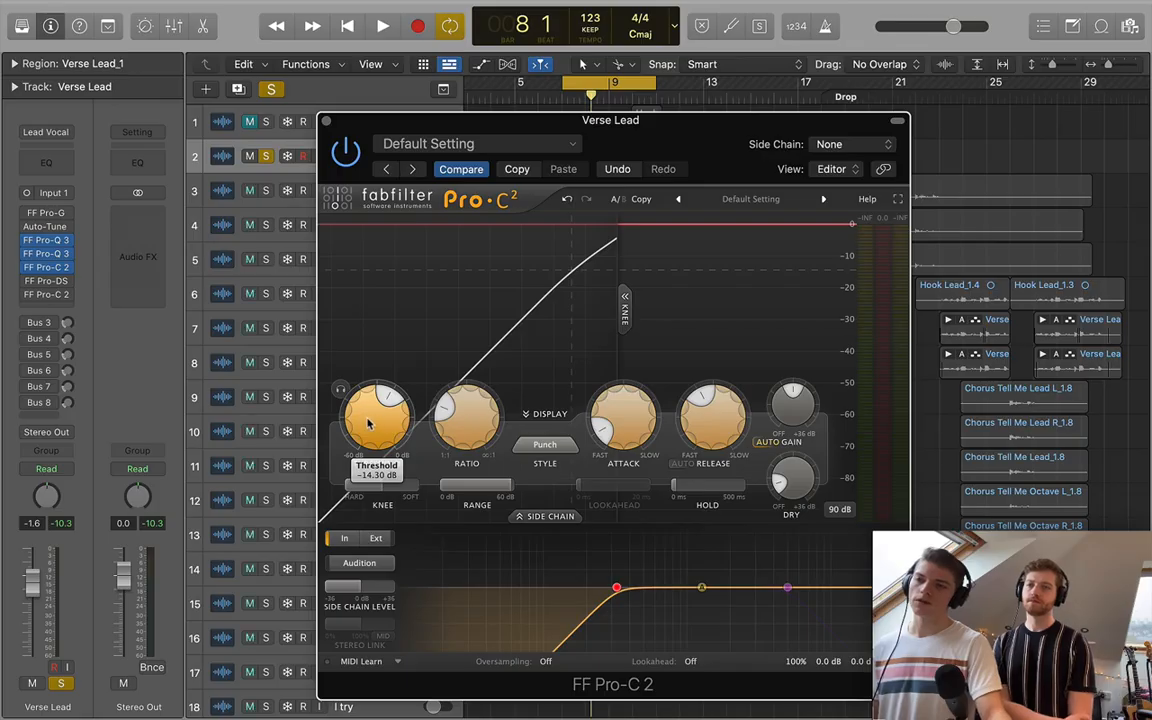
Move the compressor window clear of the Verse Lead region and raise the ratio to 7.17:1.
left_click_drag(645, 143, 597, 270)
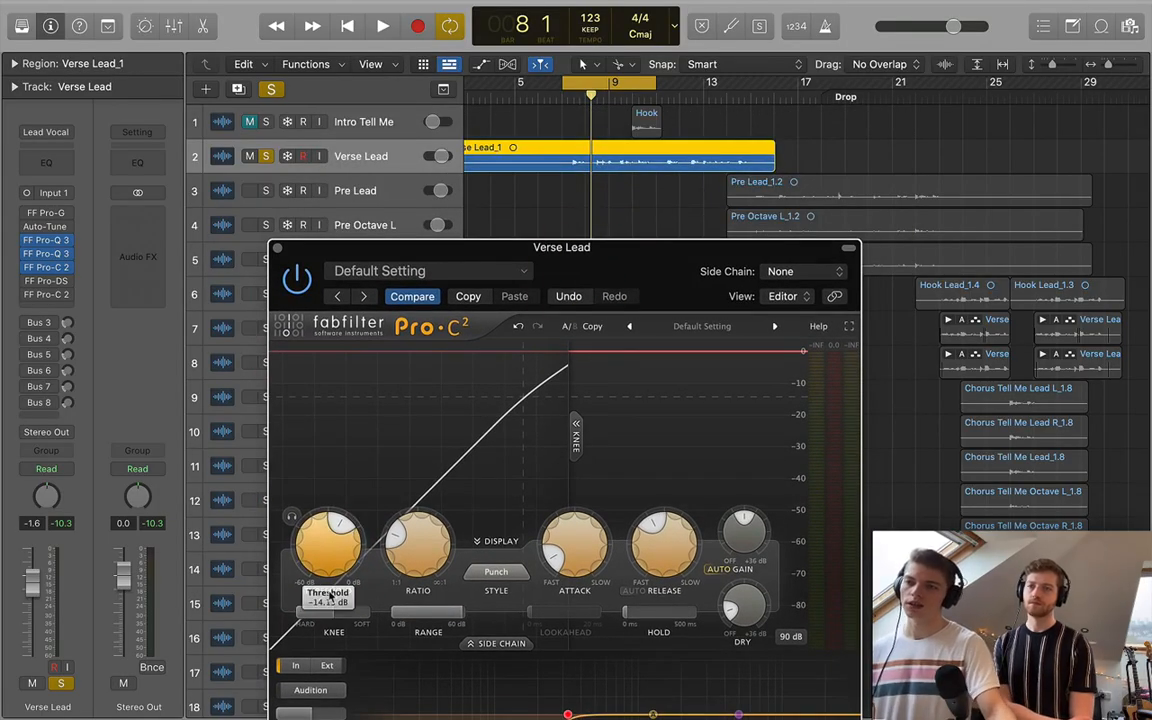
scroll(397, 512, "up", 5)
scroll(397, 505, "up", 3)
left_click(399, 458)
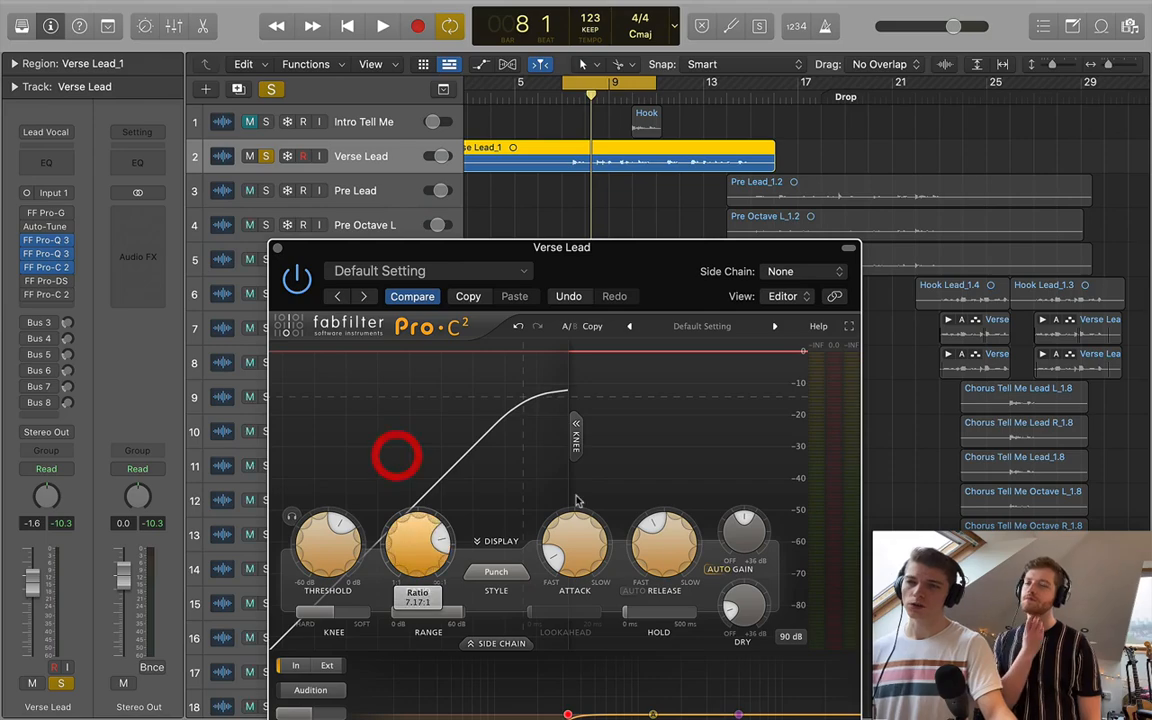
Play the looped verse, lower the compressor's threshold to about -45.85 dB to hear heavy compression, and stop playback.
key("space")
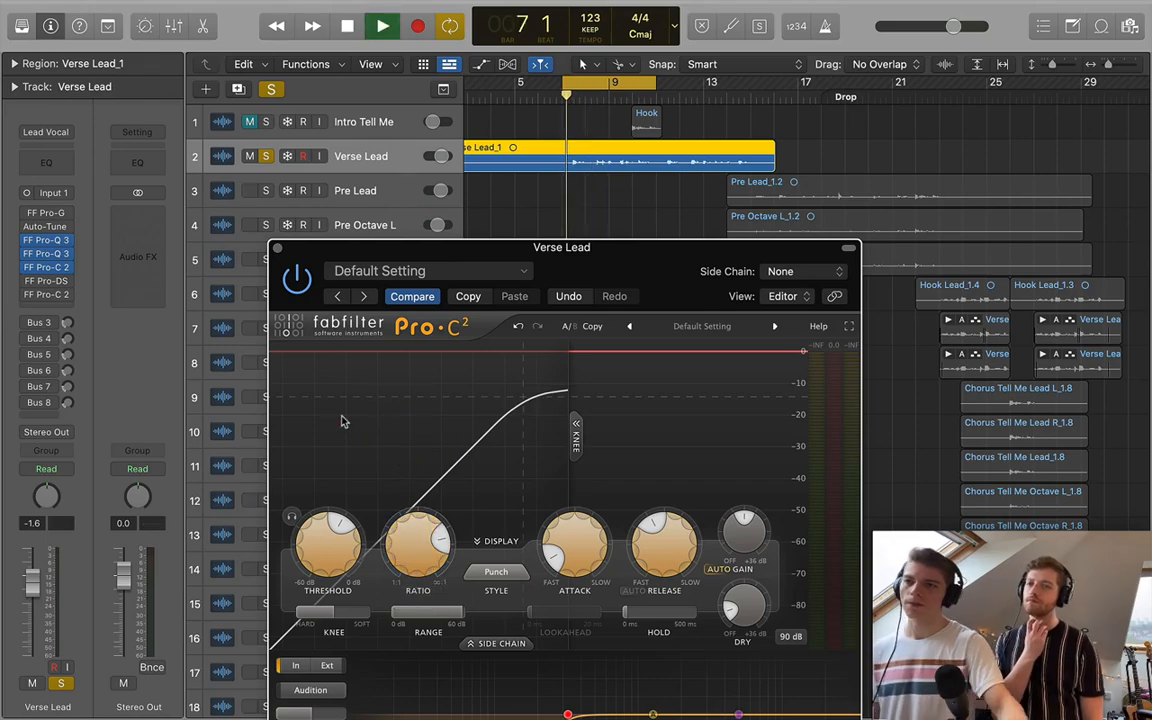
mouse_move(337, 532)
left_click_drag(337, 532, 313, 654)
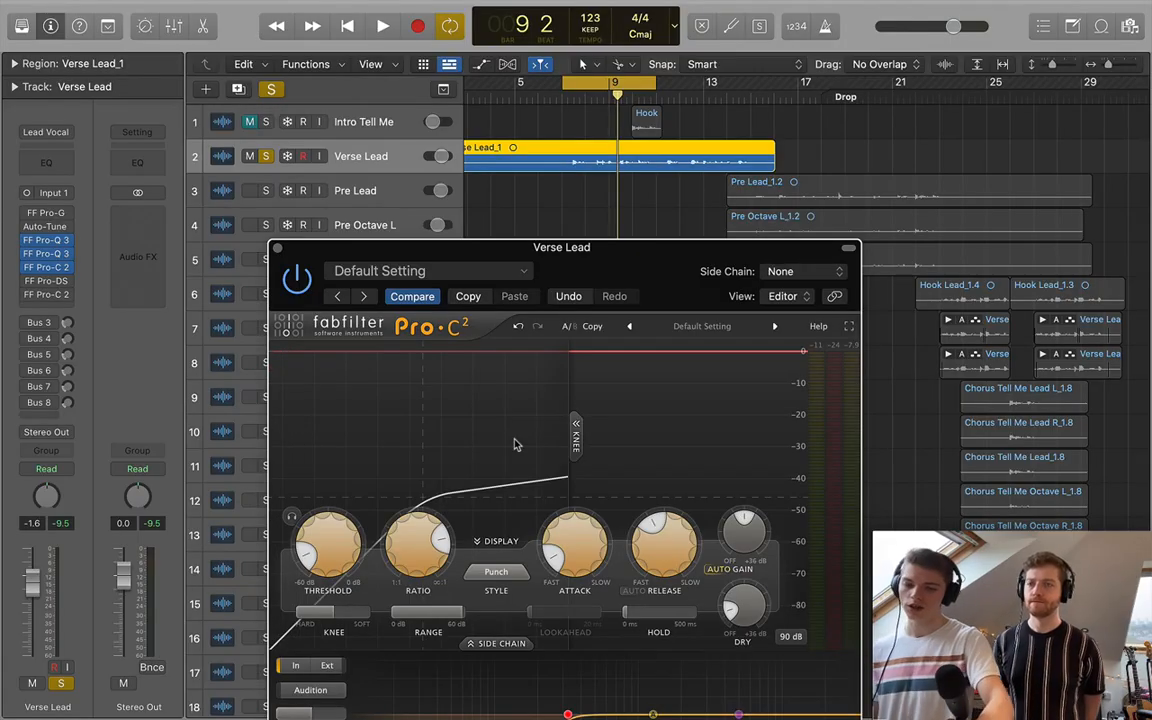
Replay the loop while raising the threshold to about -16.35 dB, stop playback, and nudge the threshold slightly higher.
key("space")
mouse_move(310, 563)
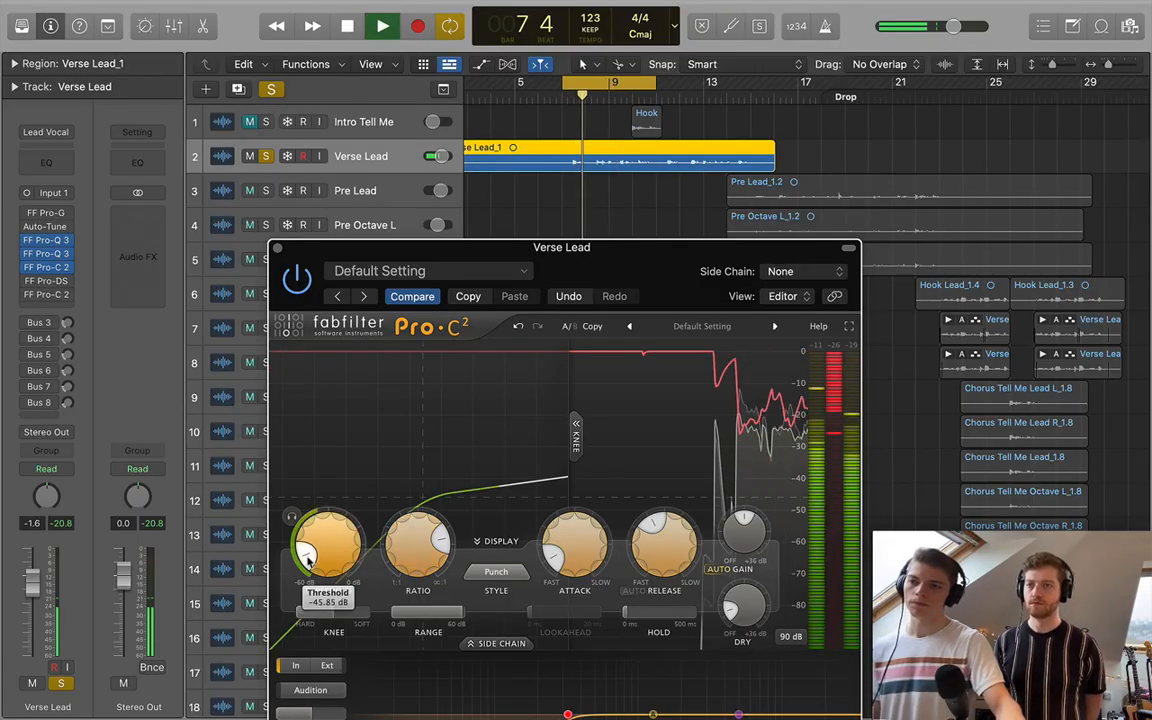
left_click_drag(310, 563, 309, 500)
key("space")
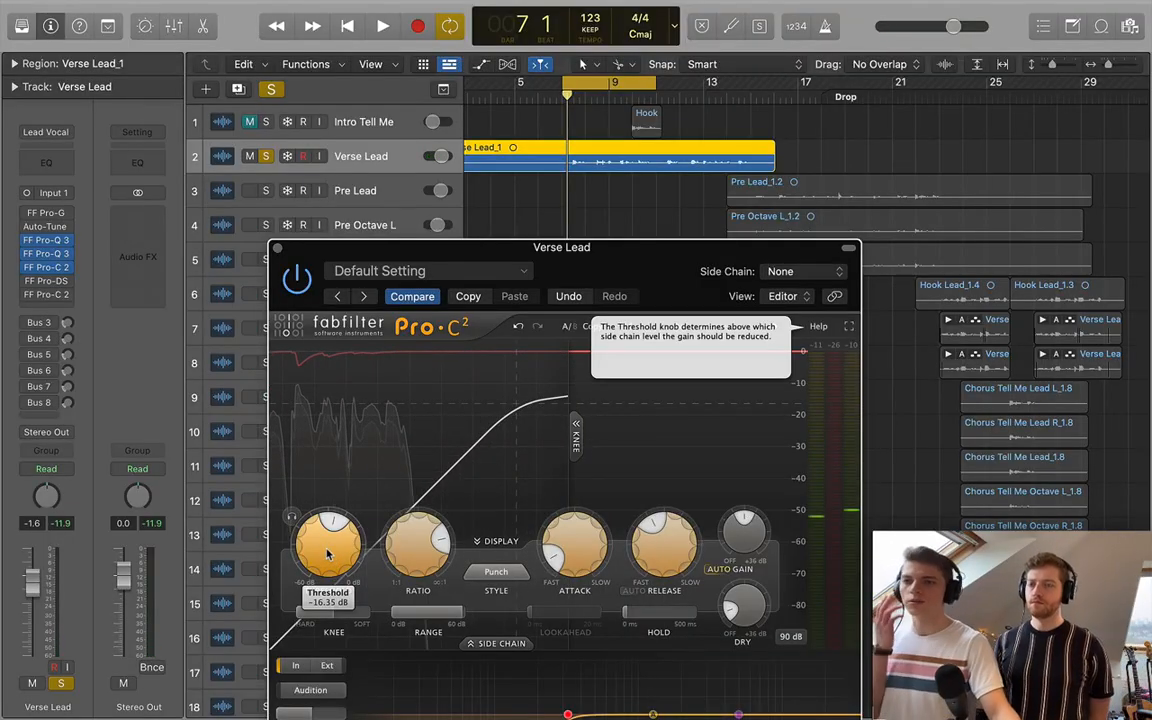
left_click_drag(328, 553, 325, 540)
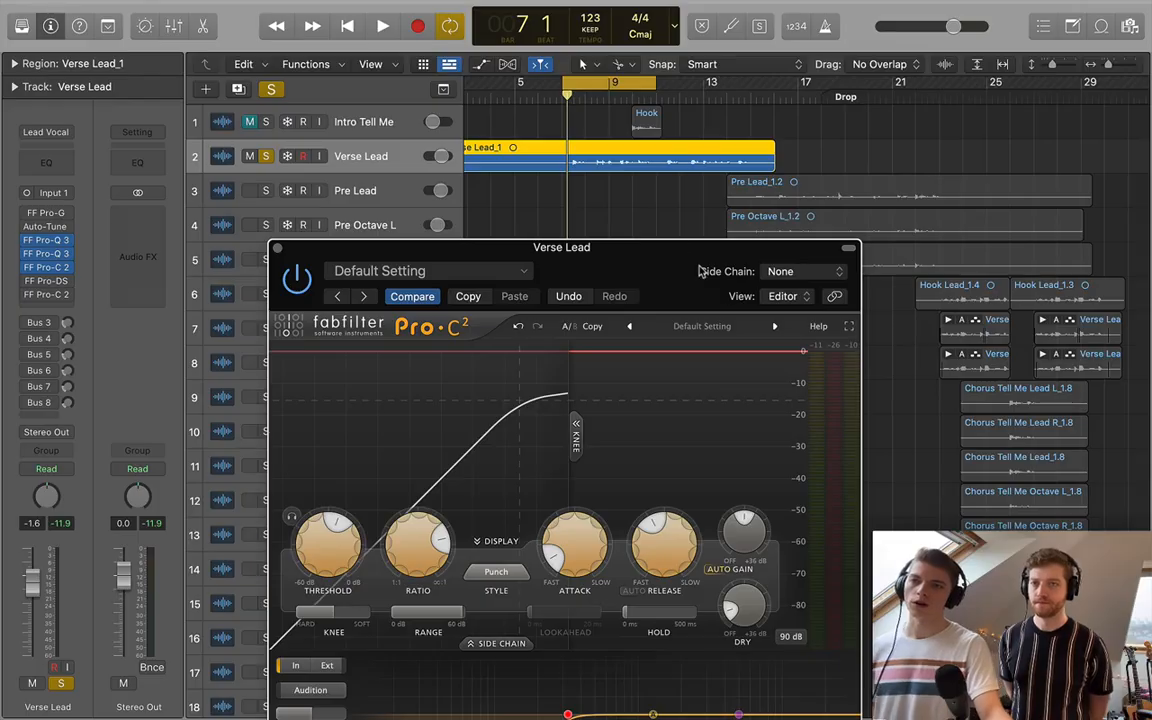
Enlarge the Verse Lead waveform horizontally and vertically in the arrangement, with the compressor window placed just below it.
left_click_drag(689, 263, 683, 260)
key("super+Right")
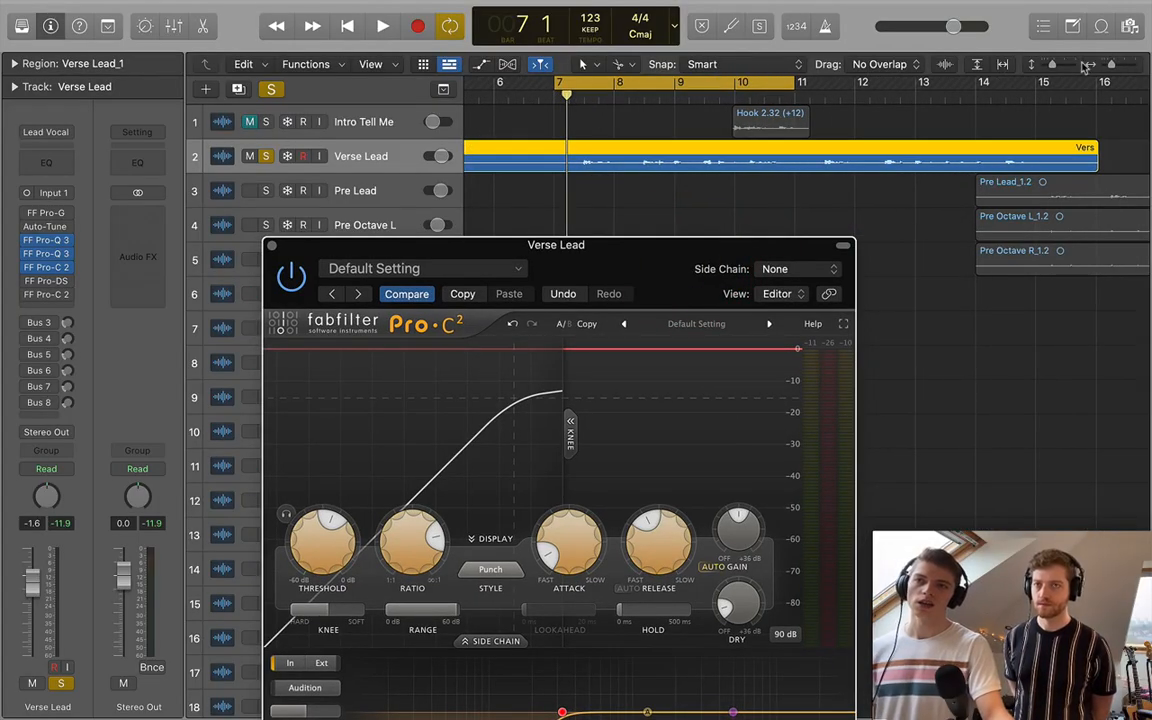
left_click_drag(1055, 66, 1062, 65)
scroll(760, 135, "right", 1)
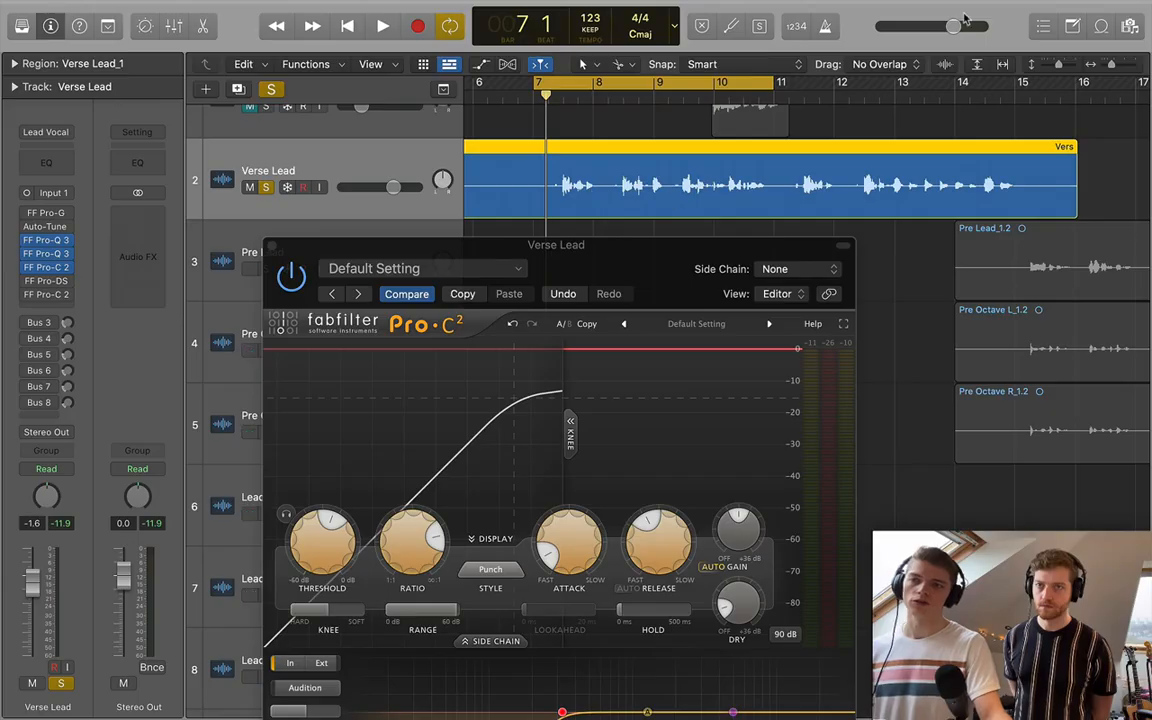
left_click_drag(633, 247, 628, 214)
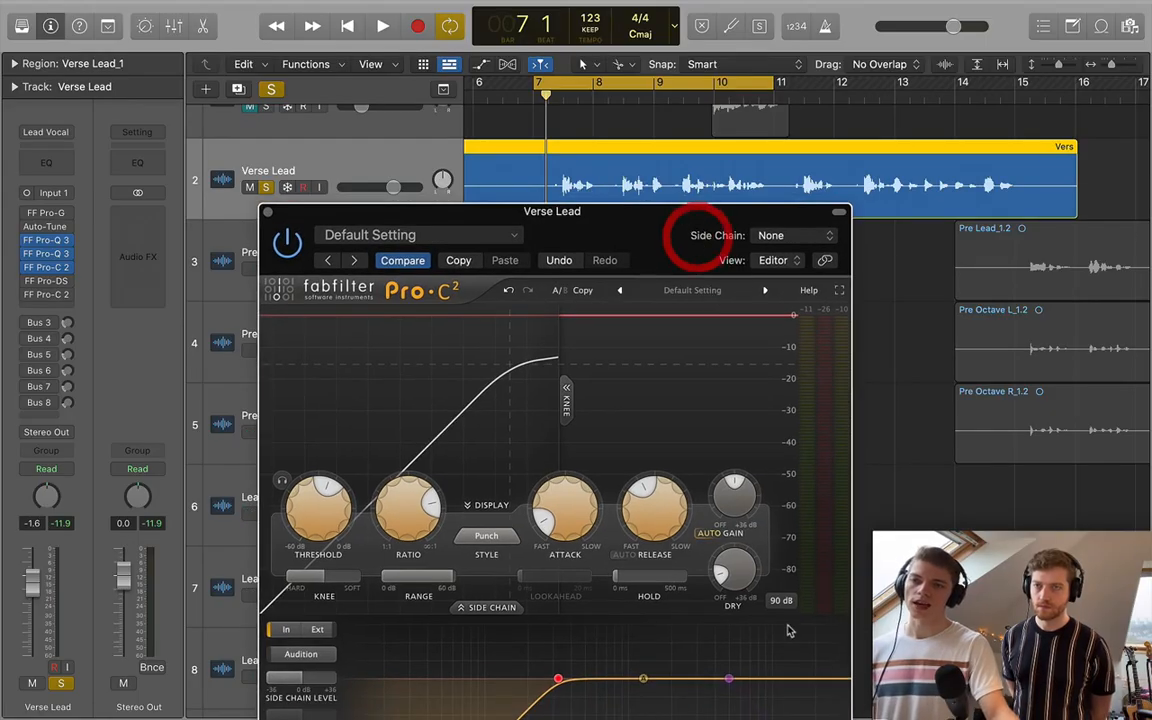
Sweep the compressor's attack down to 0.061 ms and back up, and settle it at 0.21 ms.
left_click_drag(729, 584, 729, 582)
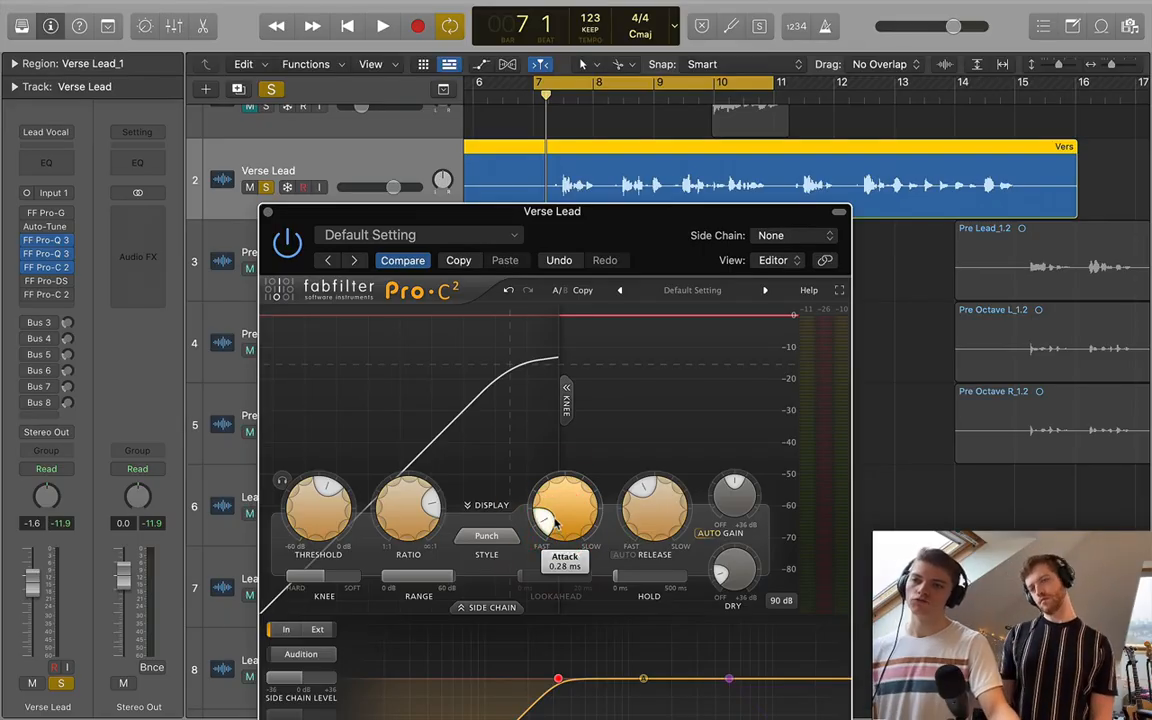
scroll(548, 520, "down", 5)
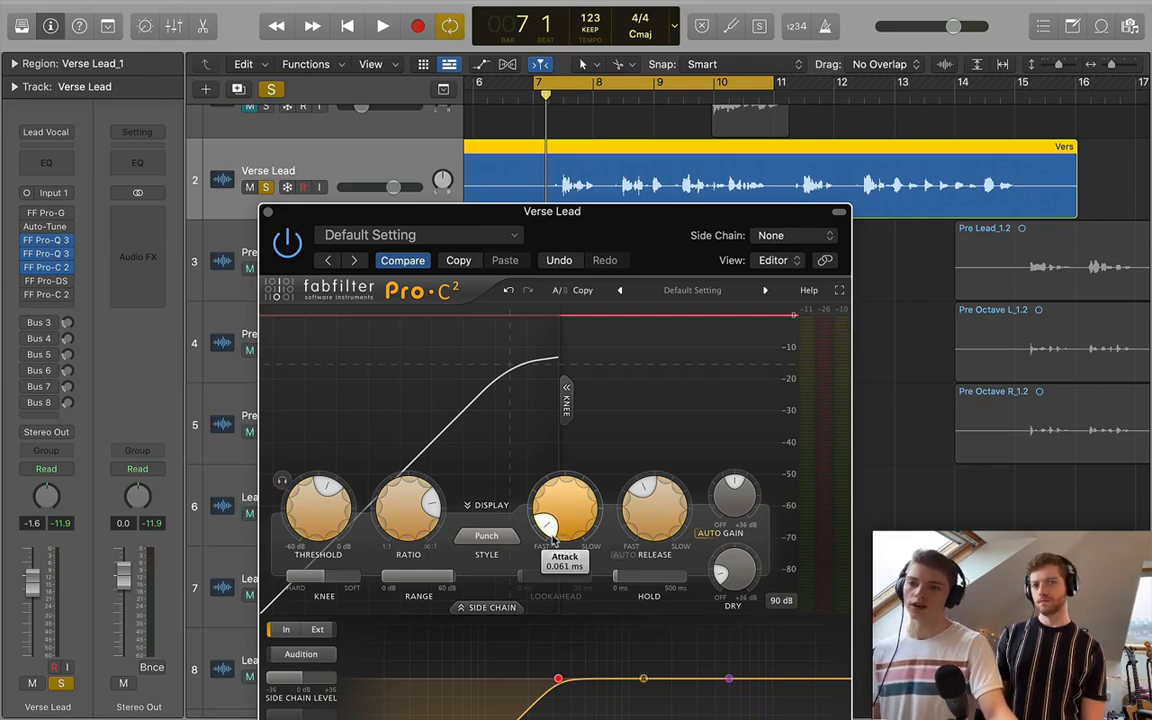
scroll(550, 520, "up", 10)
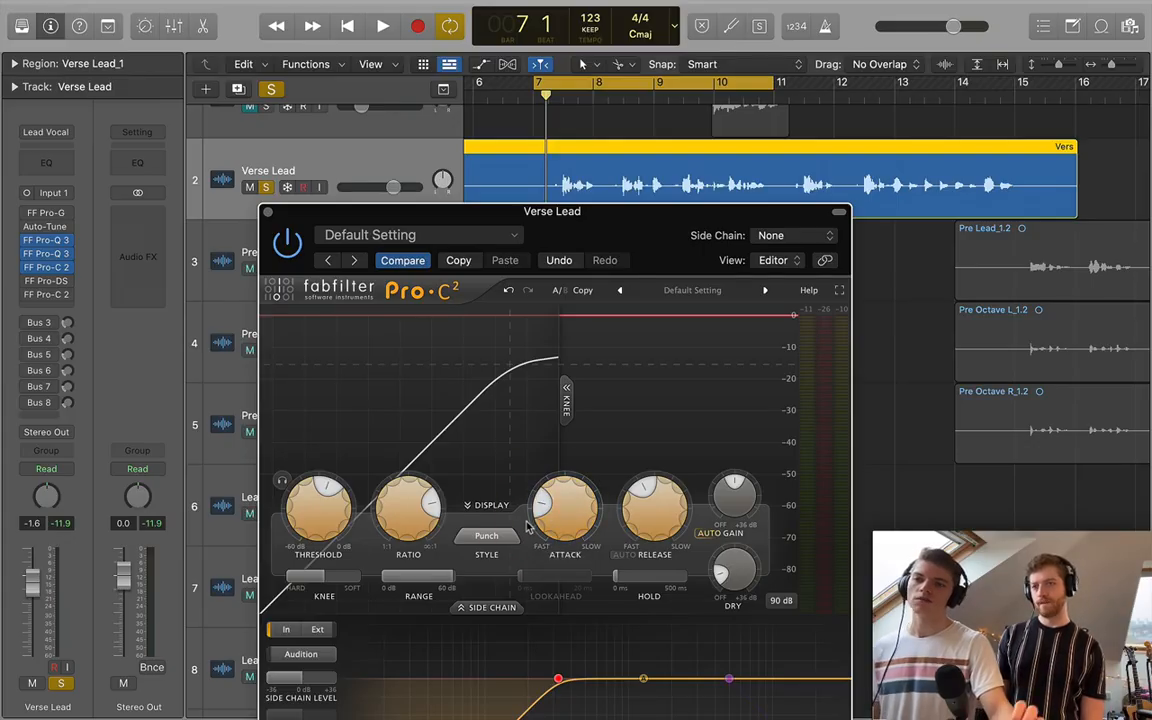
scroll(562, 555, "down", 10)
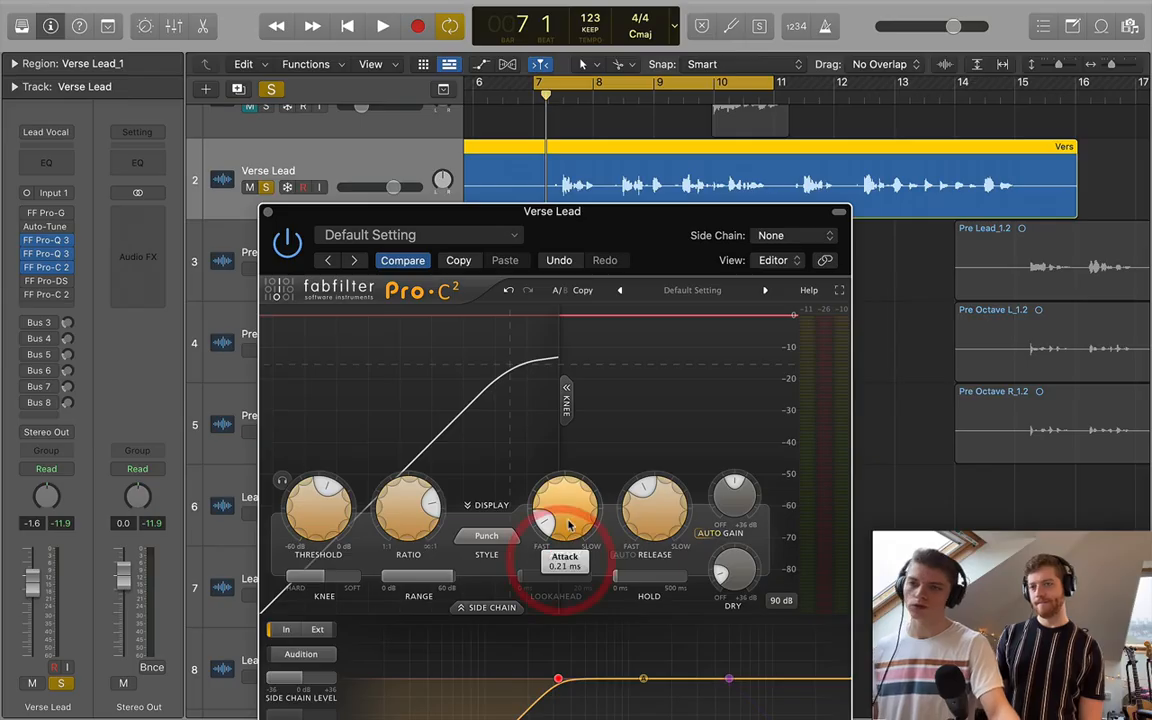
Move the first compressor's window higher so its side-chain section is fully in view, and check the release time.
scroll(562, 530, "up", 1)
left_click(560, 530)
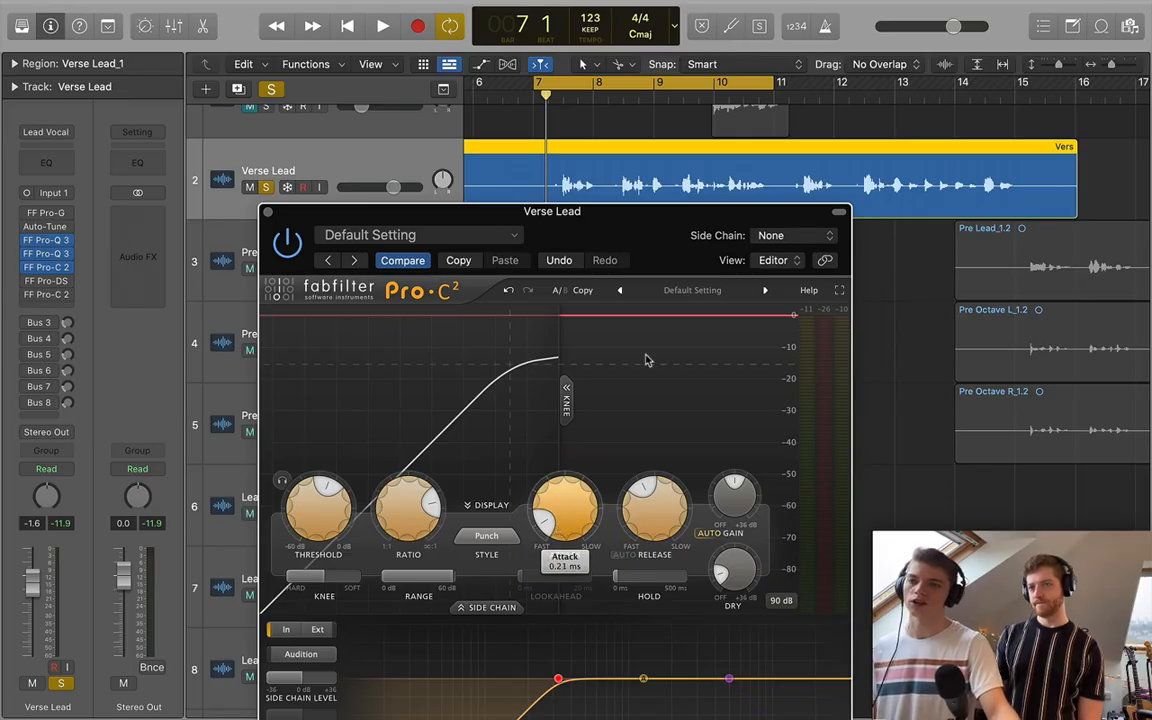
left_click_drag(643, 214, 628, 100)
mouse_move(624, 402)
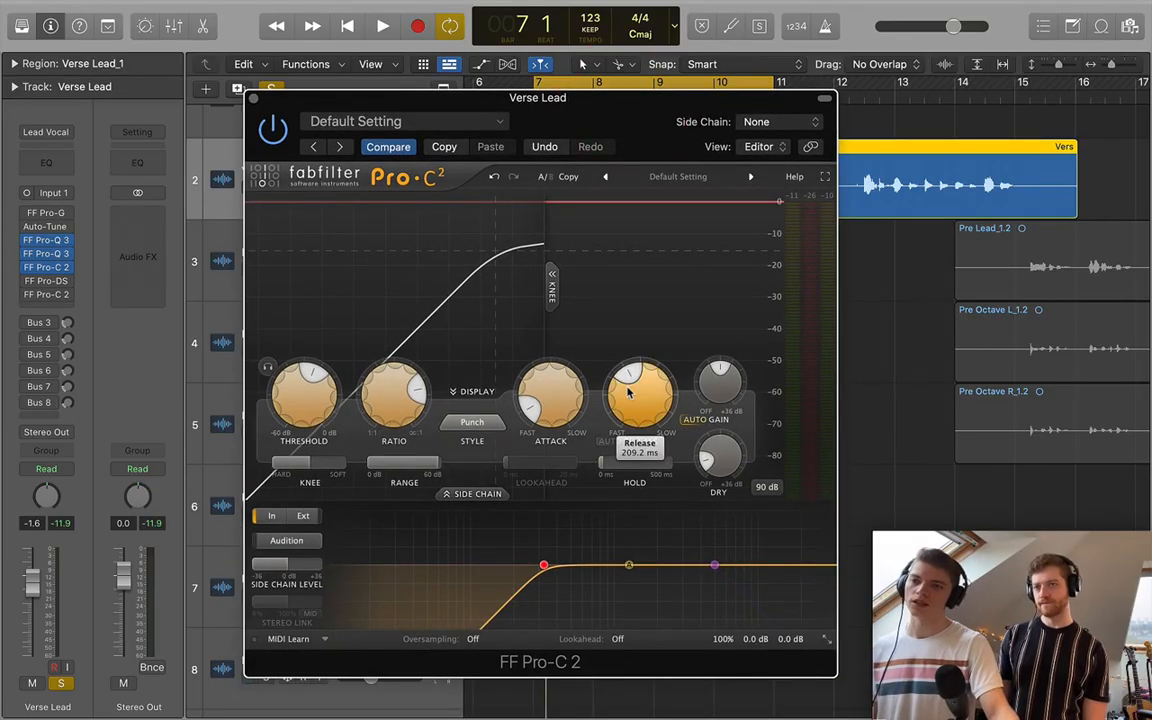
left_click(624, 402)
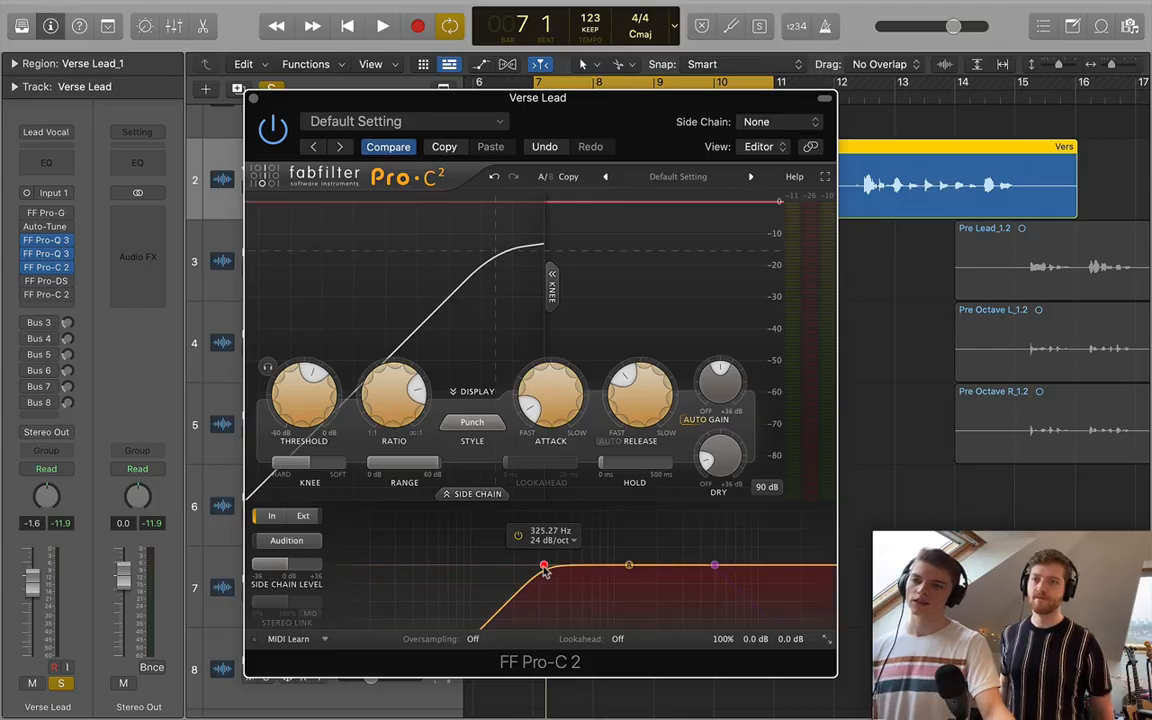
Move the compressor's side-chain high-pass filter to 342.27 Hz, back to 334.03 Hz and slightly lower, and close the compressor window.
left_click_drag(543, 568, 547, 566)
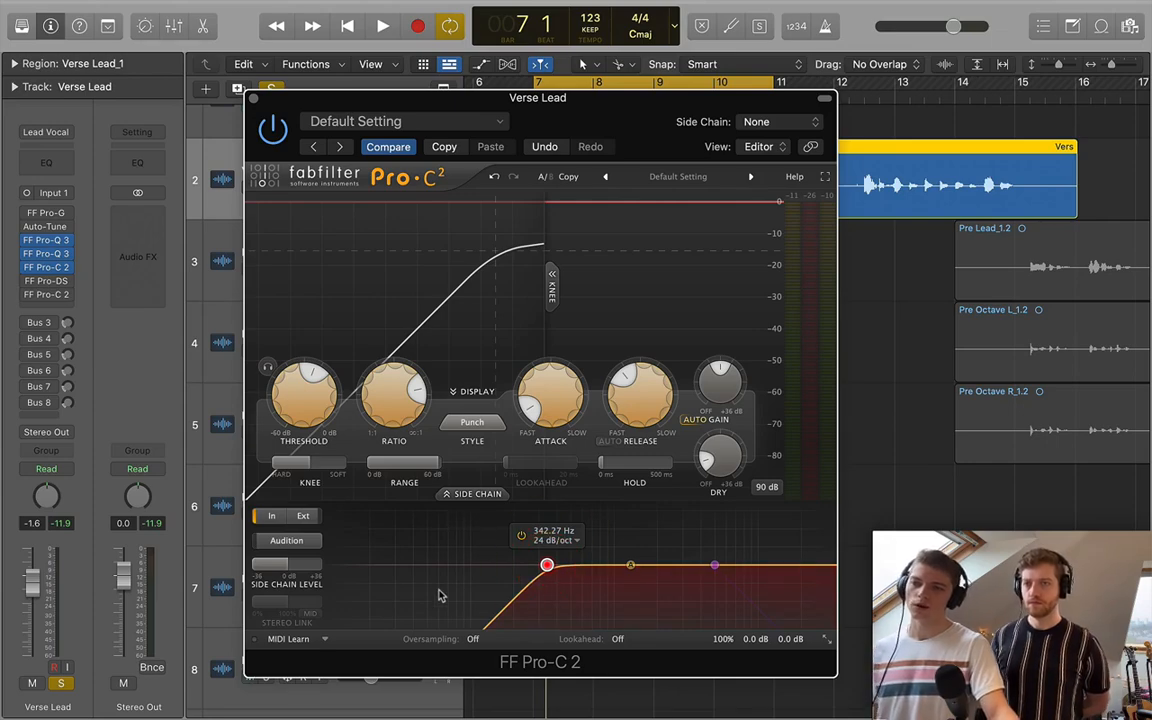
mouse_move(547, 567)
left_mouse_down()
mouse_move(535, 567)
mouse_move(545, 567)
left_mouse_up()
left_click(545, 567)
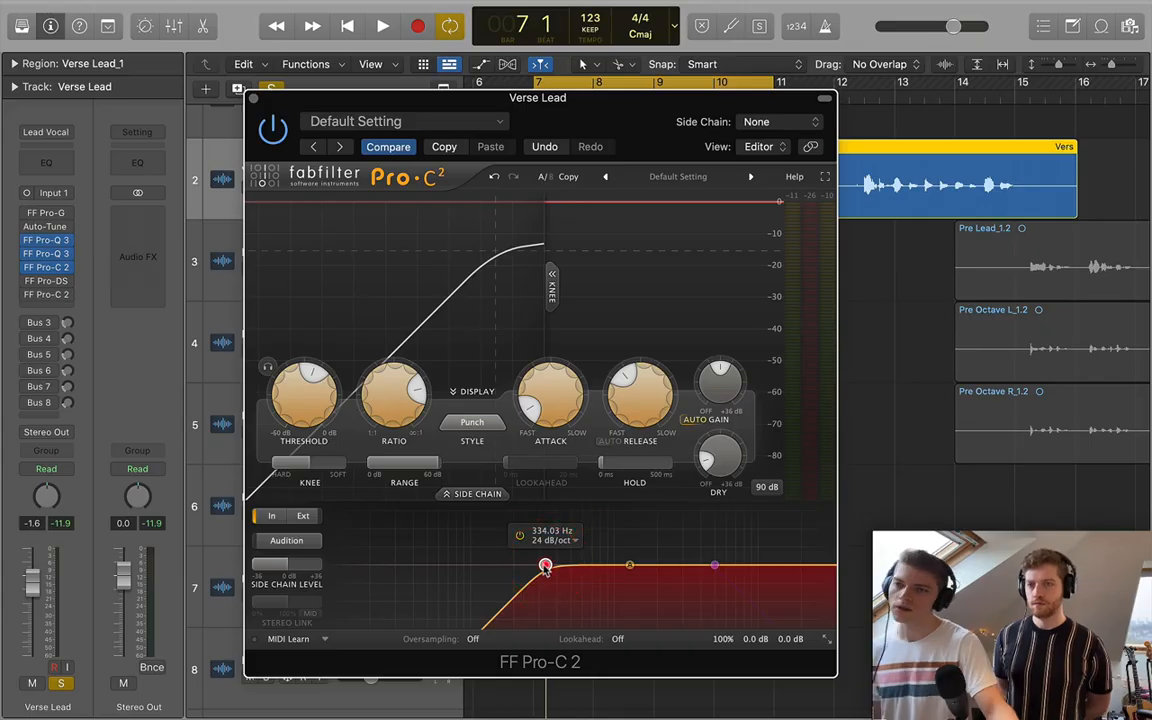
mouse_move(545, 566)
left_mouse_down()
mouse_move(501, 566)
mouse_move(556, 566)
mouse_move(537, 566)
left_mouse_up()
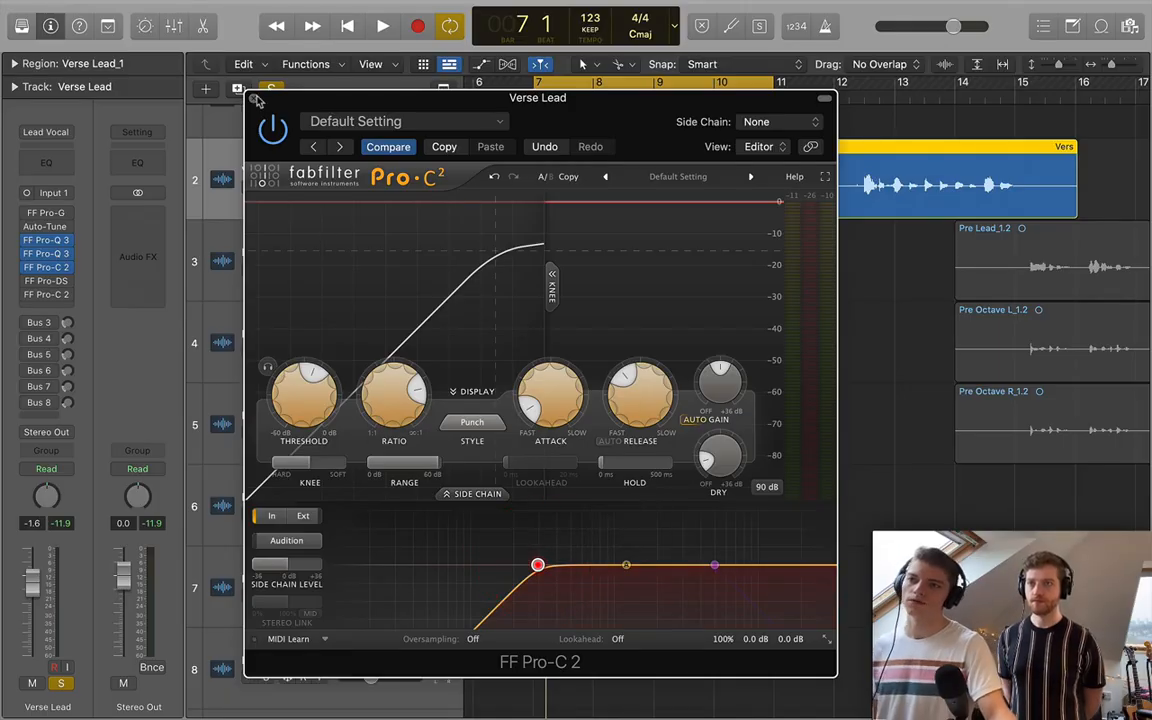
left_click(254, 98)
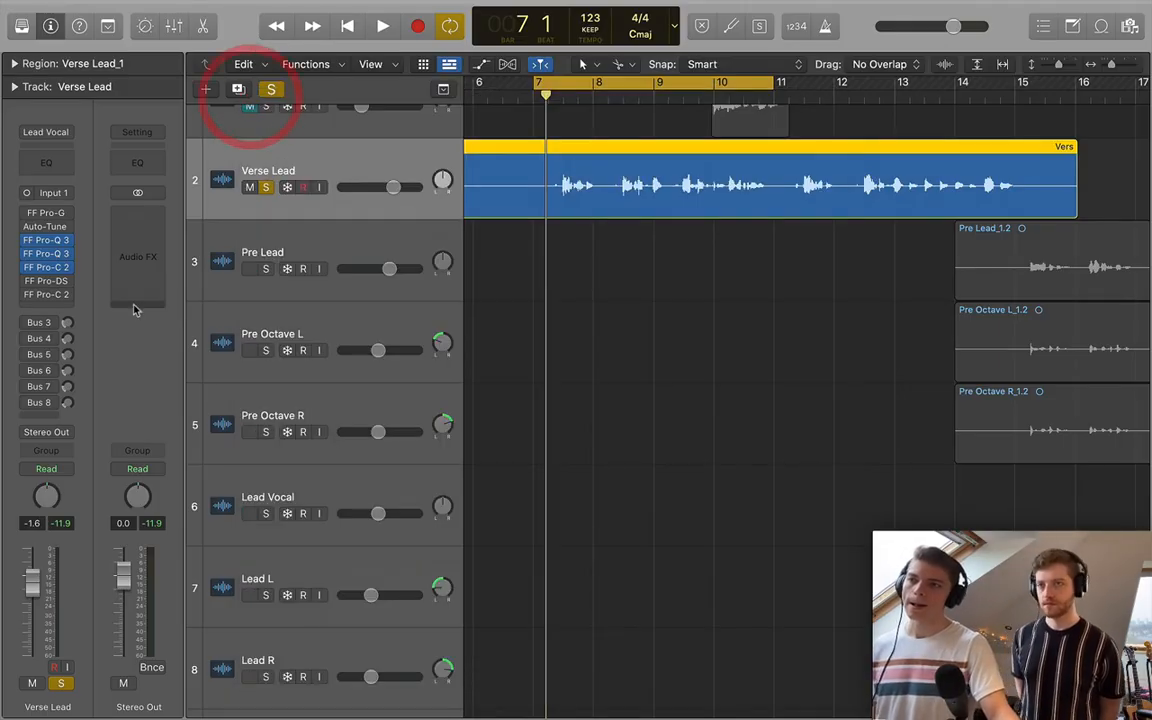
Open and enable the FF Pro-DS de-esser on Verse Lead, shift its detection band to 5.956–13.9 kHz, and look at its presets.
left_click(46, 281)
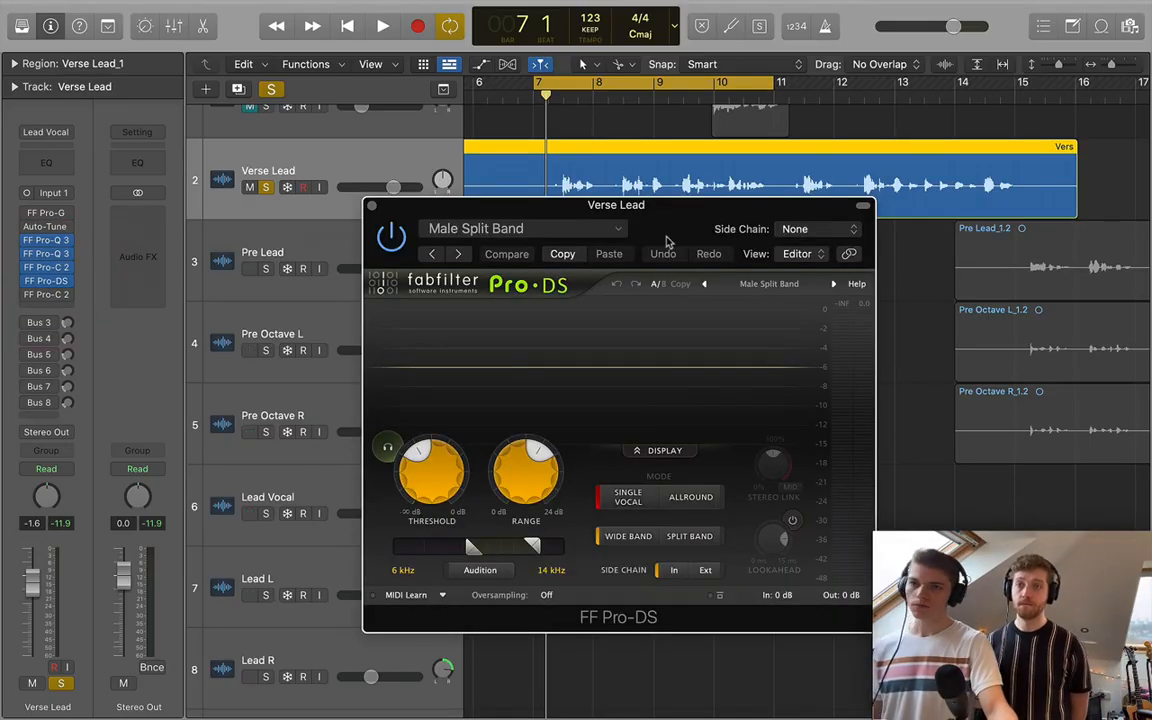
left_click_drag(697, 205, 655, 170)
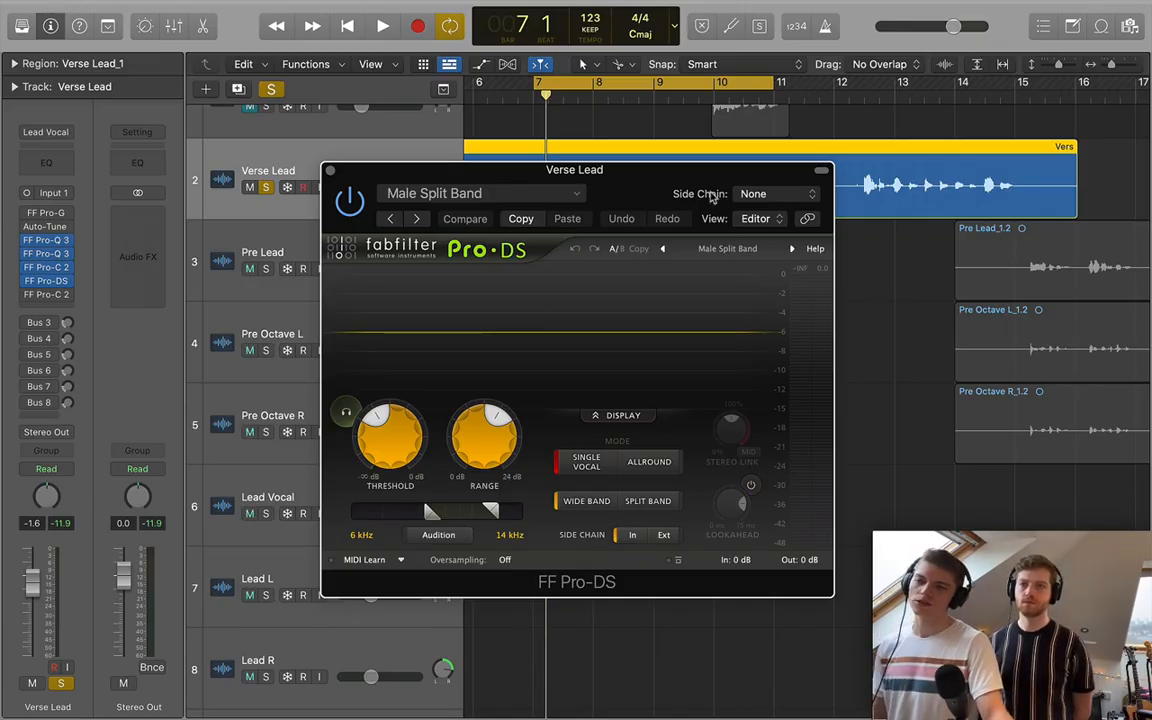
left_click_drag(650, 193, 620, 181)
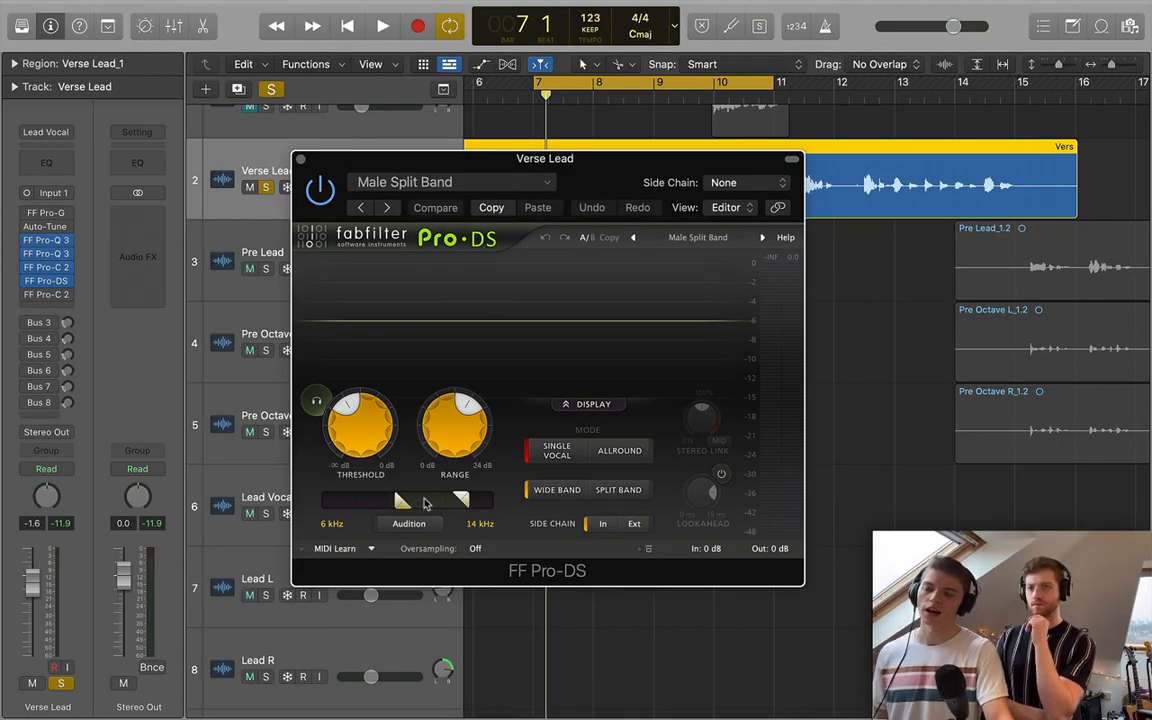
left_click_drag(408, 499, 423, 501)
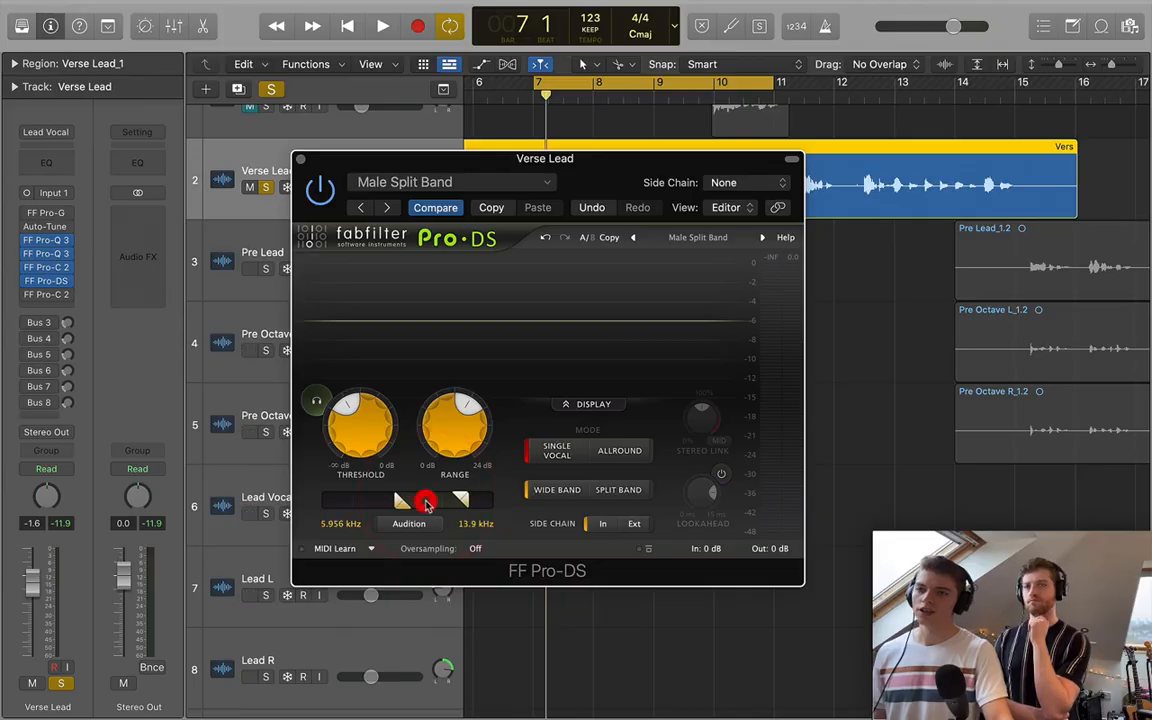
left_click(703, 238)
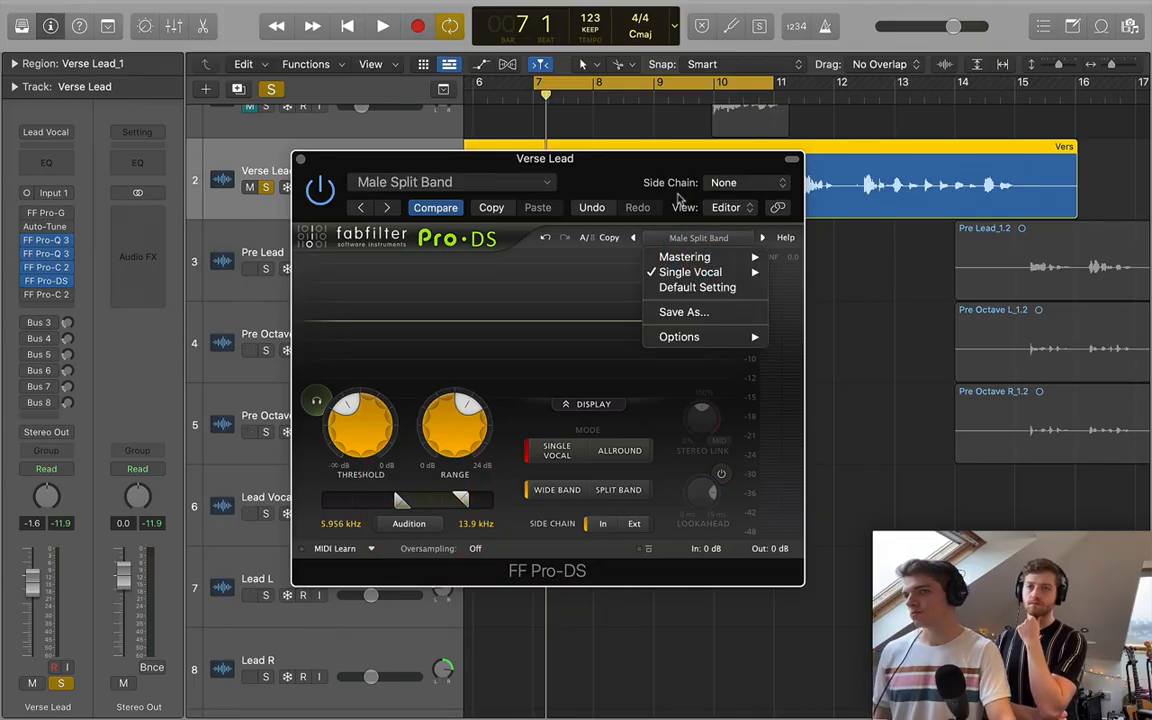
left_click(551, 158)
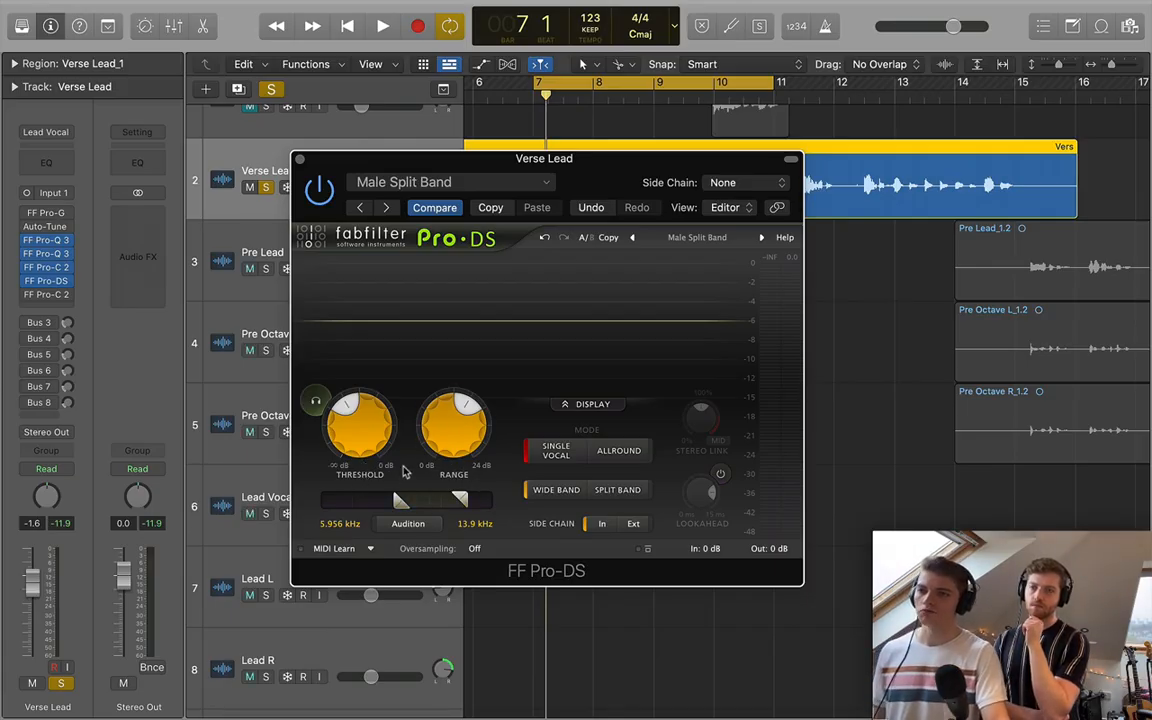
Place the de-esser window below the waveform and play the loop with the de-esser on, bypassed and on again, stopping playback after each comparison.
mouse_move(353, 438)
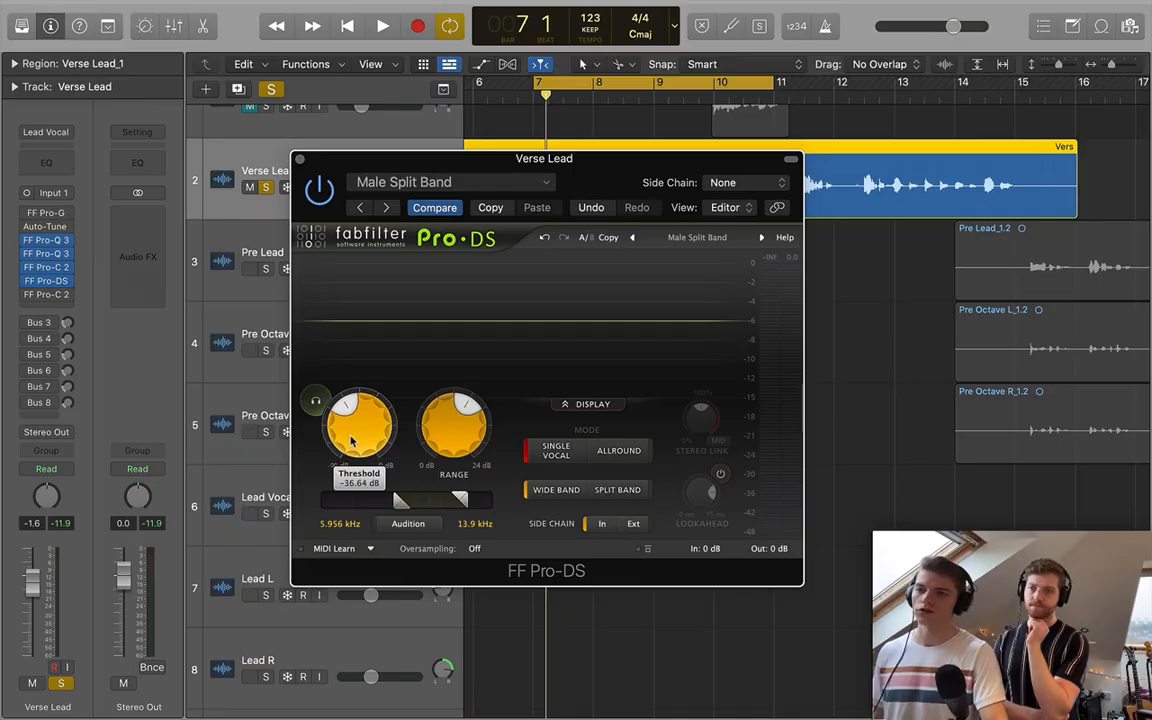
left_click_drag(560, 170, 475, 313)
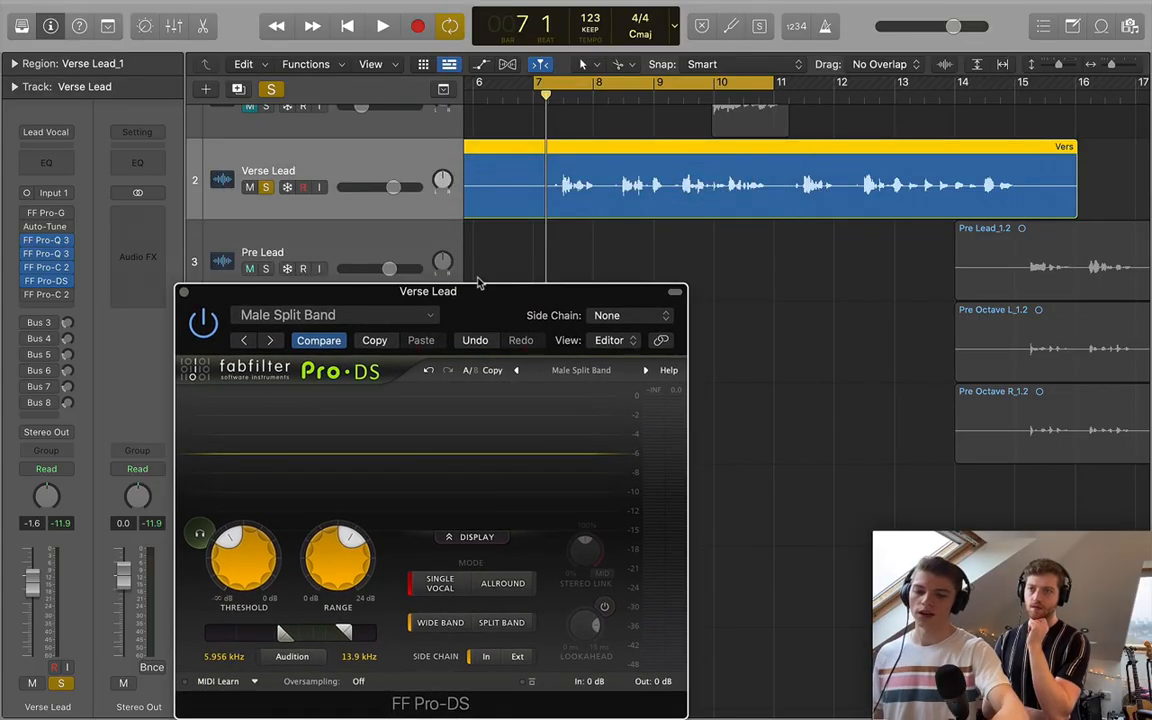
key("space")
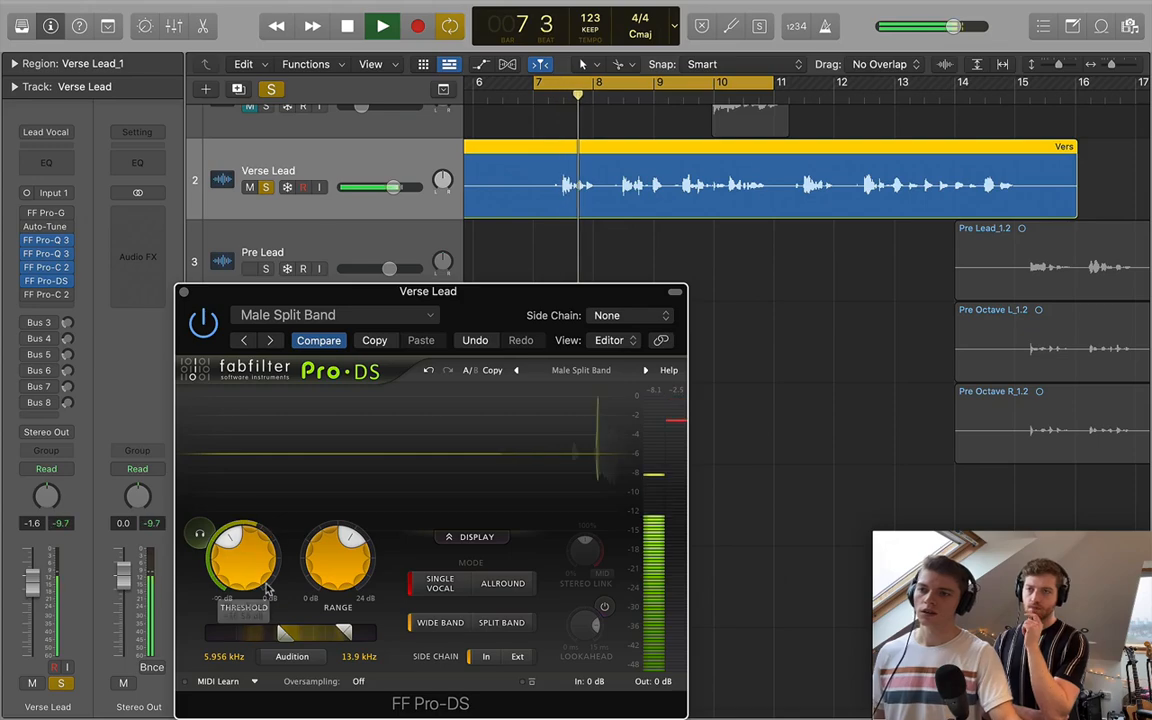
left_click(203, 336)
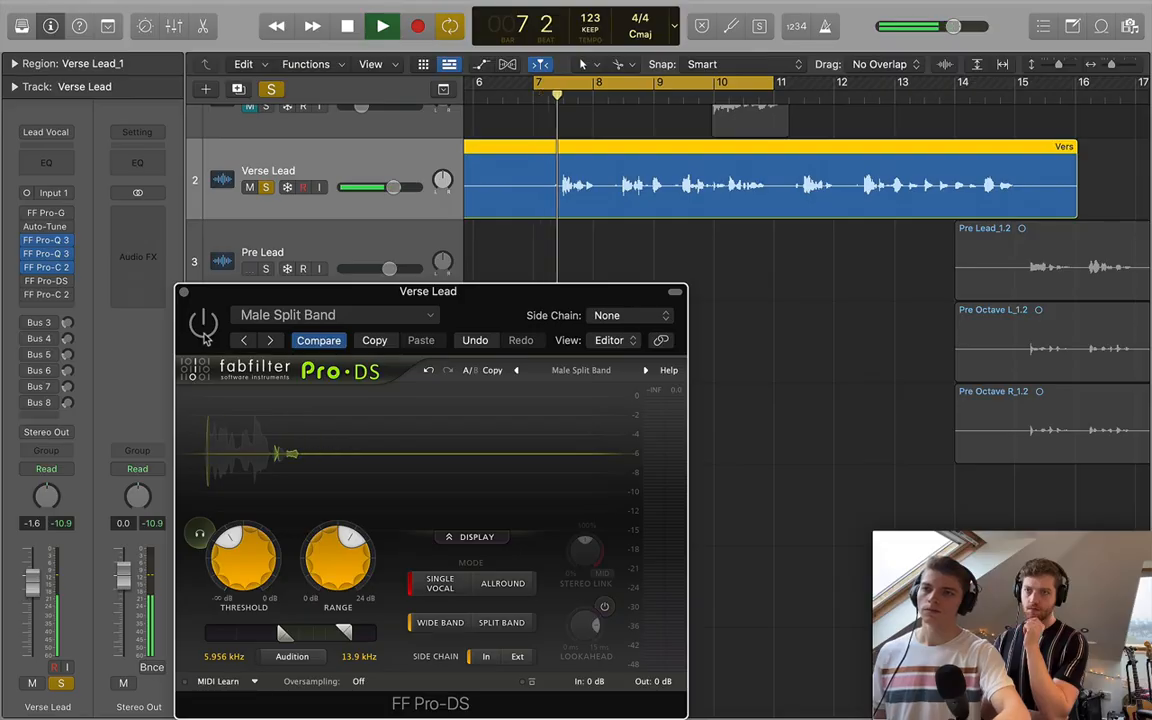
key("space")
left_click(203, 325)
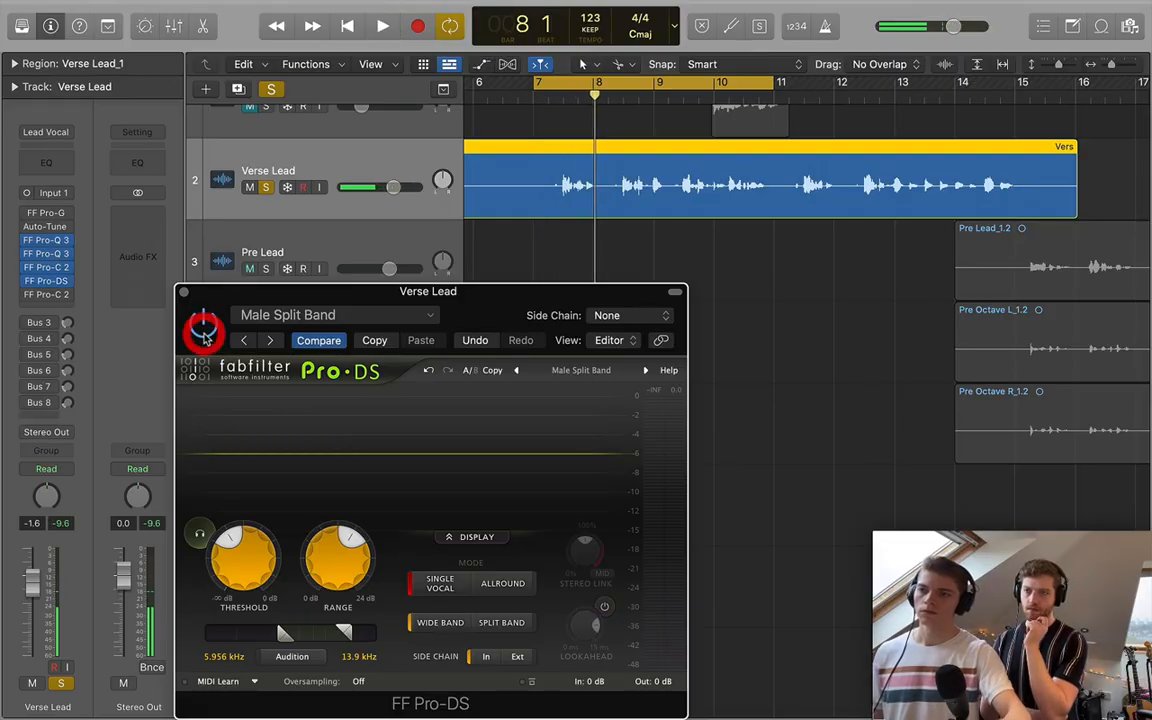
key("space")
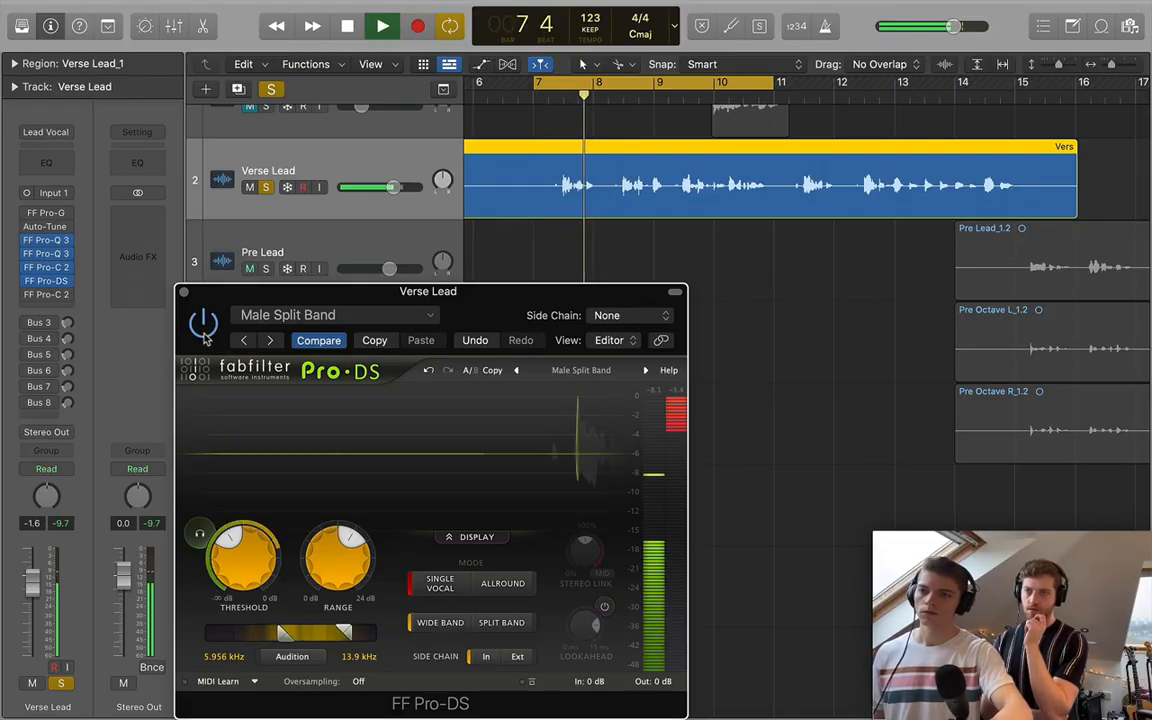
key("space")
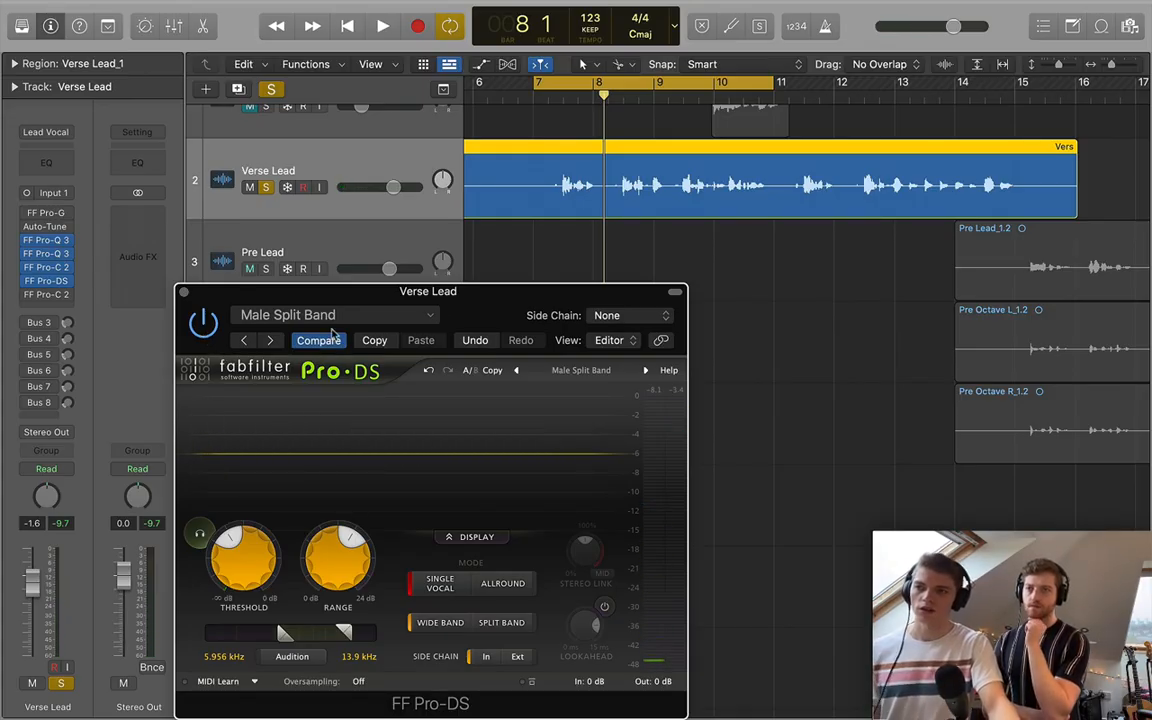
Close the de-esser and open the second FF Pro-C 2 on Verse Lead with its Upfront preset, leaving it enabled.
left_click_drag(538, 318, 657, 232)
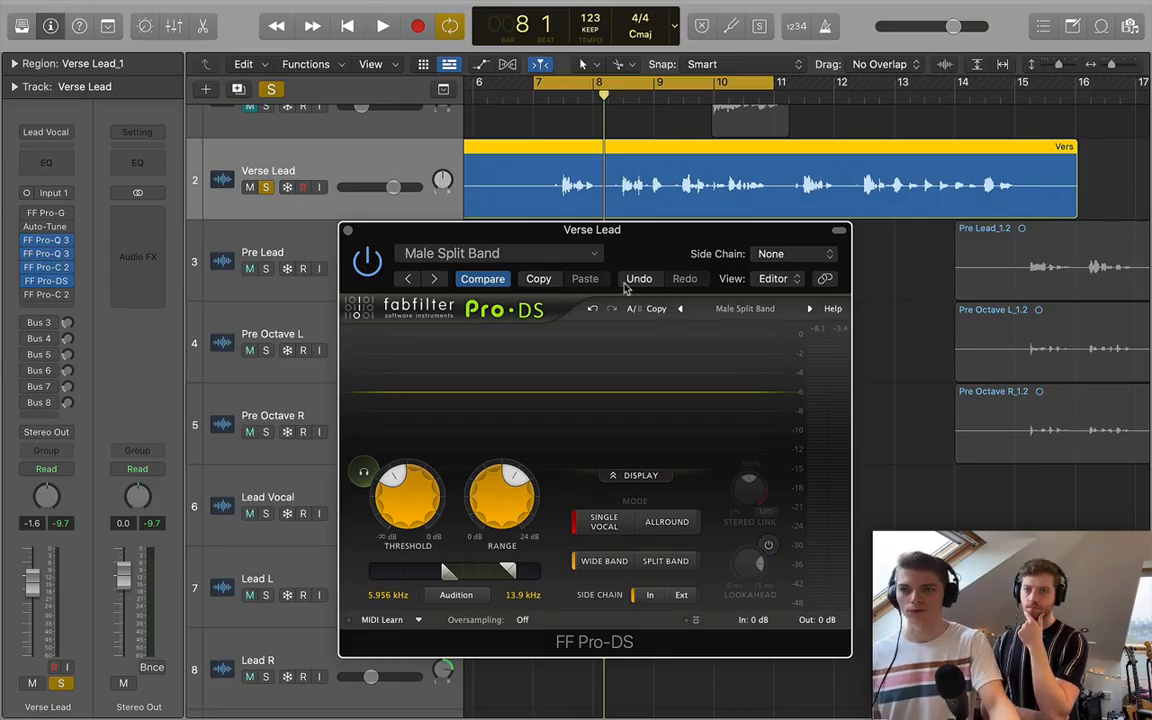
left_click_drag(668, 251, 640, 243)
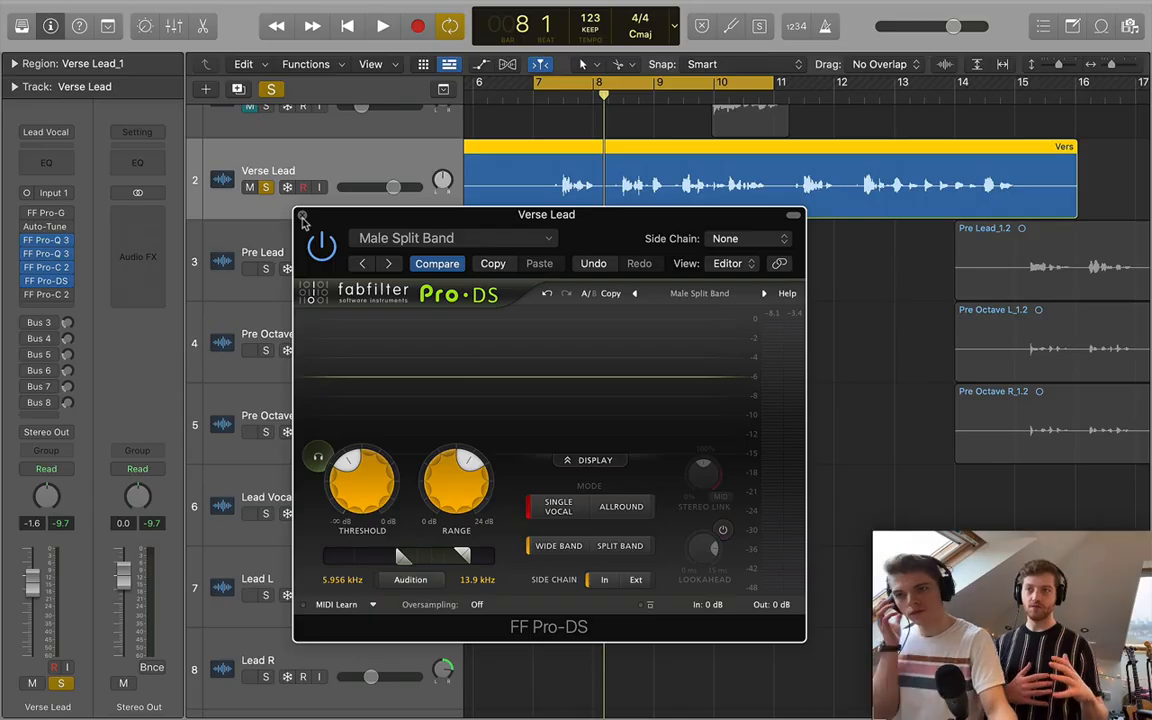
left_click(303, 216)
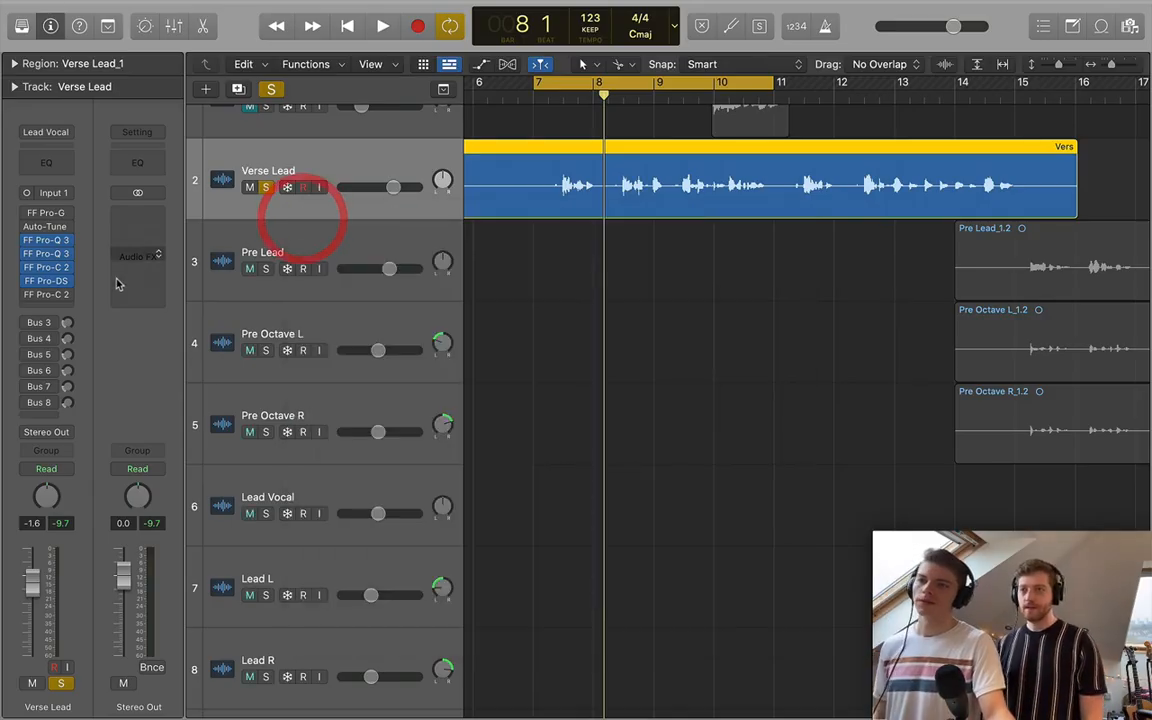
left_click(40, 294)
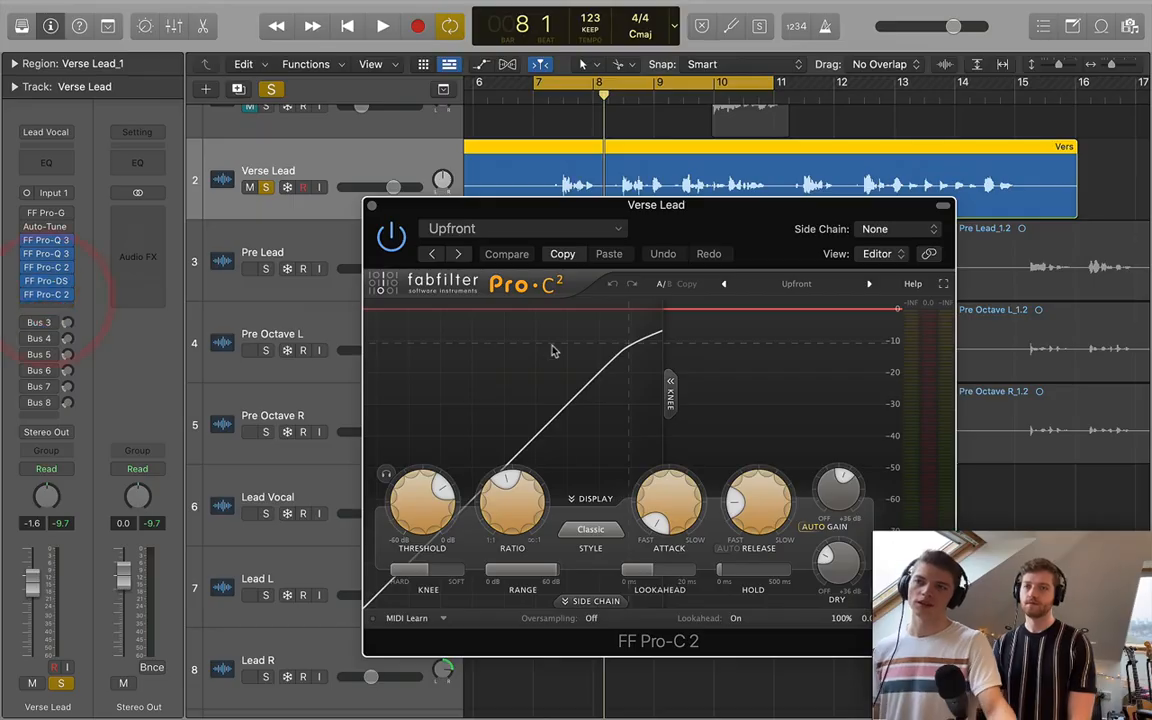
mouse_move(35, 245)
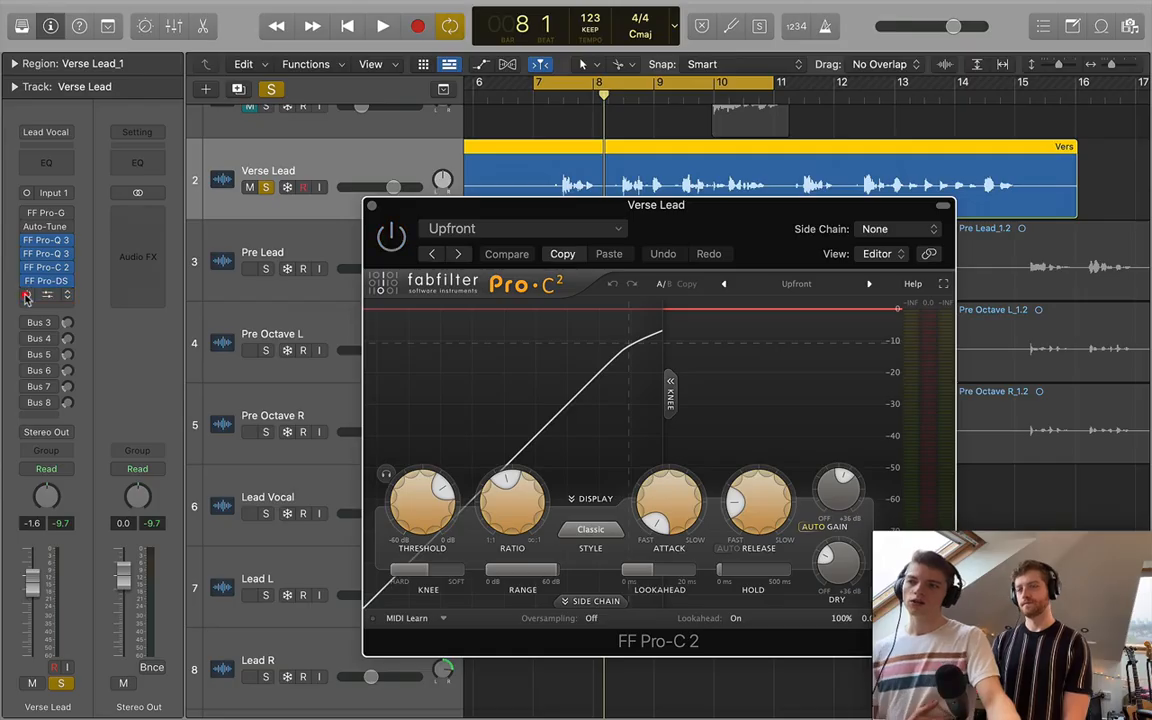
left_click(28, 294)
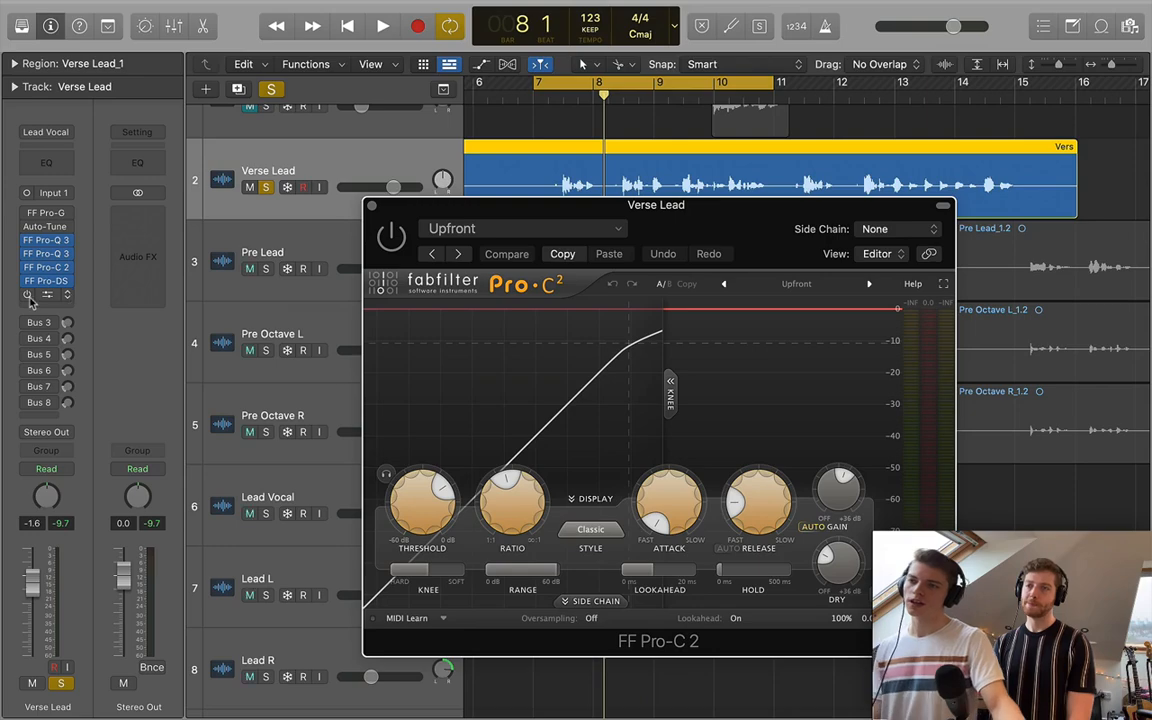
left_click(27, 294)
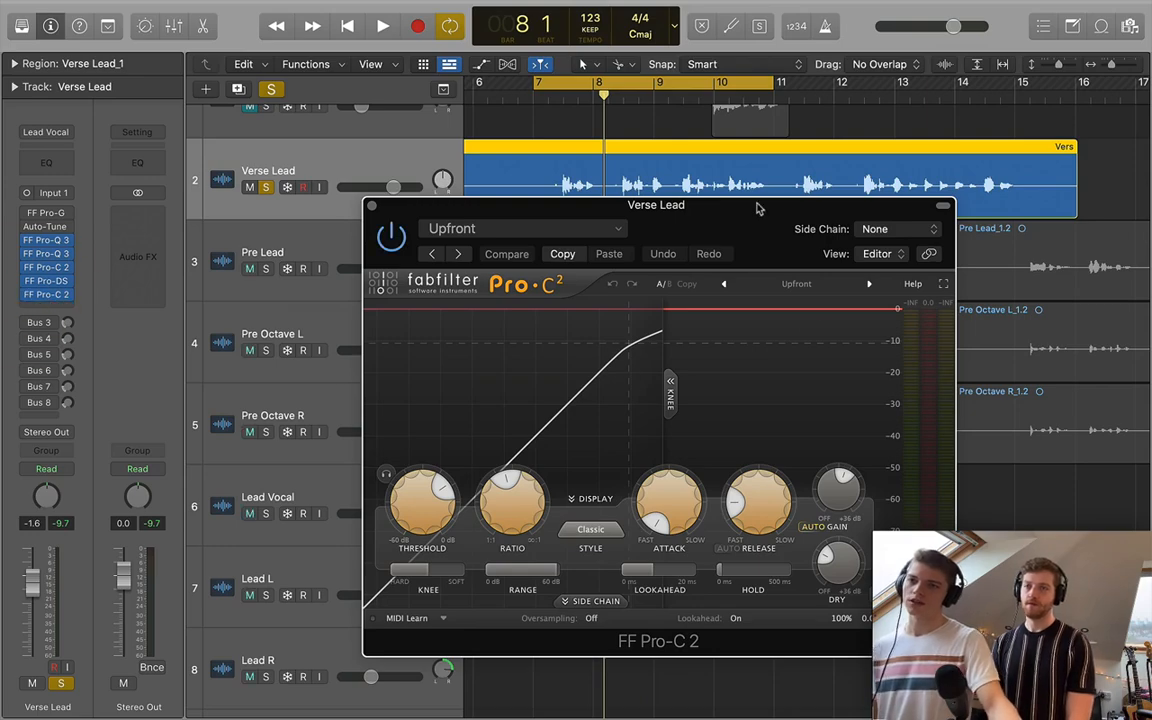
left_click_drag(757, 208, 635, 246)
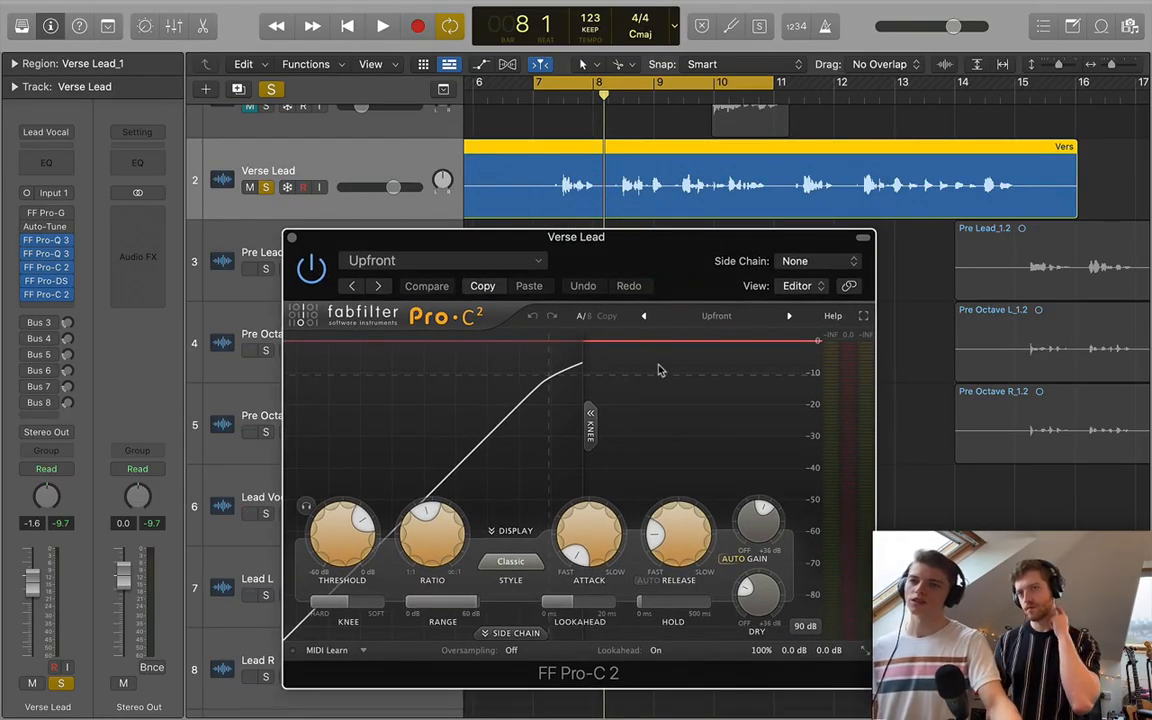
Raise the second compressor's ratio to 4.04:1 and slightly beyond, and look at its preset list without choosing another preset.
mouse_move(433, 535)
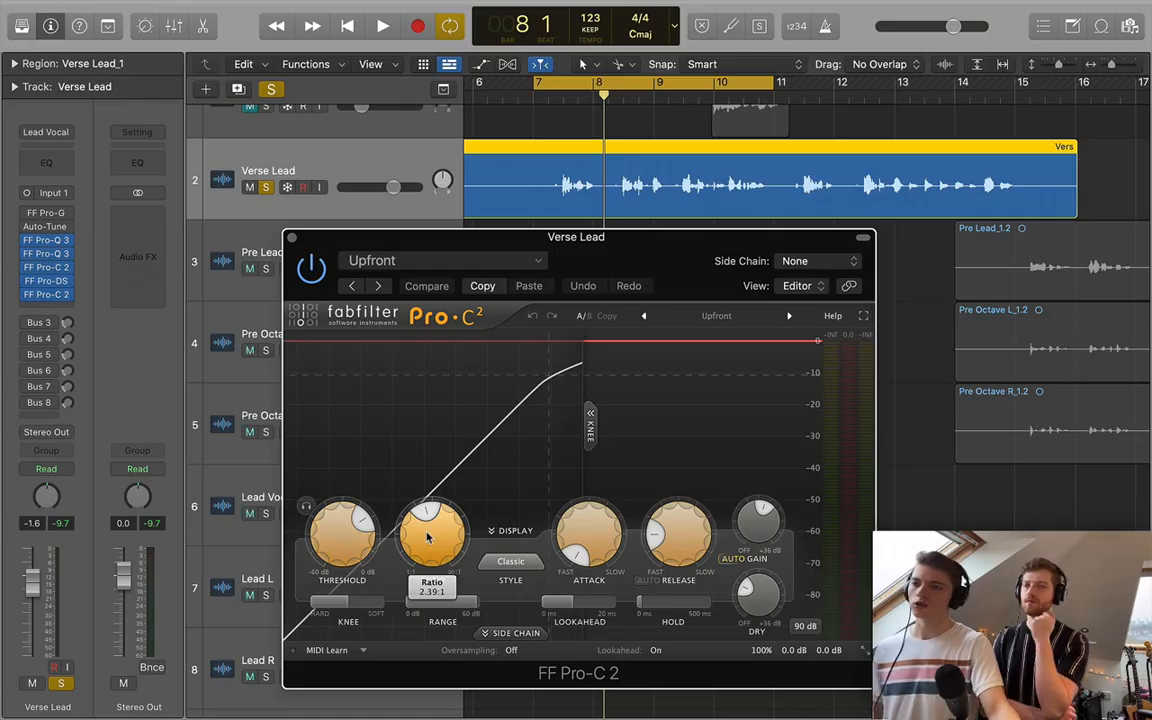
left_click_drag(428, 538, 424, 484)
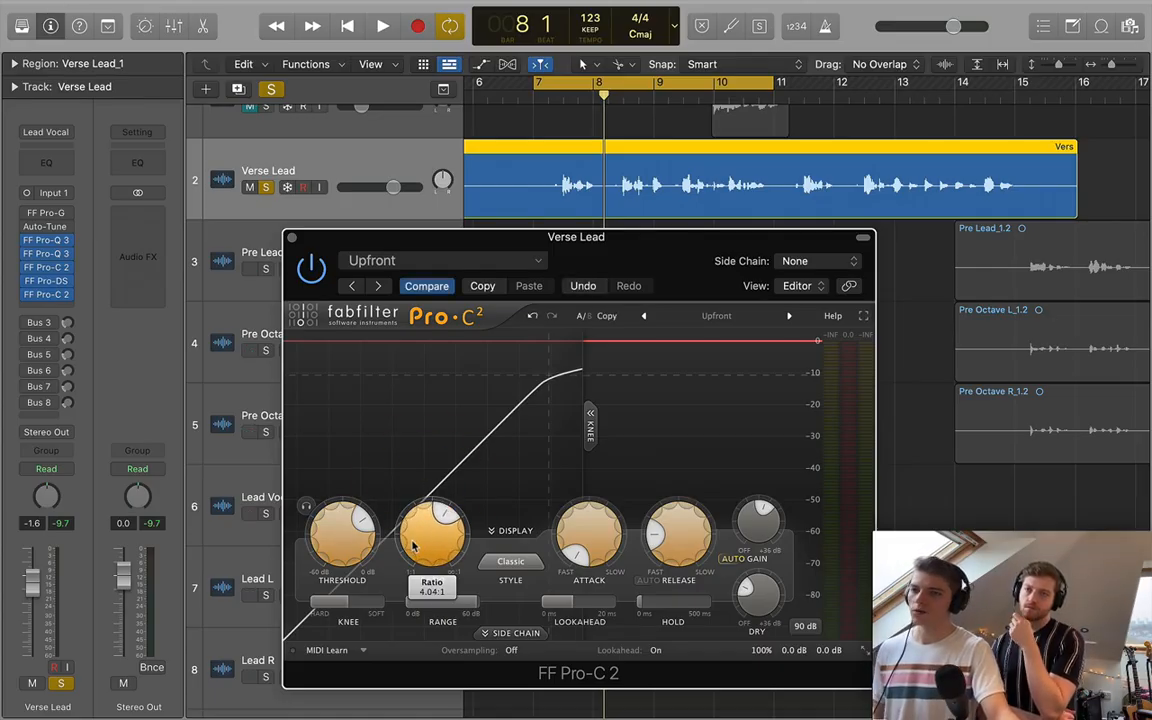
mouse_move(411, 540)
left_mouse_down()
mouse_move(413, 528)
mouse_move(416, 562)
left_mouse_up()
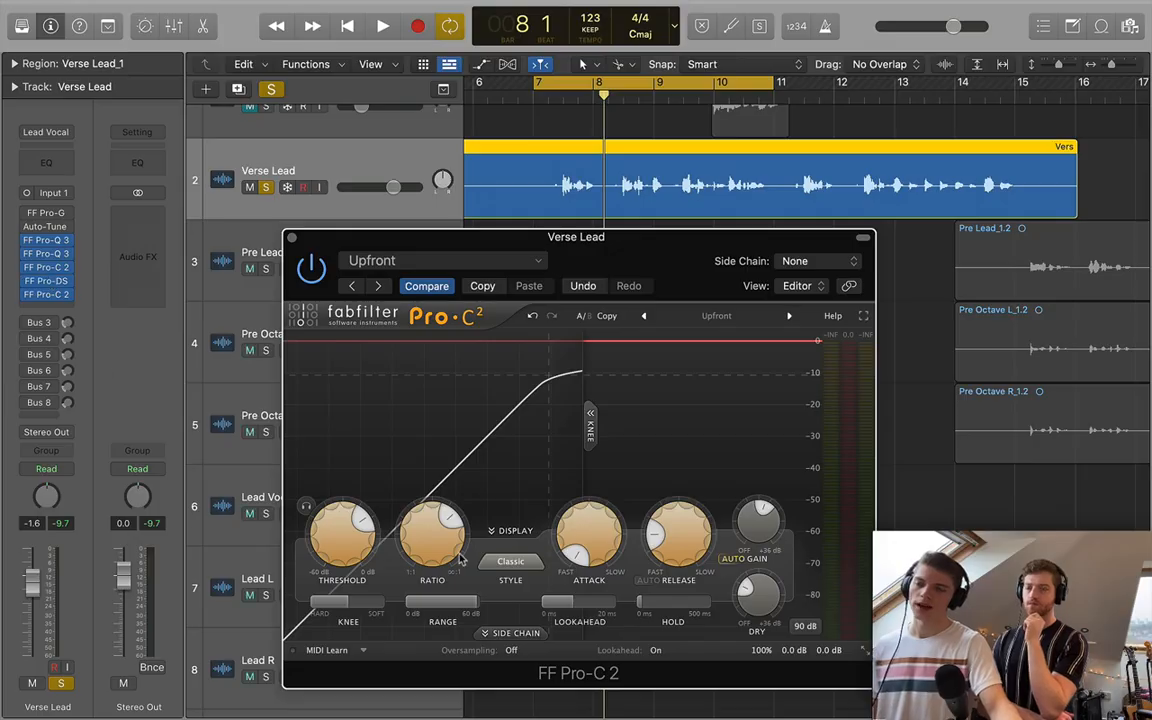
left_click(714, 316)
left_click(700, 256)
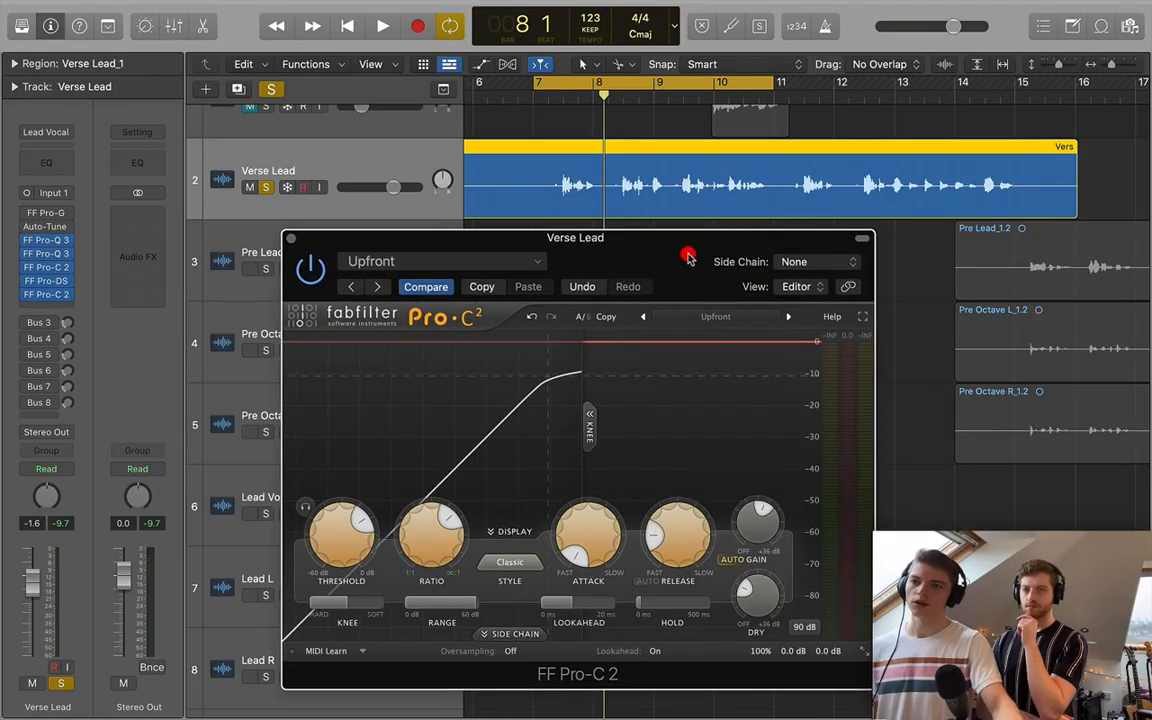
Move the second compressor's window up over the track area and set its threshold to about -11.19 dB.
left_click_drag(700, 256, 676, 196)
mouse_move(549, 500)
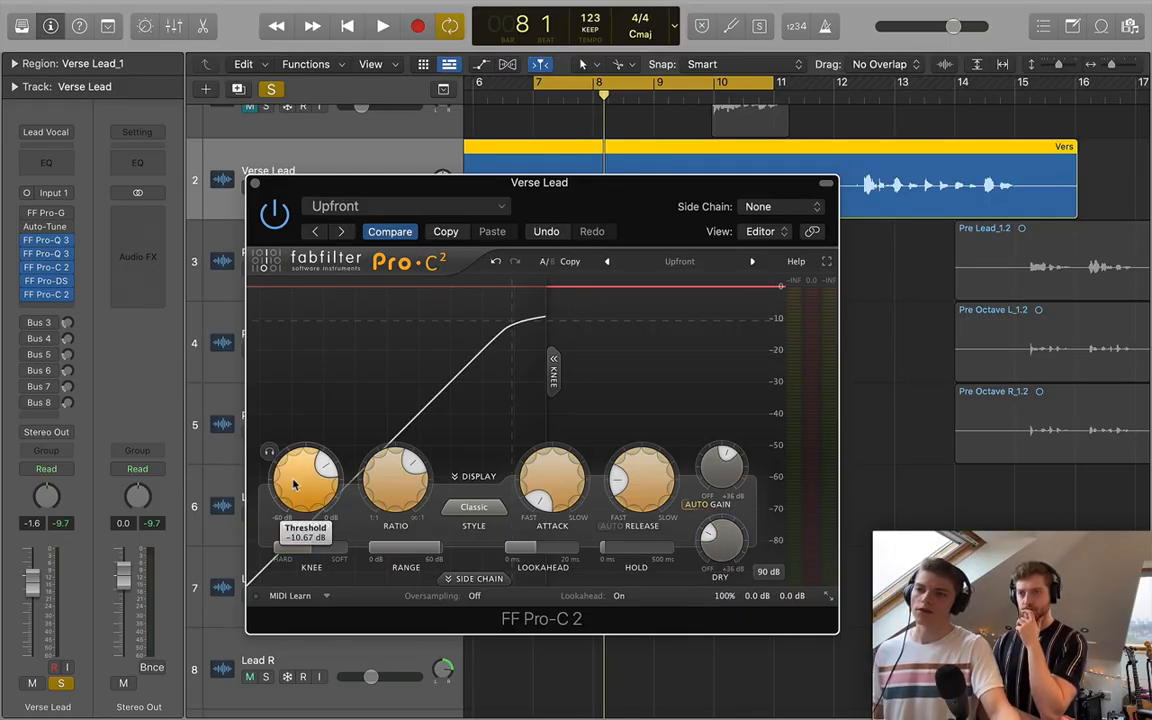
left_click_drag(292, 486, 309, 497)
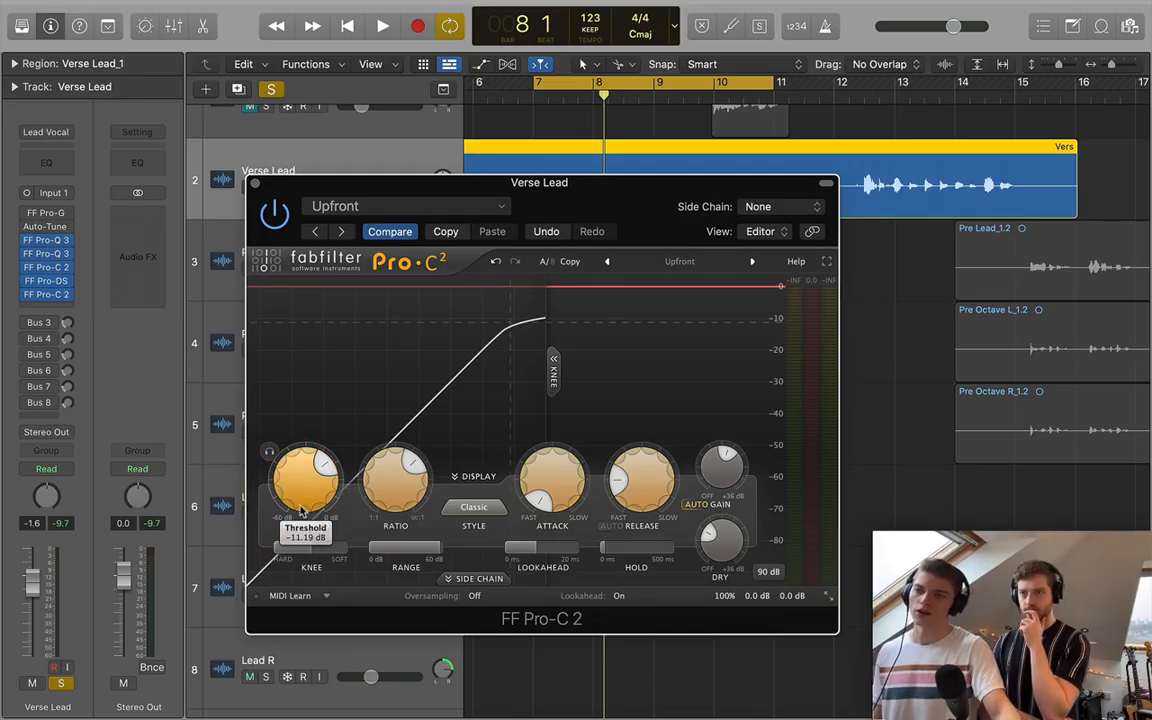
Lower the second compressor's threshold to -43.08 dB during loop playback, and replay the loop to hear the extreme compression before stopping.
key("space")
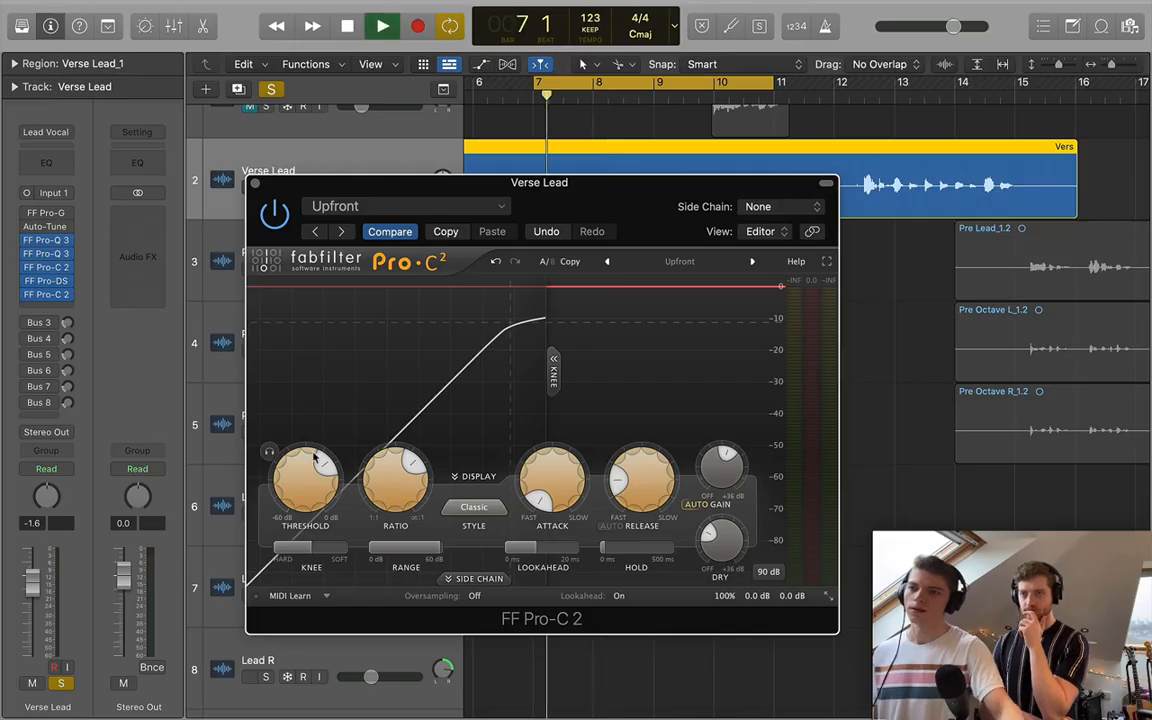
left_click_drag(305, 458, 296, 628)
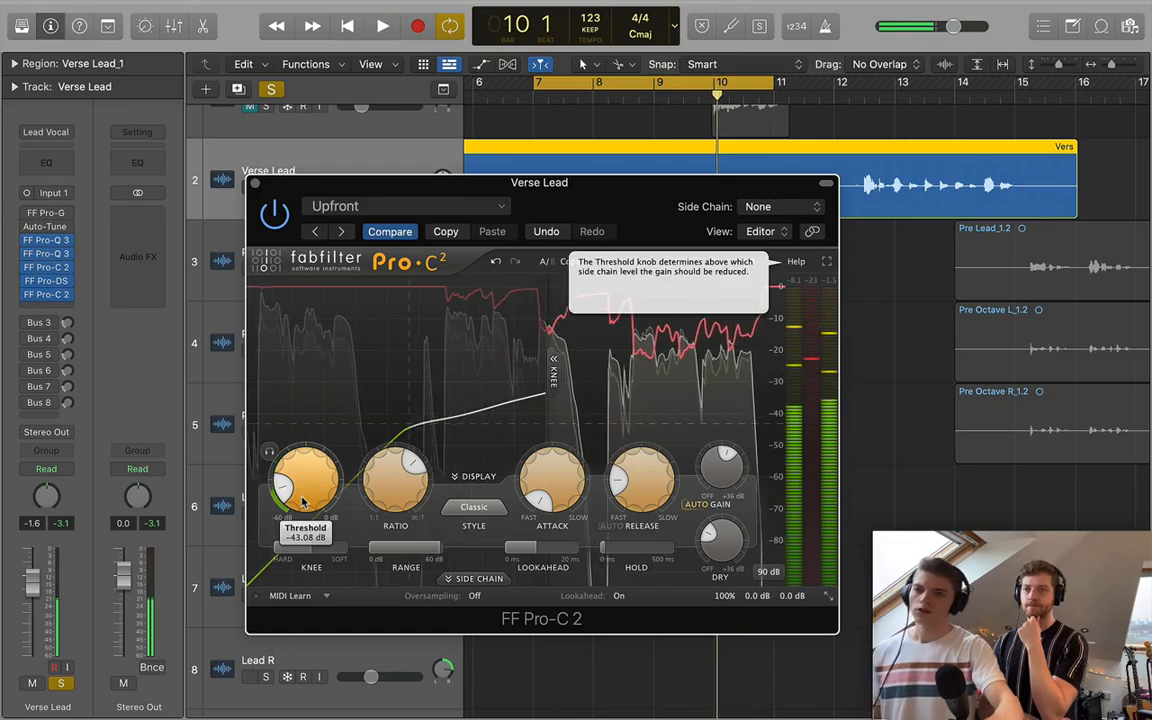
key("space")
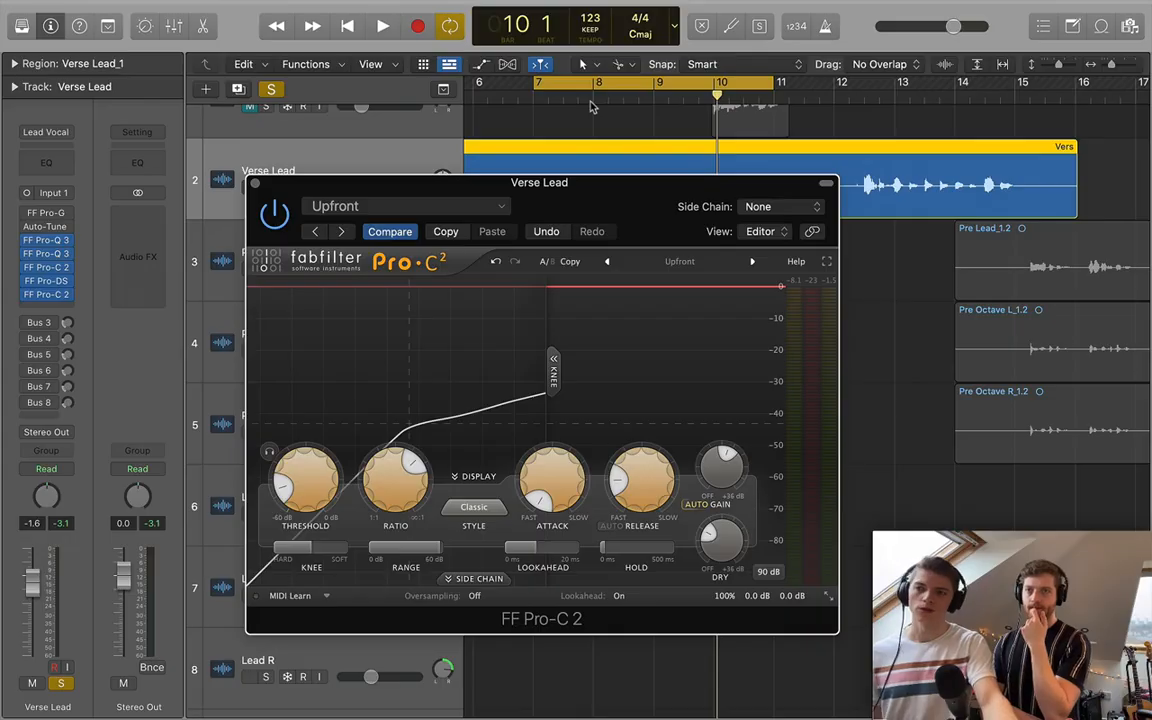
double_click(590, 104)
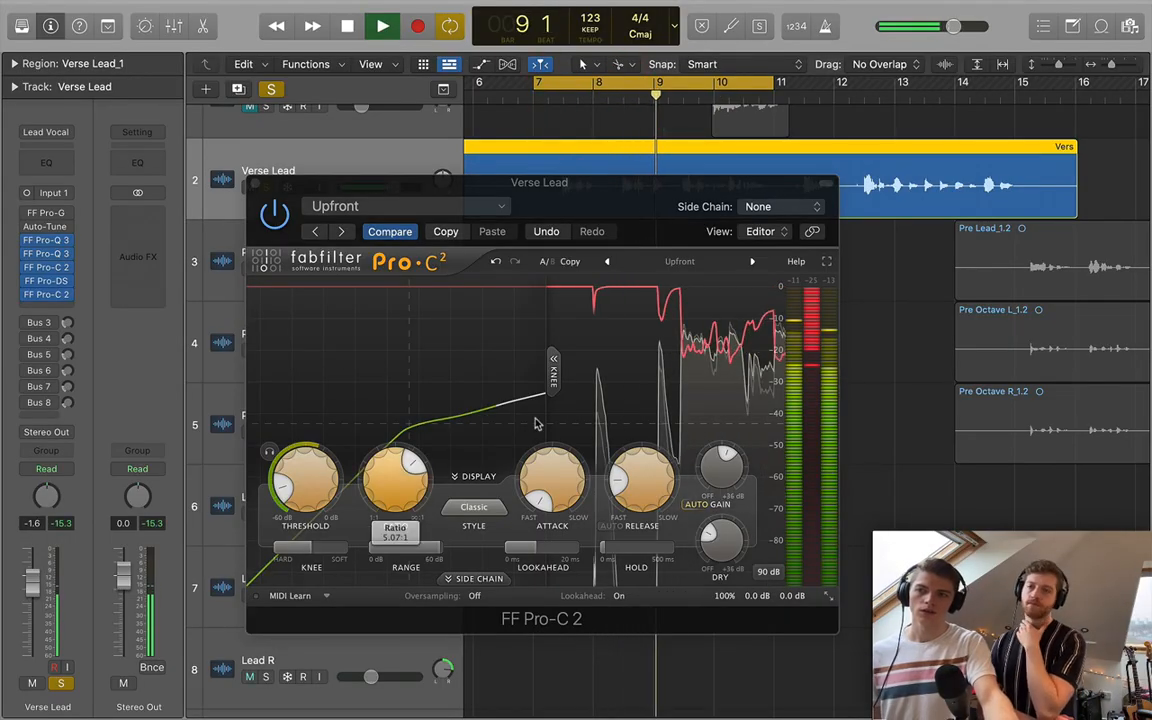
key("space")
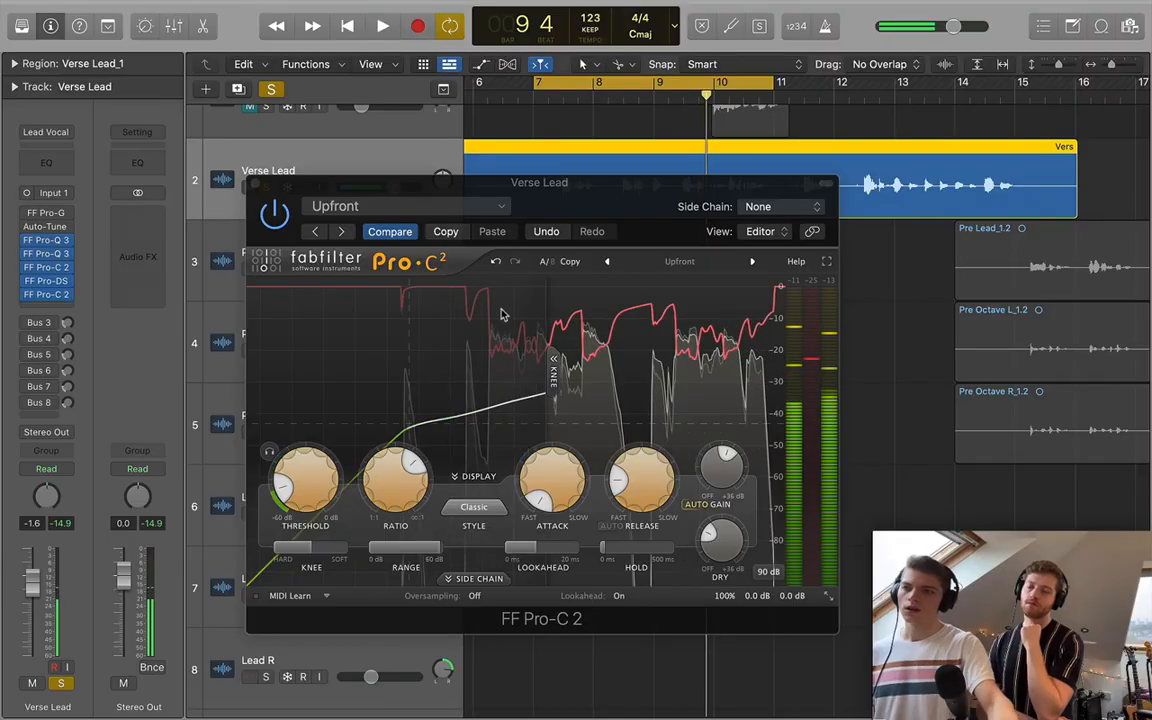
Raise the second compressor's threshold to about -14.37 dB.
mouse_move(305, 480)
left_mouse_down()
mouse_move(308, 412)
mouse_move(305, 431)
left_mouse_up()
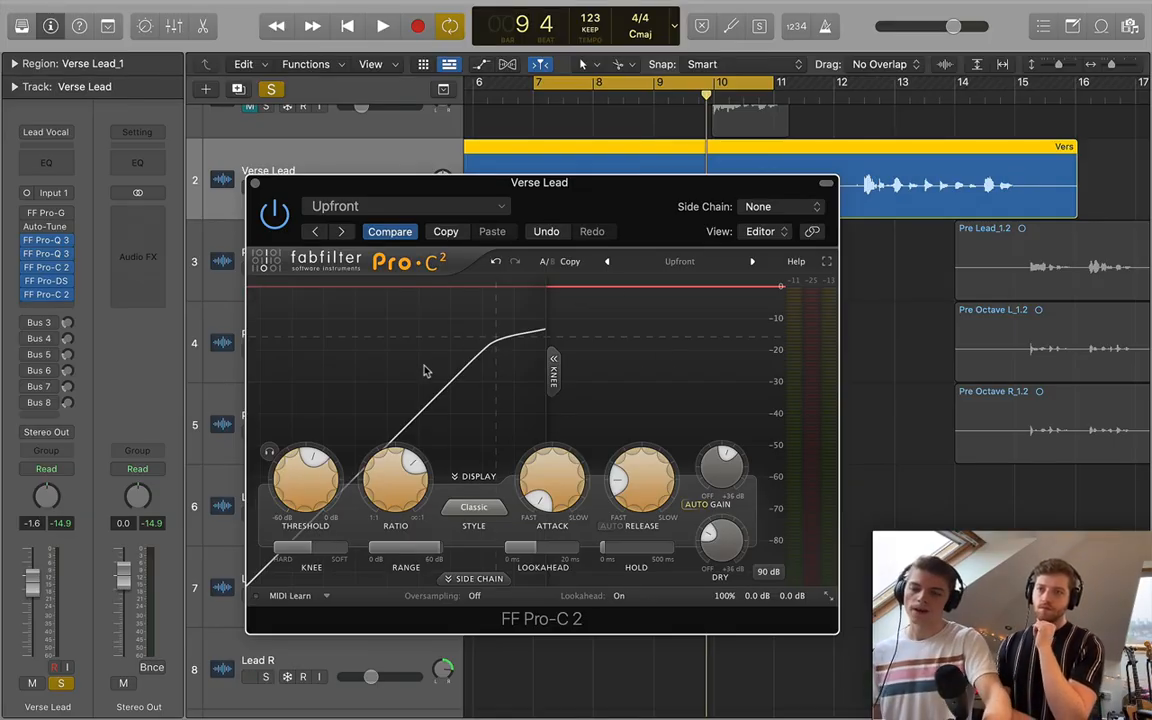
mouse_move(329, 479)
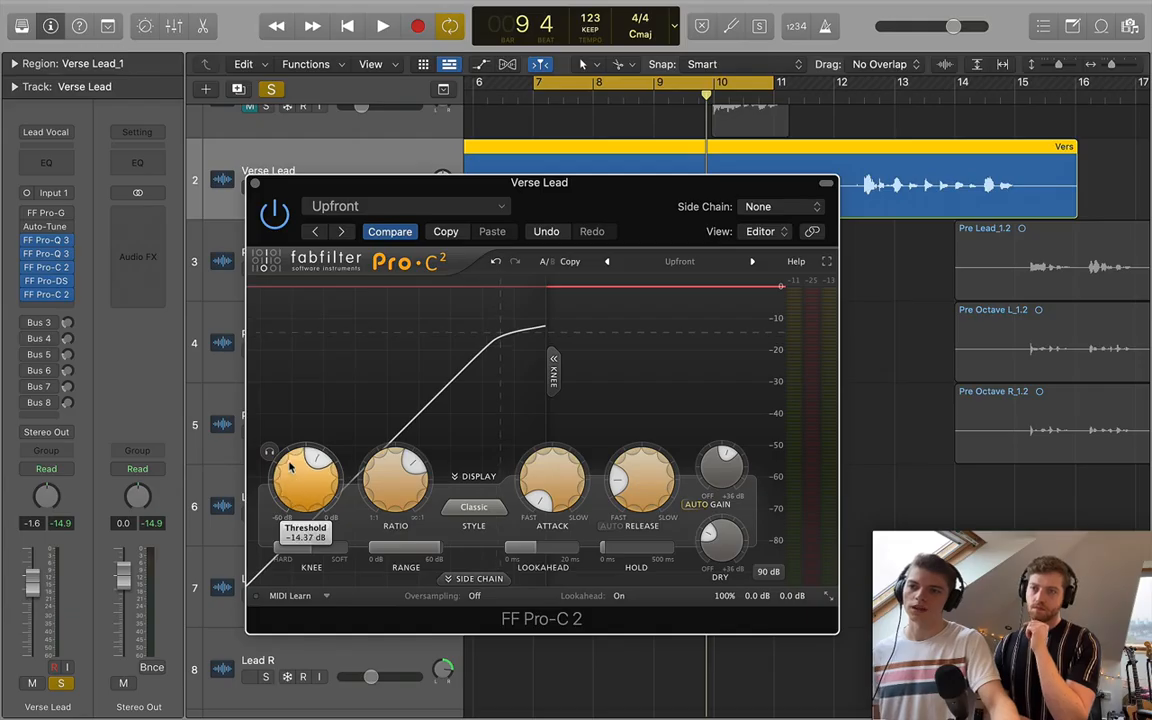
left_click_drag(305, 478, 303, 472)
Play the loop with the second compressor bypassed, switch it back on during playback to compare, and stop playback.
left_click(276, 216)
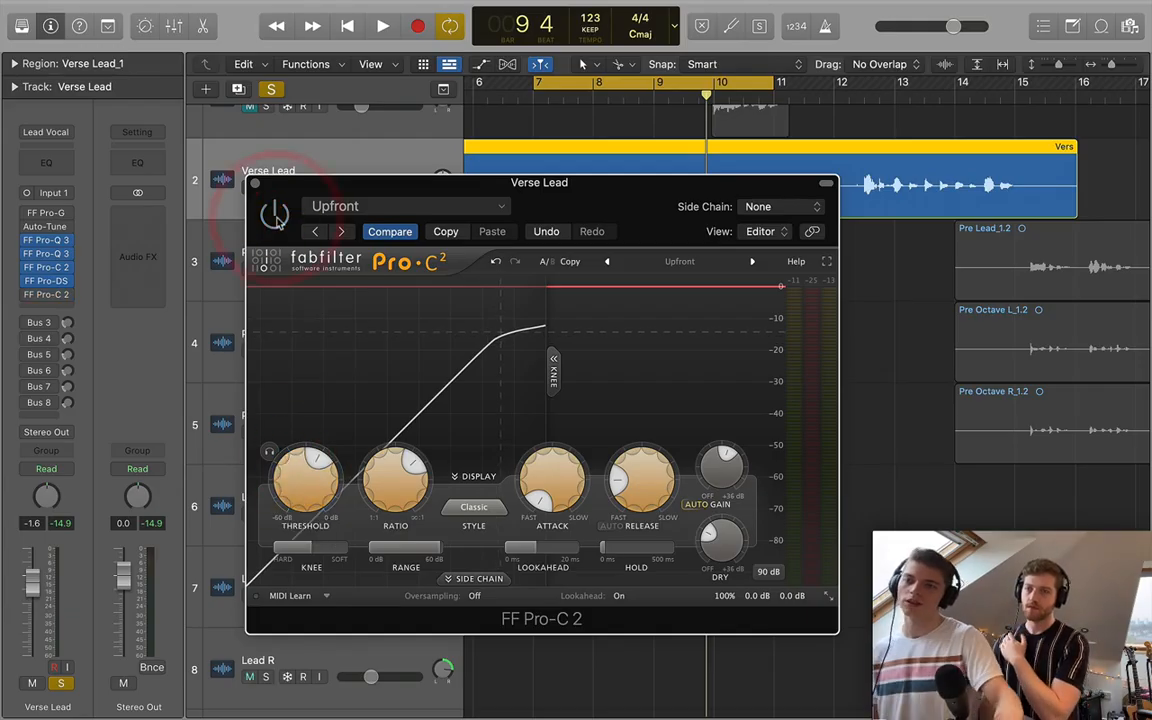
key("space")
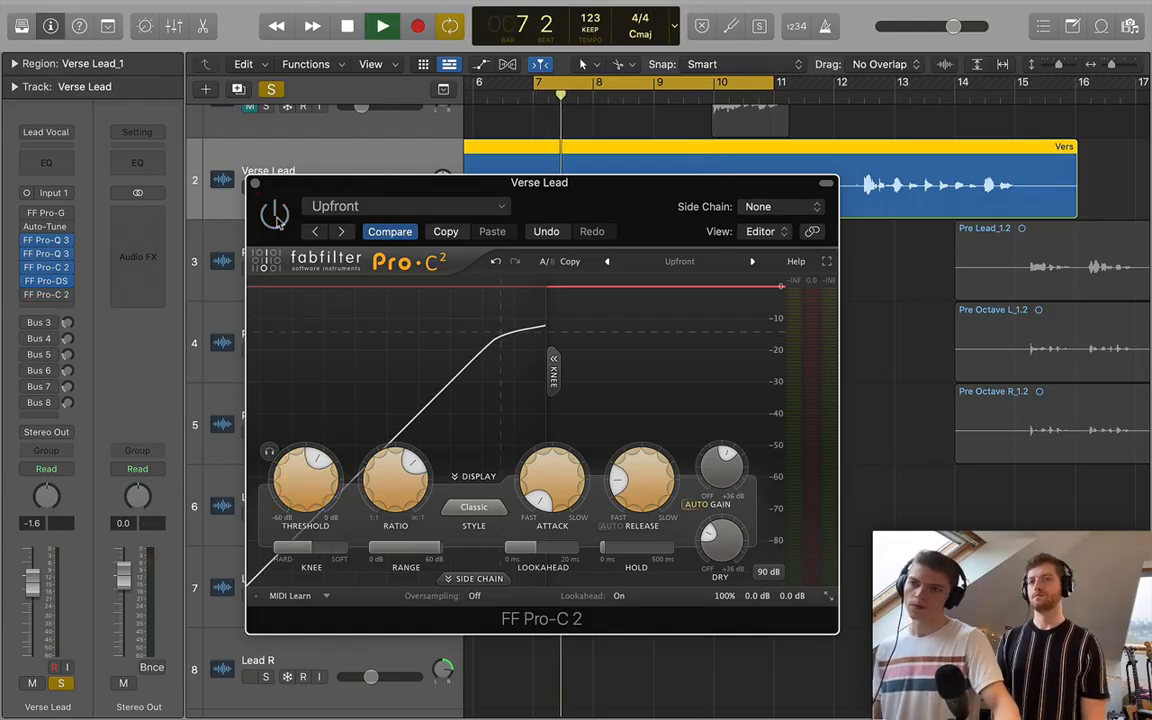
left_click(276, 216)
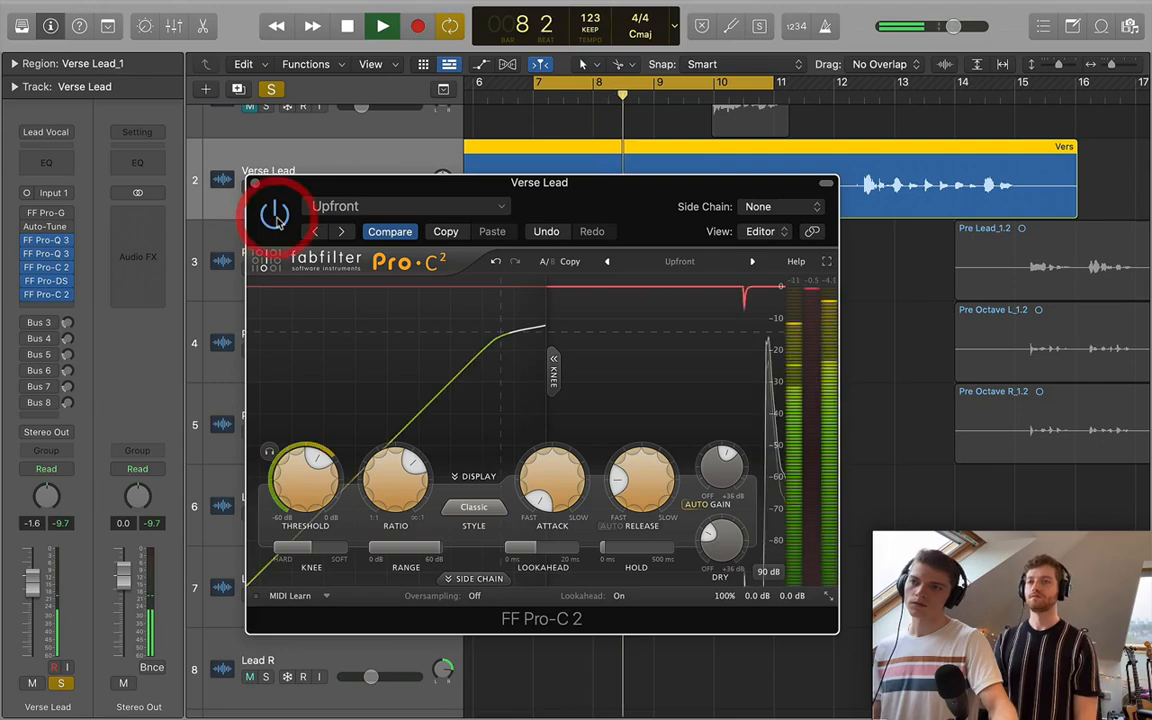
key("space")
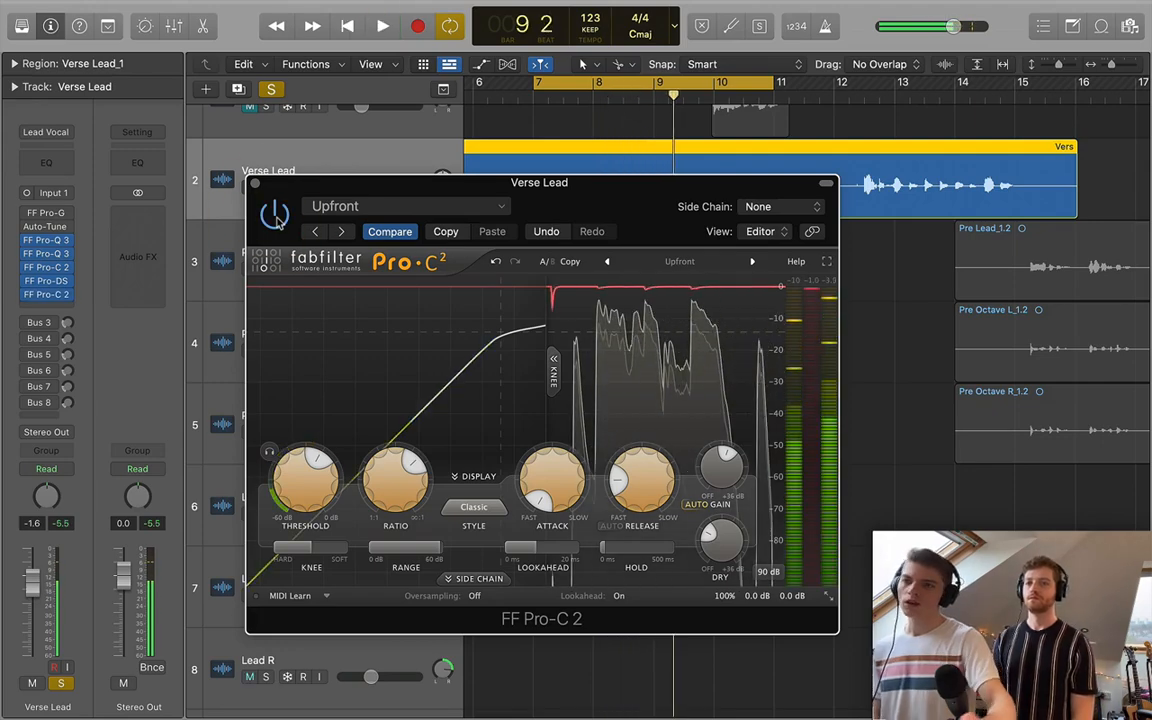